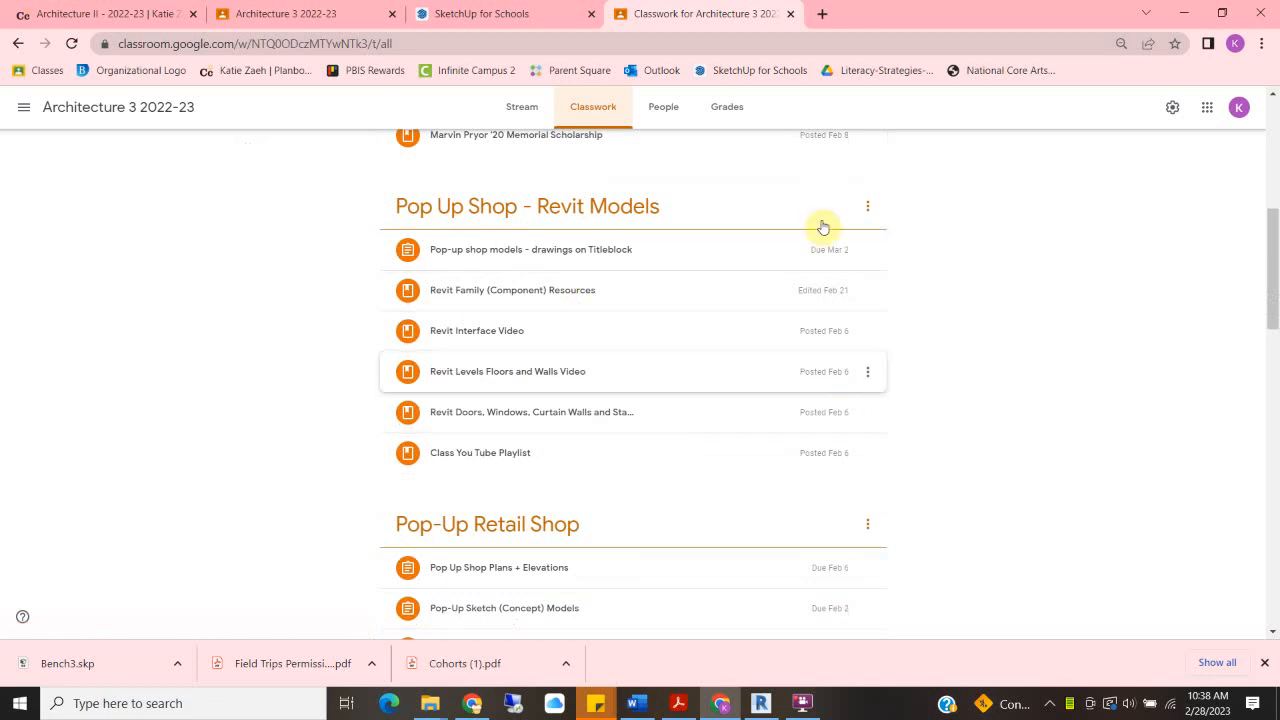
# Open the attached BDS 11 x 17 Horizontal.rfa file from the "Pop-up shop models - drawings on Titleblock" assignment
pyautogui.scroll(-2, 686, 503)
pyautogui.scroll(2, 651, 389)
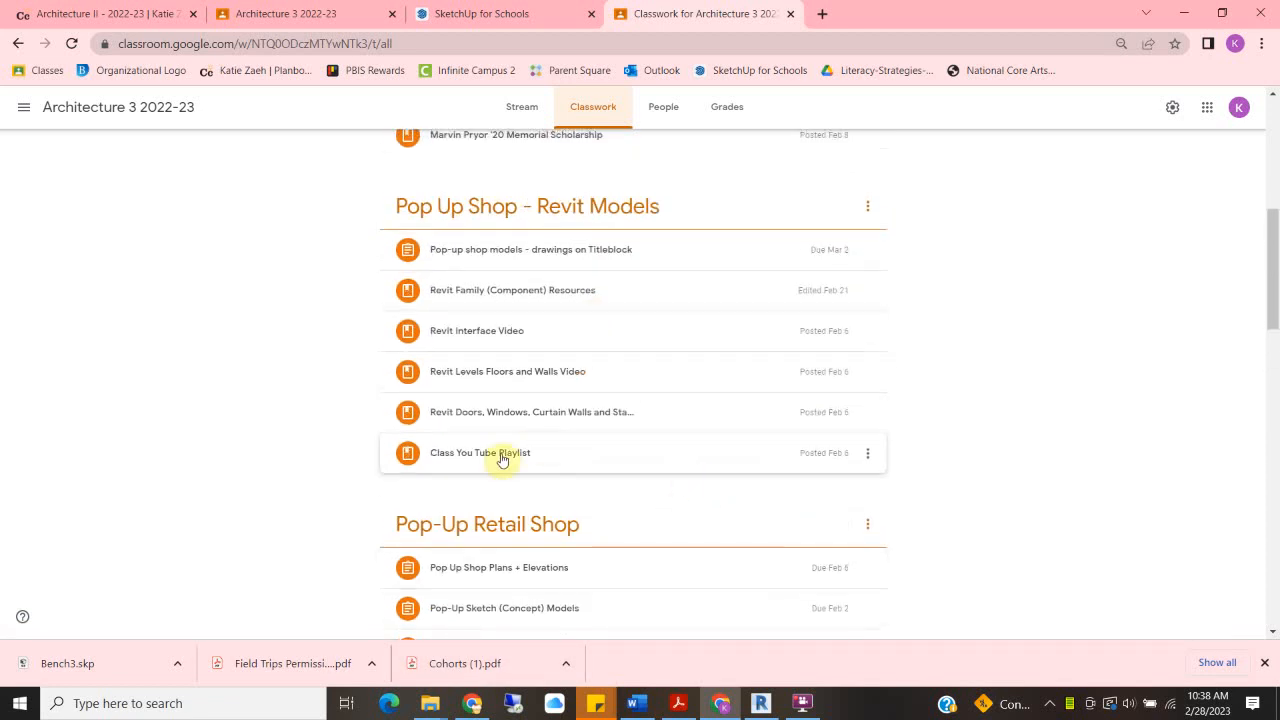
pyautogui.click(475, 249)
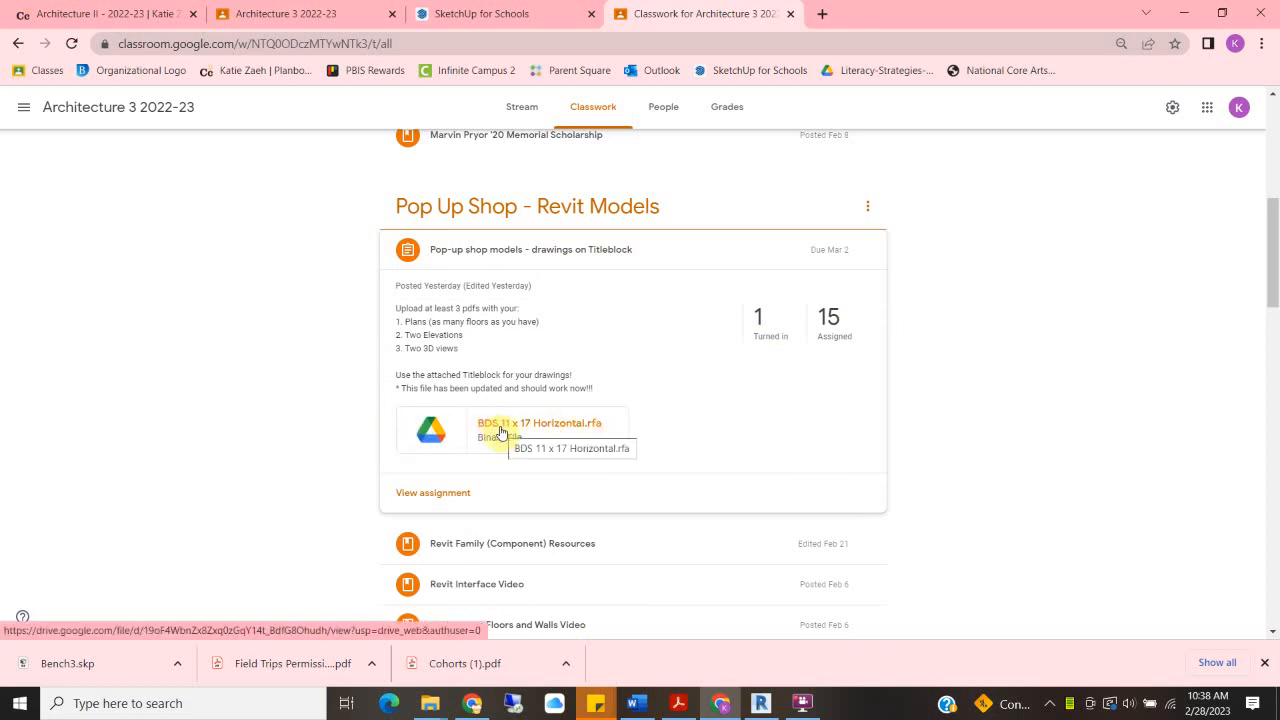
pyautogui.click(501, 429)
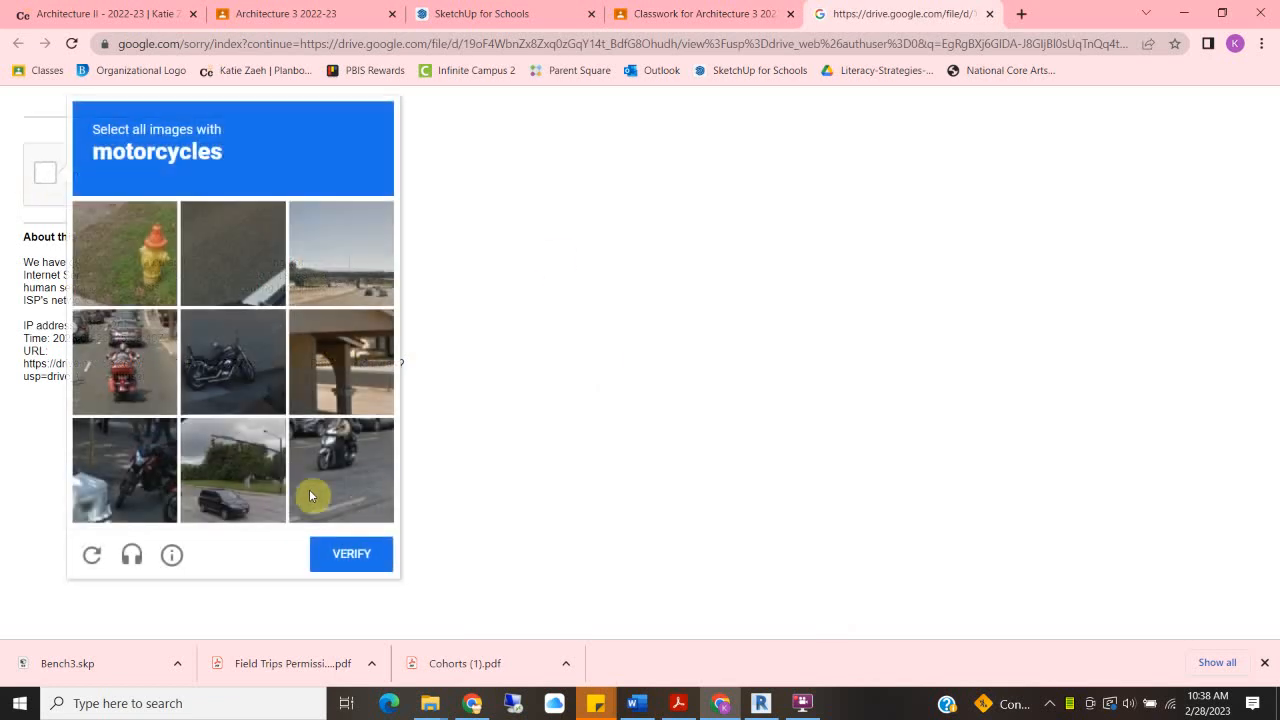
# Complete the image check by selecting all motorcycle pictures and download the BDS 11 x 17 Horizontal.rfa file
pyautogui.click(369, 478)
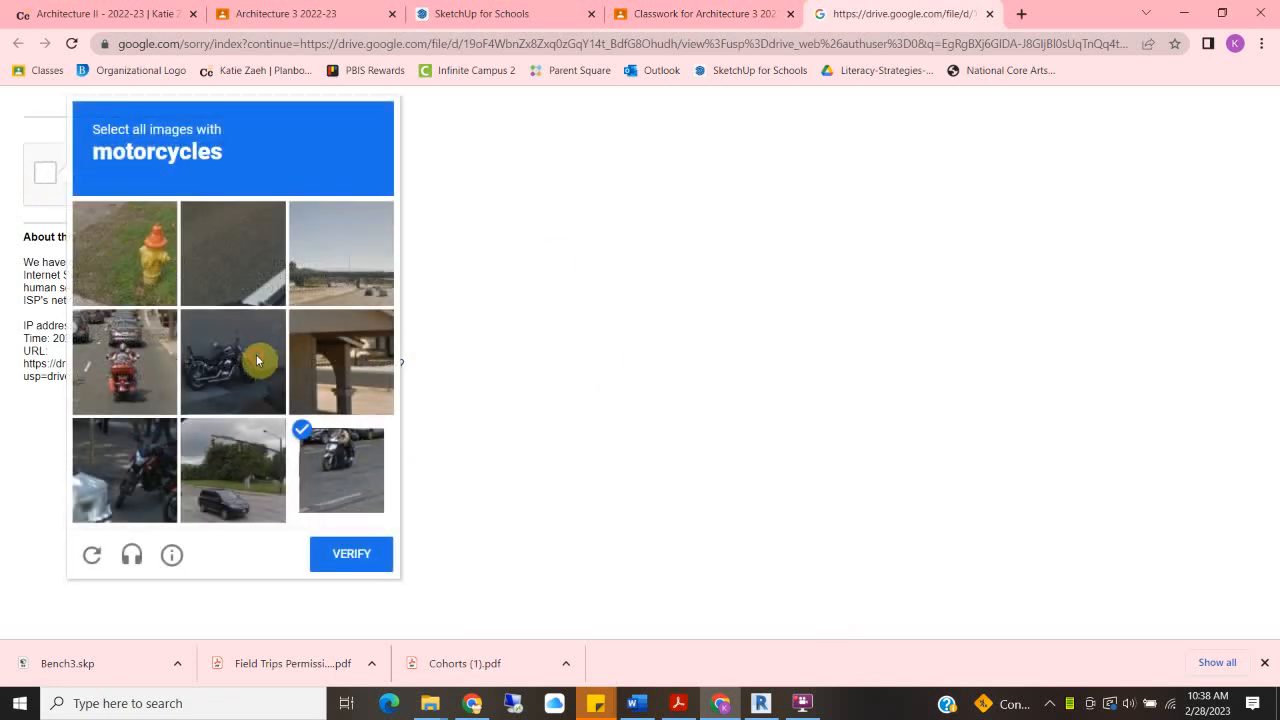
pyautogui.click(256, 356)
pyautogui.click(121, 358)
pyautogui.click(121, 470)
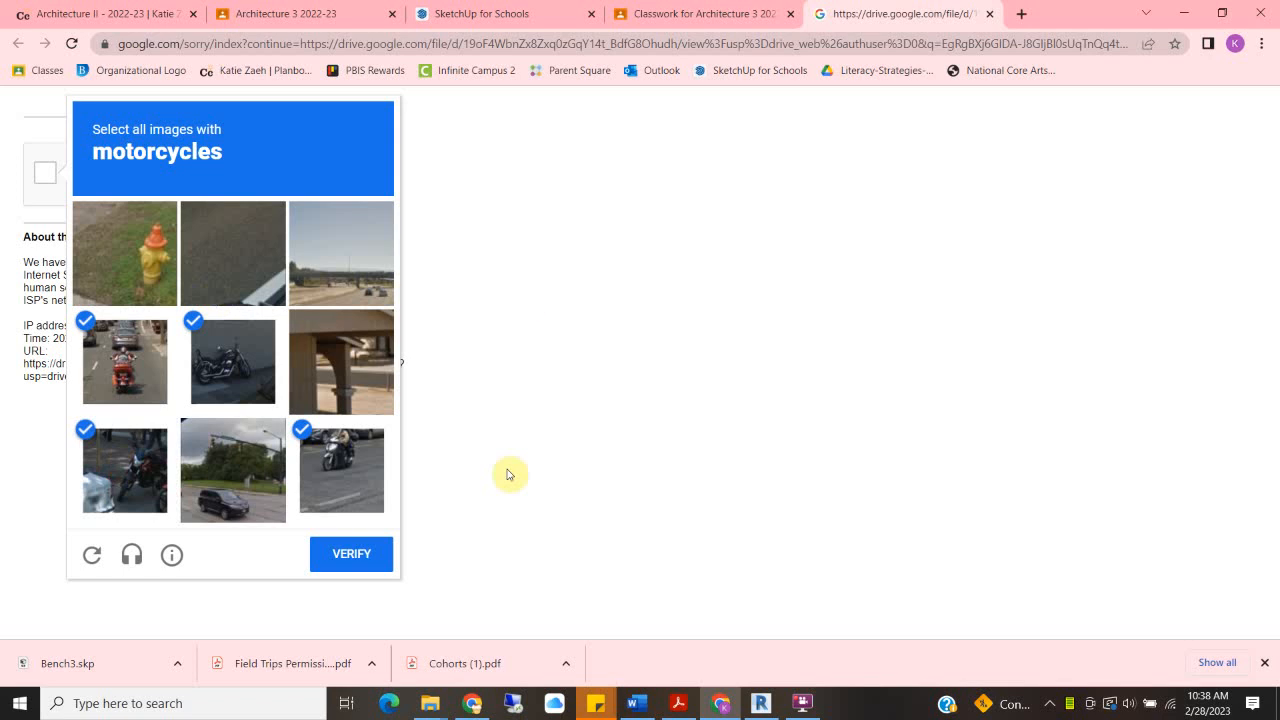
pyautogui.click(350, 558)
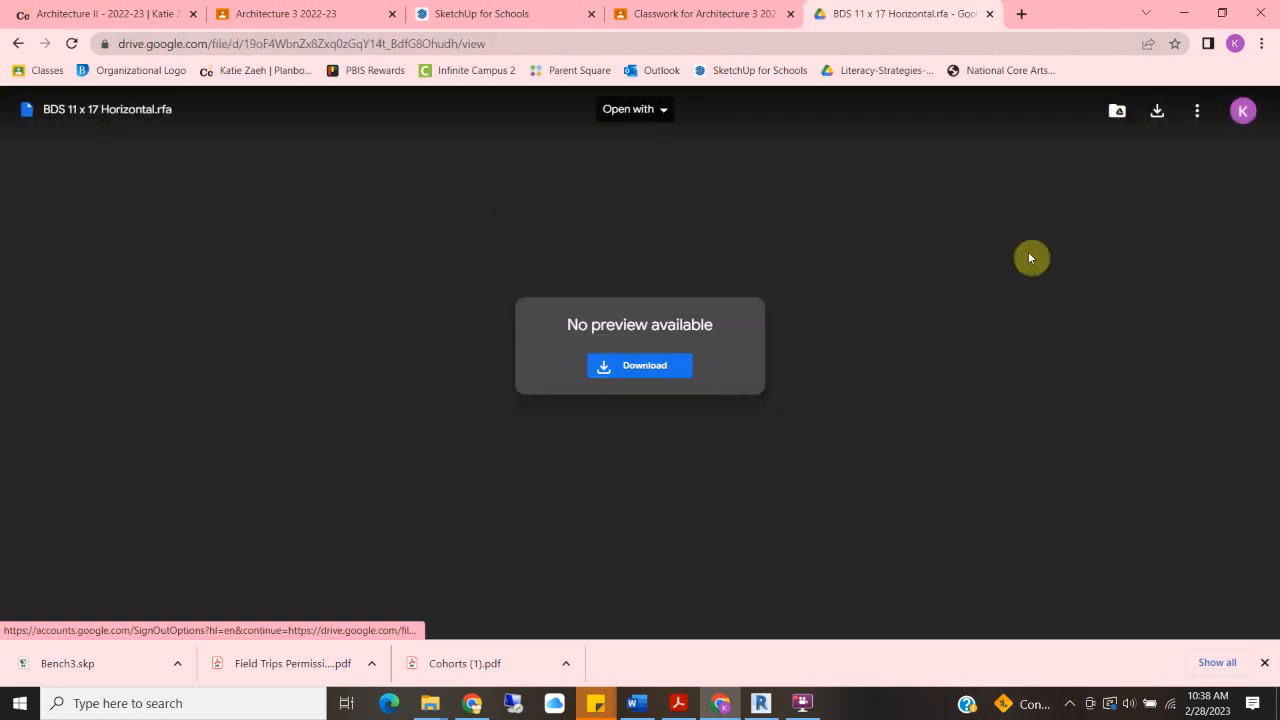
pyautogui.click(628, 366)
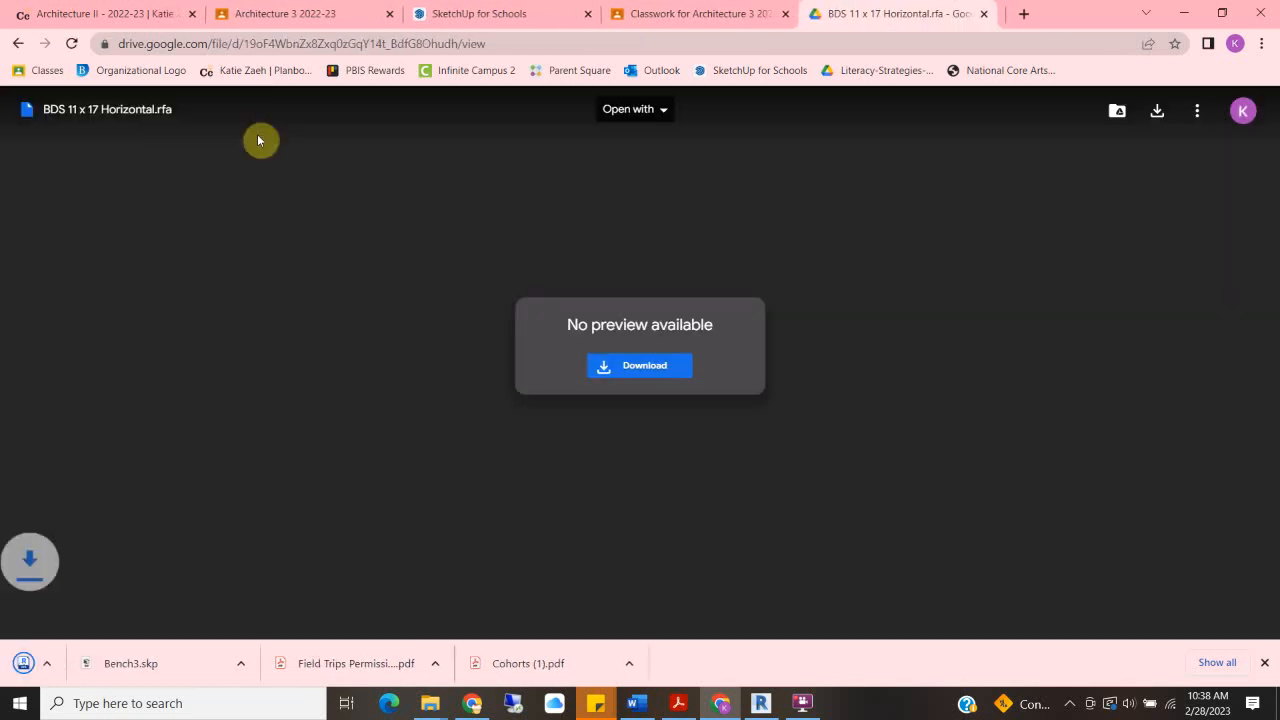
# Switch to Revit and load the title block family BDS 11 x 17 Horizontal (1).rfa from the Downloads folder
pyautogui.click(761, 703)
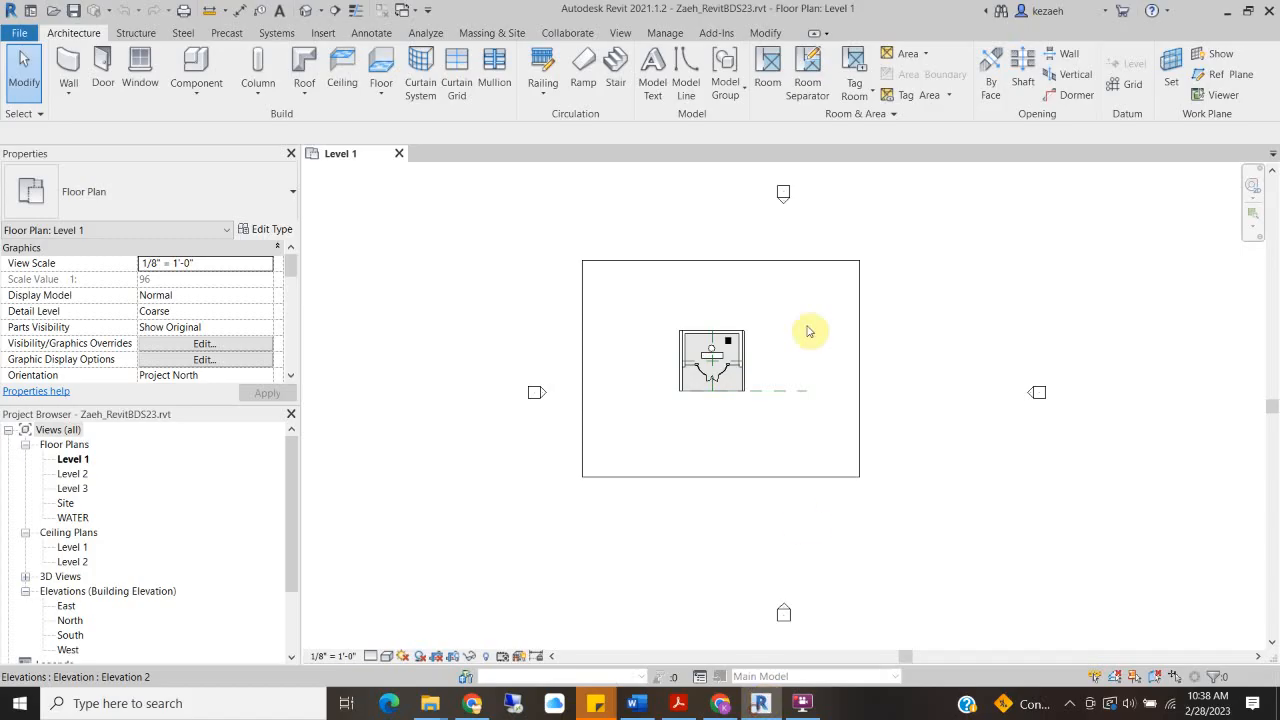
pyautogui.click(320, 37)
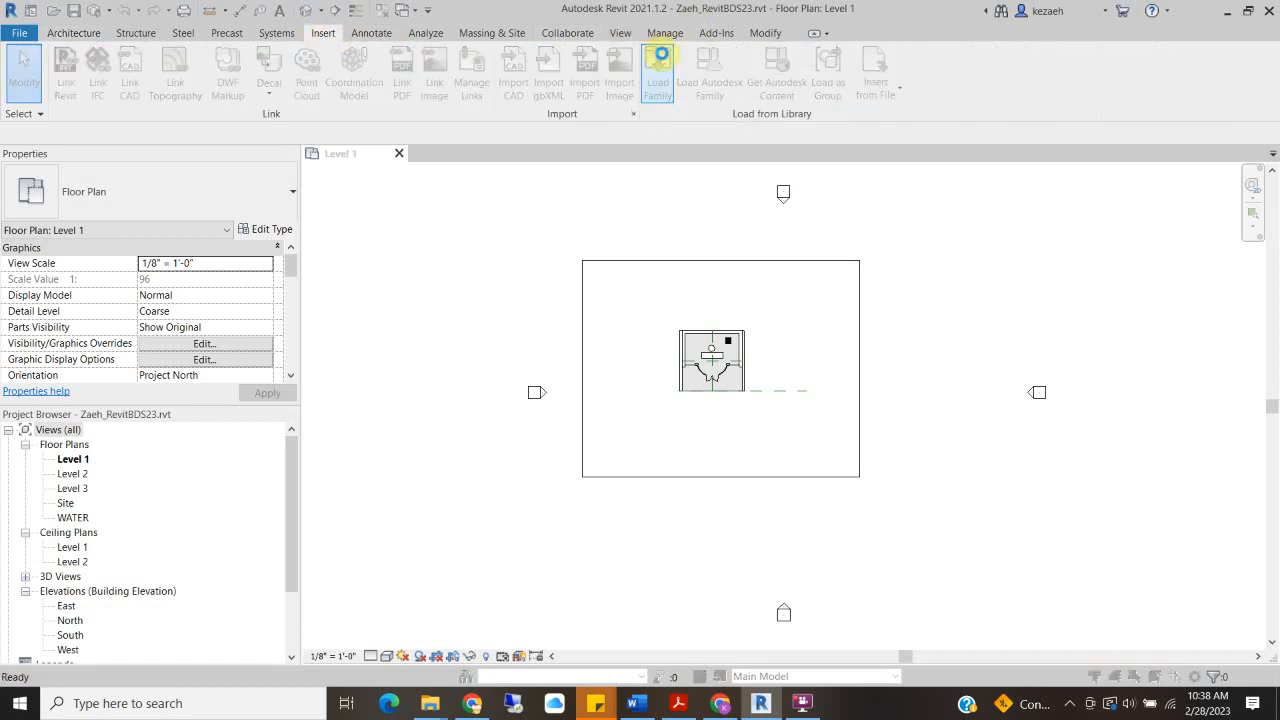
pyautogui.click(658, 75)
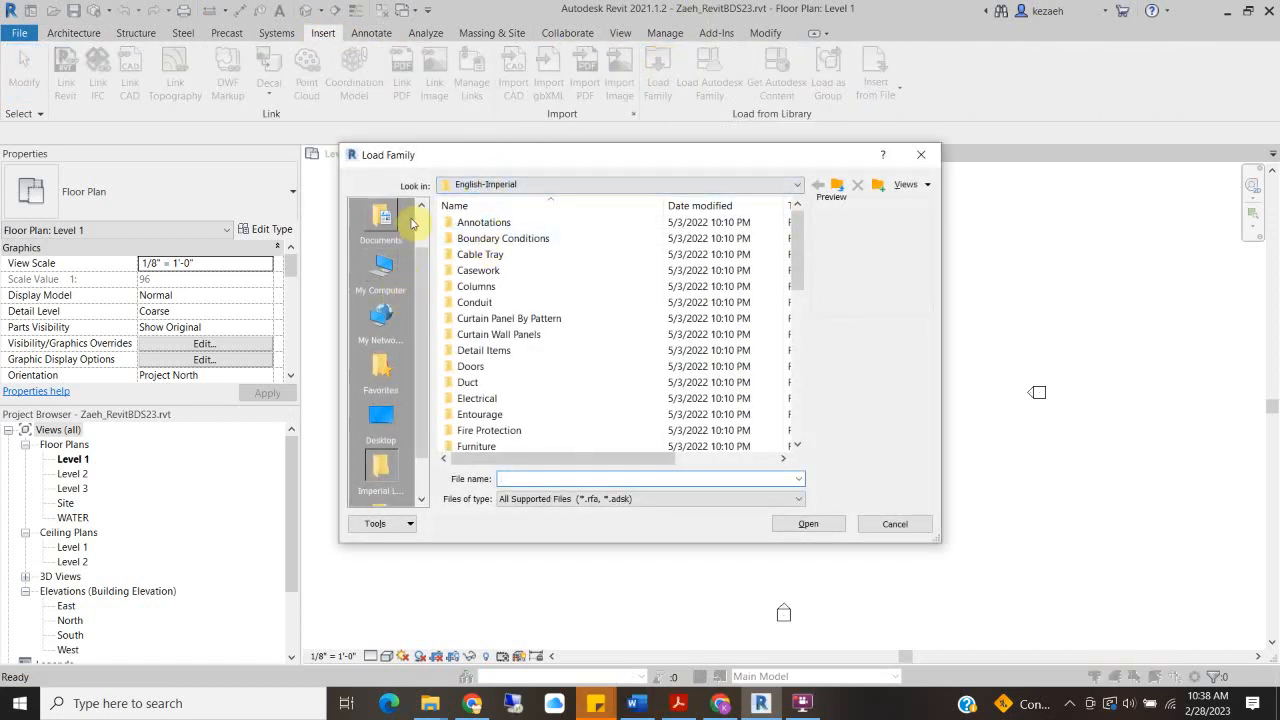
pyautogui.click(489, 184)
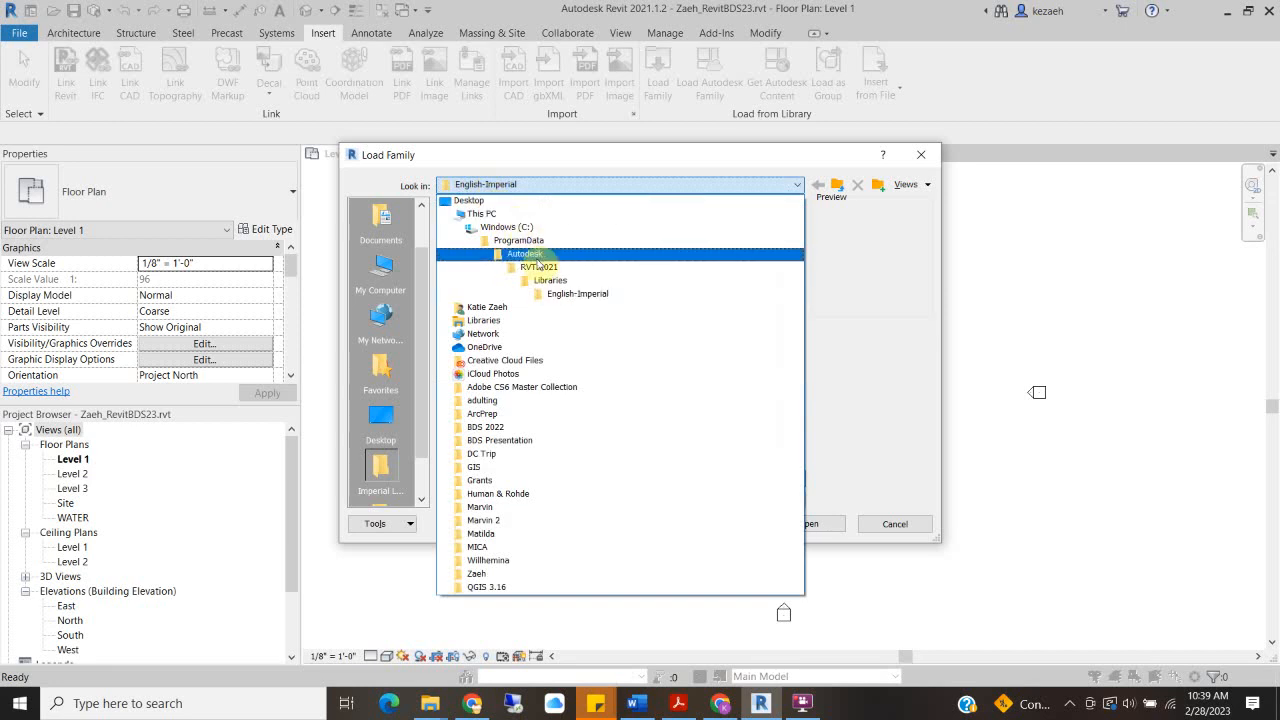
pyautogui.click(520, 228)
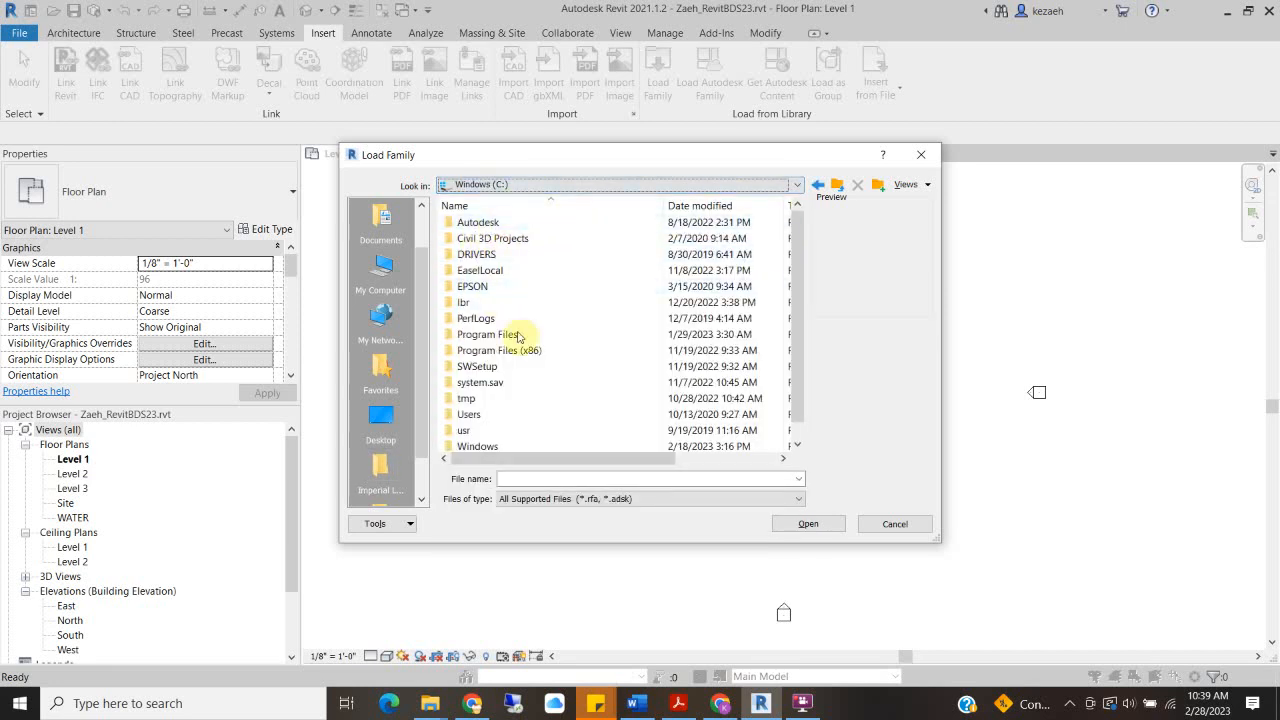
pyautogui.doubleClick(470, 414)
pyautogui.doubleClick(489, 222)
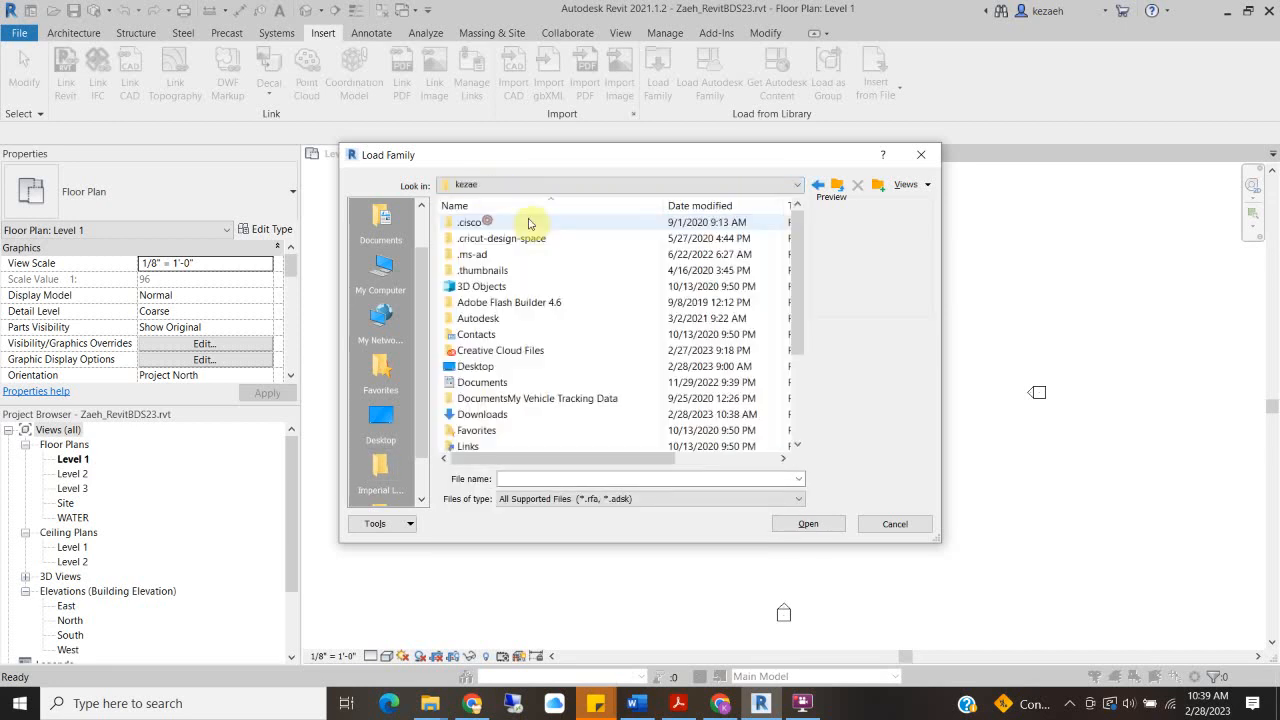
pyautogui.doubleClick(482, 414)
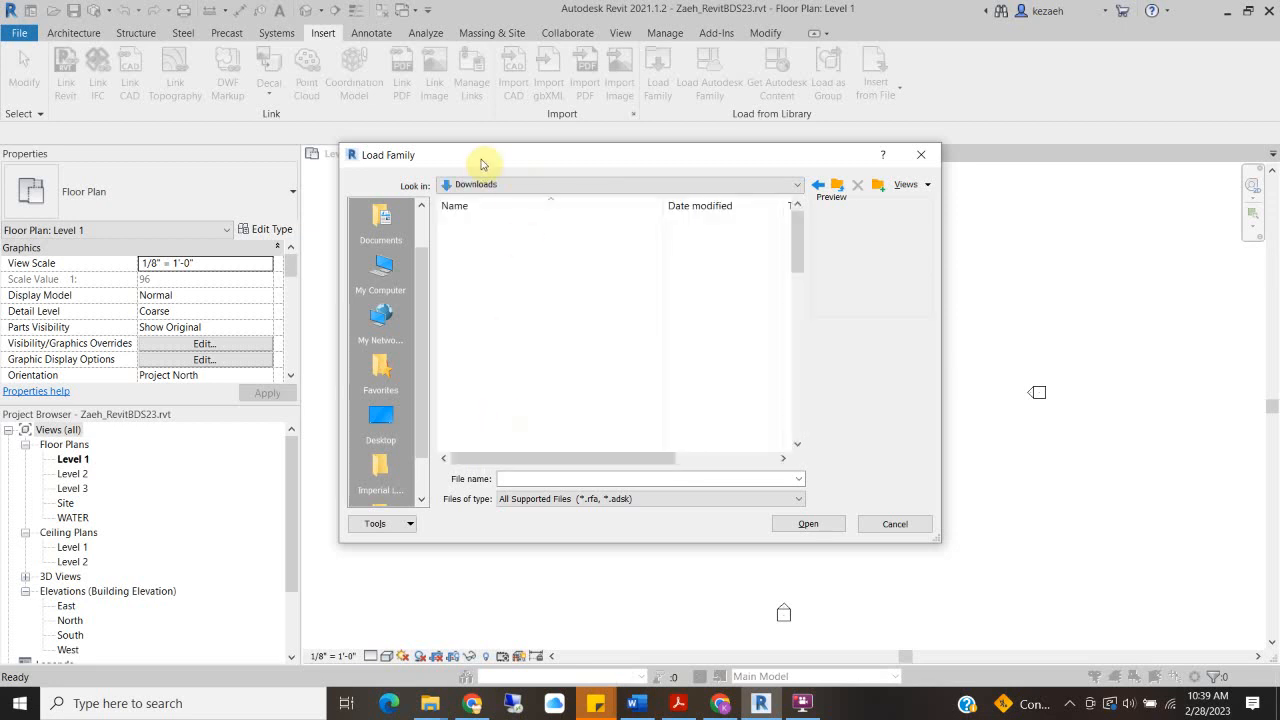
pyautogui.click(505, 240)
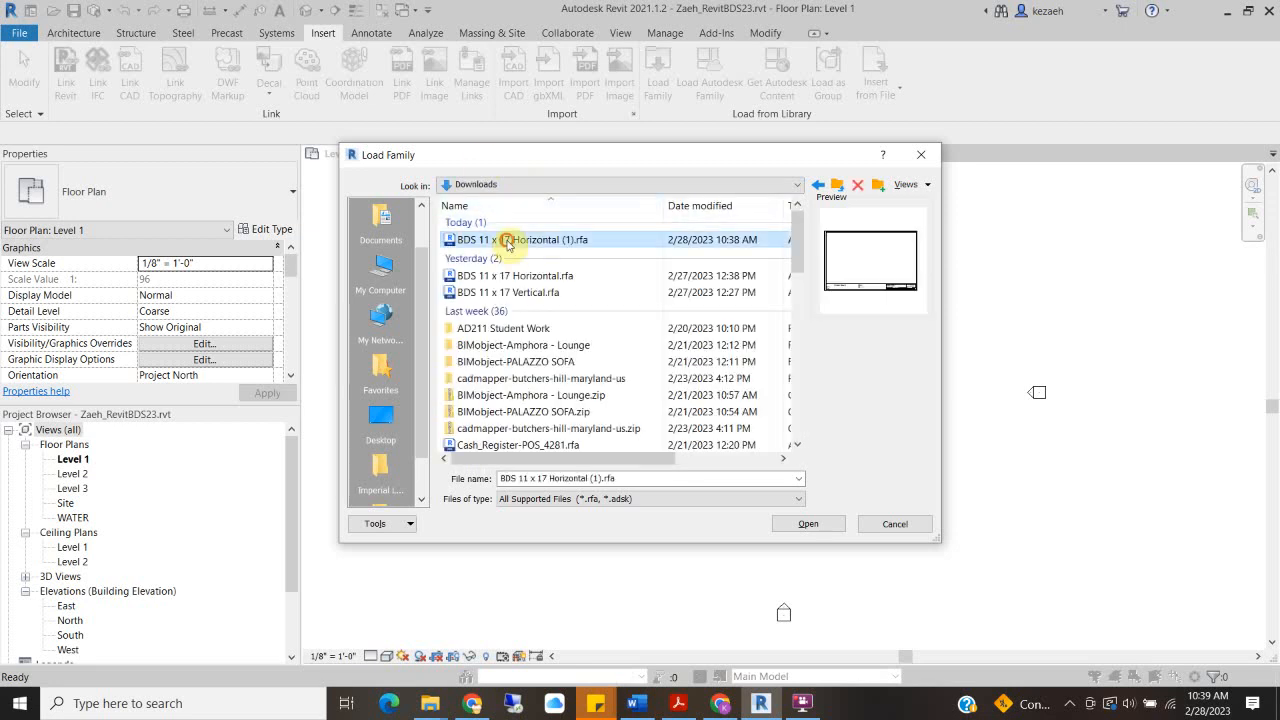
pyautogui.click(816, 521)
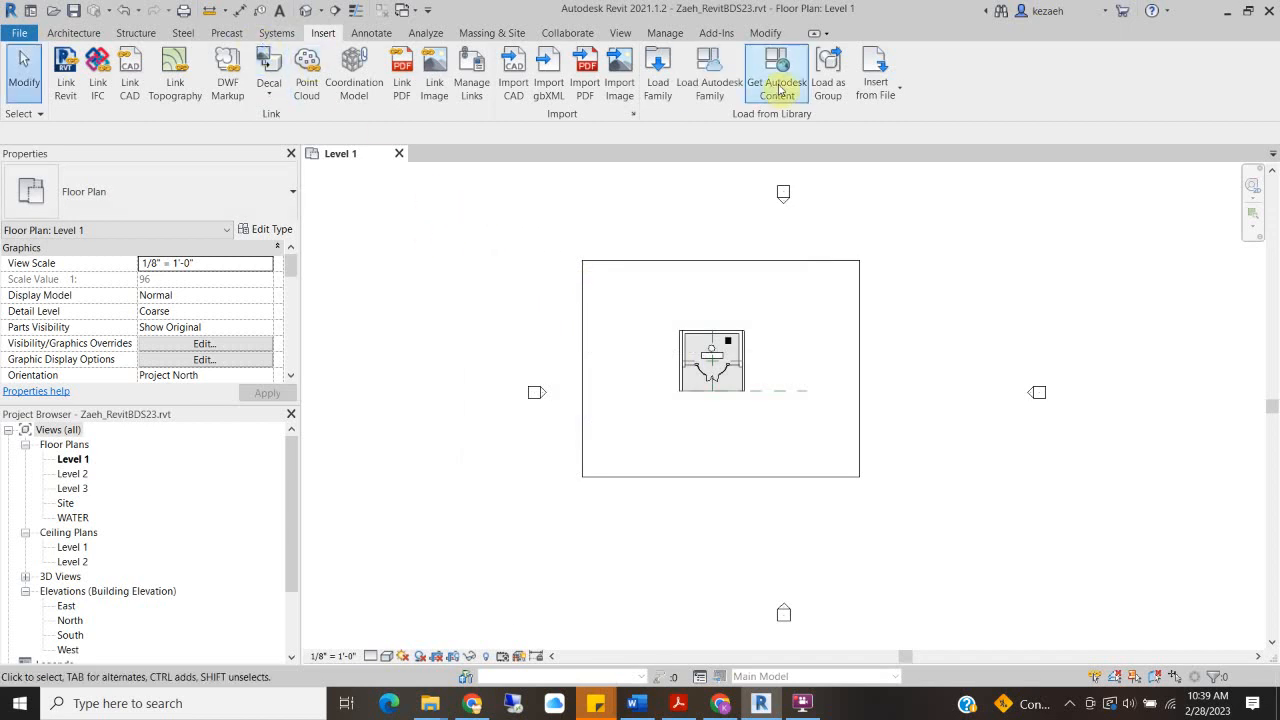
# Create a new sheet using the BDS 11 x 17 Horizontal (1) title block
pyautogui.click(622, 33)
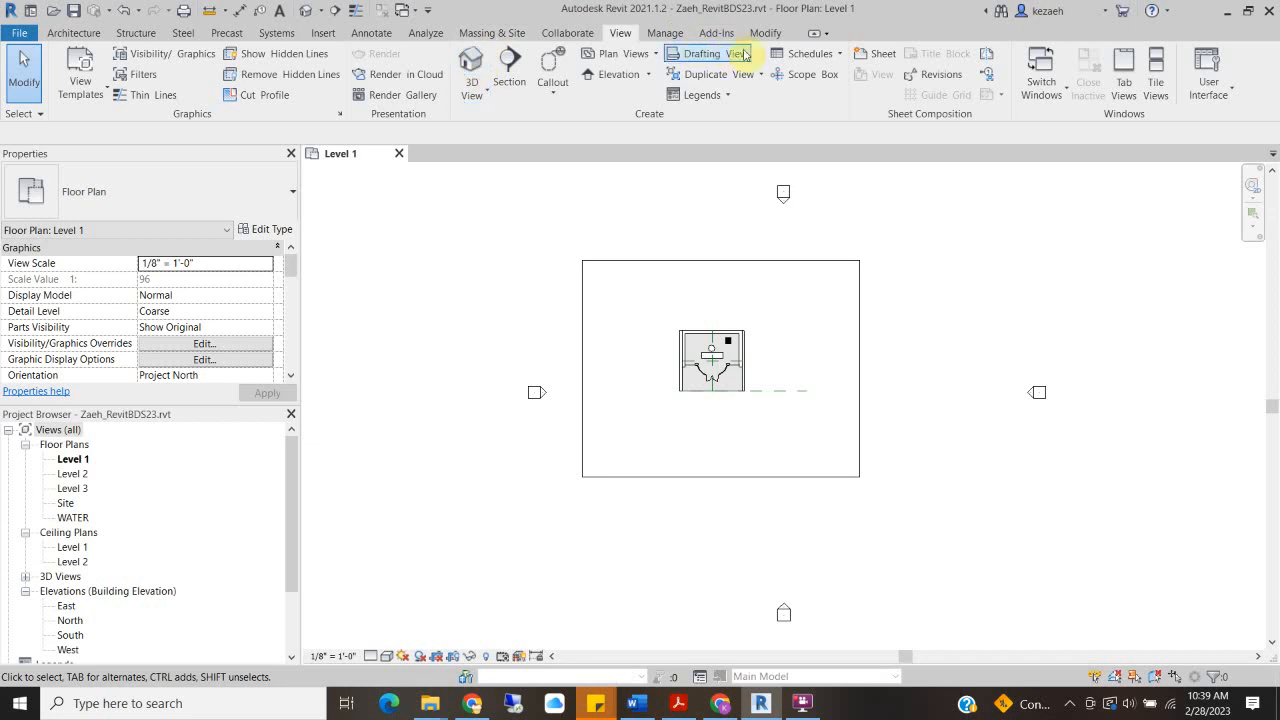
pyautogui.click(883, 60)
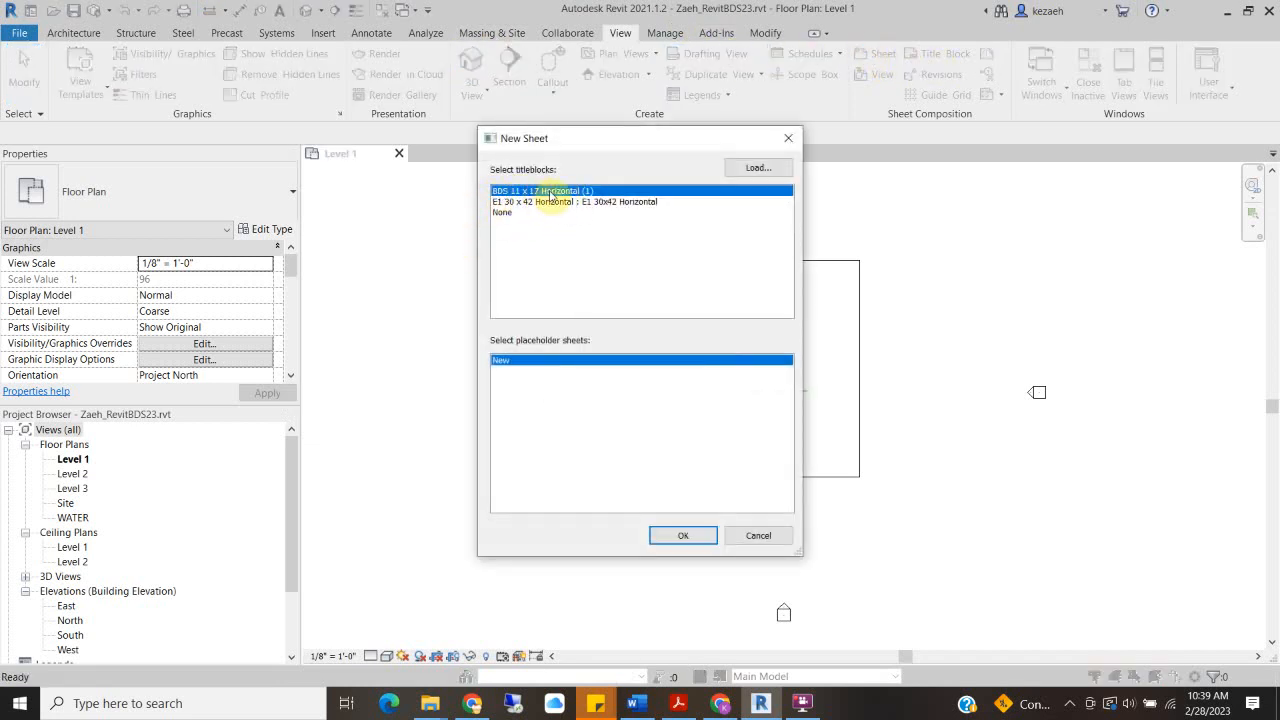
pyautogui.click(684, 536)
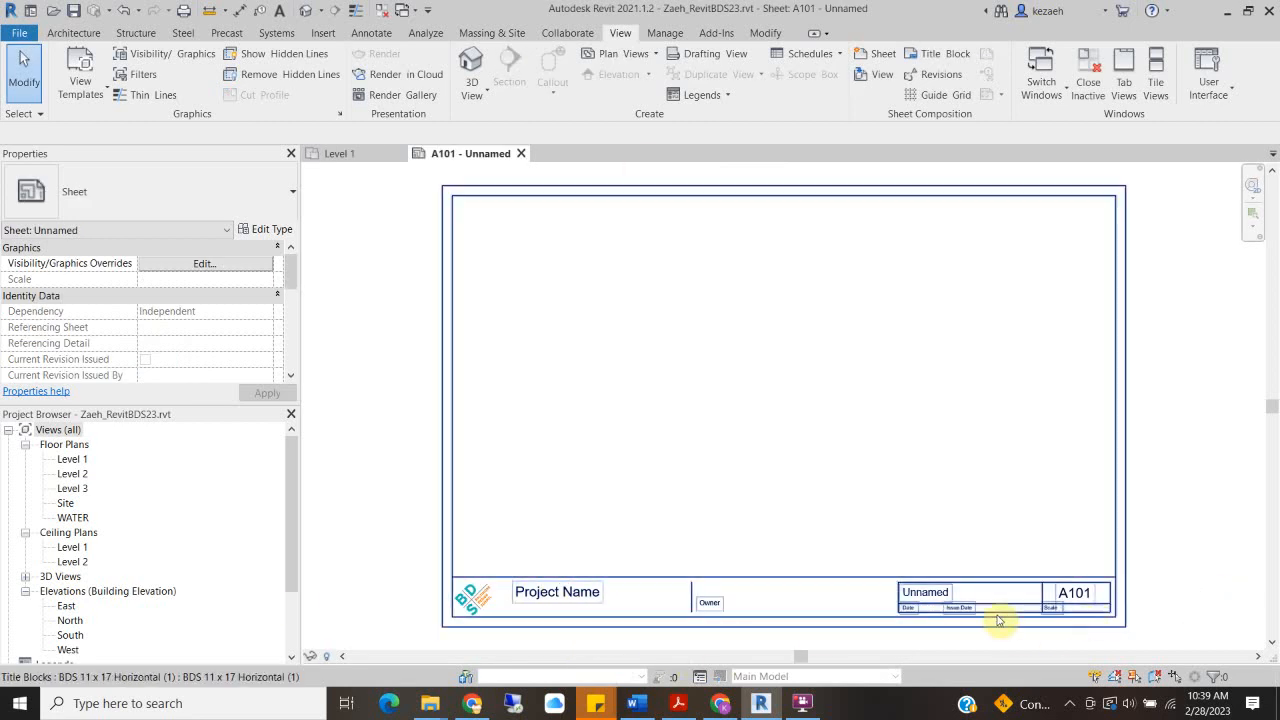
# Set the project name in the sheet's title block to "Super Fashion Floating Pop-Up Shop"
pyautogui.scroll(2, 523, 594)
pyautogui.click(570, 593)
pyautogui.click(570, 593)
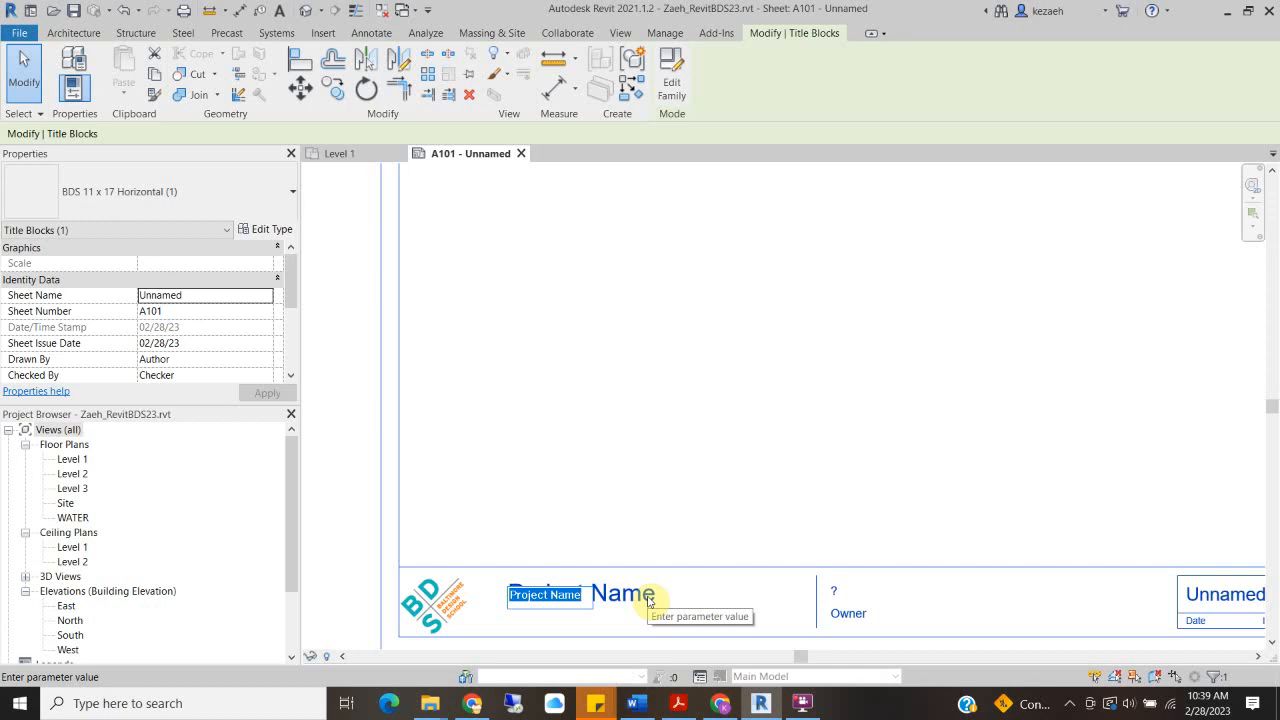
pyautogui.write('Supe')
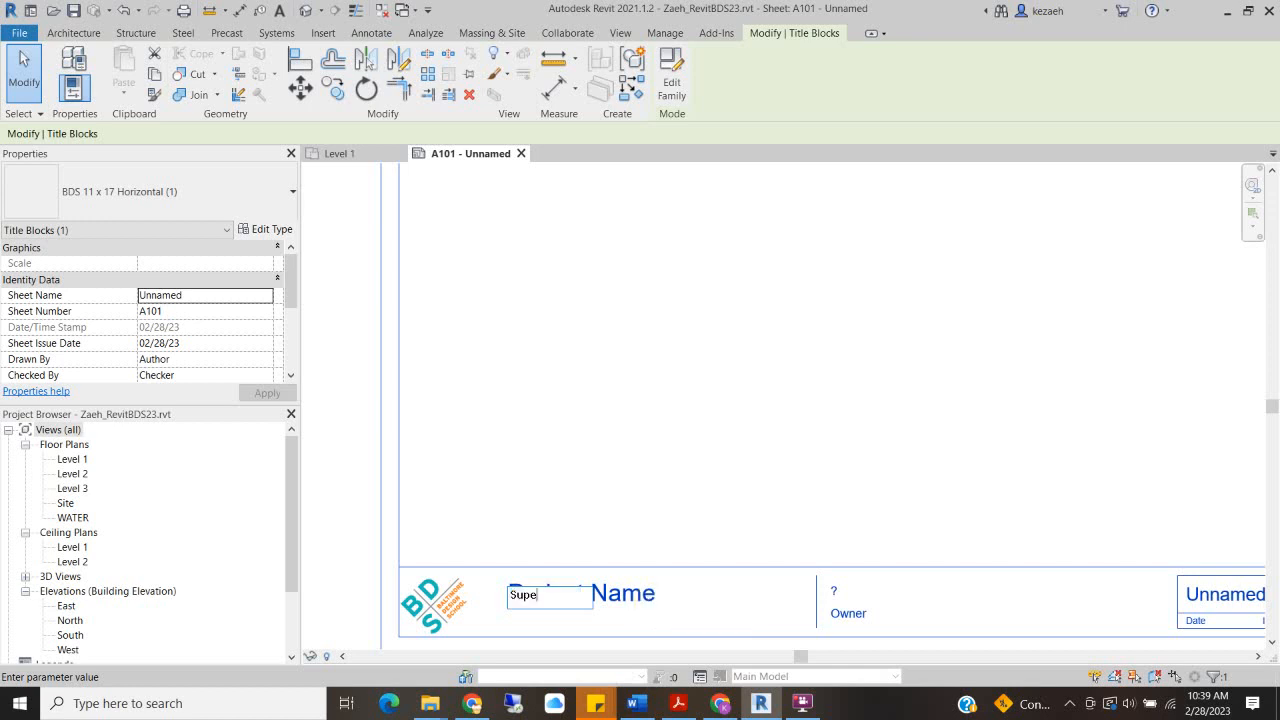
pyautogui.write('r Fashio')
pyautogui.press('BackSpace')
pyautogui.click(653, 461)
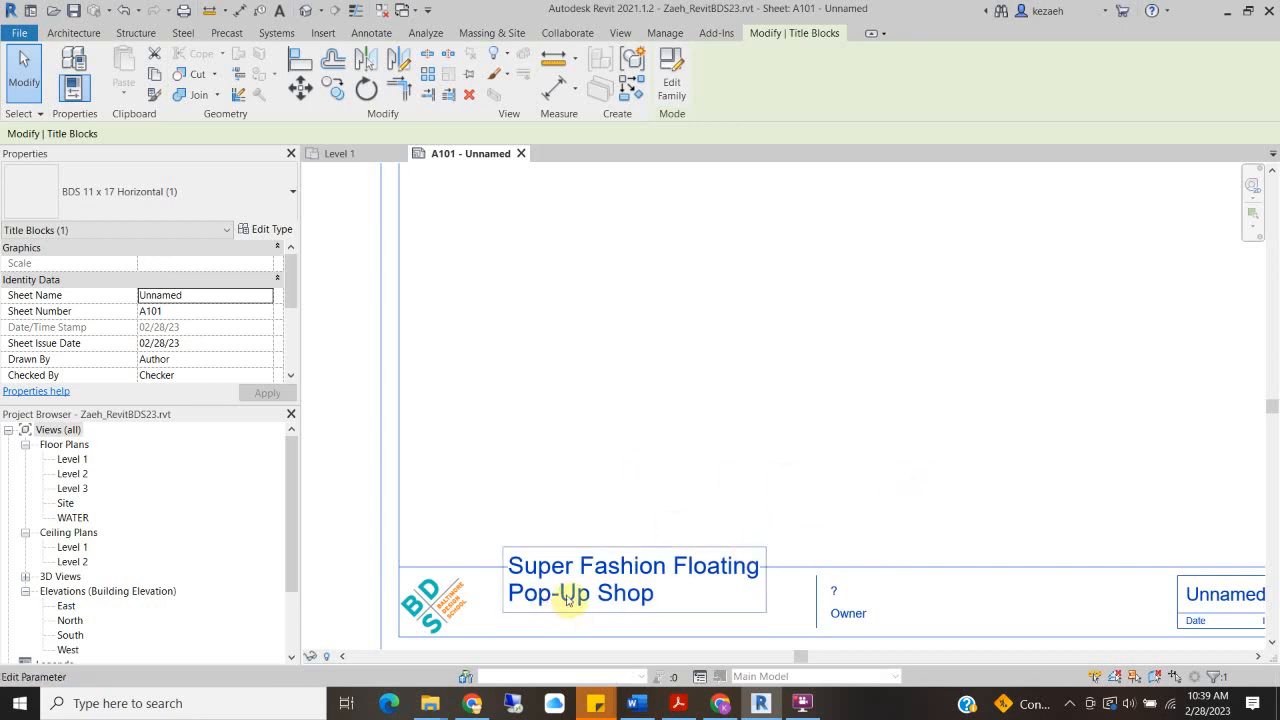
# Open the title block family for editing and move the Project Name label slightly down within the title strip
pyautogui.scroll(-1, 618, 558)
pyautogui.moveTo(634, 588); pyautogui.dragTo(571, 480, button='middle')
pyautogui.scroll(2, 511, 479)
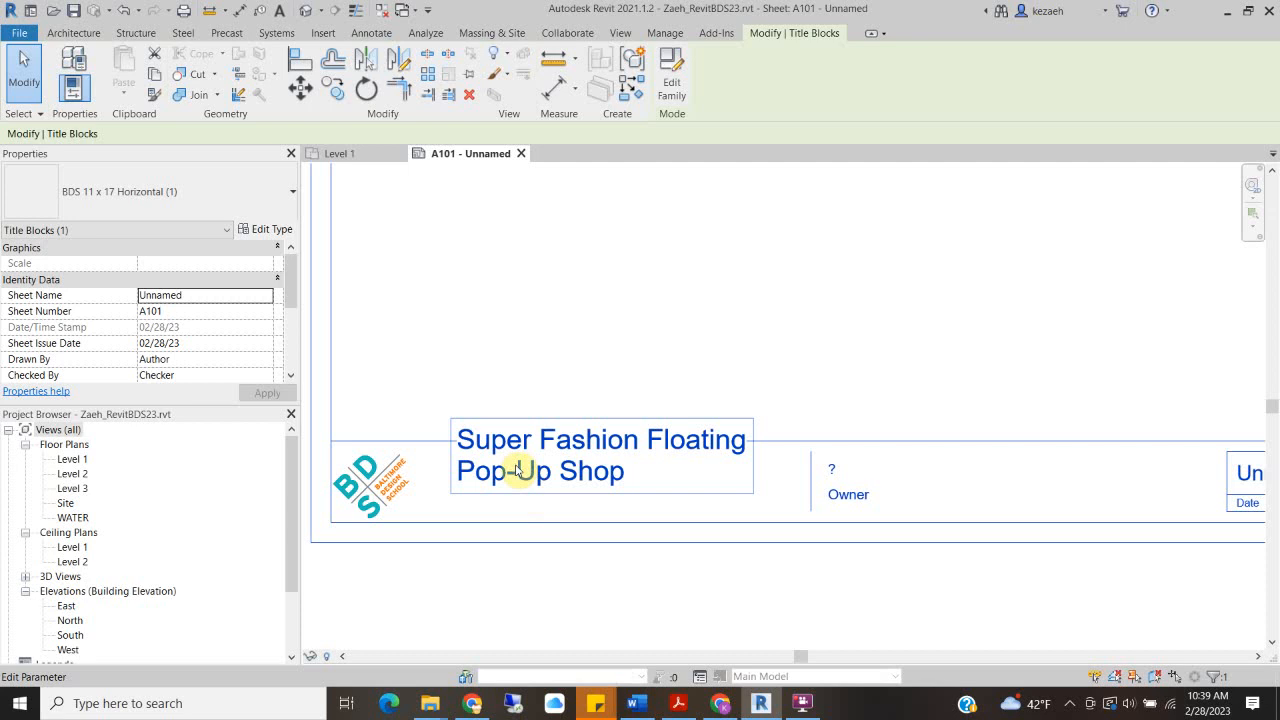
pyautogui.click(518, 470)
pyautogui.click(645, 380)
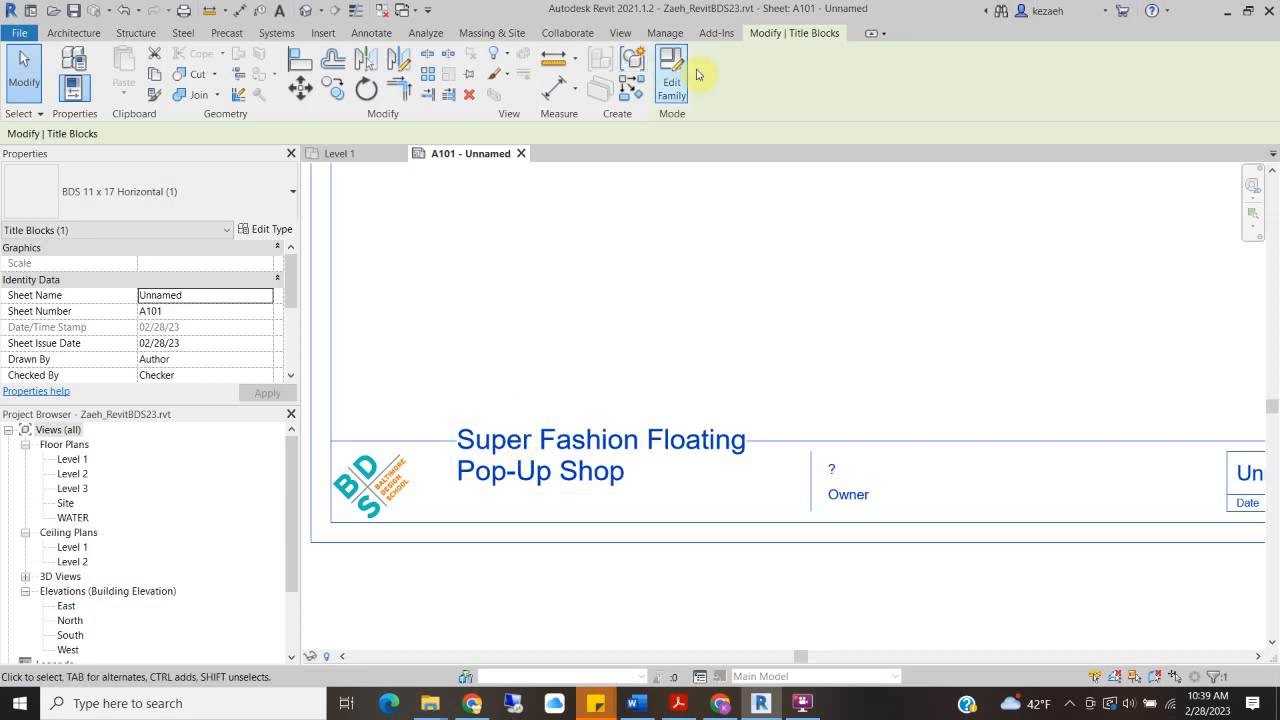
pyautogui.click(672, 88)
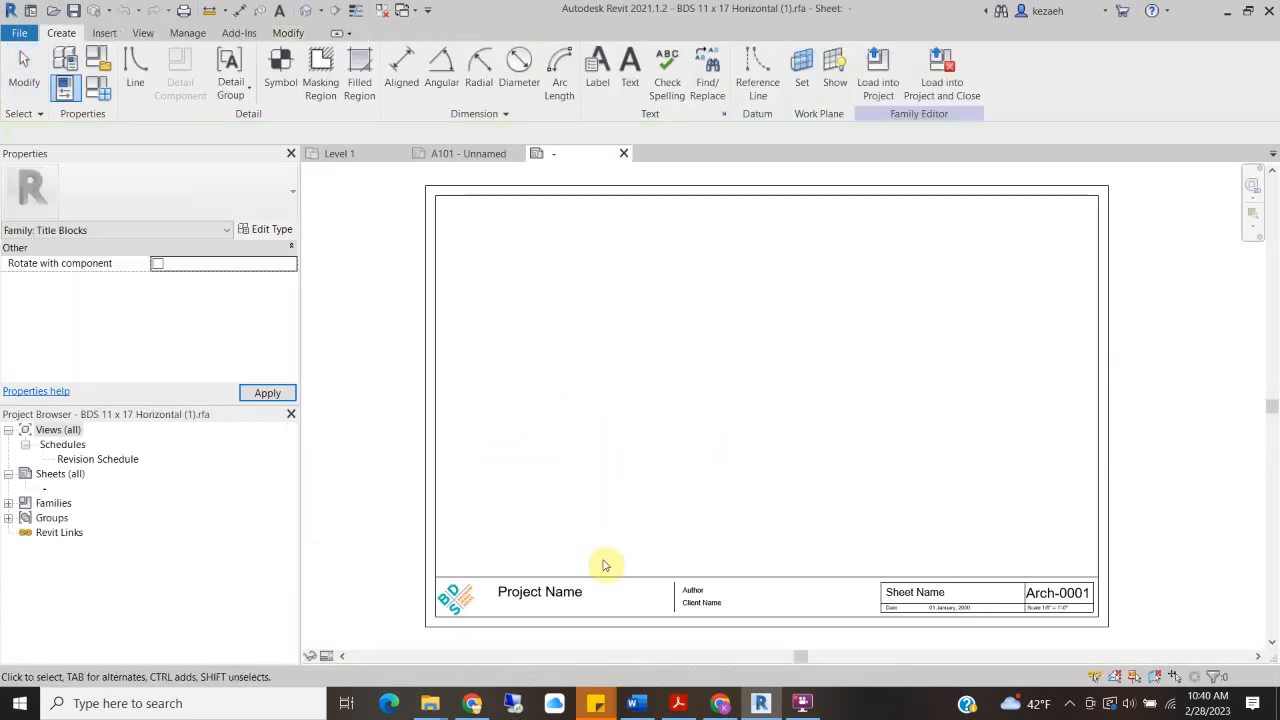
pyautogui.scroll(2, 513, 620)
pyautogui.click(500, 568)
pyautogui.moveTo(481, 562); pyautogui.dragTo(480, 580)
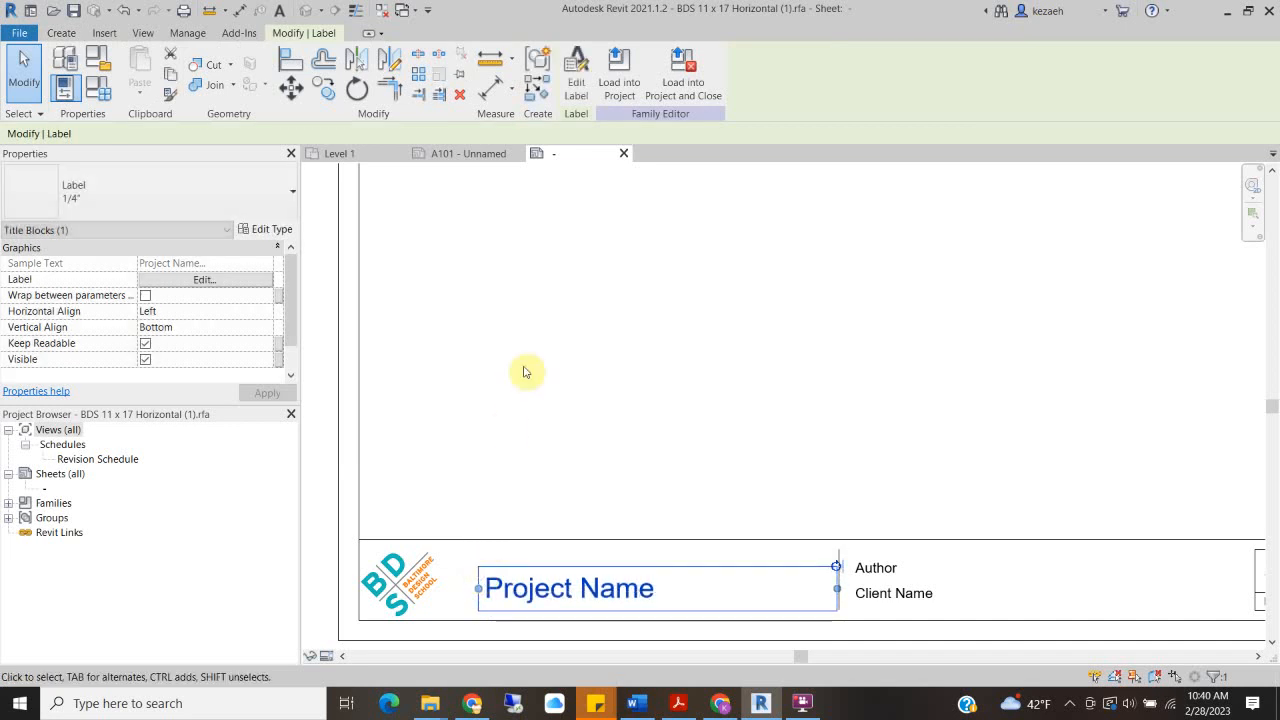
# Load the edited title block into the project and close it without saving the family file, overwriting the existing version
pyautogui.click(523, 365)
pyautogui.click(643, 78)
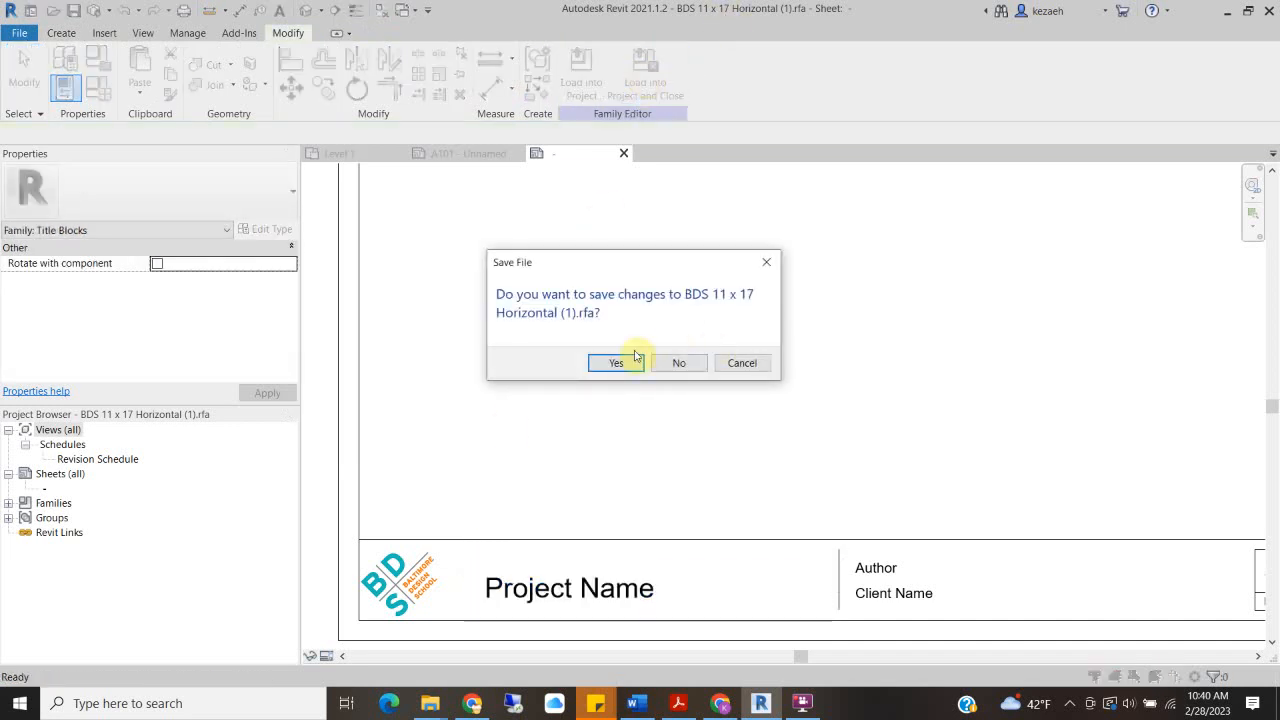
pyautogui.click(683, 364)
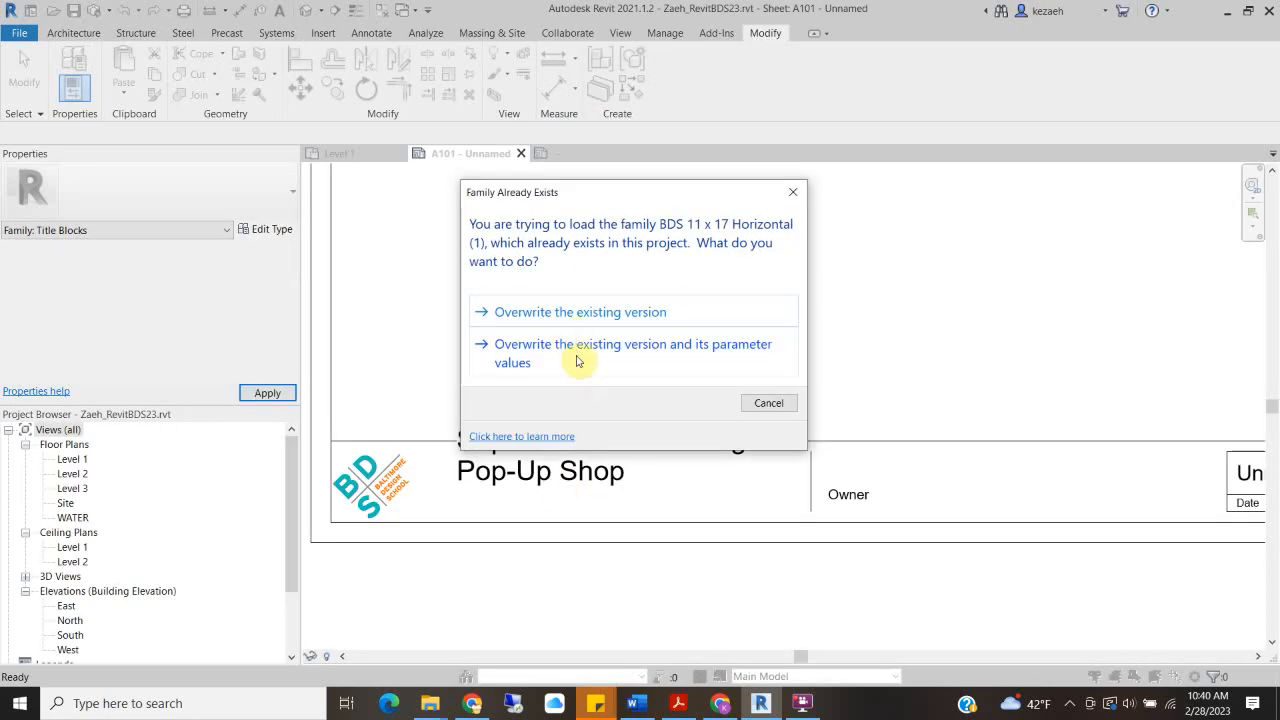
pyautogui.click(577, 358)
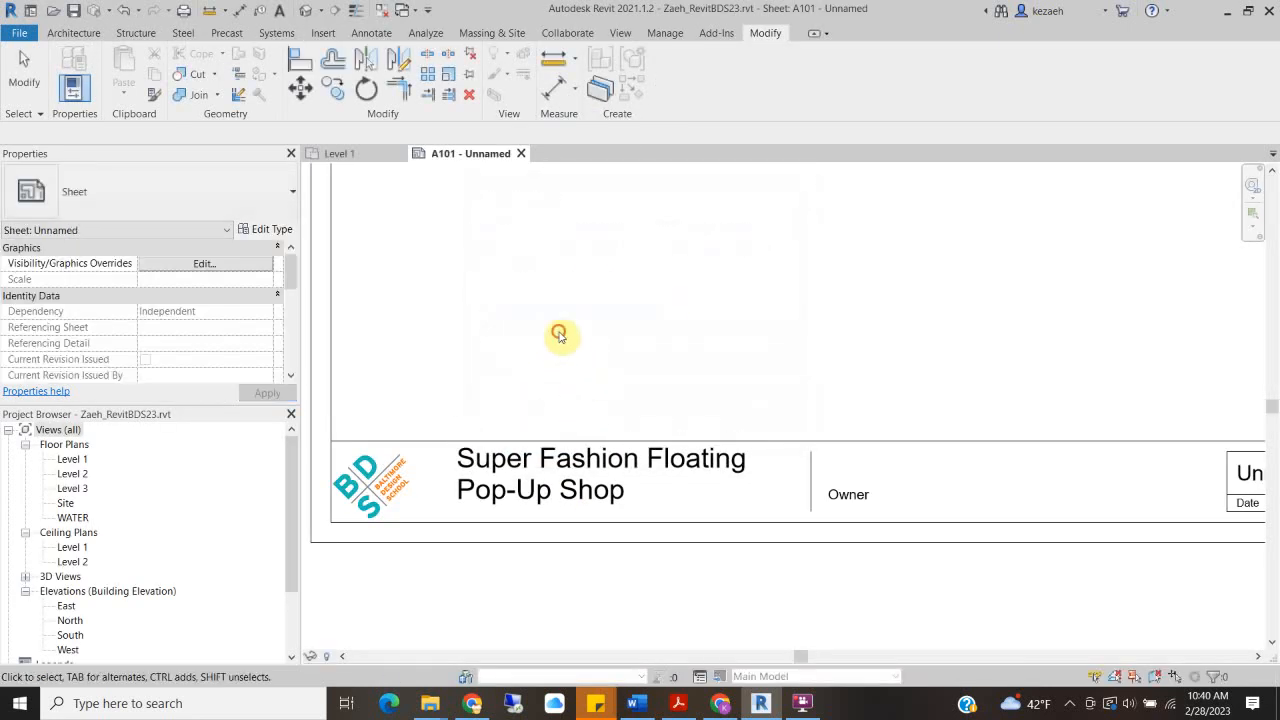
# Enter the designer's name in the empty title block field above Owner
pyautogui.scroll(-2, 560, 455)
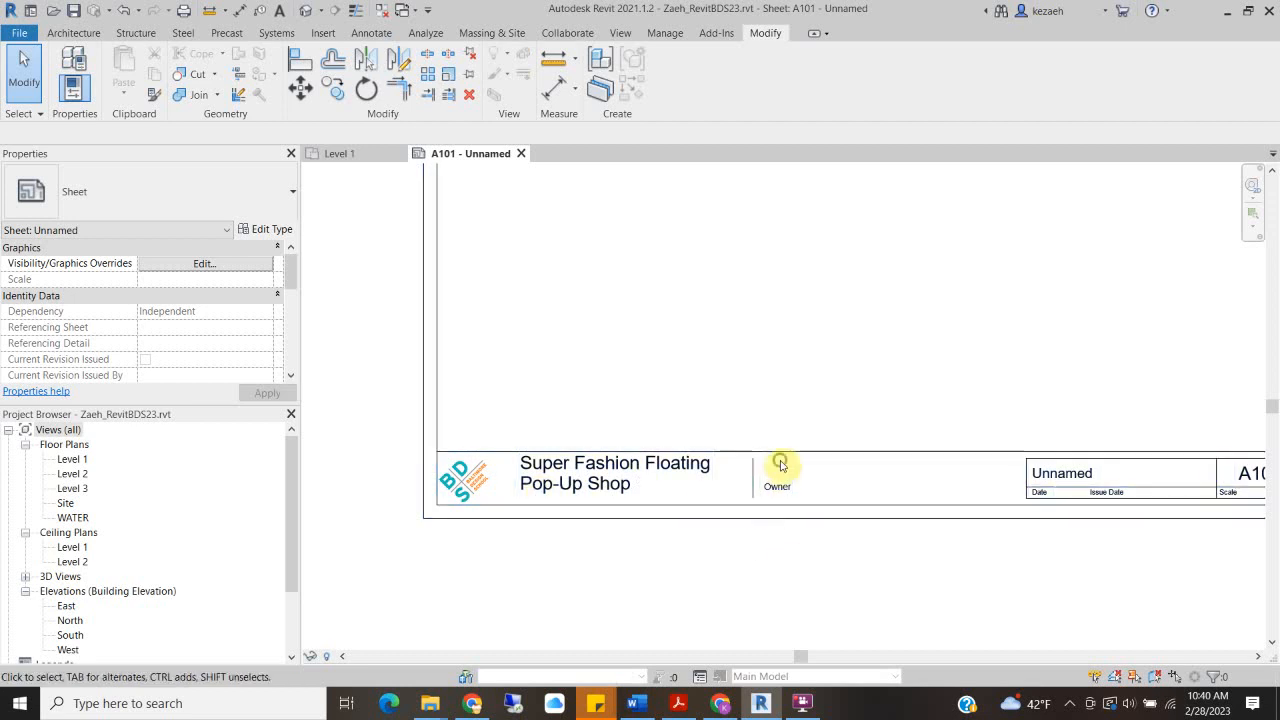
pyautogui.scroll(1, 828, 187)
pyautogui.scroll(-3, 500, 480)
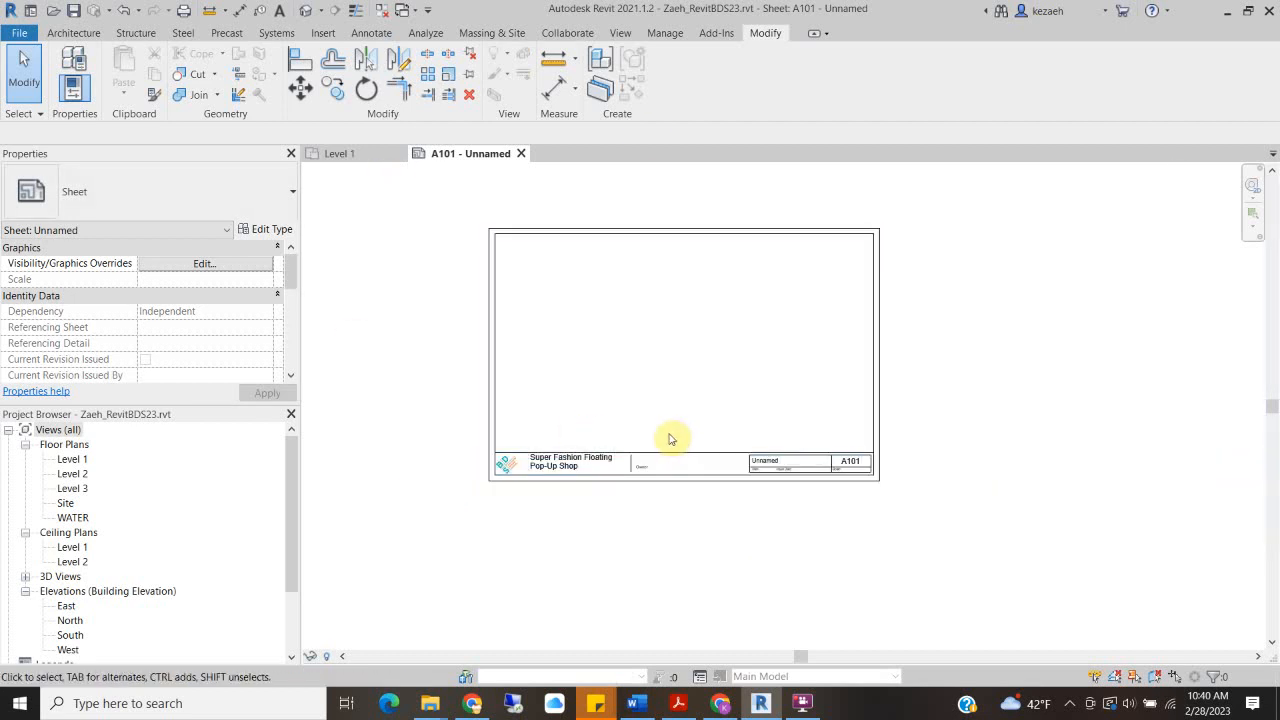
pyautogui.scroll(3, 610, 468)
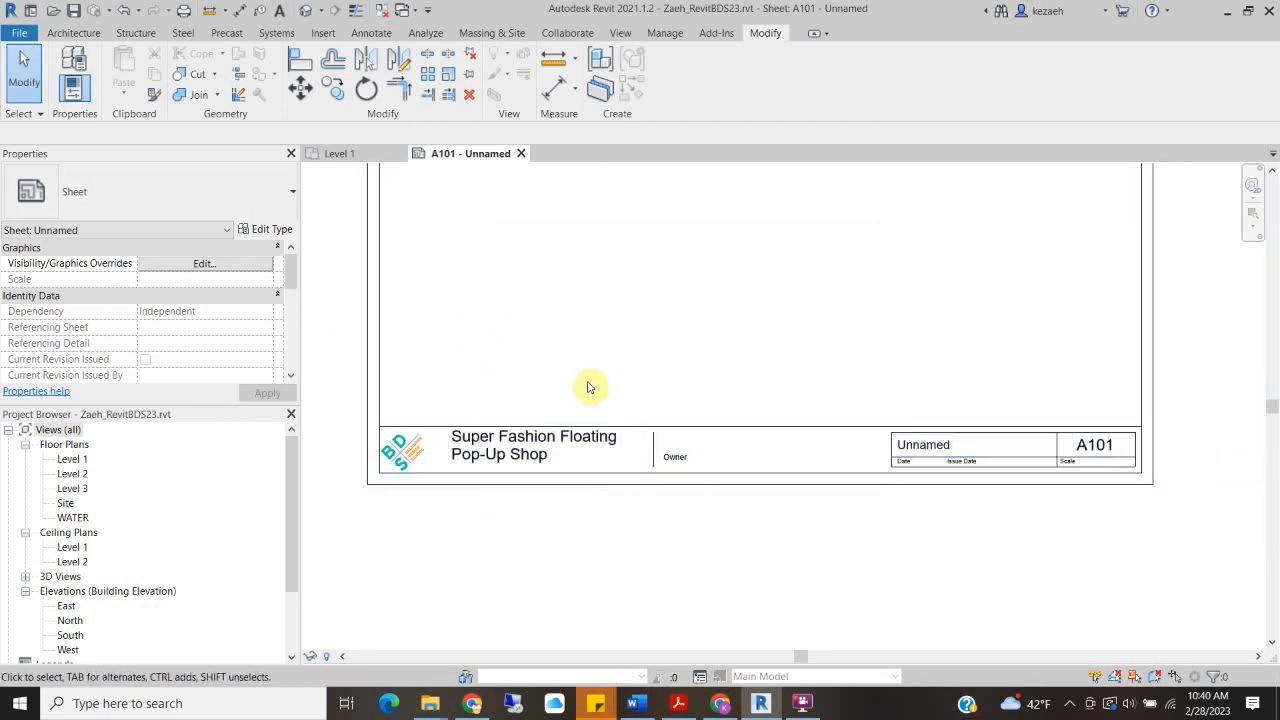
pyautogui.scroll(2, 668, 452)
pyautogui.scroll(1, 666, 455)
pyautogui.click(672, 460)
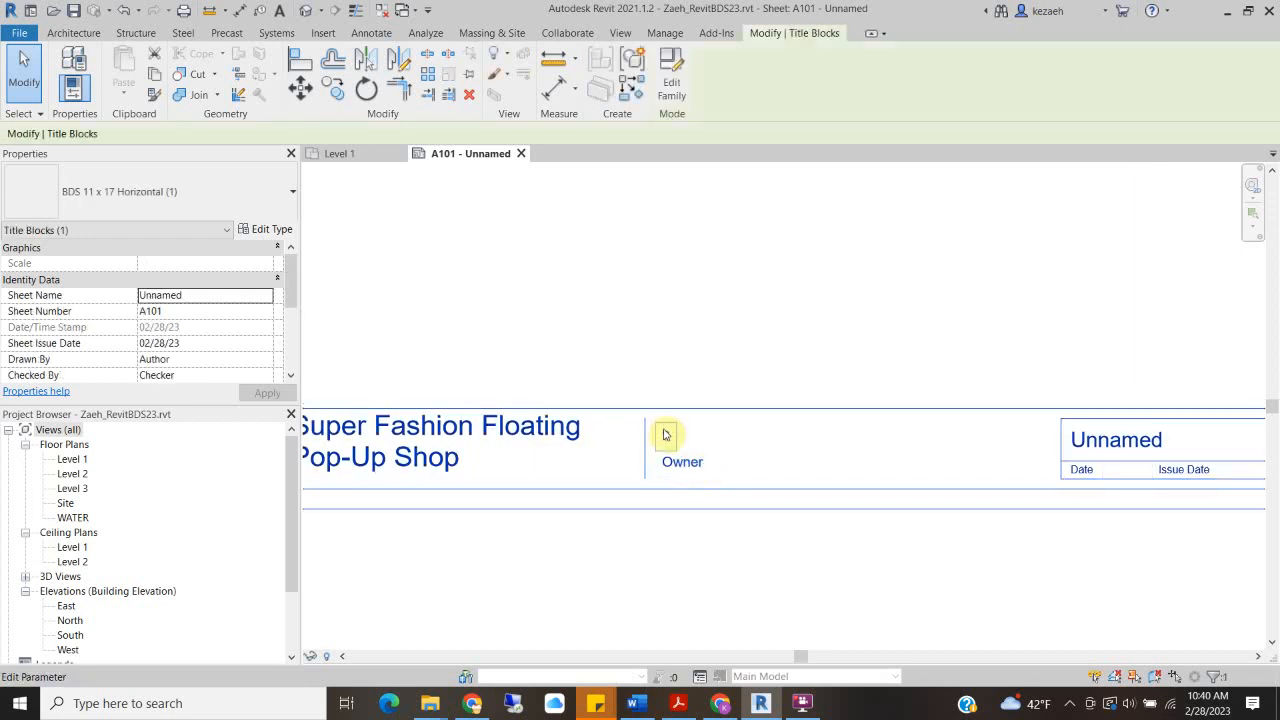
pyautogui.click(664, 433)
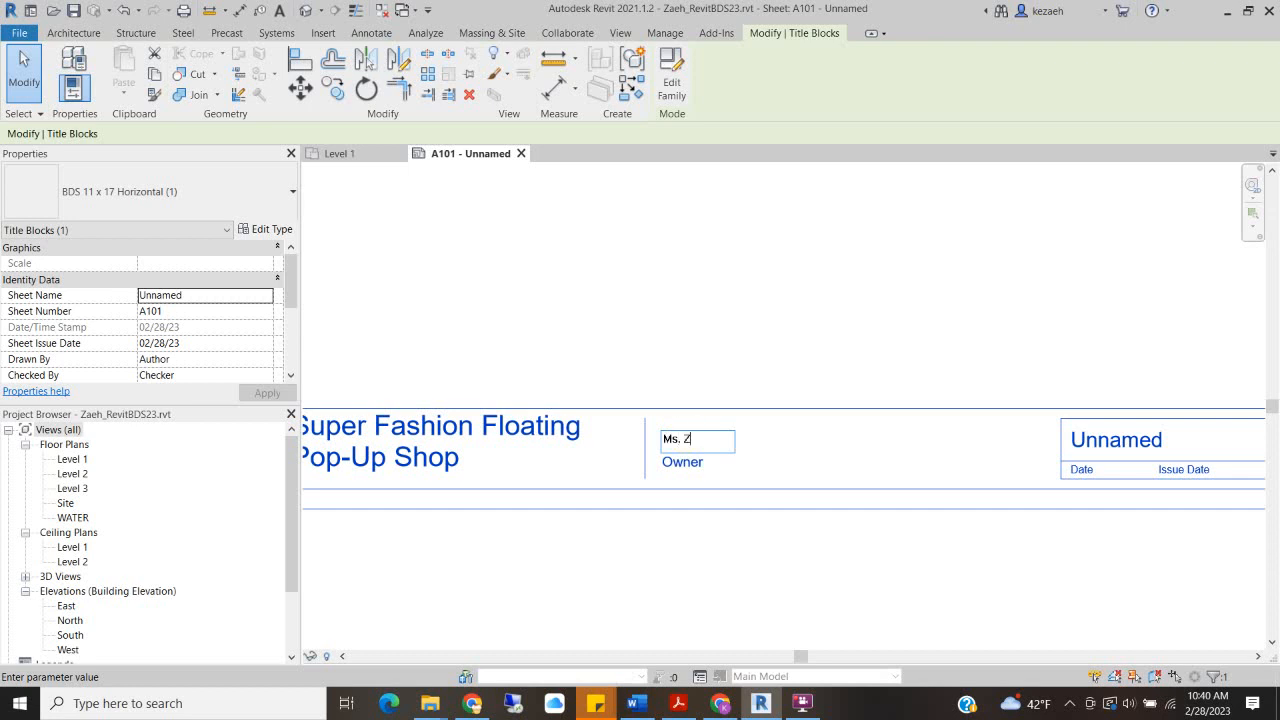
pyautogui.click(656, 294)
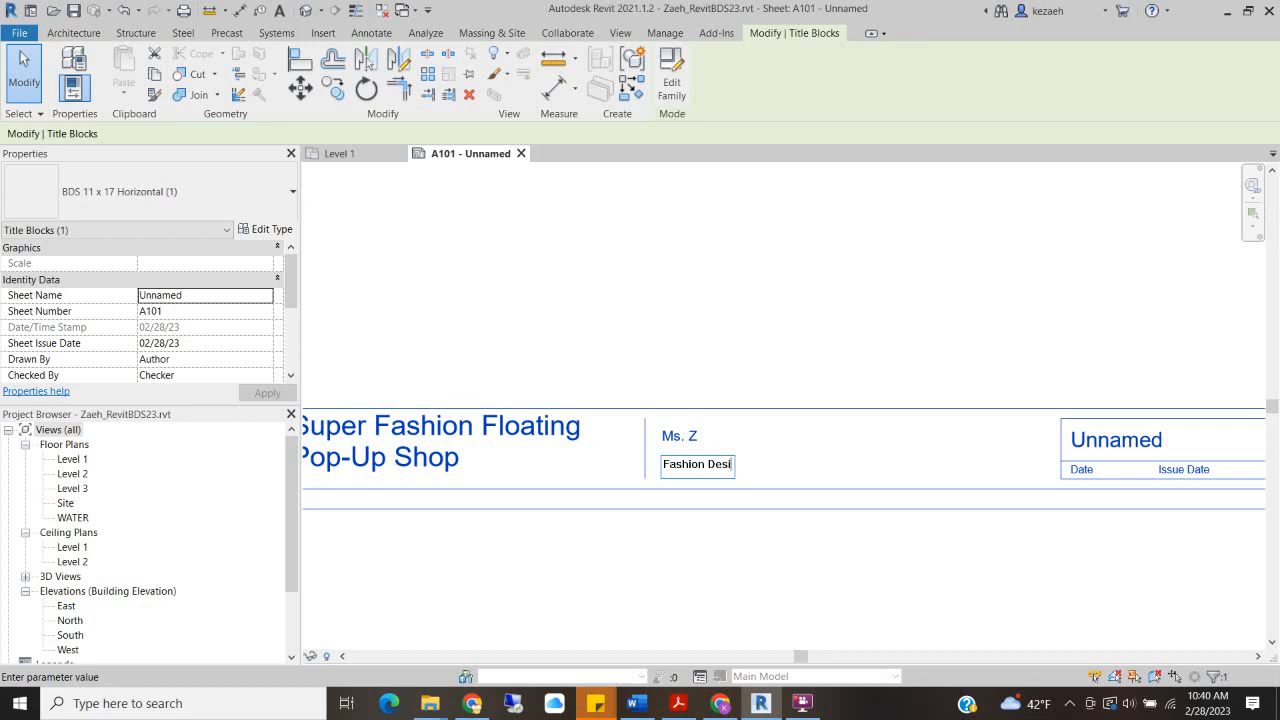
# Confirm the owner entry Fashion Designer Name and set the sheet name in the title block to Plans
pyautogui.click(625, 375)
pyautogui.moveTo(806, 389); pyautogui.dragTo(486, 379, button='middle')
pyautogui.scroll(2, 809, 429)
pyautogui.scroll(-7, 809, 429)
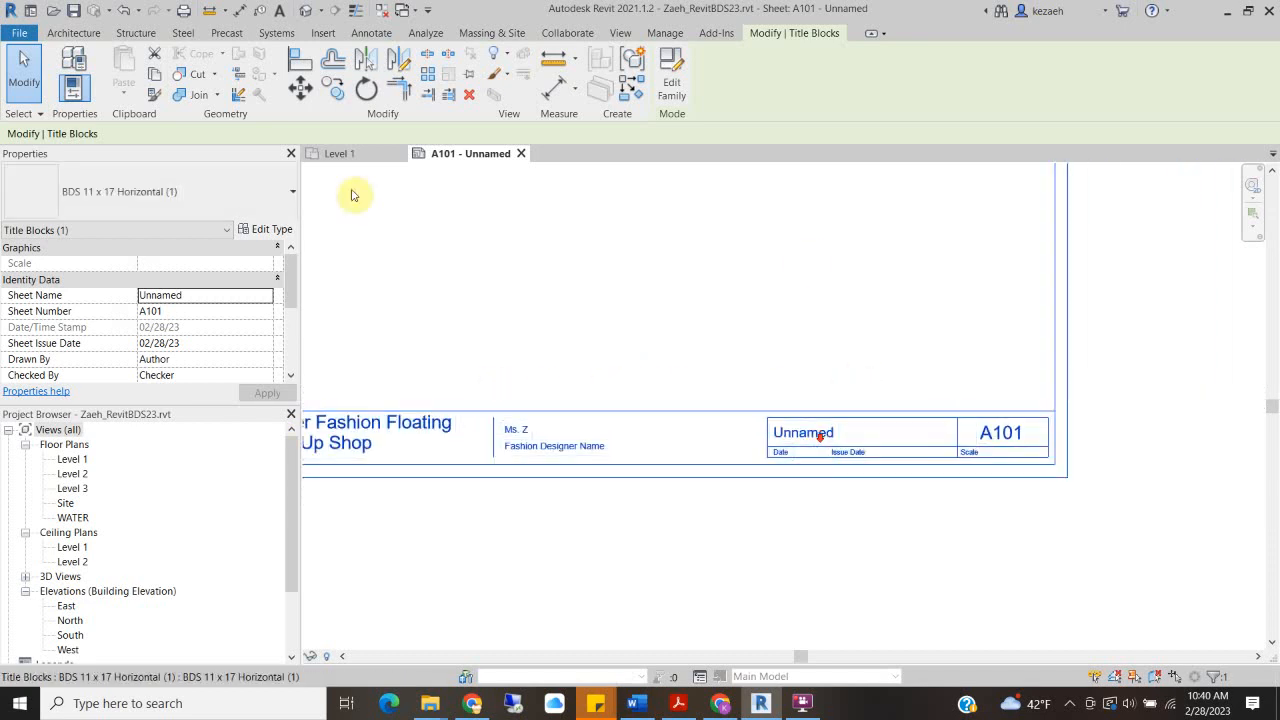
pyautogui.scroll(5, 712, 480)
pyautogui.click(716, 468)
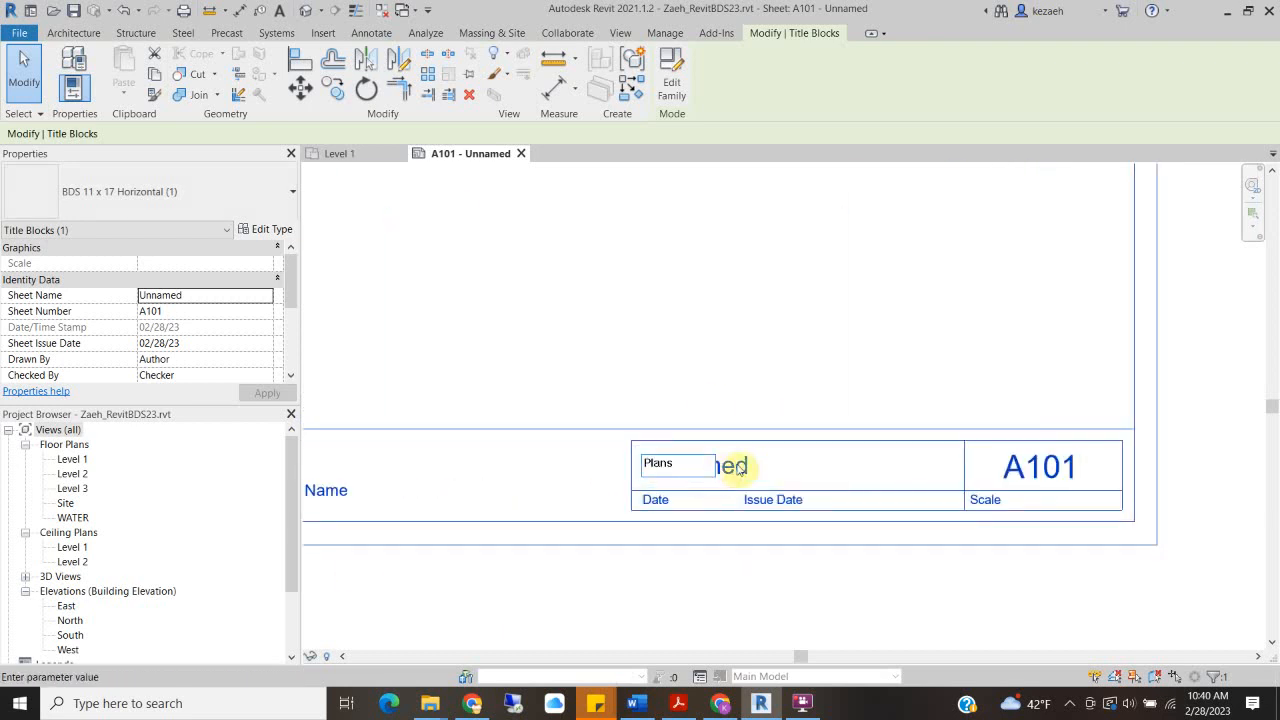
pyautogui.write('Plans')
pyautogui.click(681, 314)
# Set the issue date in the title block to 3/3/2023
pyautogui.click(797, 499)
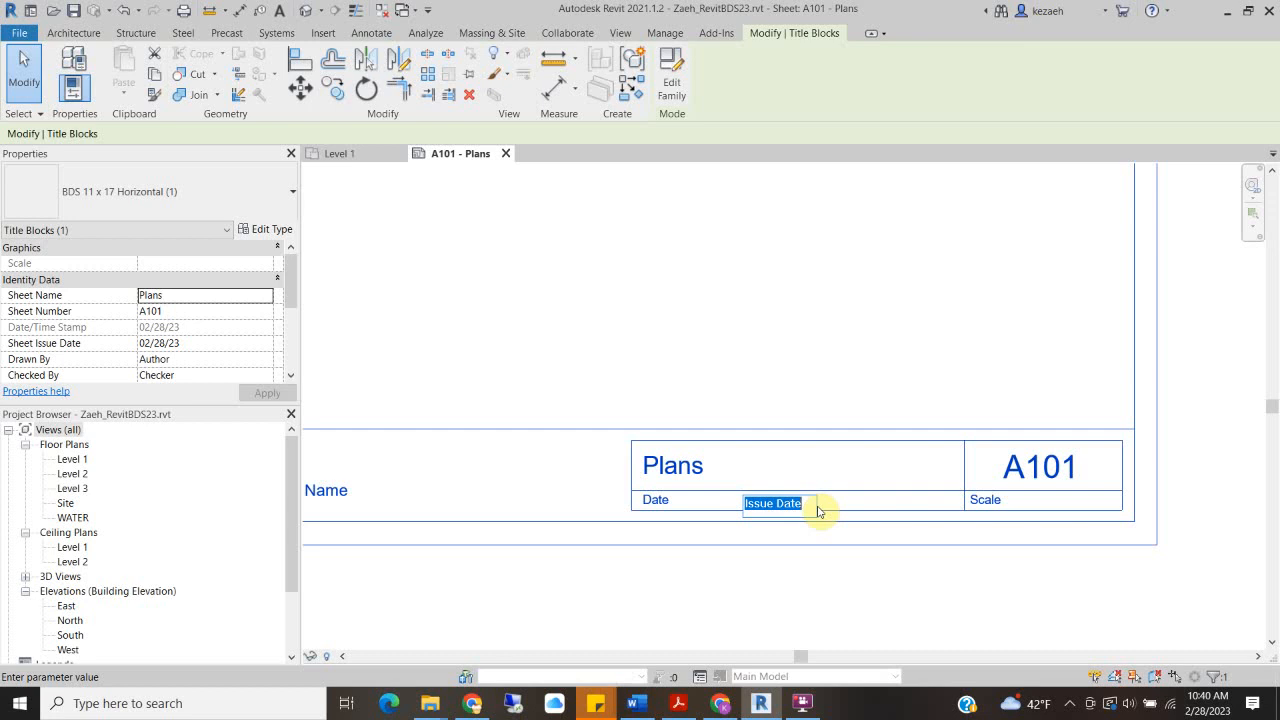
pyautogui.write('3/3/2023')
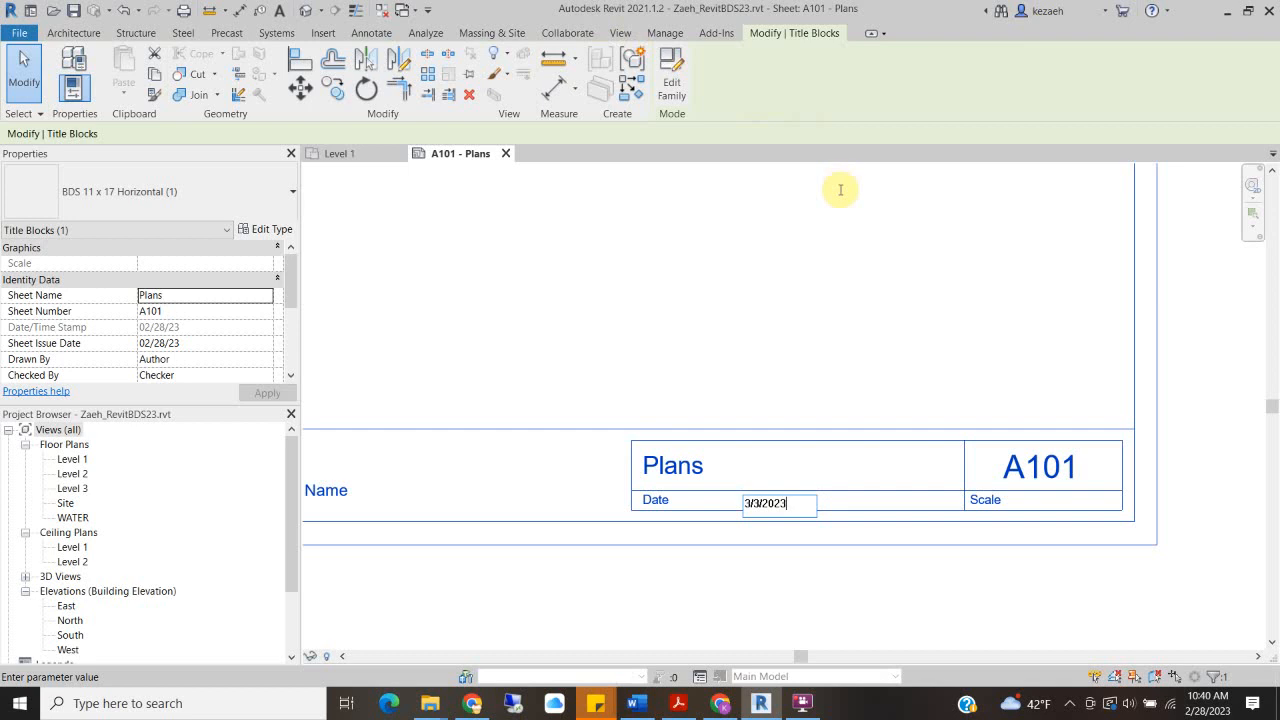
pyautogui.click(723, 354)
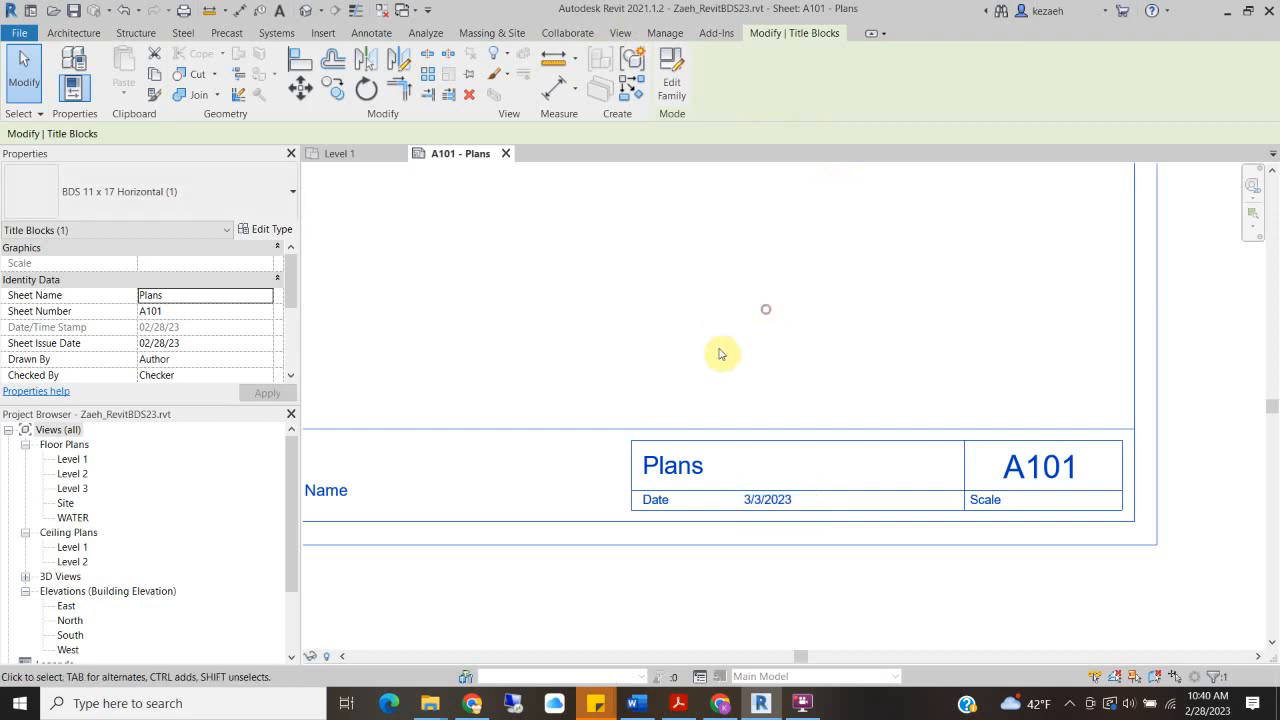
pyautogui.scroll(-3, 737, 423)
pyautogui.moveTo(803, 509); pyautogui.dragTo(907, 559, button='middle')
pyautogui.scroll(-4, 614, 443)
pyautogui.moveTo(549, 317); pyautogui.dragTo(674, 443, button='middle')
pyautogui.click(342, 338)
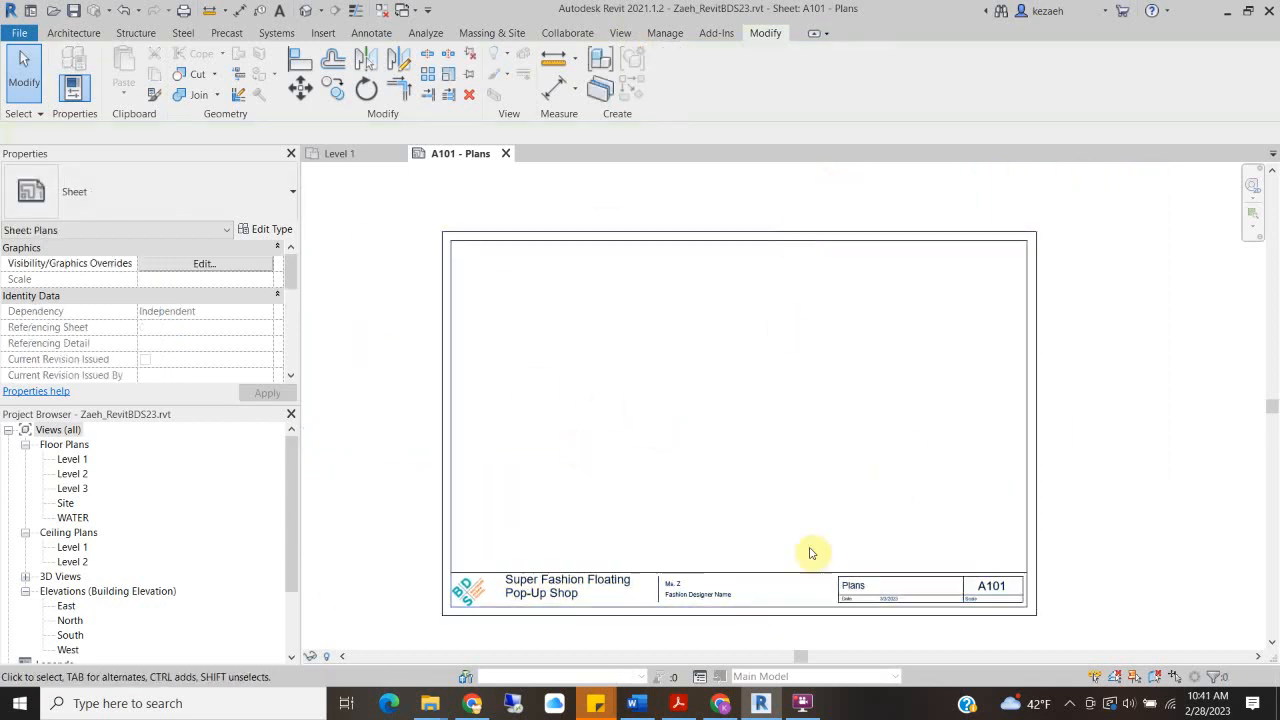
# Place the Level 1 floor plan as a viewport on sheet A101
pyautogui.click(70, 459)
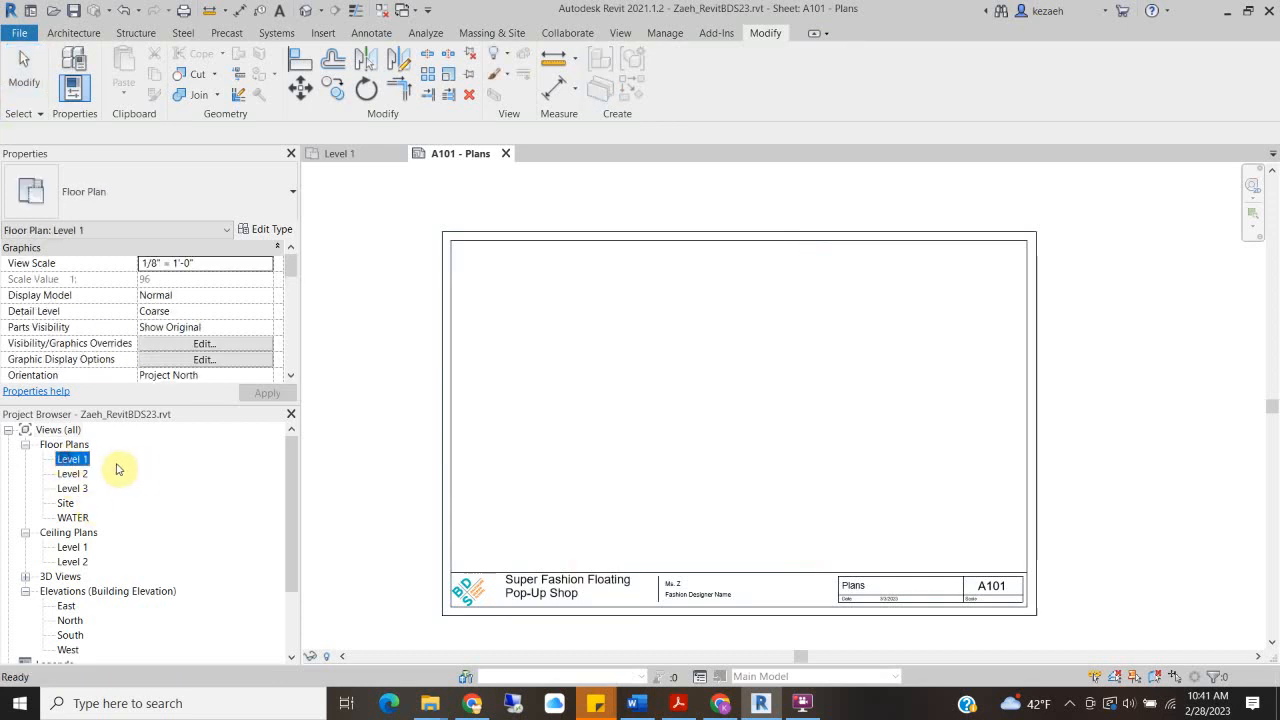
pyautogui.moveTo(578, 376); pyautogui.dragTo(529, 363)
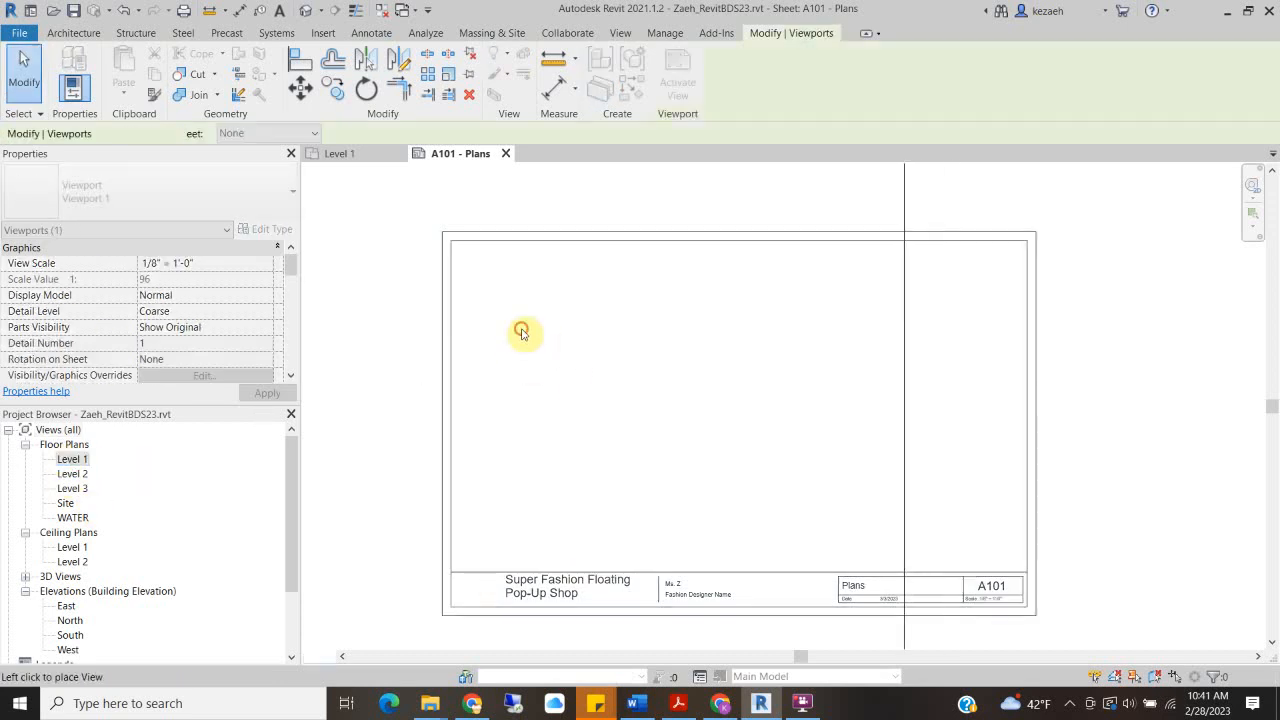
pyautogui.click(524, 332)
pyautogui.scroll(-2, 514, 362)
pyautogui.moveTo(514, 362); pyautogui.dragTo(620, 337, button='middle')
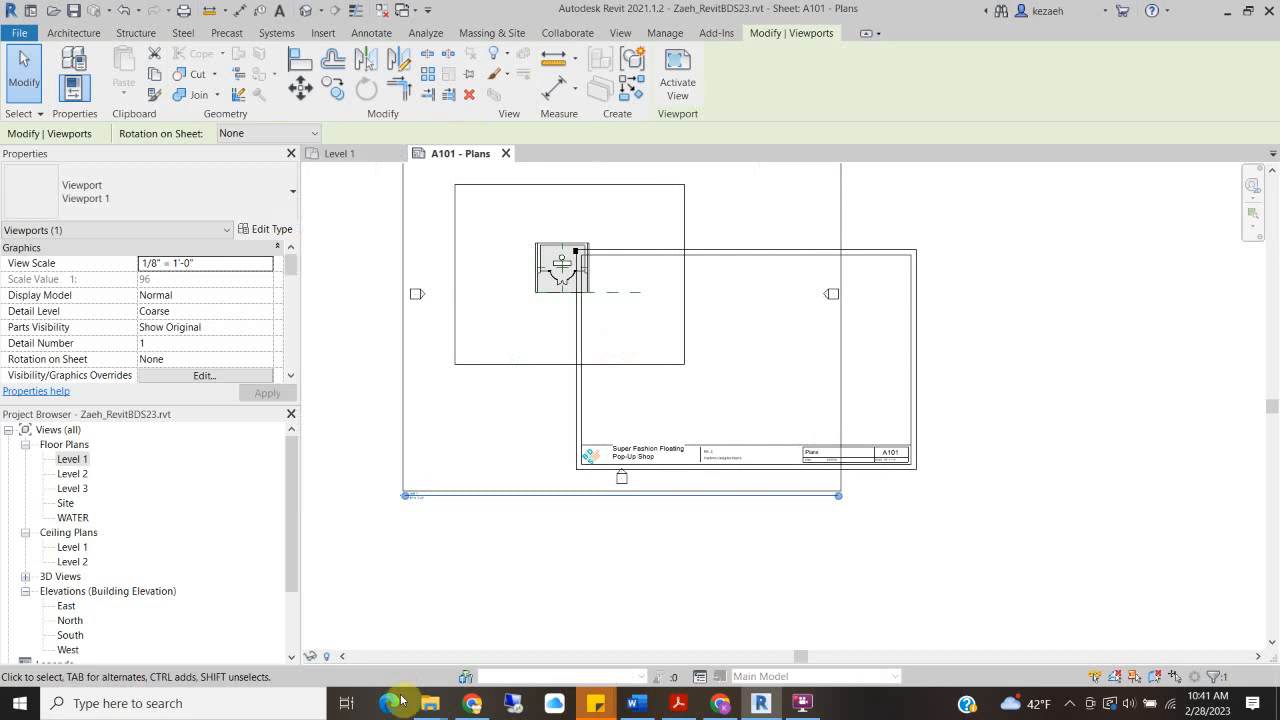
pyautogui.moveTo(485, 221); pyautogui.dragTo(545, 290, button='middle')
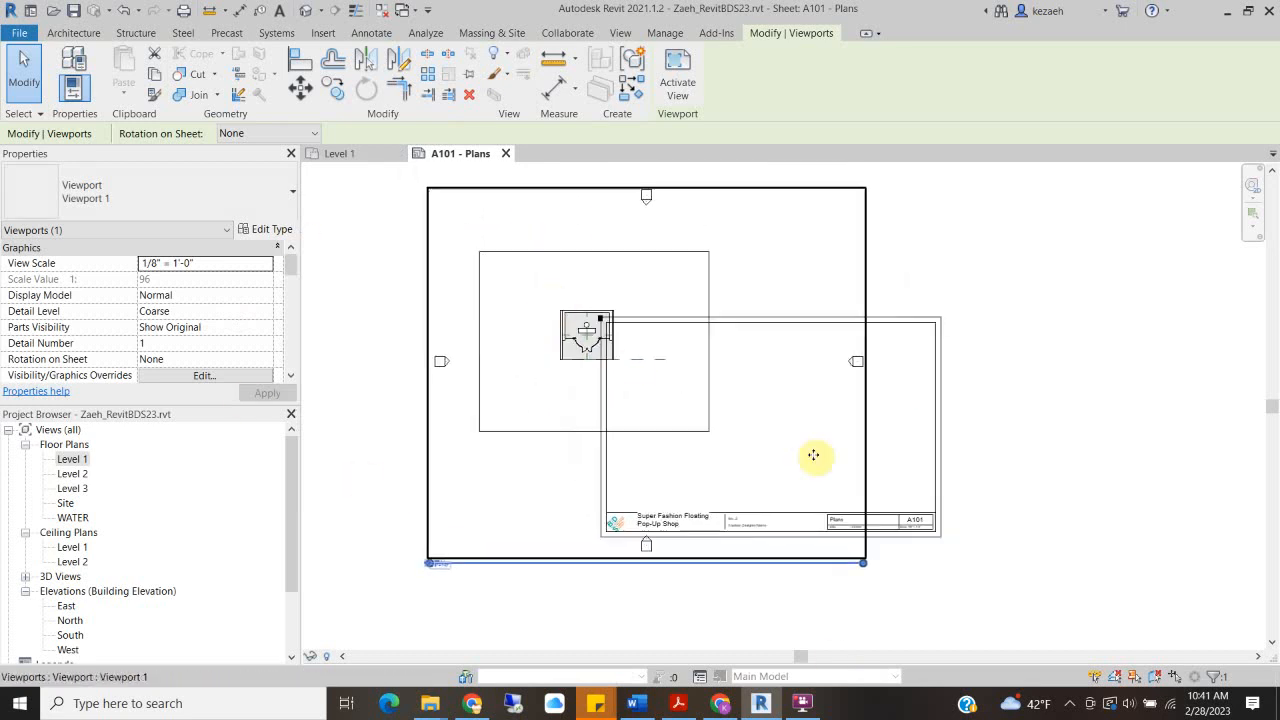
pyautogui.scroll(2, 596, 300)
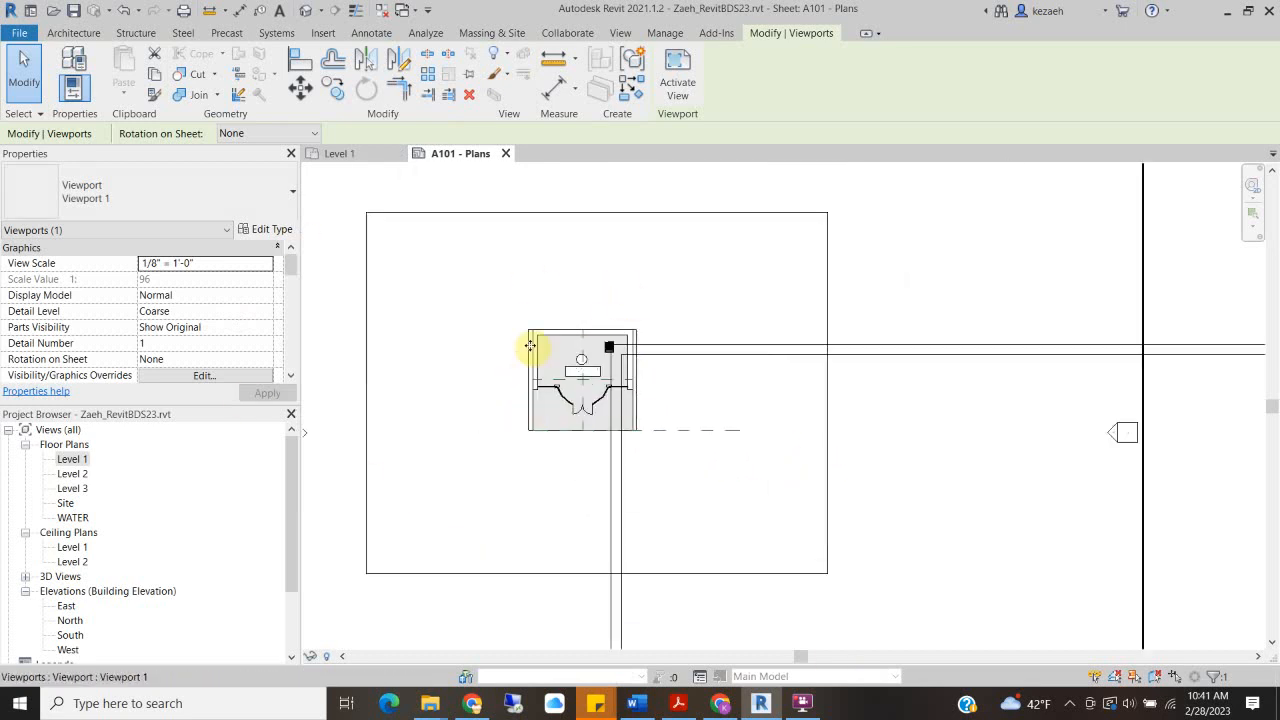
pyautogui.scroll(-2, 571, 468)
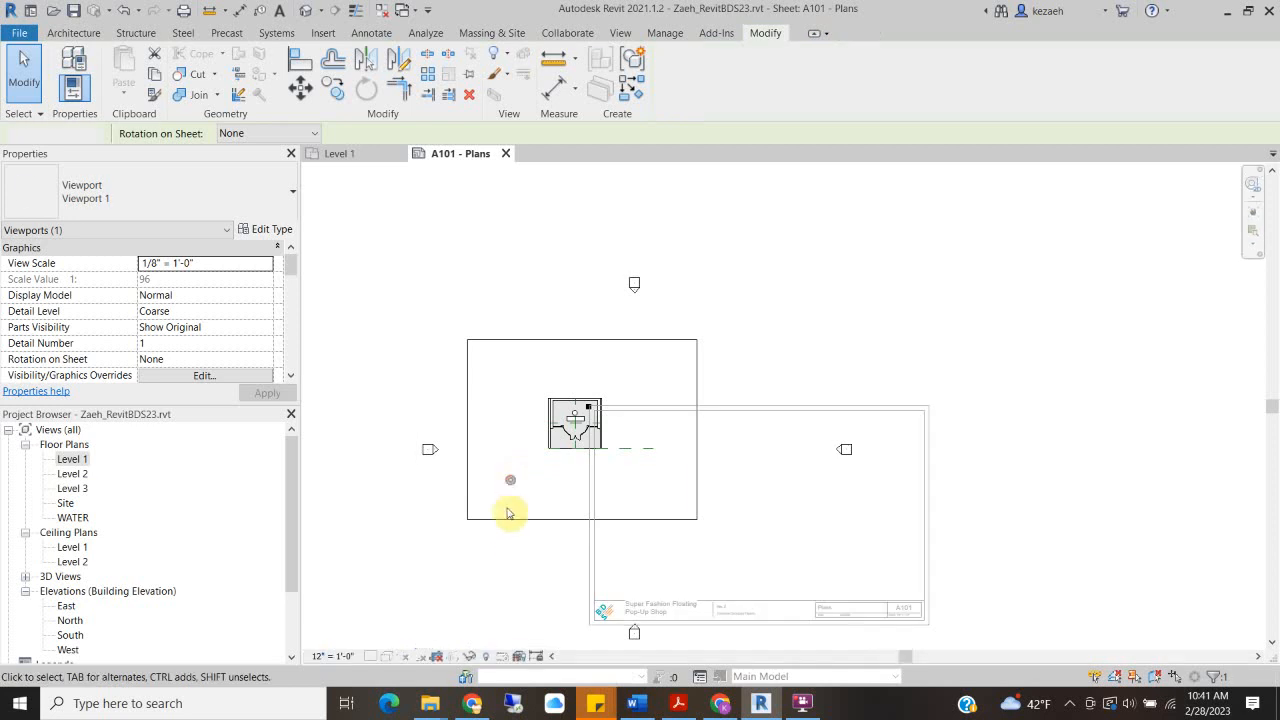
# Activate the Level 1 viewport and move the west elevation marker inside the site rectangle, close to the shop
pyautogui.doubleClick(509, 520)
pyautogui.scroll(-2, 500, 391)
pyautogui.scroll(1, 583, 525)
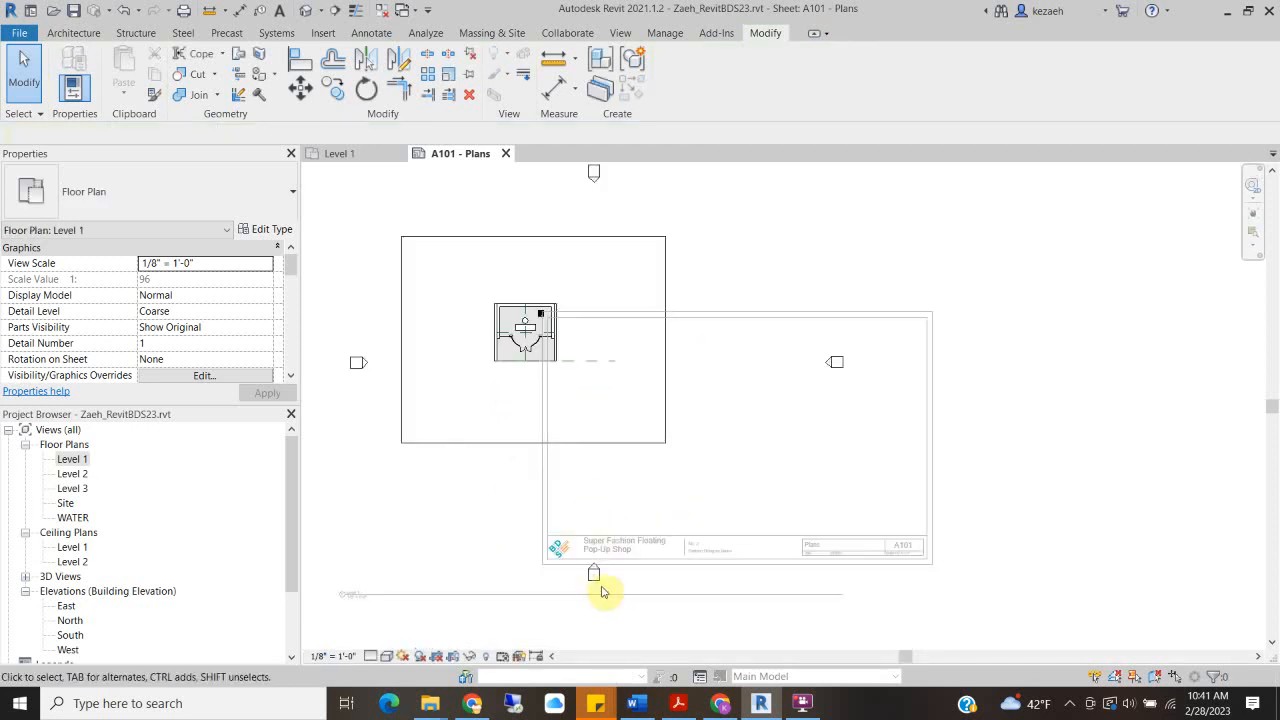
pyautogui.click(370, 364)
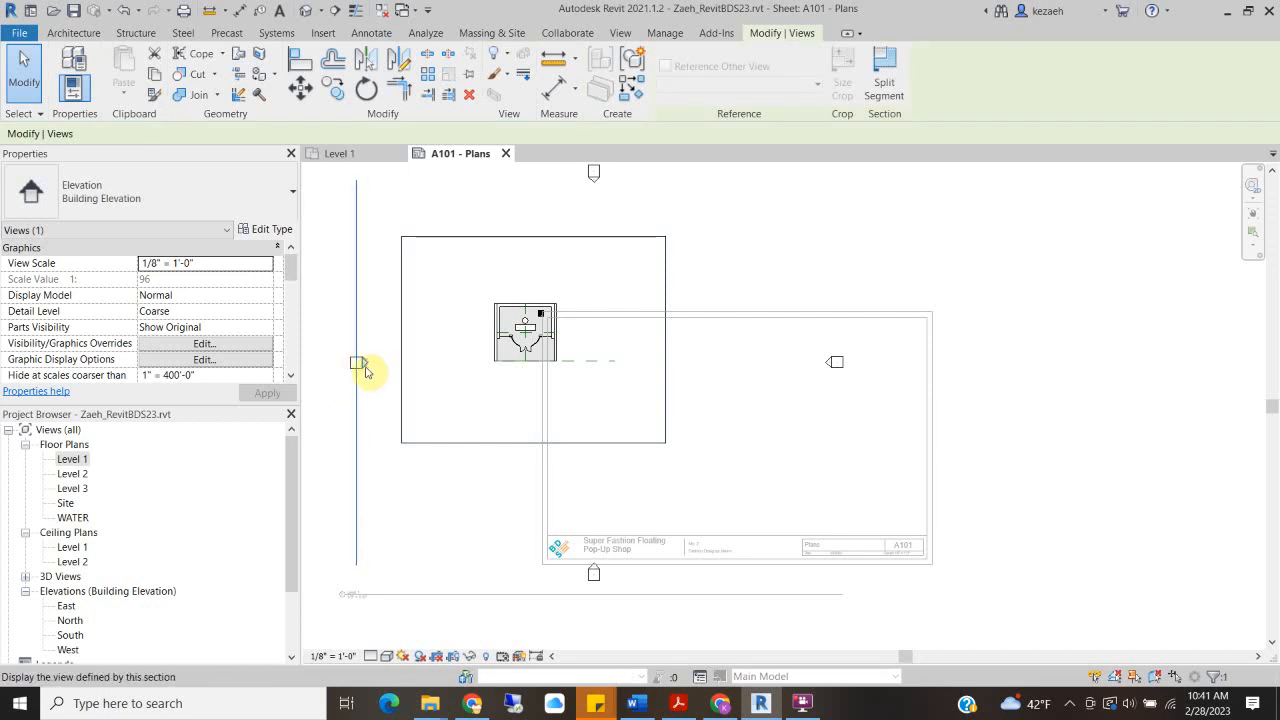
pyautogui.click(383, 362)
pyautogui.click(355, 364)
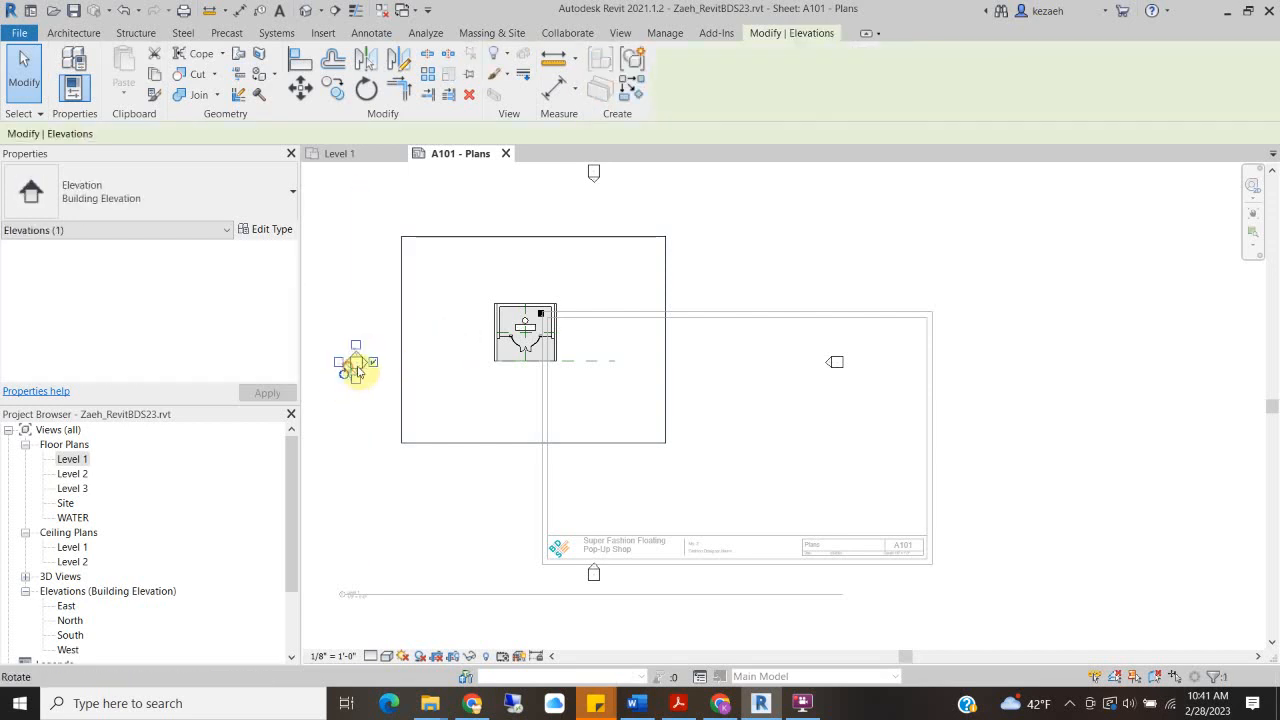
pyautogui.scroll(3, 355, 364)
pyautogui.click(366, 249)
pyautogui.moveTo(360, 363)
pyautogui.mouseDown()
pyautogui.moveTo(437, 314)
pyautogui.moveTo(558, 312)
pyautogui.mouseUp()
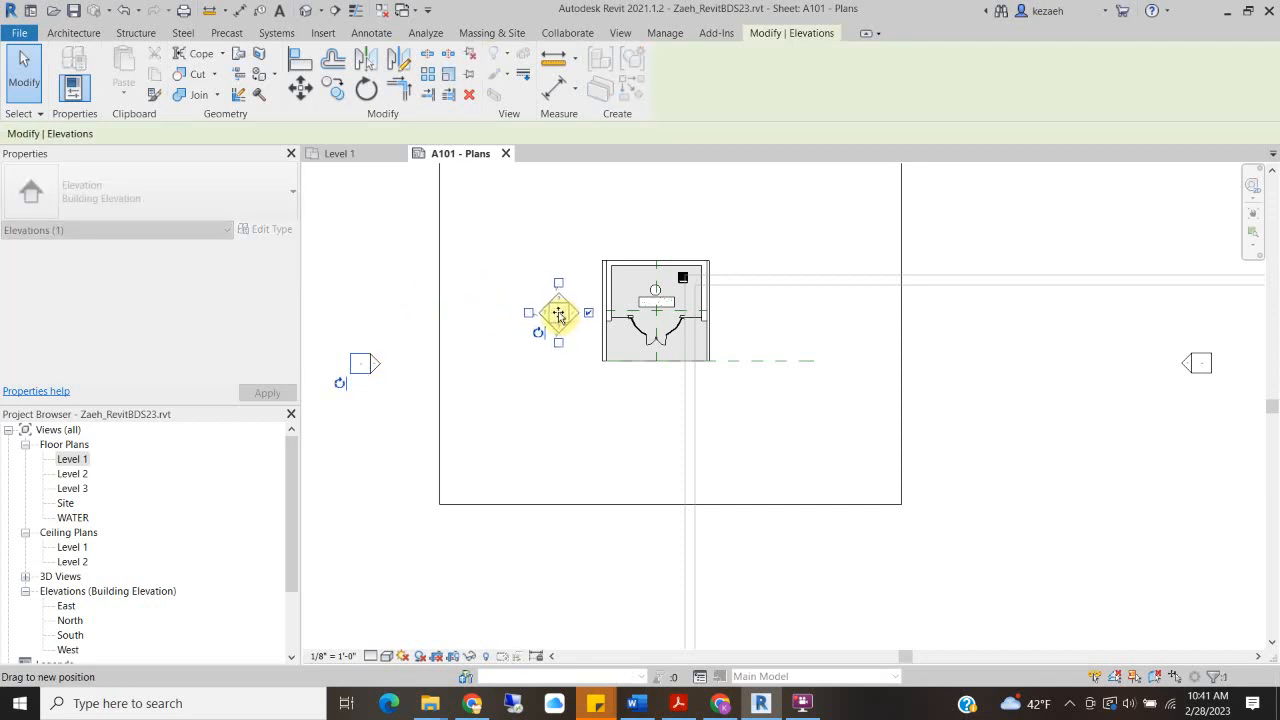
pyautogui.click(434, 314)
pyautogui.scroll(-2, 520, 323)
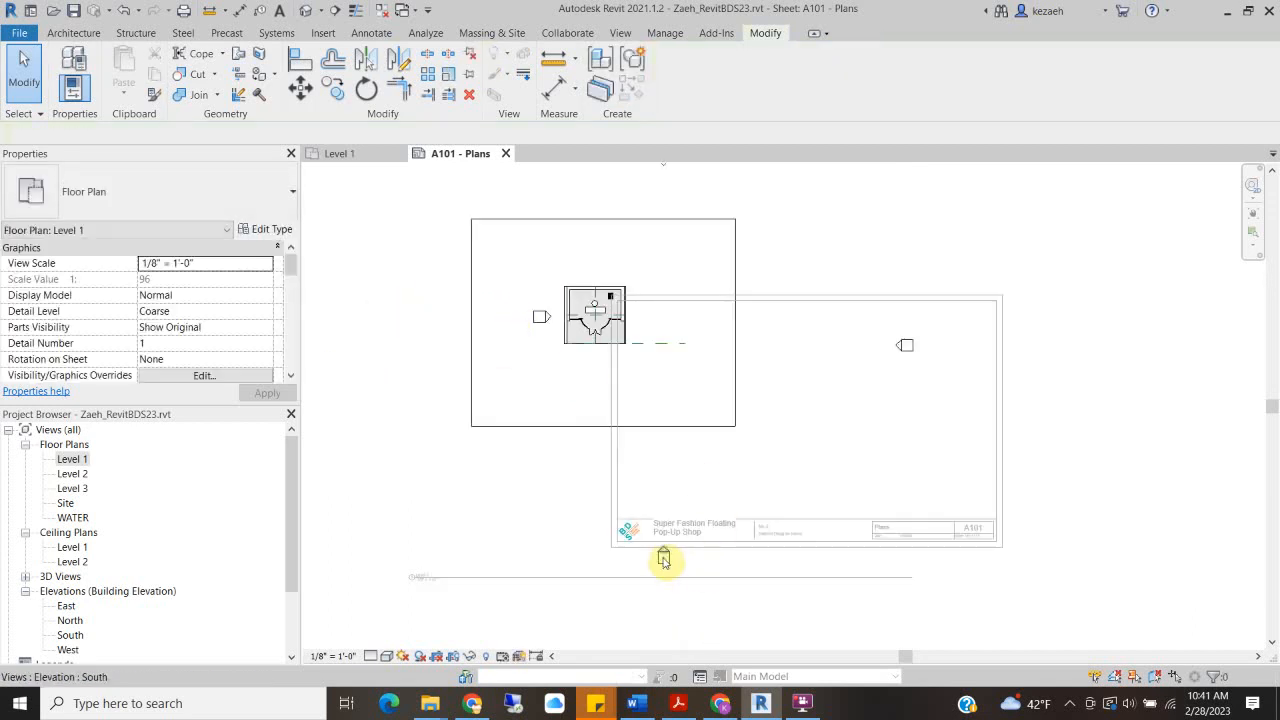
# Move the south, east and north elevation markers close to their sides of the shop
pyautogui.moveTo(664, 558)
pyautogui.mouseDown()
pyautogui.moveTo(634, 449)
pyautogui.moveTo(594, 376)
pyautogui.mouseUp()
pyautogui.click(908, 345)
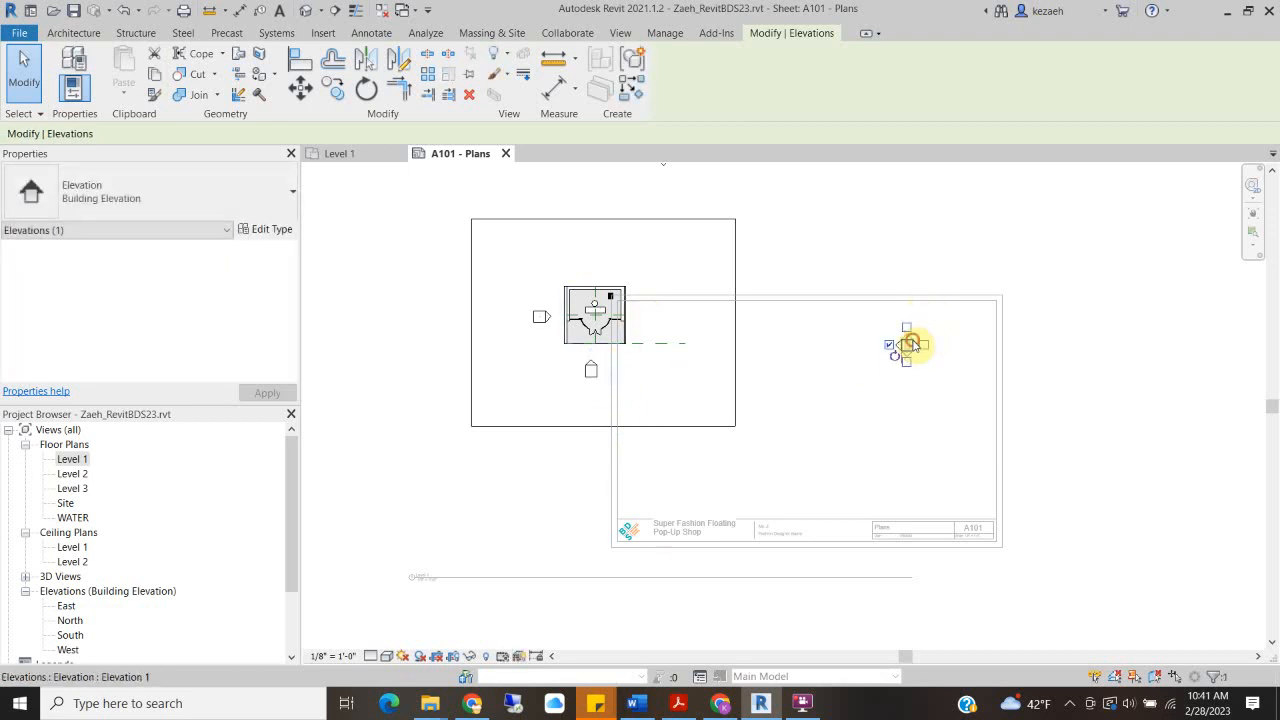
pyautogui.moveTo(782, 305); pyautogui.dragTo(668, 318)
pyautogui.moveTo(617, 275); pyautogui.dragTo(623, 379, button='middle')
pyautogui.moveTo(669, 259); pyautogui.dragTo(597, 362)
pyautogui.click(600, 363)
pyautogui.scroll(2, 600, 363)
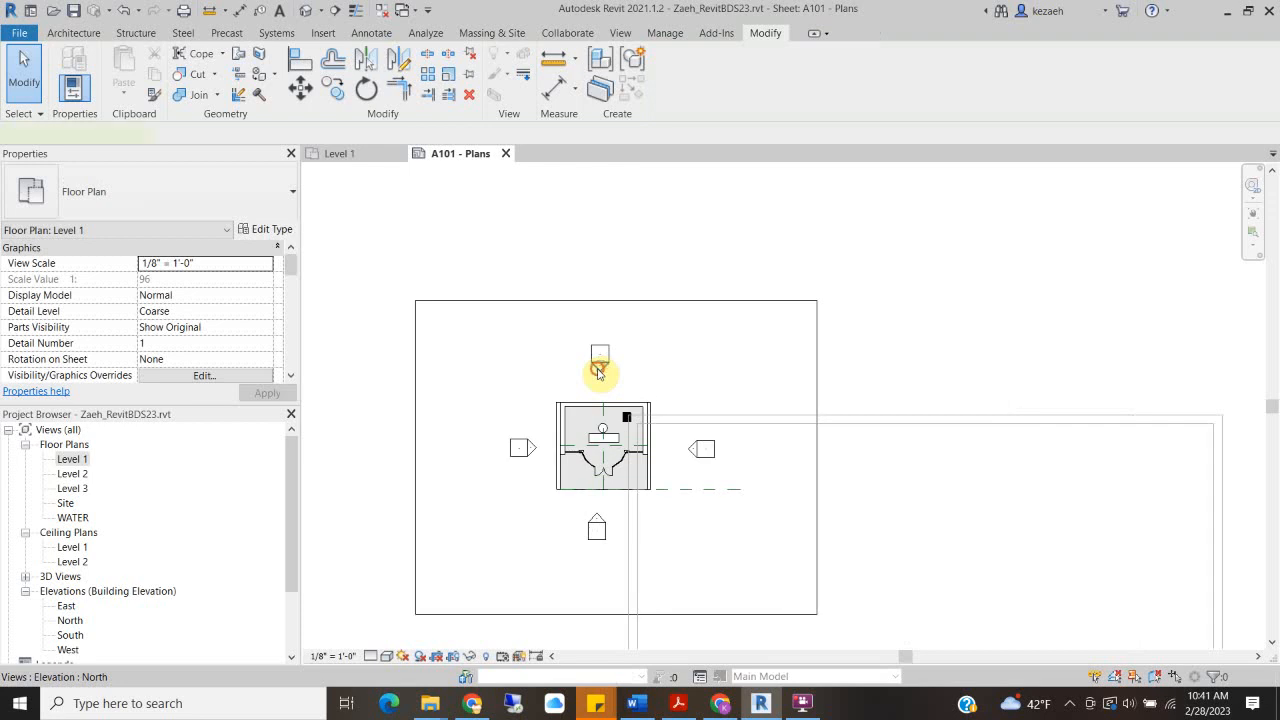
pyautogui.scroll(-1, 600, 372)
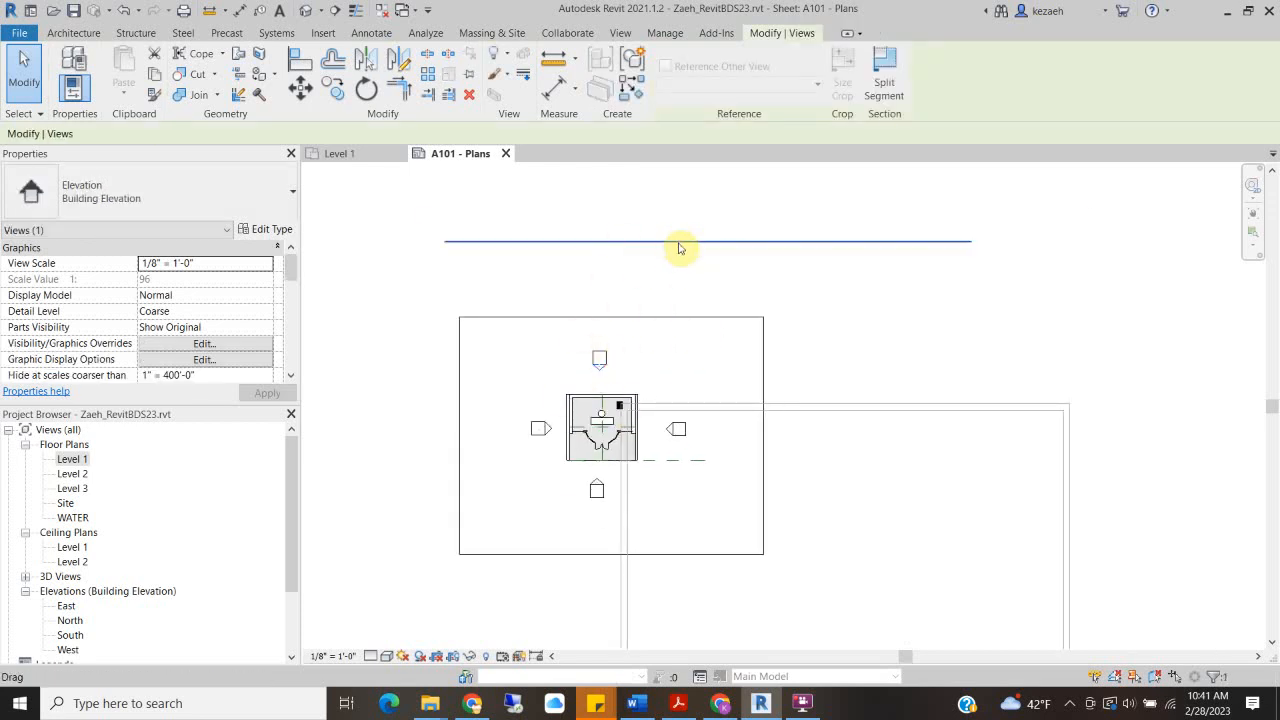
# Move the view lines of the north, west, south and east elevations in between their markers and the shop
pyautogui.moveTo(704, 248); pyautogui.dragTo(620, 383)
pyautogui.click(651, 243)
pyautogui.click(537, 429)
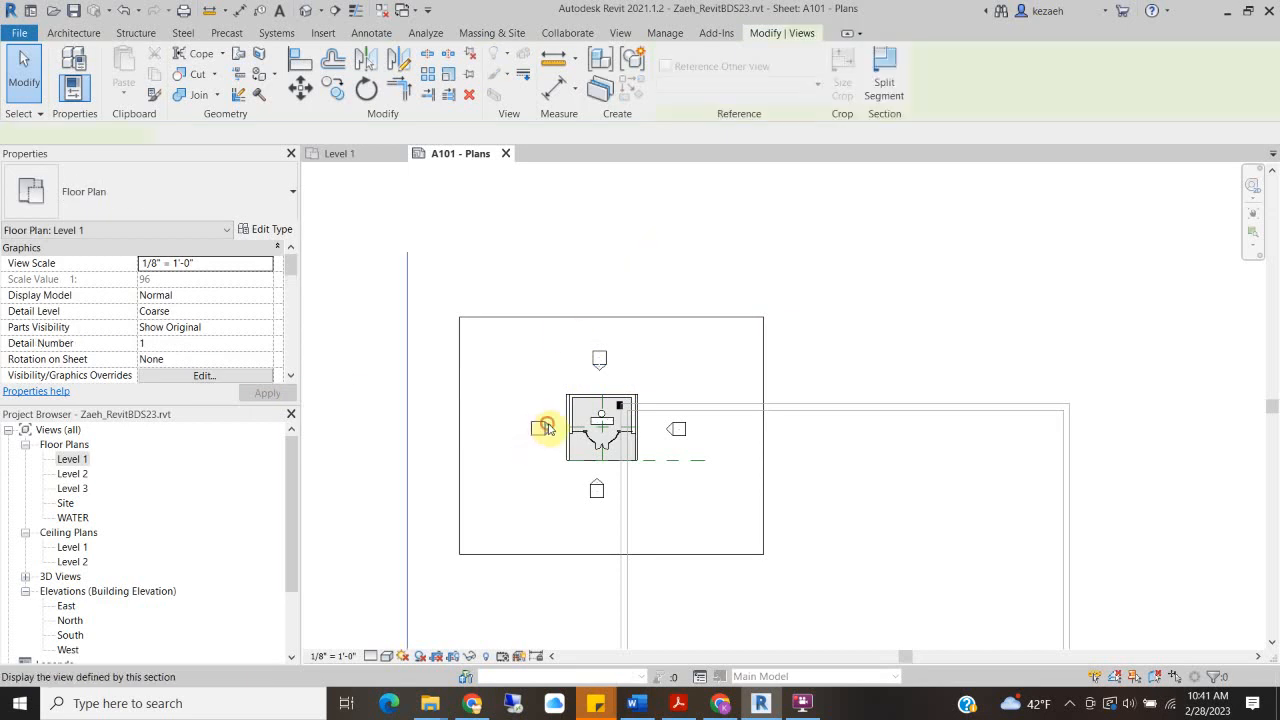
pyautogui.moveTo(409, 386); pyautogui.dragTo(560, 334)
pyautogui.moveTo(669, 519); pyautogui.dragTo(629, 343, button='middle')
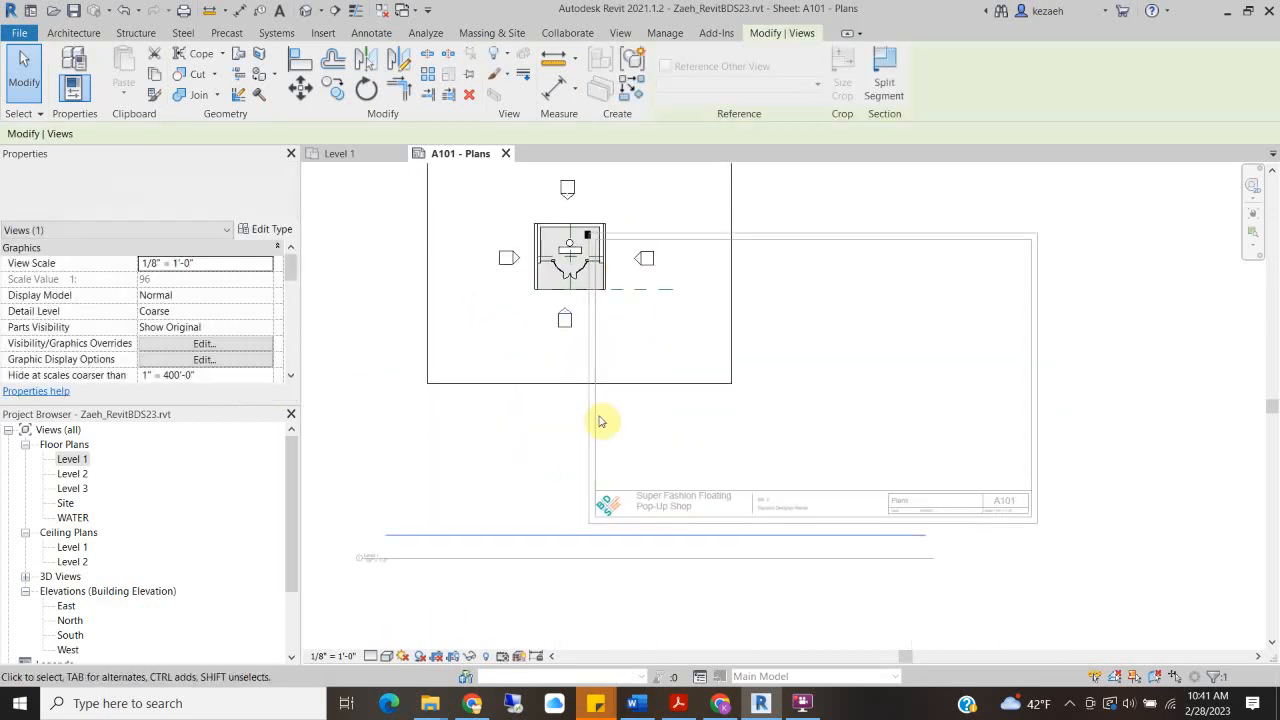
pyautogui.moveTo(563, 543)
pyautogui.mouseDown()
pyautogui.moveTo(551, 317)
pyautogui.moveTo(525, 304)
pyautogui.mouseUp()
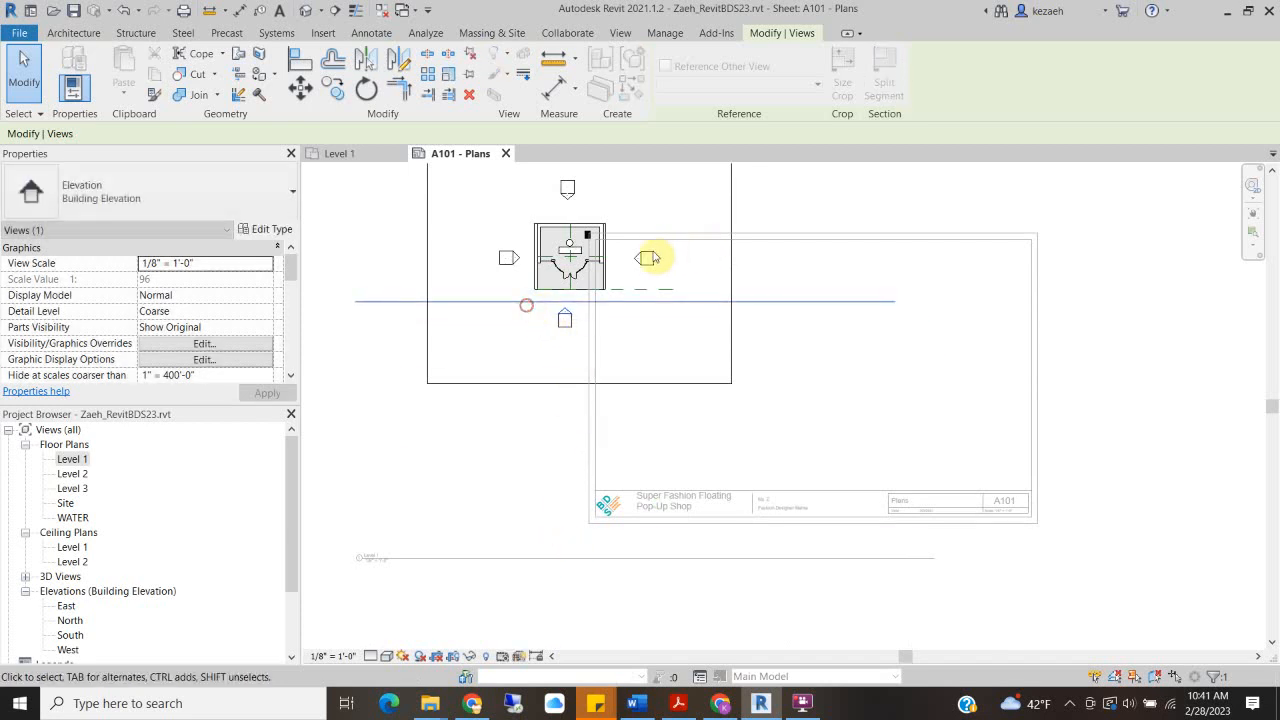
pyautogui.click(641, 257)
pyautogui.moveTo(728, 249); pyautogui.dragTo(734, 349, button='middle')
pyautogui.moveTo(934, 306); pyautogui.dragTo(626, 303)
pyautogui.click(711, 197)
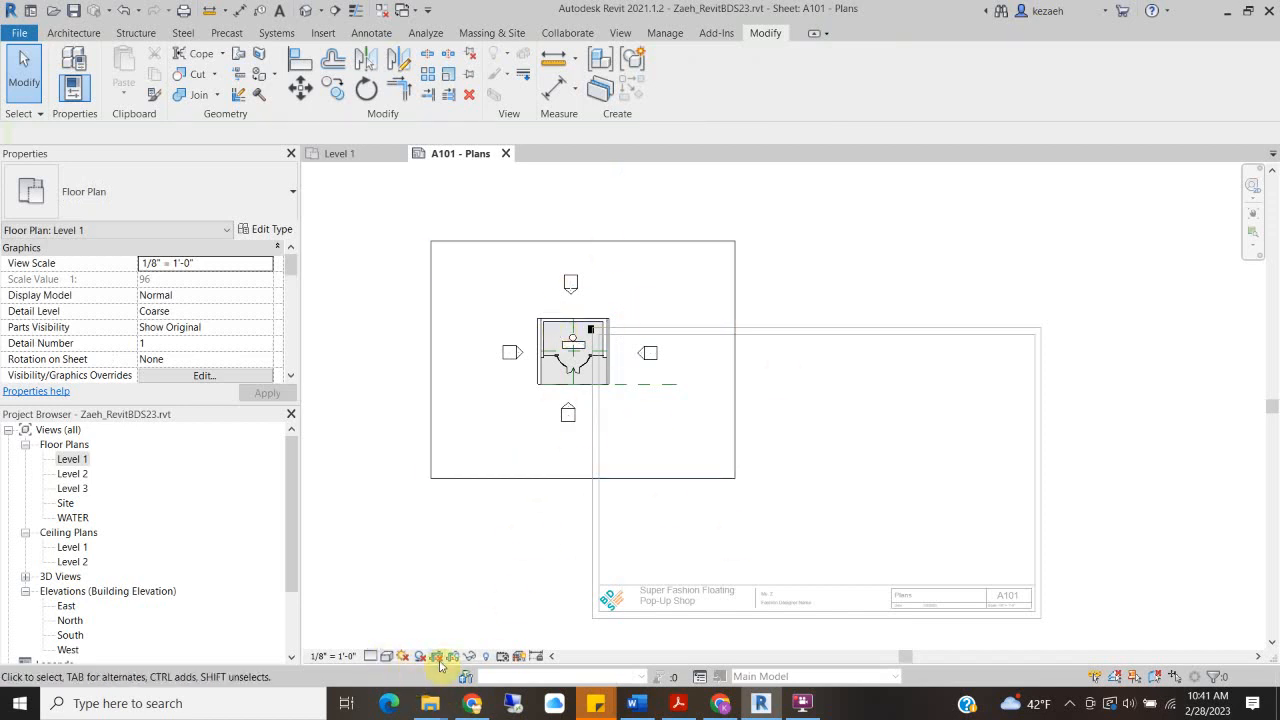
# Turn on Crop View for the Level 1 plan and show its crop region
pyautogui.scroll(-5, 117, 342)
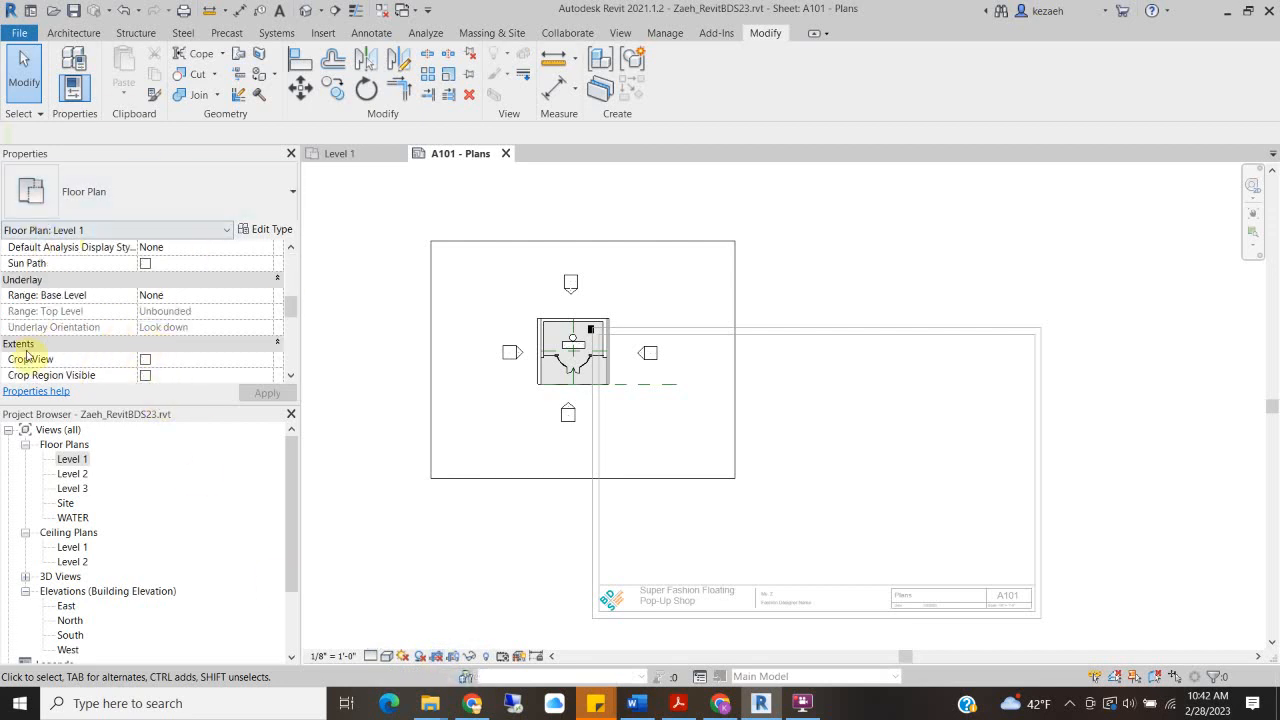
pyautogui.click(144, 360)
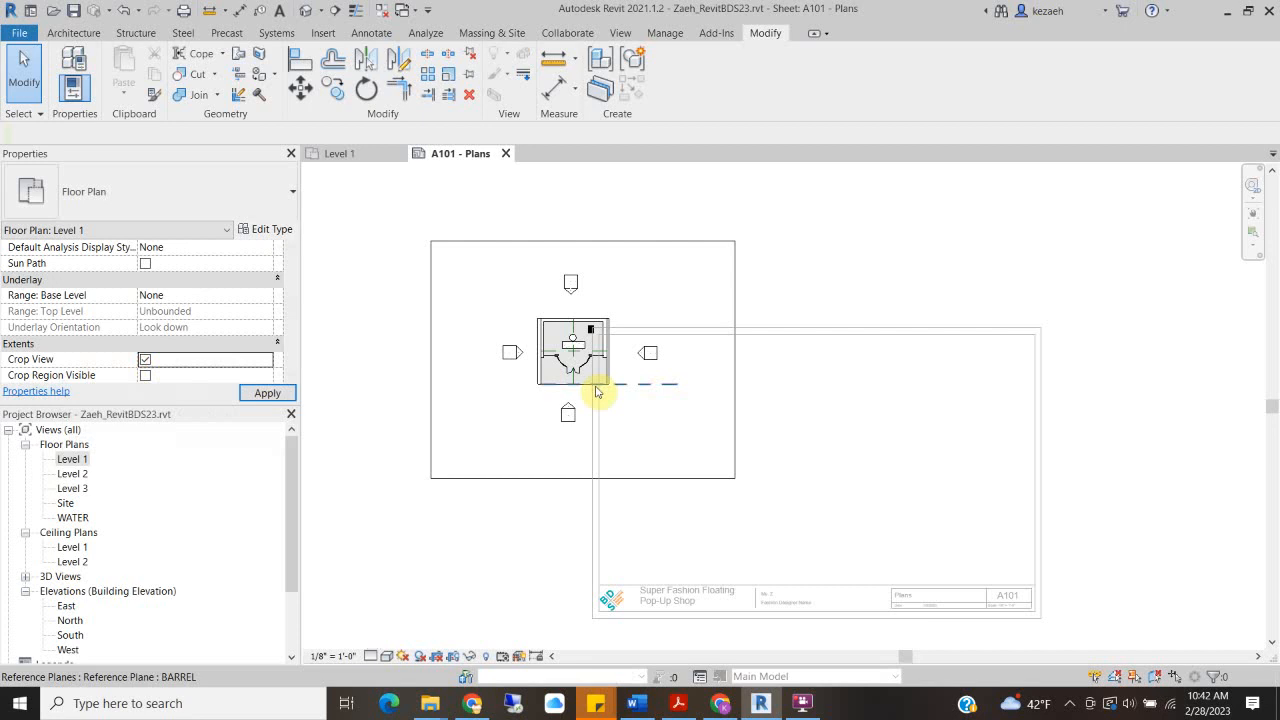
pyautogui.scroll(-3, 555, 488)
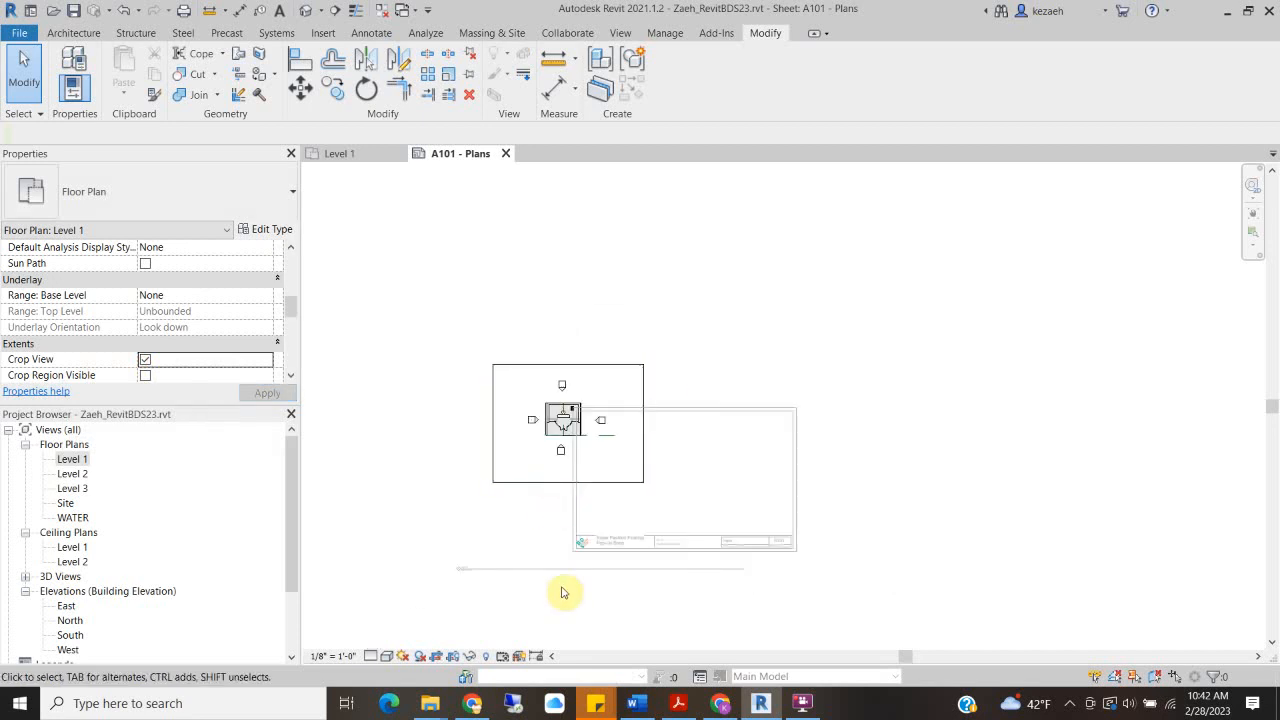
pyautogui.click(452, 658)
# Shrink all four sides of the crop region to just outside the elevation markers, and hide the crop region
pyautogui.click(503, 494)
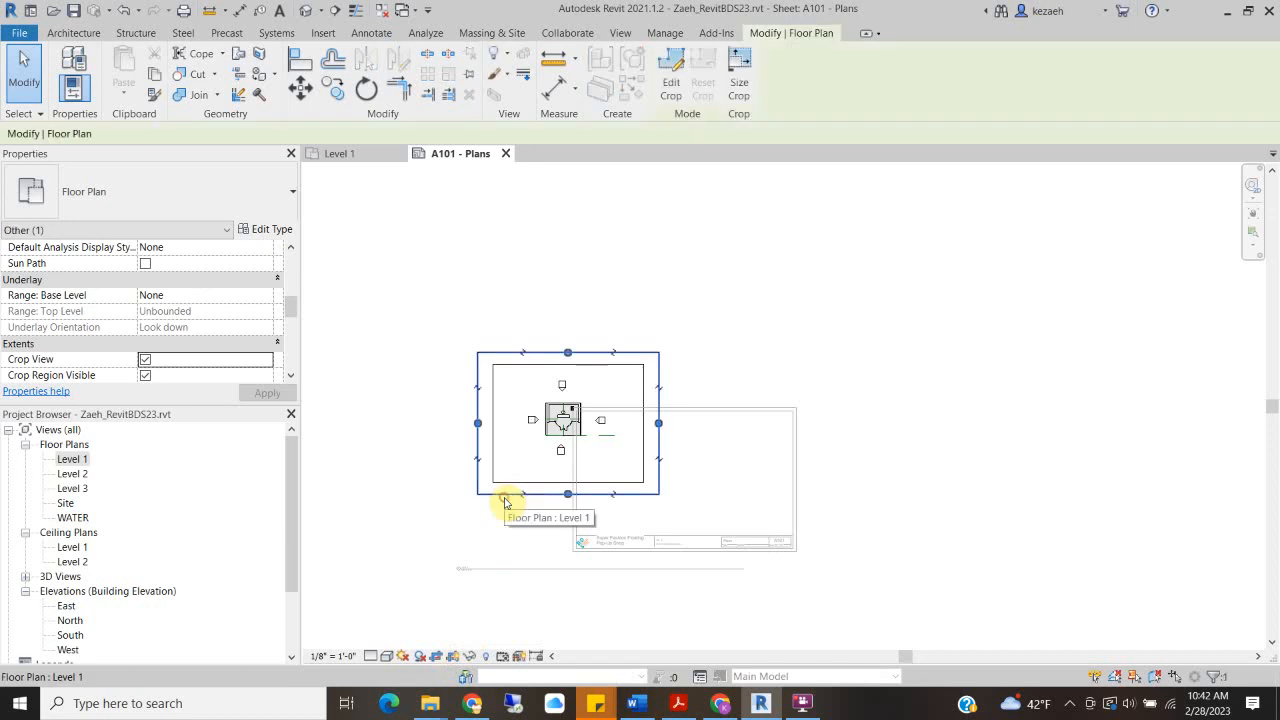
pyautogui.scroll(3, 569, 494)
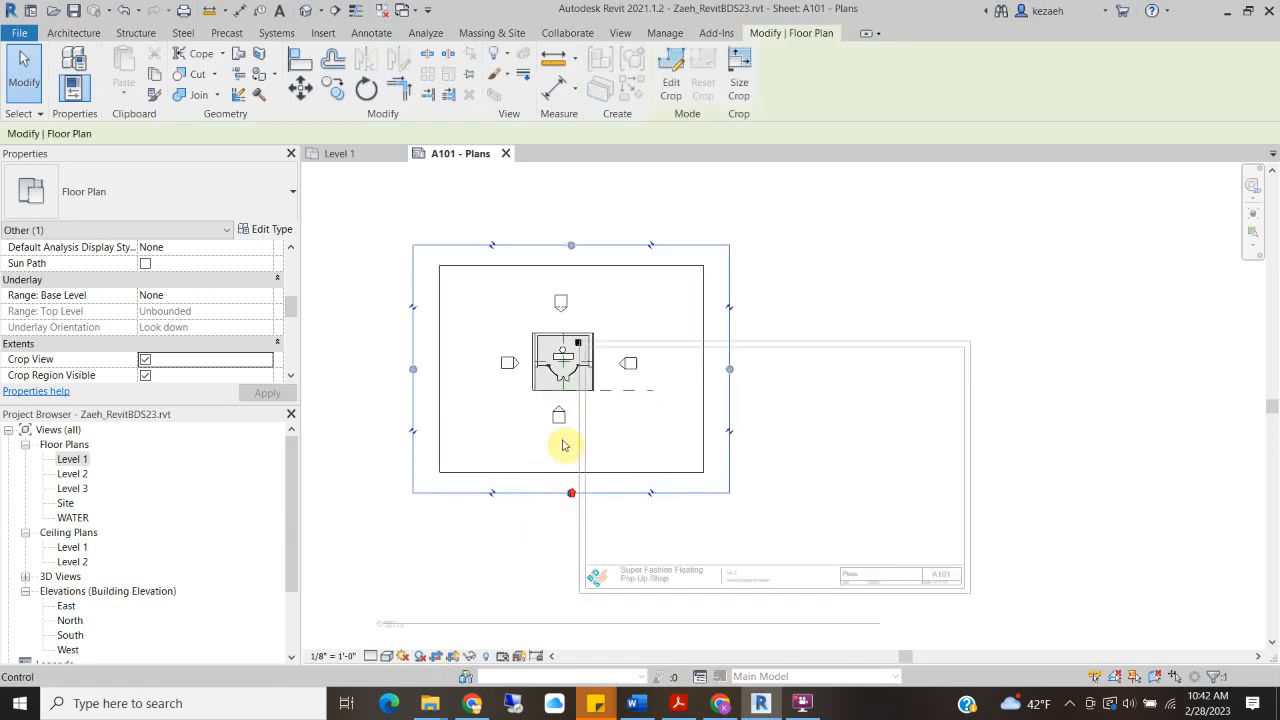
pyautogui.moveTo(568, 245); pyautogui.dragTo(570, 287)
pyautogui.moveTo(415, 390); pyautogui.dragTo(490, 390)
pyautogui.moveTo(730, 391); pyautogui.dragTo(650, 390)
pyautogui.moveTo(570, 492); pyautogui.dragTo(579, 430)
pyautogui.click(536, 507)
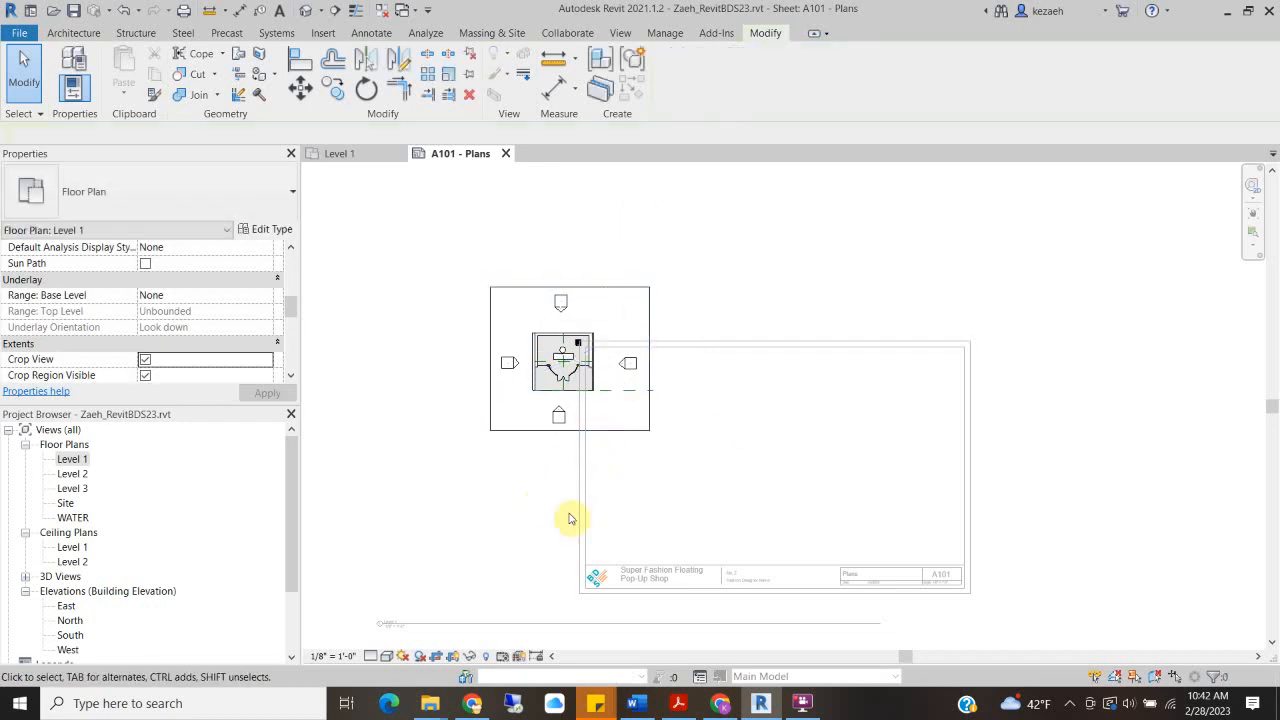
pyautogui.click(454, 657)
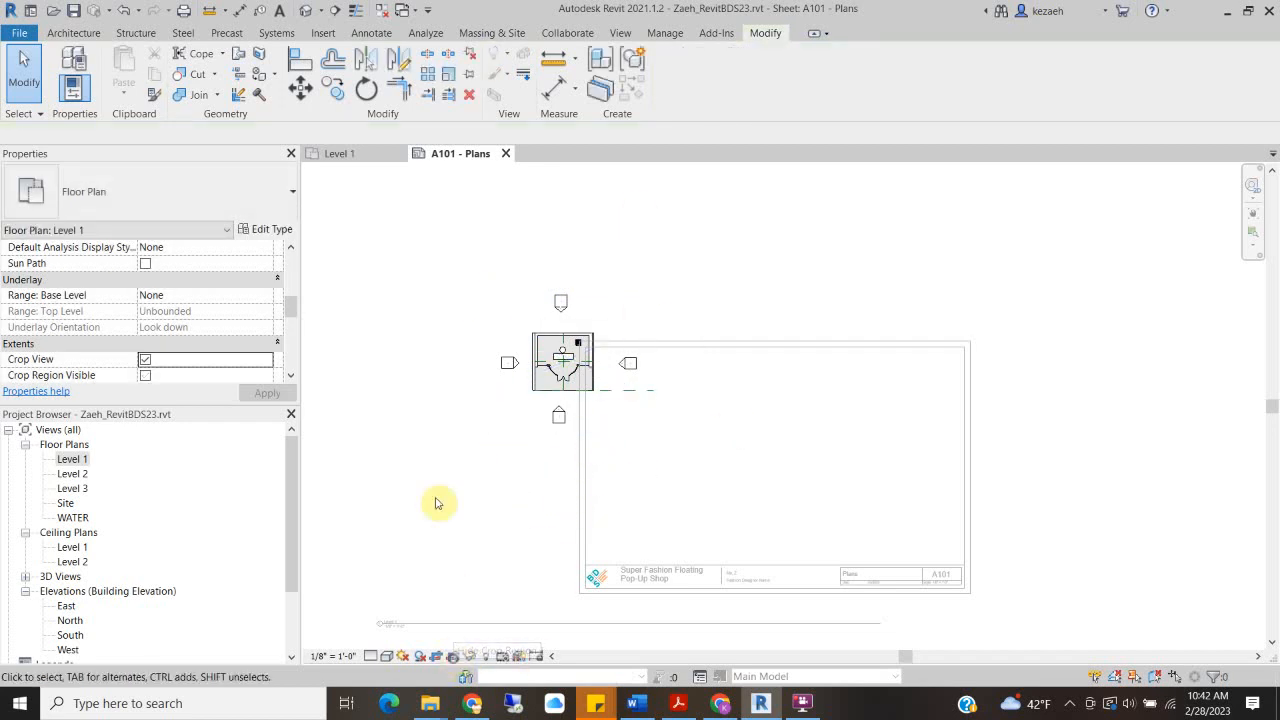
# Deactivate the Level 1 view and move its viewport inside the title block border, in the sheet's upper-left area
pyautogui.doubleClick(1068, 220)
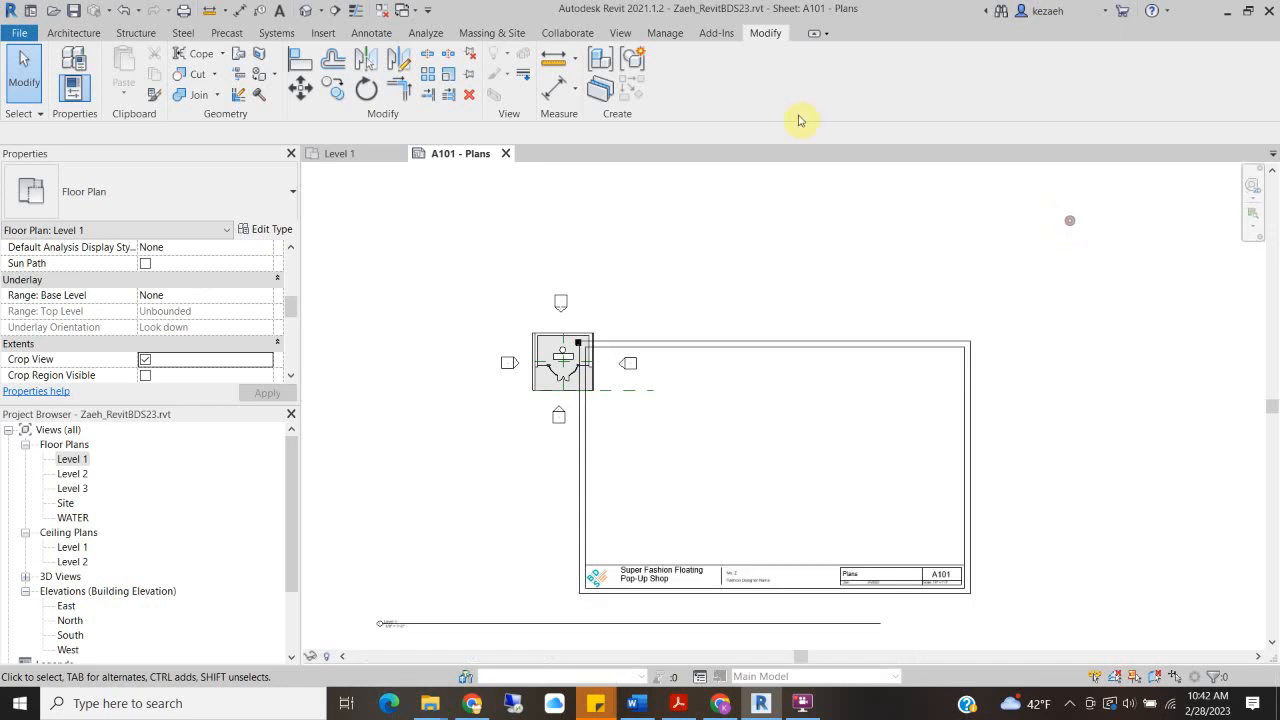
pyautogui.scroll(-2, 474, 552)
pyautogui.moveTo(520, 440); pyautogui.dragTo(578, 488)
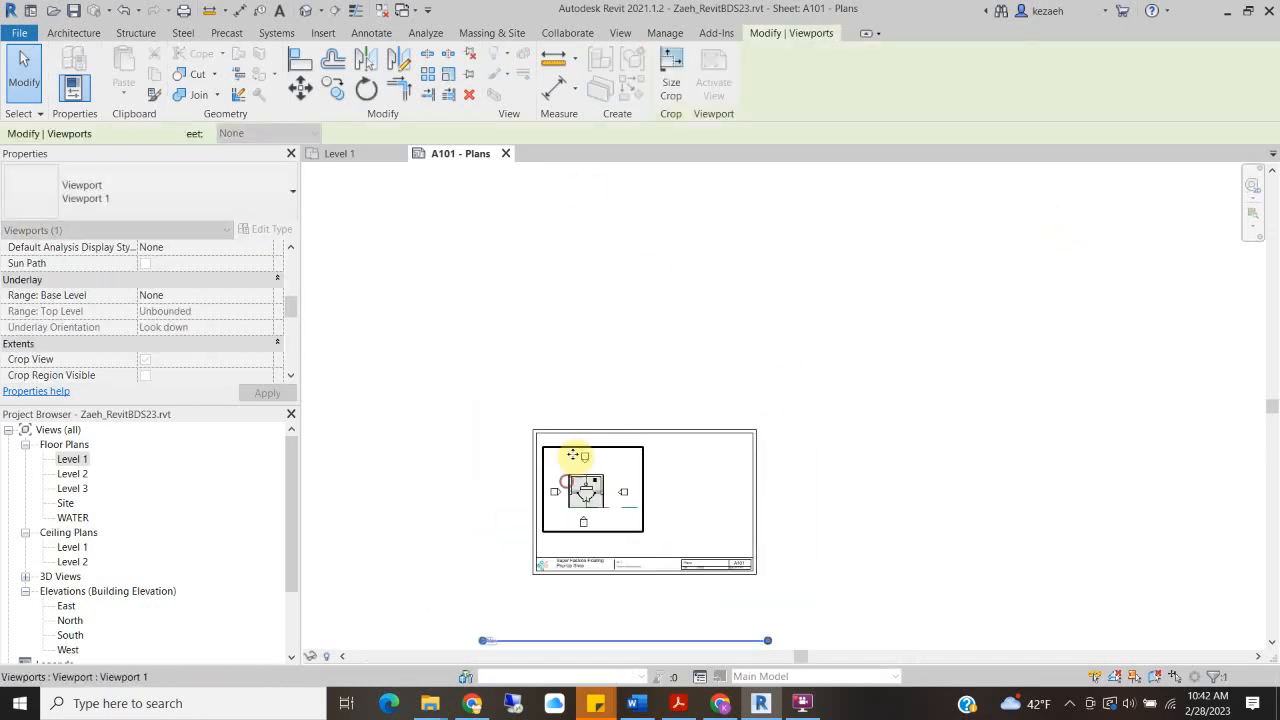
pyautogui.click(603, 351)
pyautogui.keyDown('ctrl'); pyautogui.scroll(-3, 606, 423); pyautogui.keyUp('ctrl')
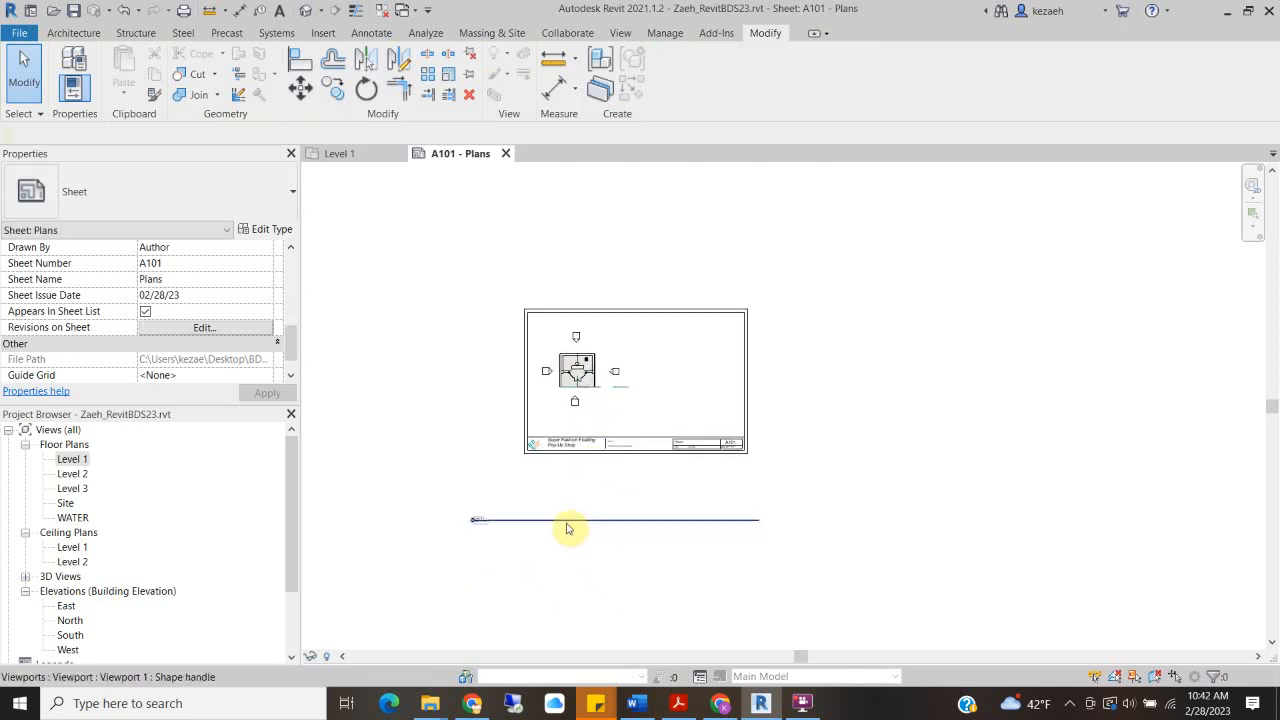
pyautogui.scroll(1, 551, 546)
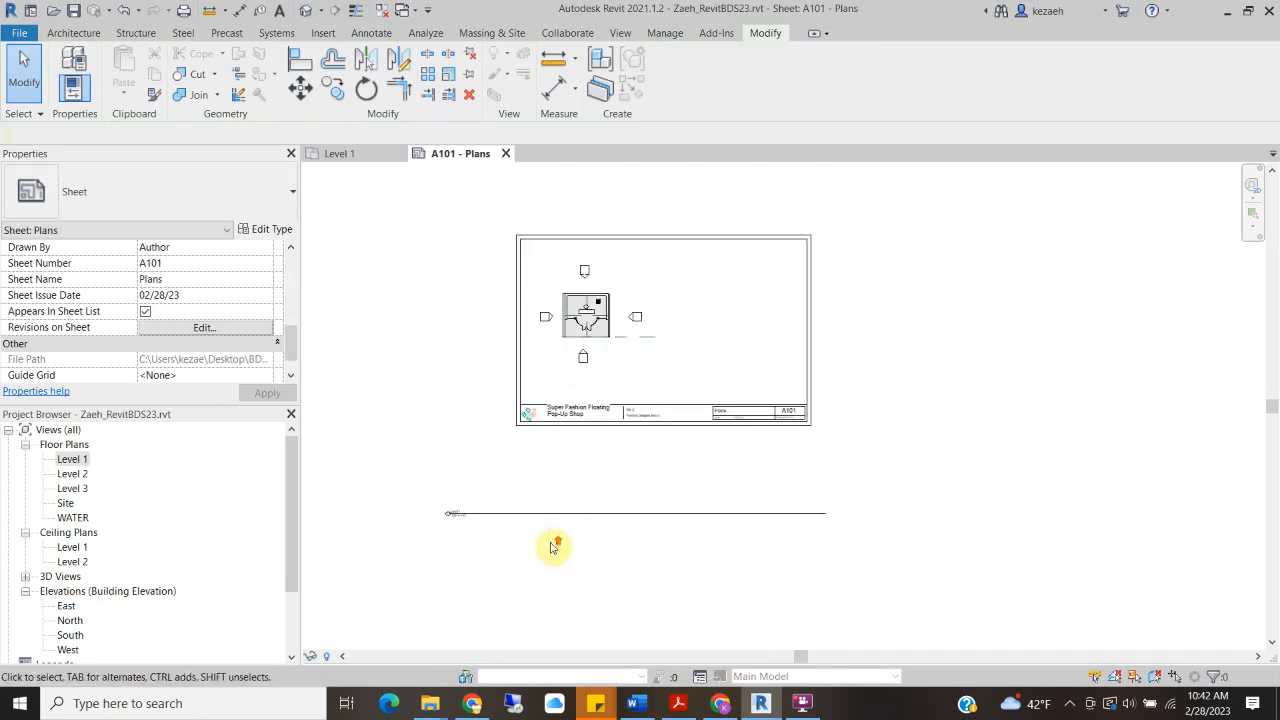
# Move the Level 1 view title up inside the title block border, just beneath the floor plan
pyautogui.click(486, 515)
pyautogui.moveTo(498, 497); pyautogui.dragTo(566, 382)
pyautogui.scroll(4, 562, 380)
pyautogui.scroll(1, 490, 395)
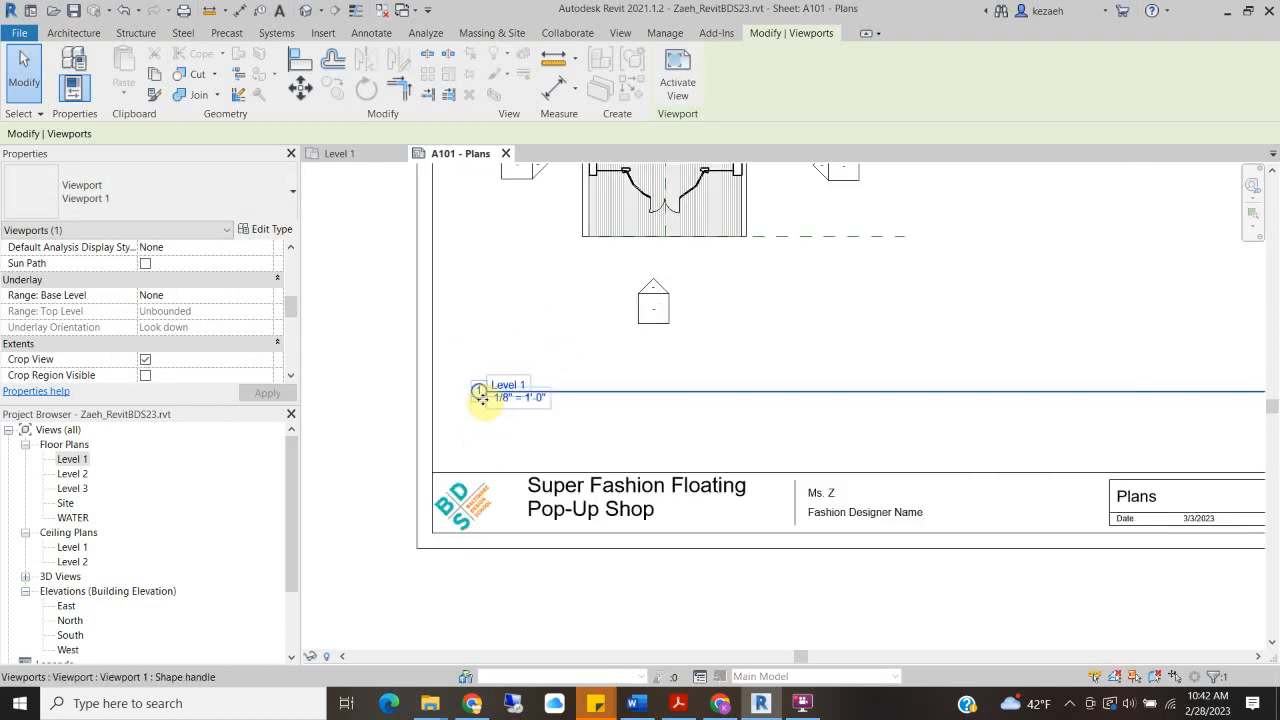
pyautogui.scroll(-2, 480, 395)
pyautogui.scroll(-1, 560, 390)
pyautogui.scroll(-1, 450, 340)
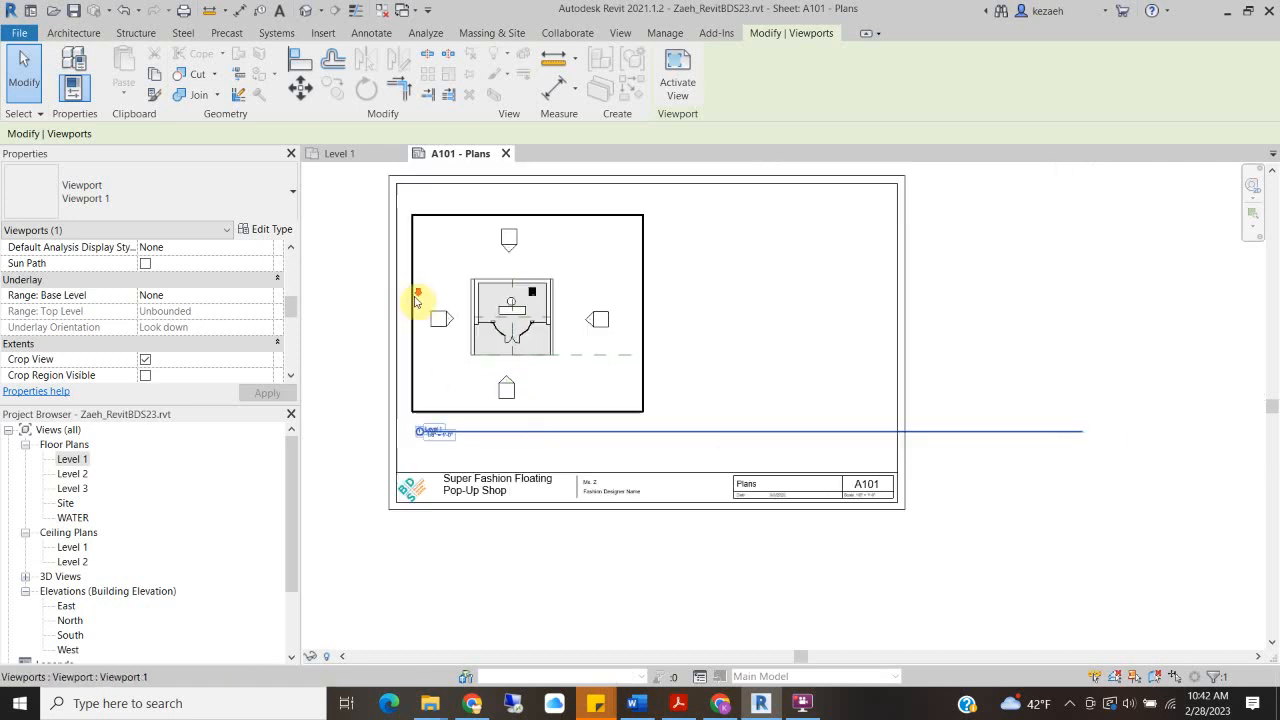
pyautogui.scroll(-1, 417, 300)
pyautogui.click(357, 300)
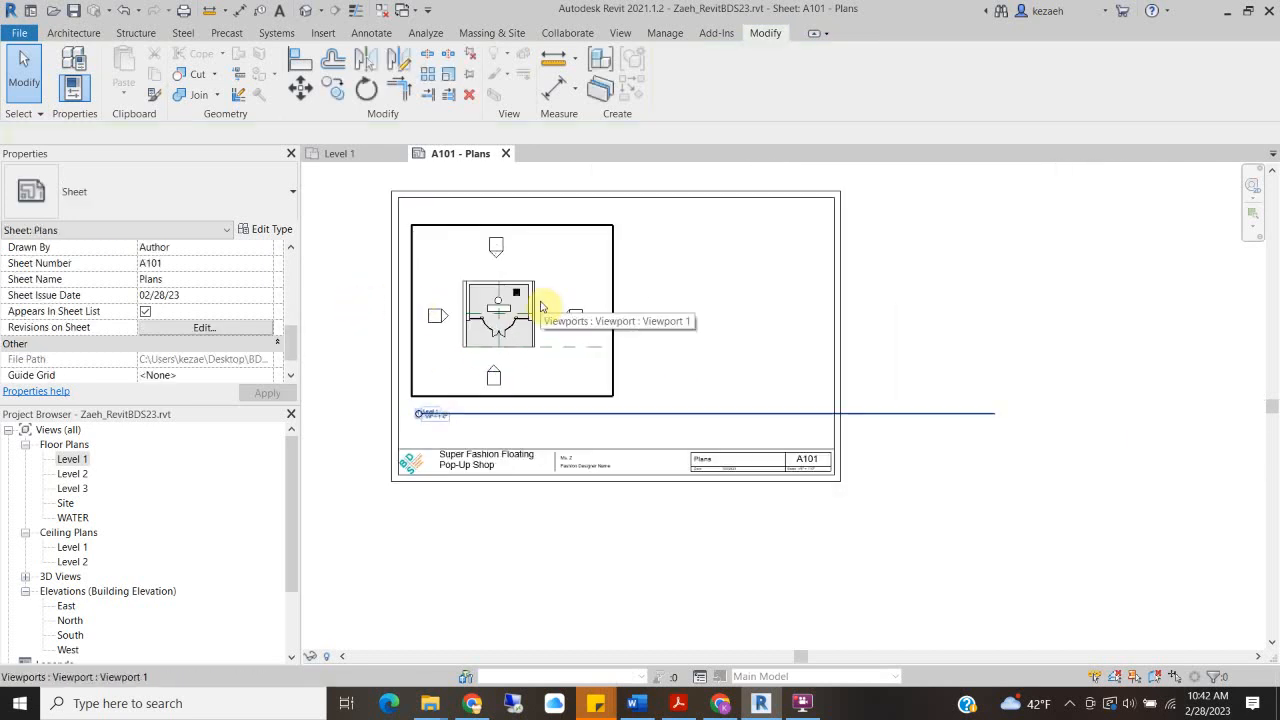
# Shorten the Level 1 view title line so it ends near the plan's east elevation marker
pyautogui.click(535, 323)
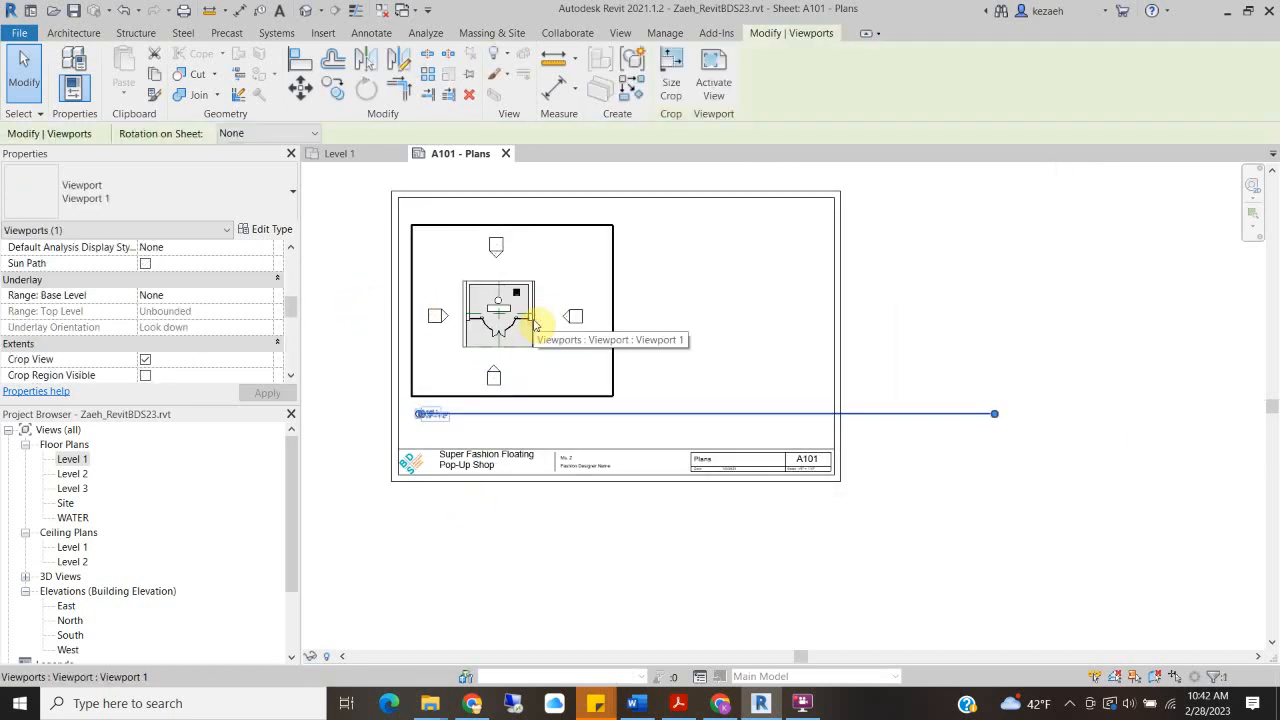
pyautogui.moveTo(997, 422); pyautogui.dragTo(583, 418)
pyautogui.click(685, 375)
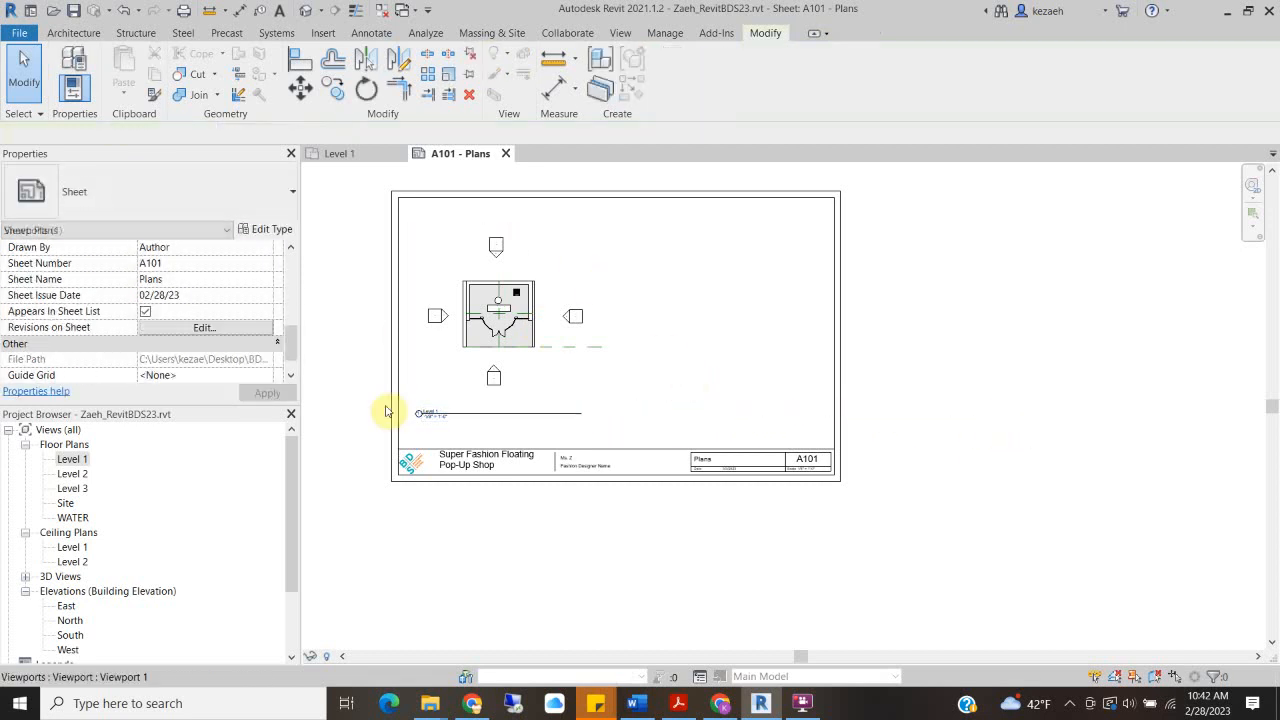
pyautogui.scroll(3, 386, 409)
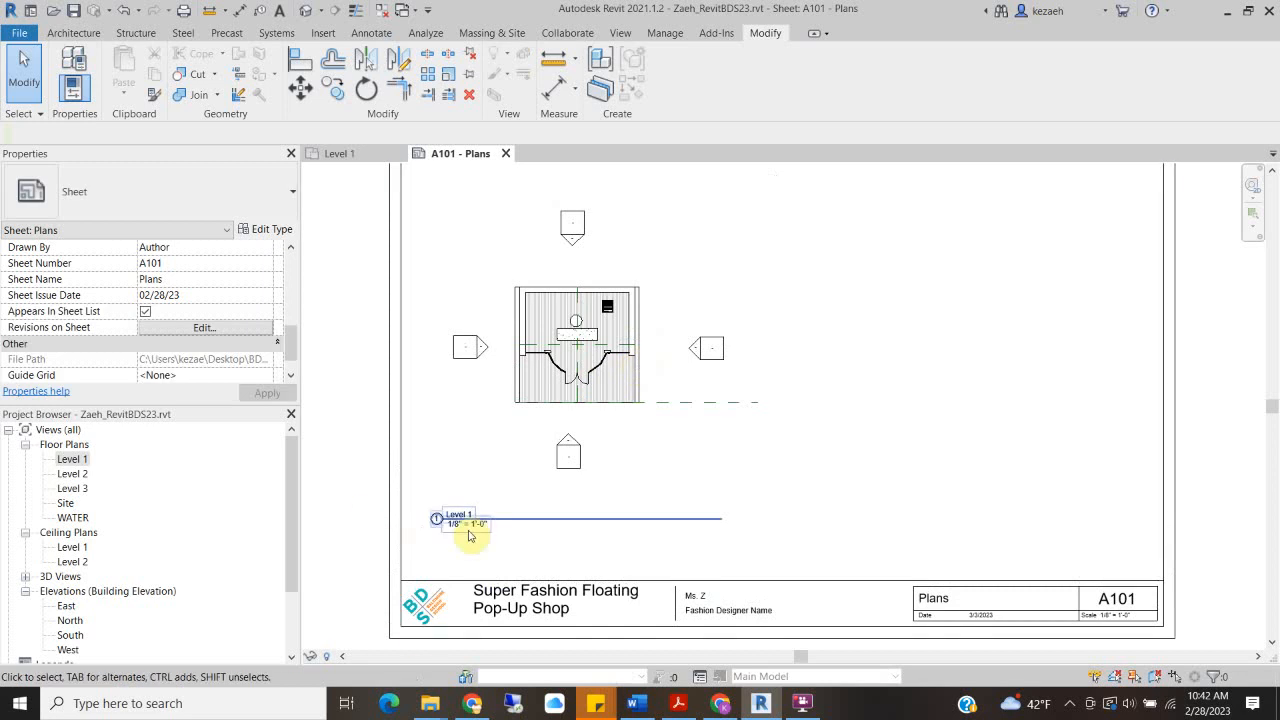
pyautogui.scroll(-2, 571, 430)
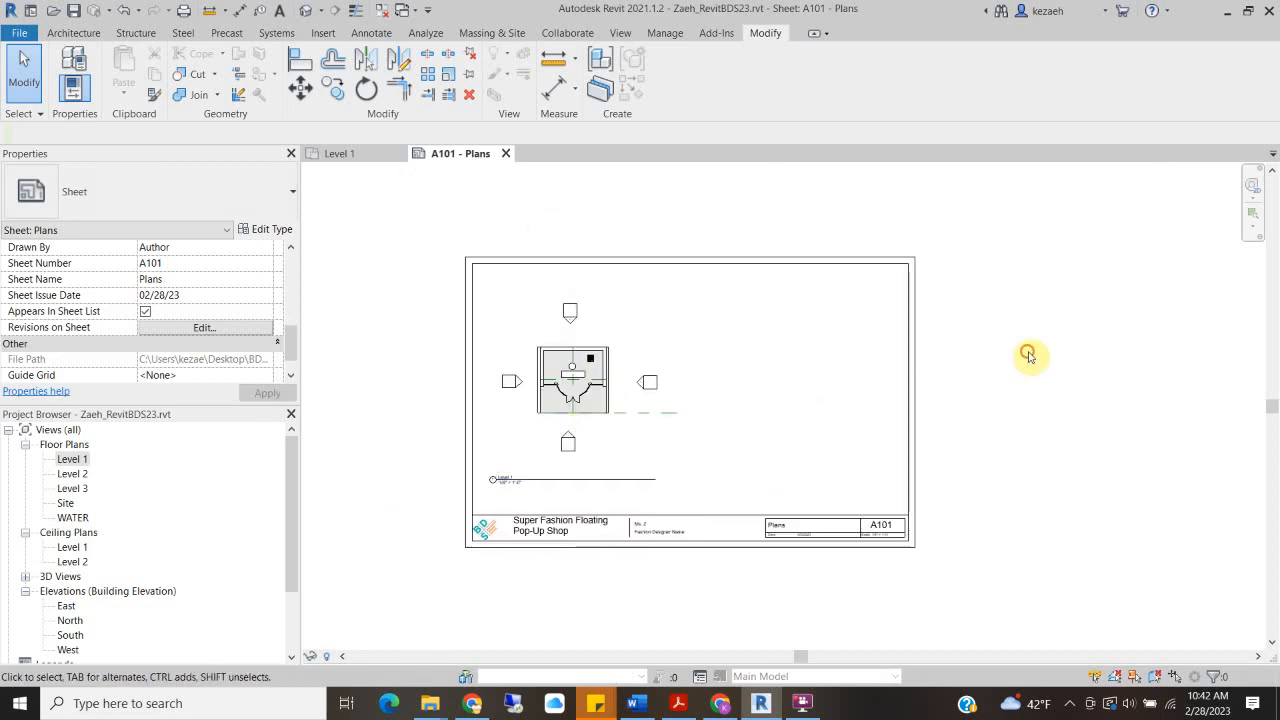
# Place the Level 2 floor plan on sheet A101 beside the Level 1 plan, aligned horizontally with it
pyautogui.click(70, 474)
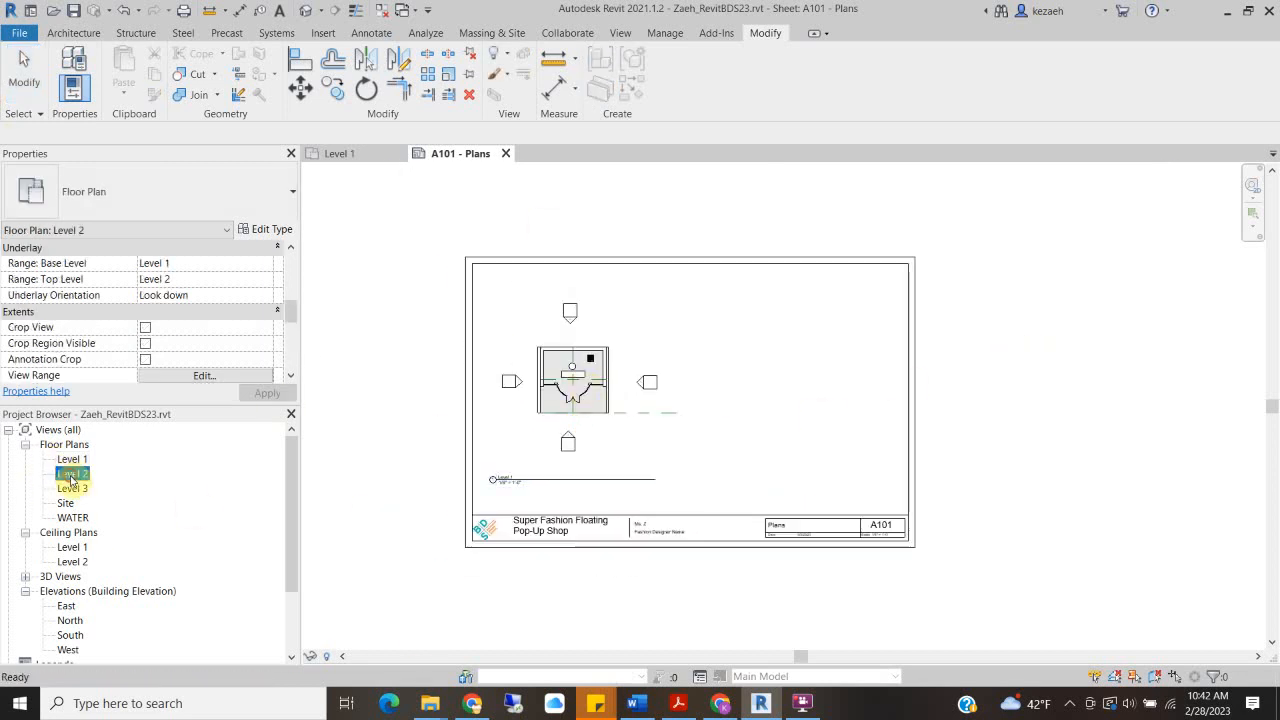
pyautogui.moveTo(619, 311); pyautogui.dragTo(777, 366)
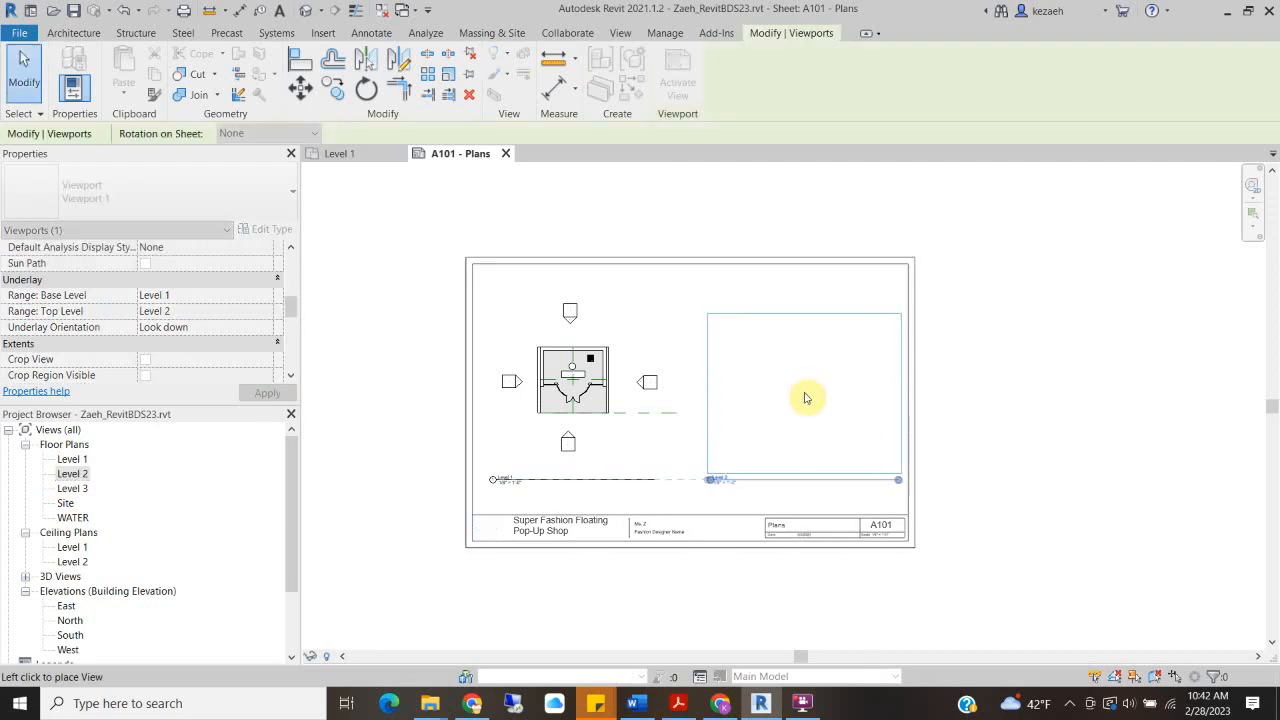
pyautogui.click(794, 387)
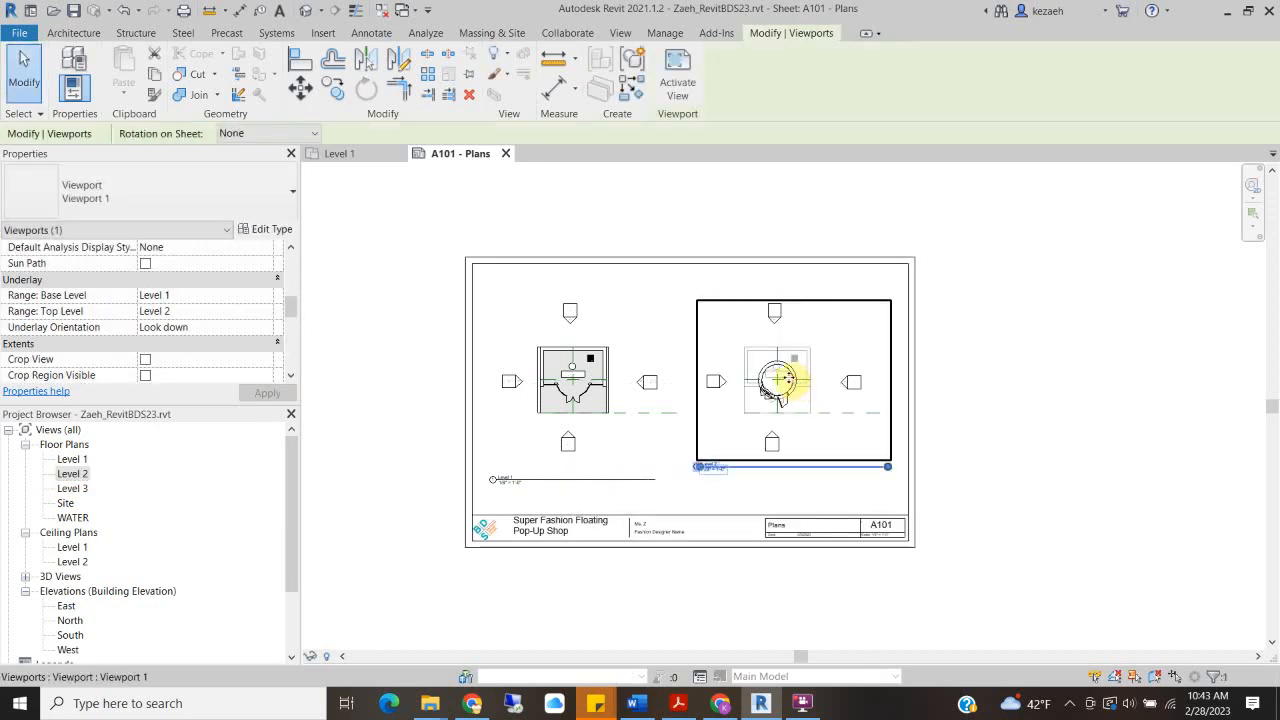
pyautogui.moveTo(790, 374); pyautogui.dragTo(790, 383)
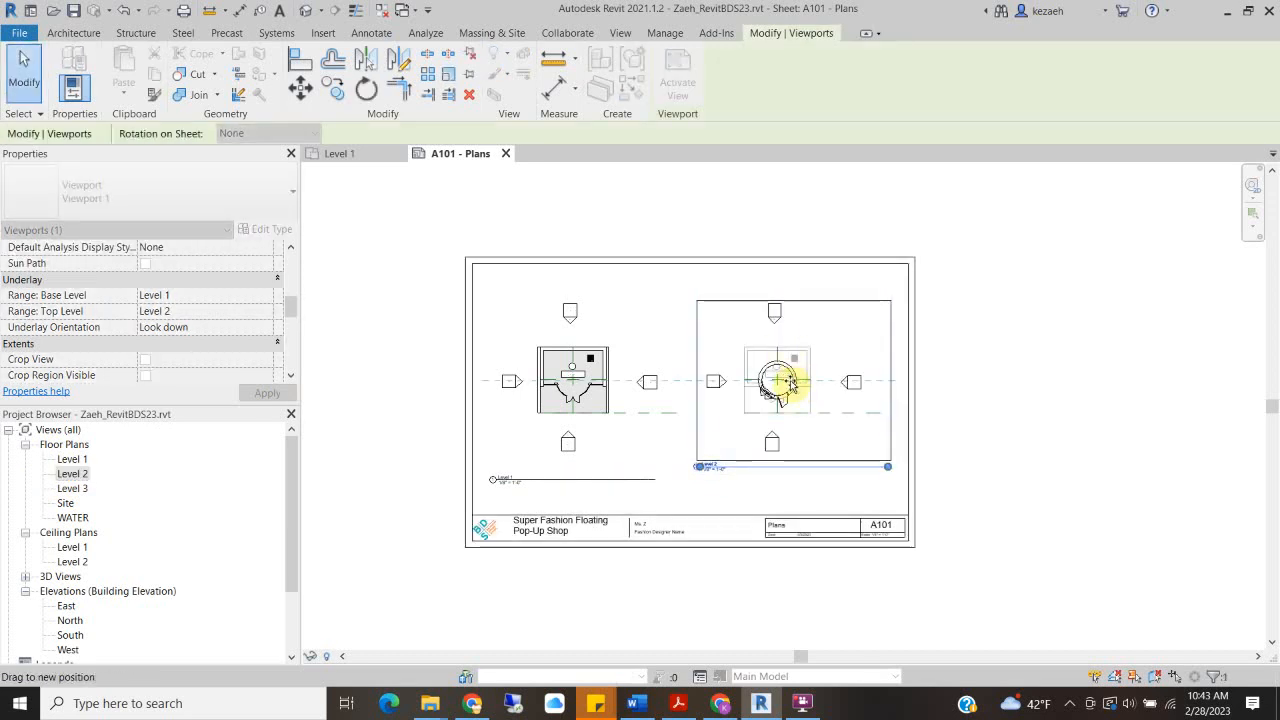
pyautogui.moveTo(792, 385); pyautogui.dragTo(792, 385)
pyautogui.click(954, 403)
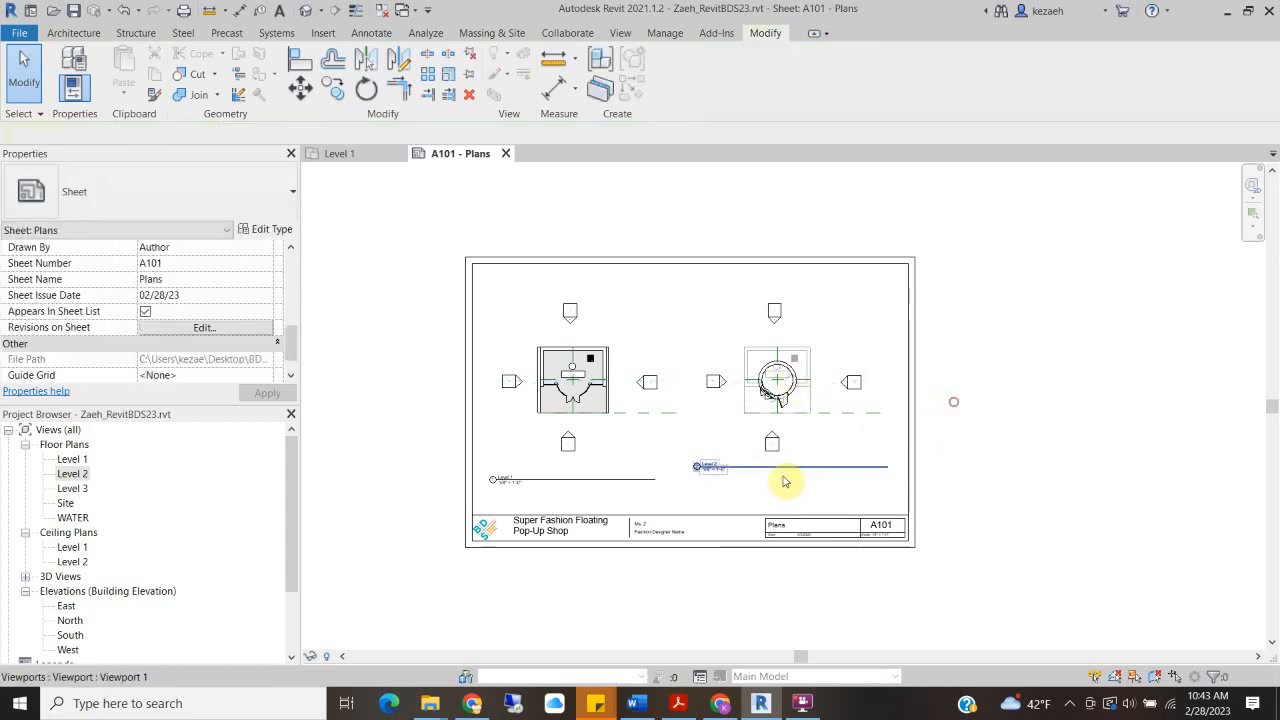
# Move the Level 2 view title down in line with the Level 1 view title
pyautogui.scroll(2, 783, 478)
pyautogui.moveTo(733, 460); pyautogui.dragTo(738, 485)
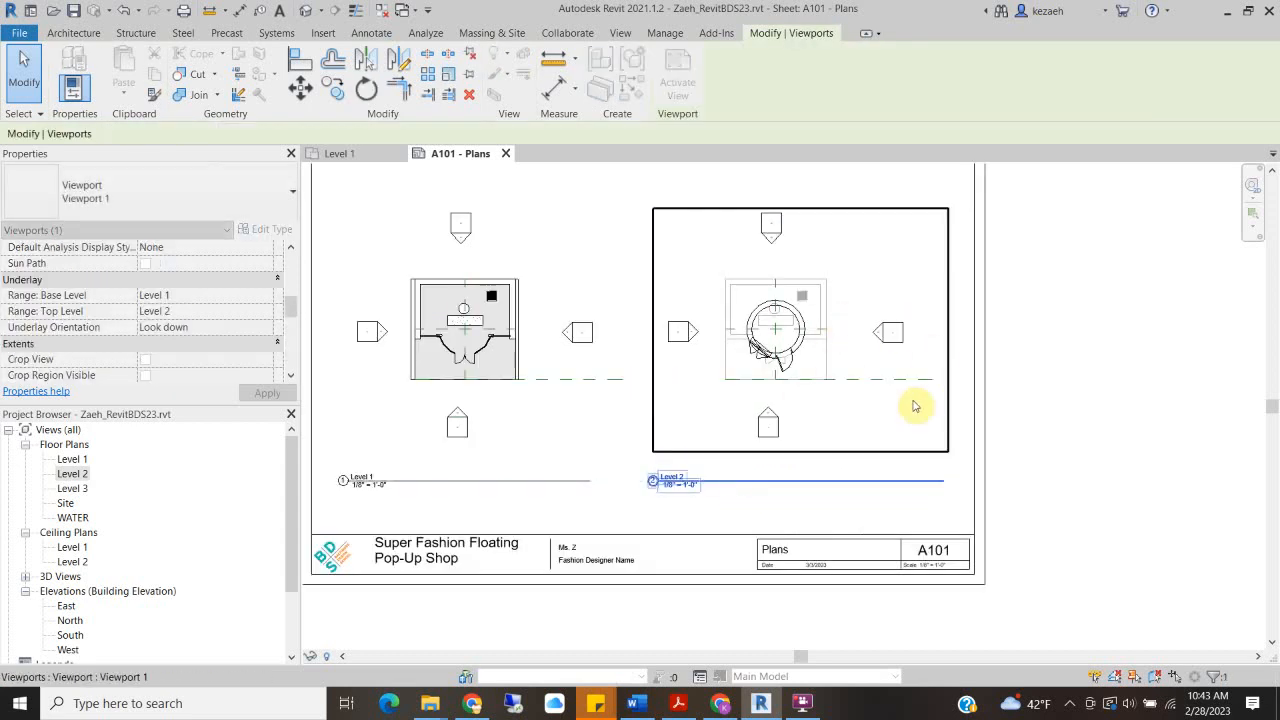
pyautogui.scroll(2, 795, 300)
pyautogui.scroll(-1, 800, 300)
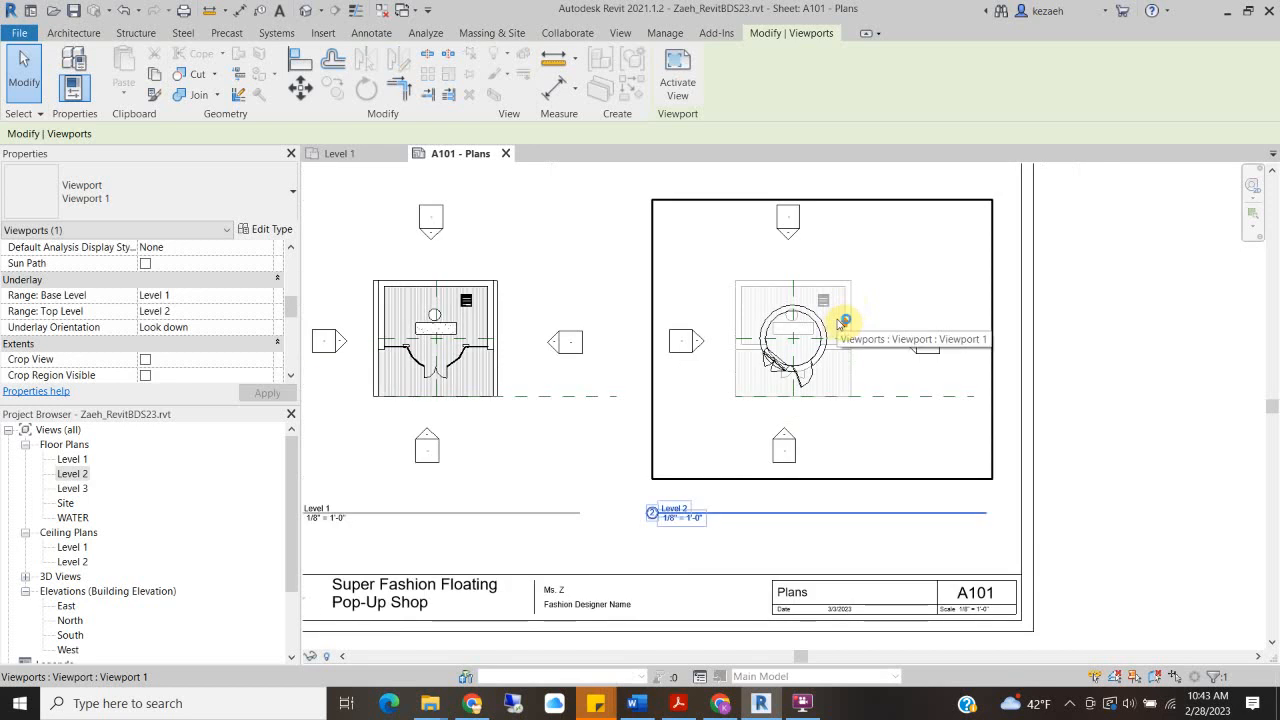
pyautogui.scroll(1, 843, 320)
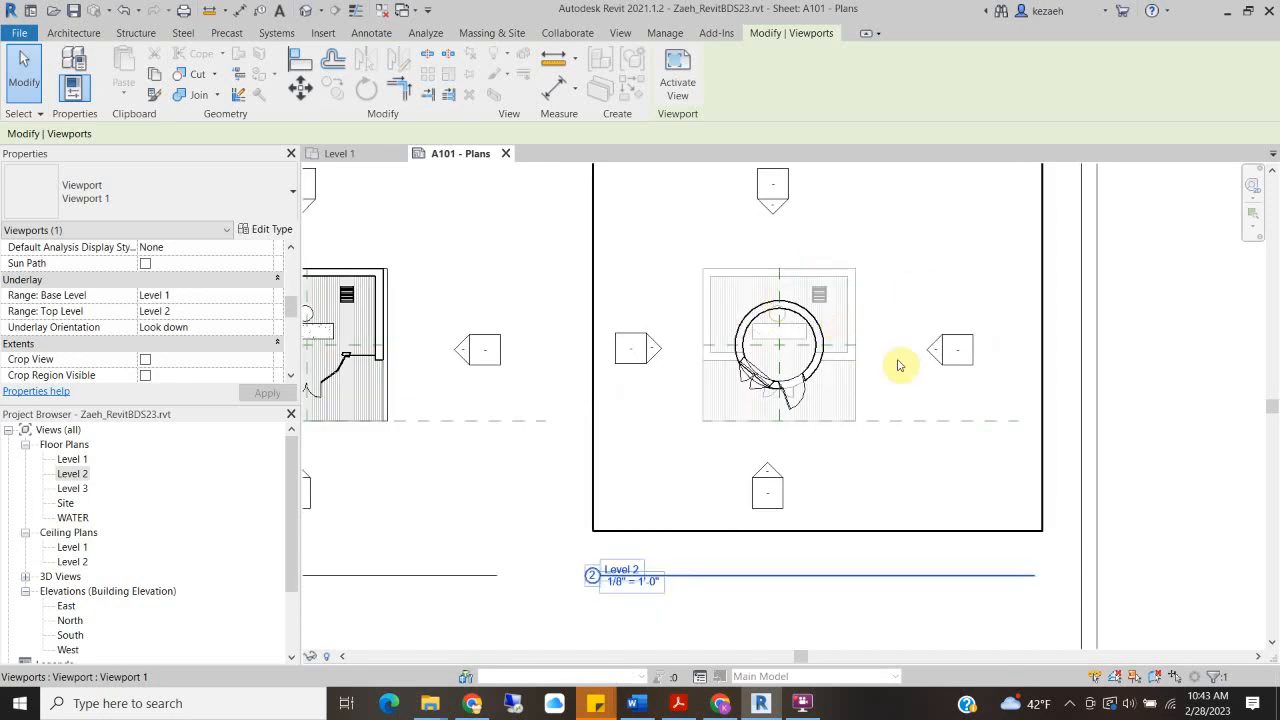
pyautogui.scroll(-2, 946, 343)
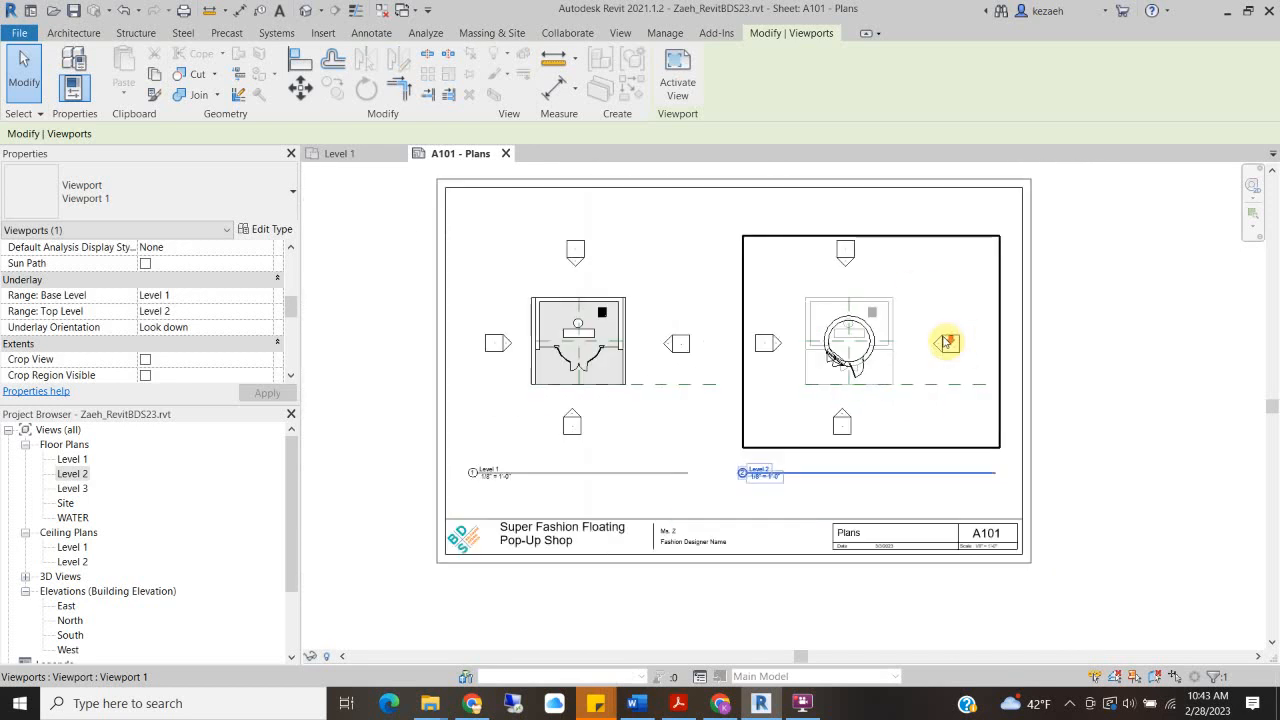
# Activate the Level 2 view on the sheet and set its visual style to Hidden Line
pyautogui.doubleClick(938, 282)
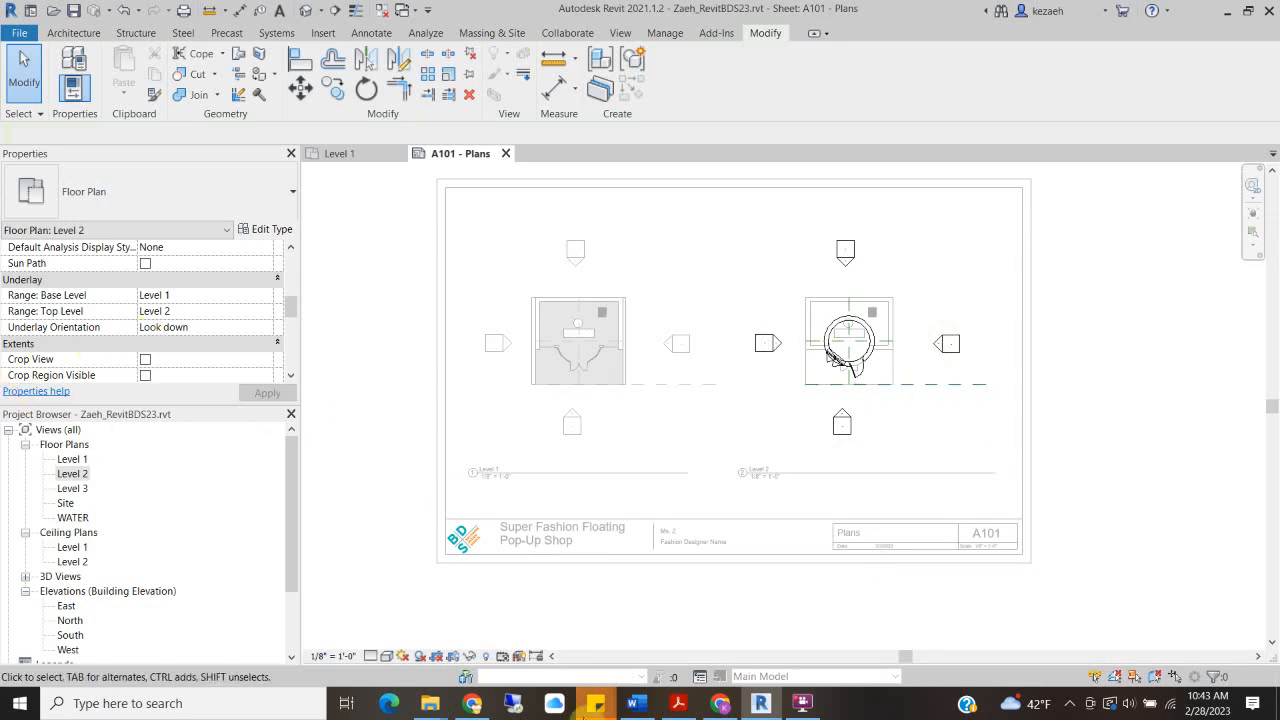
pyautogui.click(386, 657)
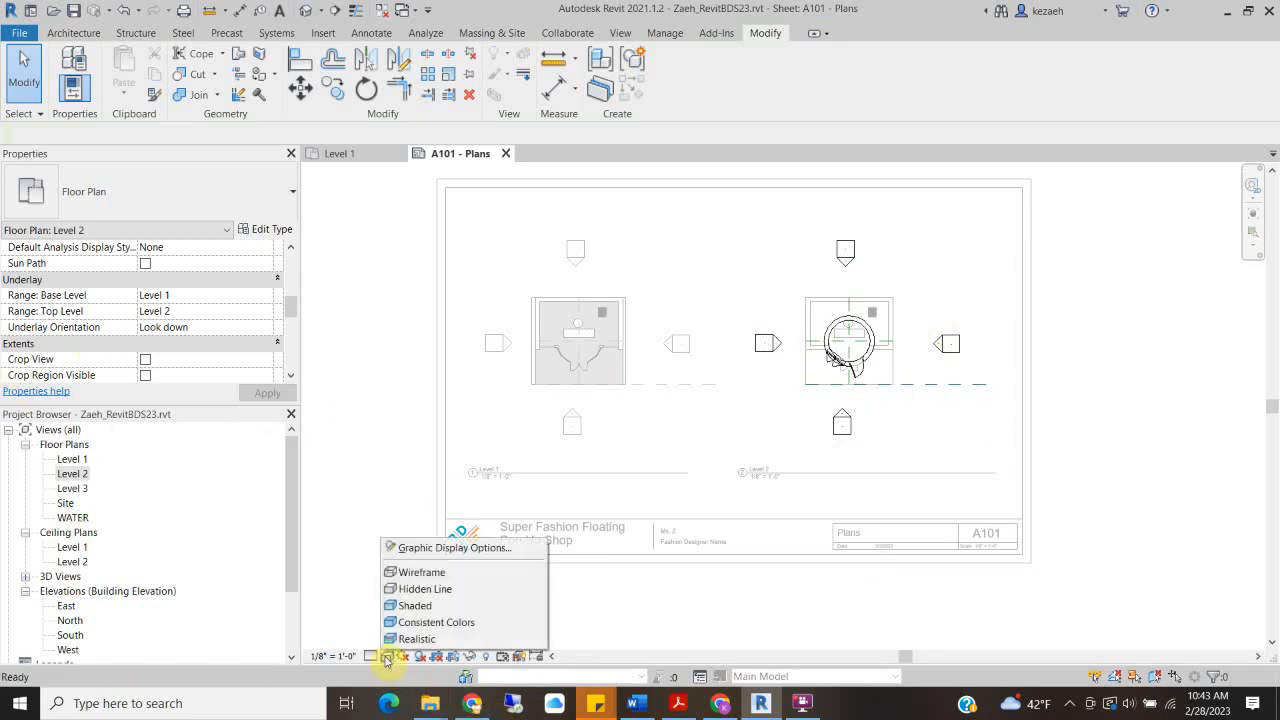
pyautogui.click(425, 589)
pyautogui.scroll(3, 858, 346)
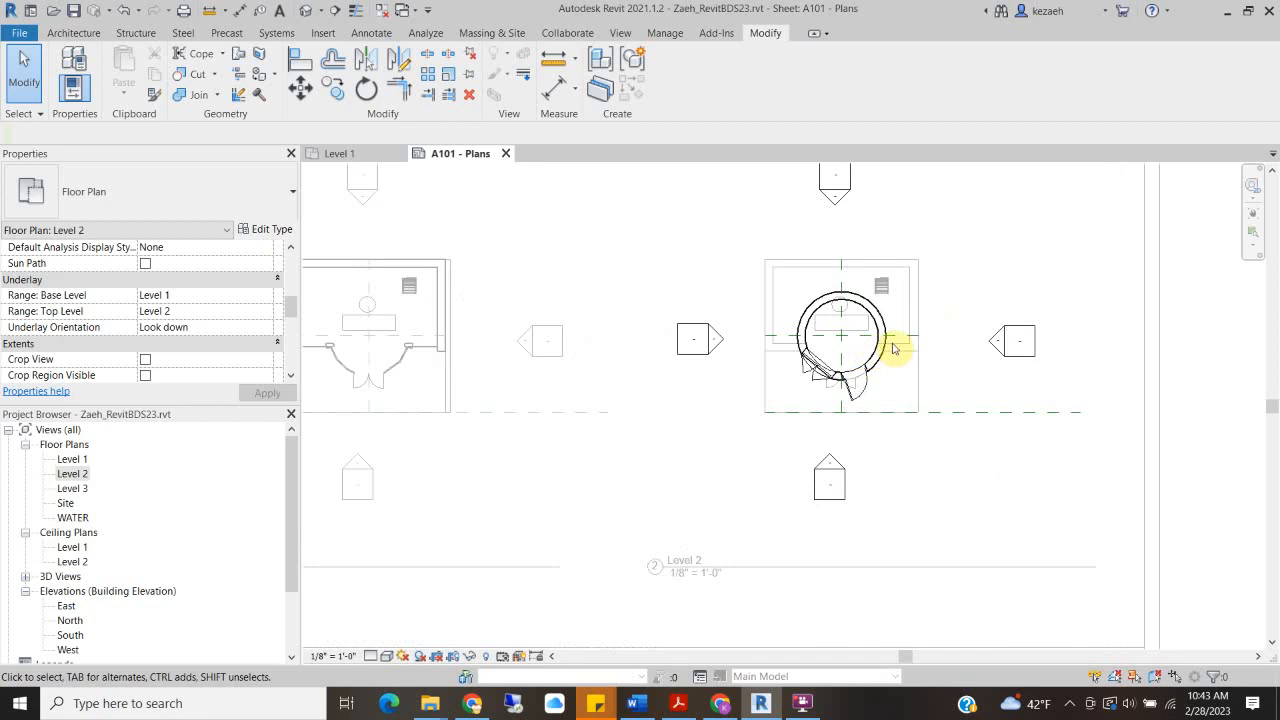
# Set the Level 2 plan's underlay base level to None
pyautogui.scroll(2, 890, 346)
pyautogui.scroll(-3, 791, 417)
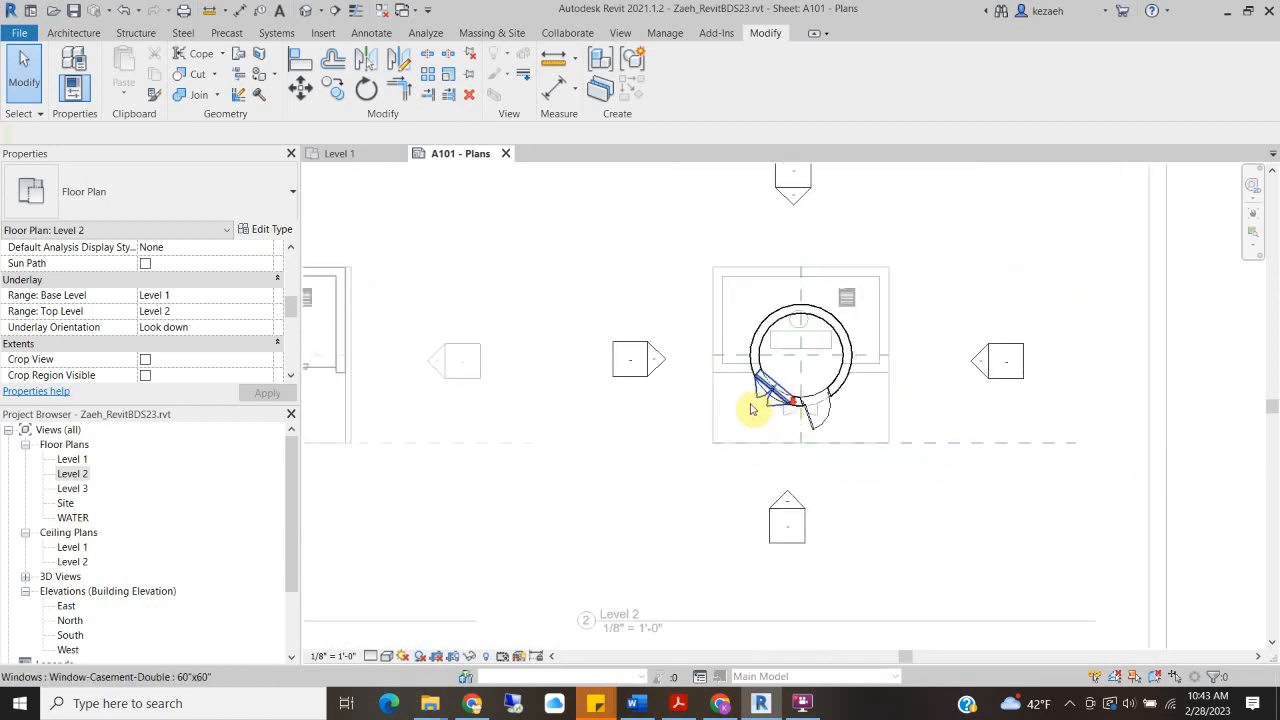
pyautogui.scroll(-3, 531, 366)
pyautogui.scroll(5, 660, 369)
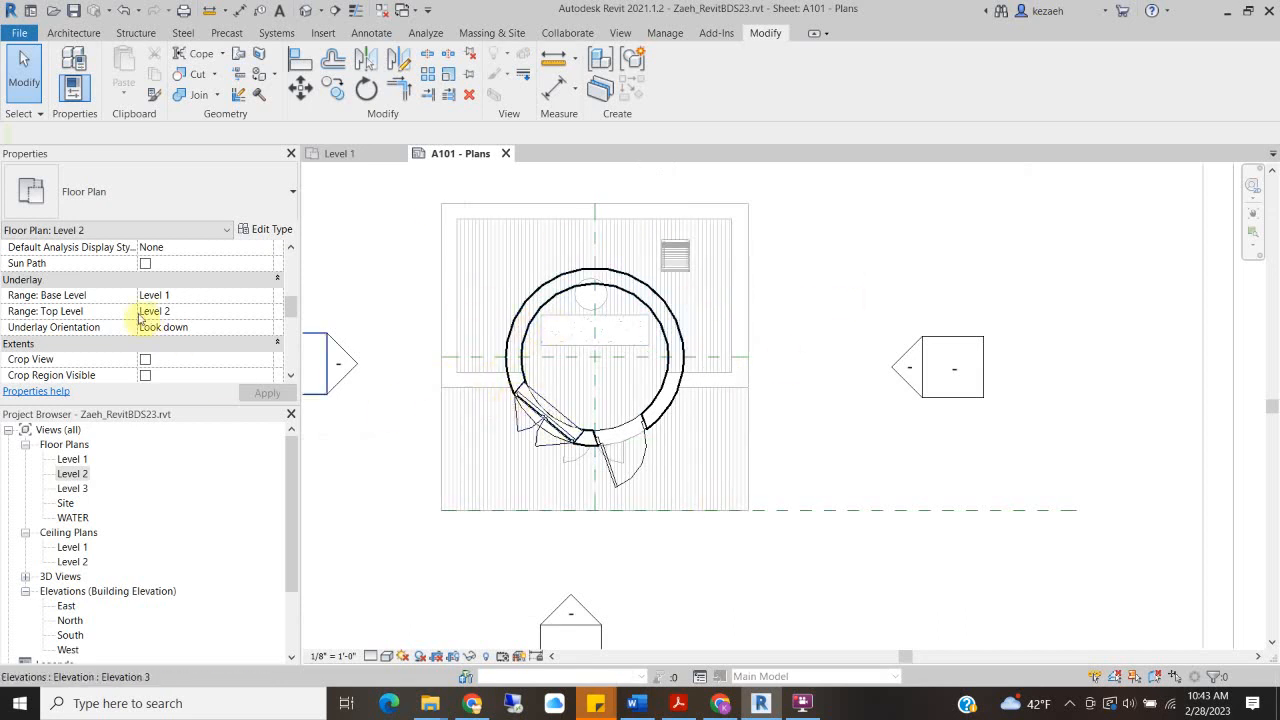
pyautogui.click(273, 298)
pyautogui.click(160, 311)
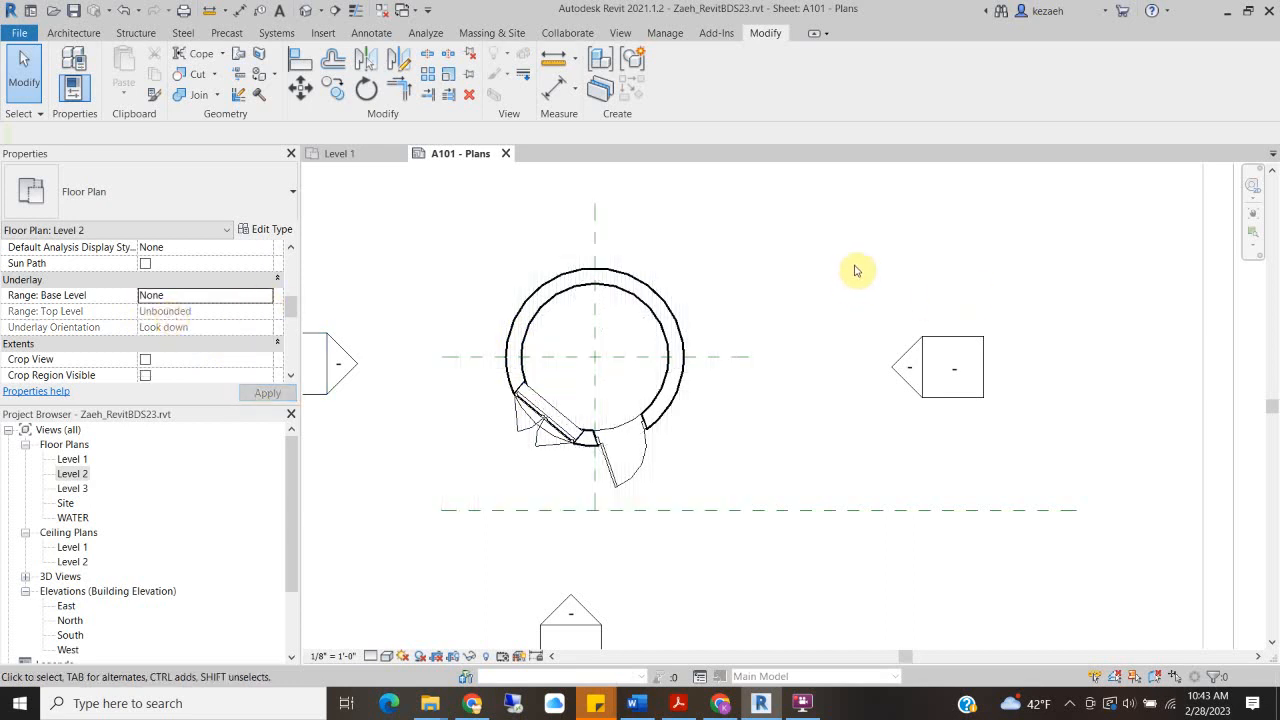
# Deactivate the Level 2 view to return to sheet A101
pyautogui.scroll(-2, 629, 356)
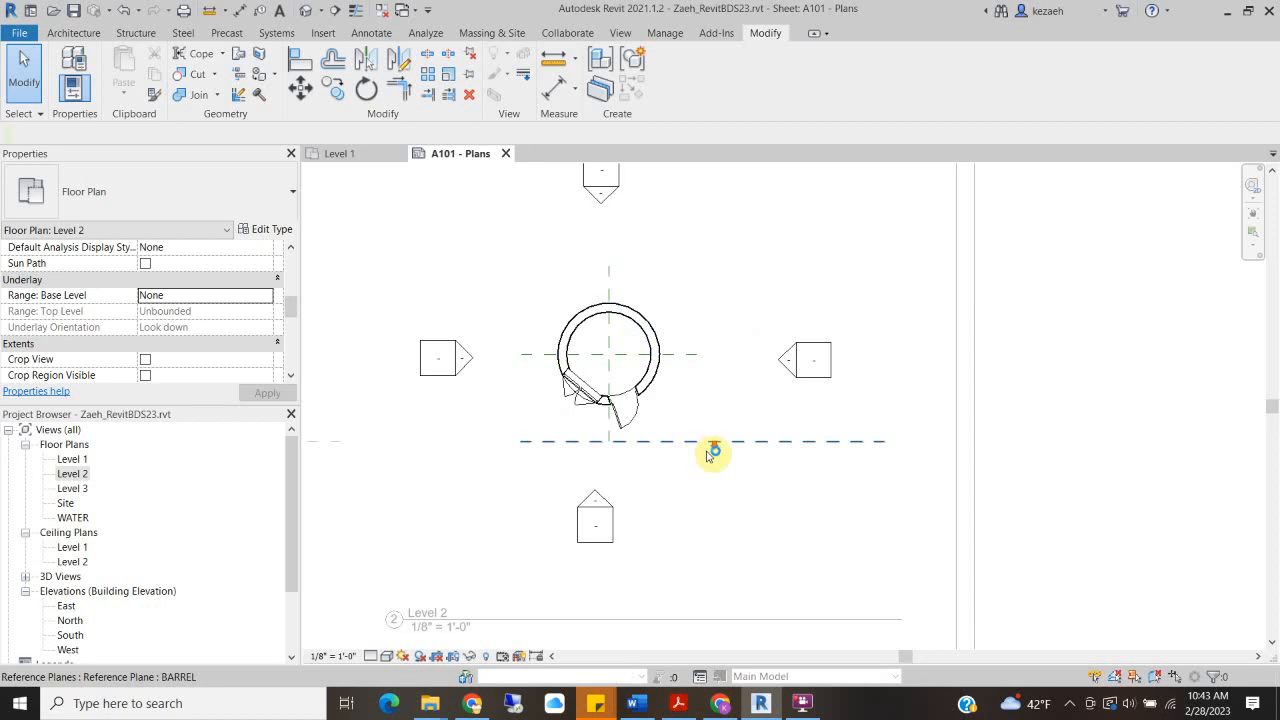
pyautogui.scroll(-2, 700, 445)
pyautogui.moveTo(565, 442); pyautogui.dragTo(801, 429, button='middle')
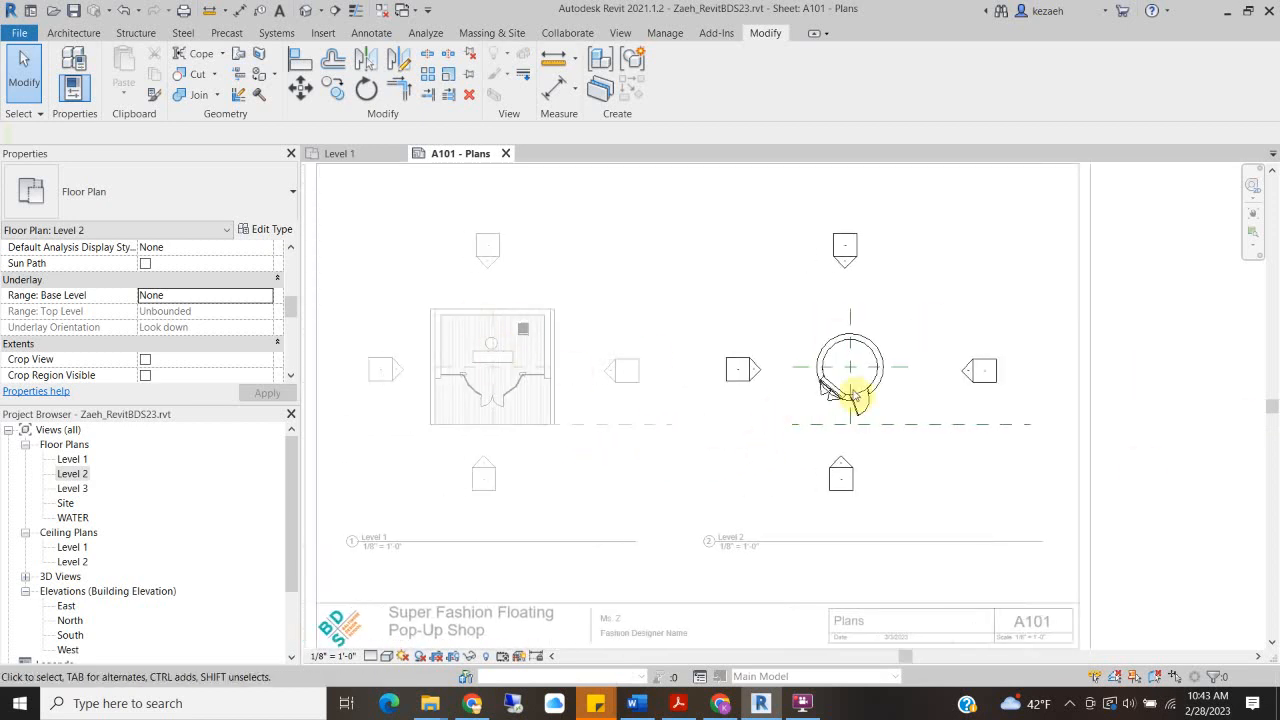
pyautogui.scroll(1, 914, 394)
pyautogui.scroll(-2, 914, 394)
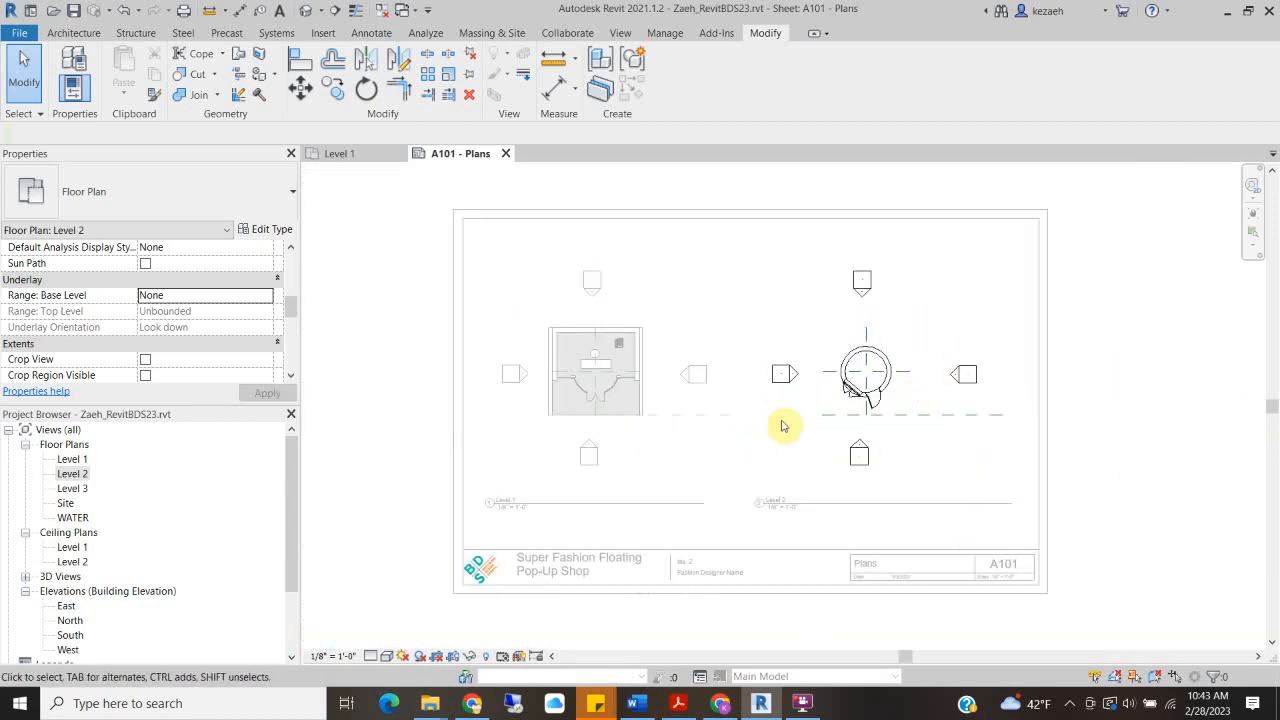
pyautogui.scroll(1, 666, 440)
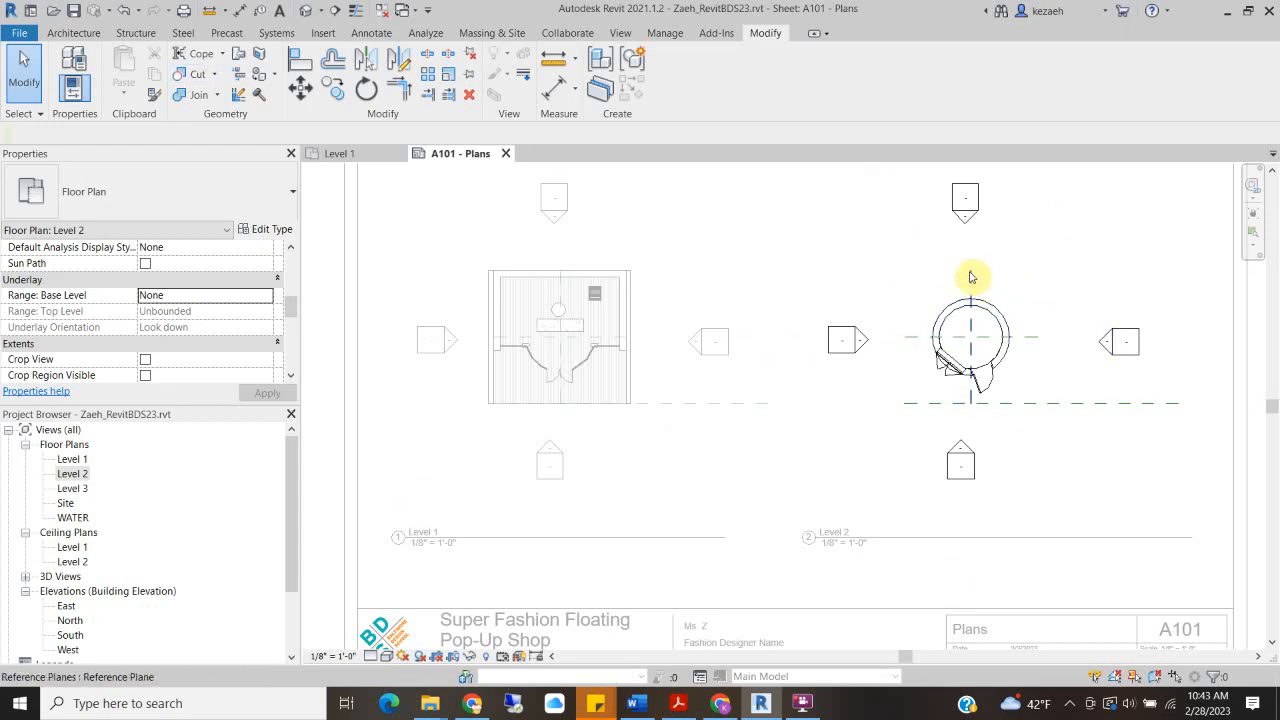
pyautogui.scroll(-1, 700, 395)
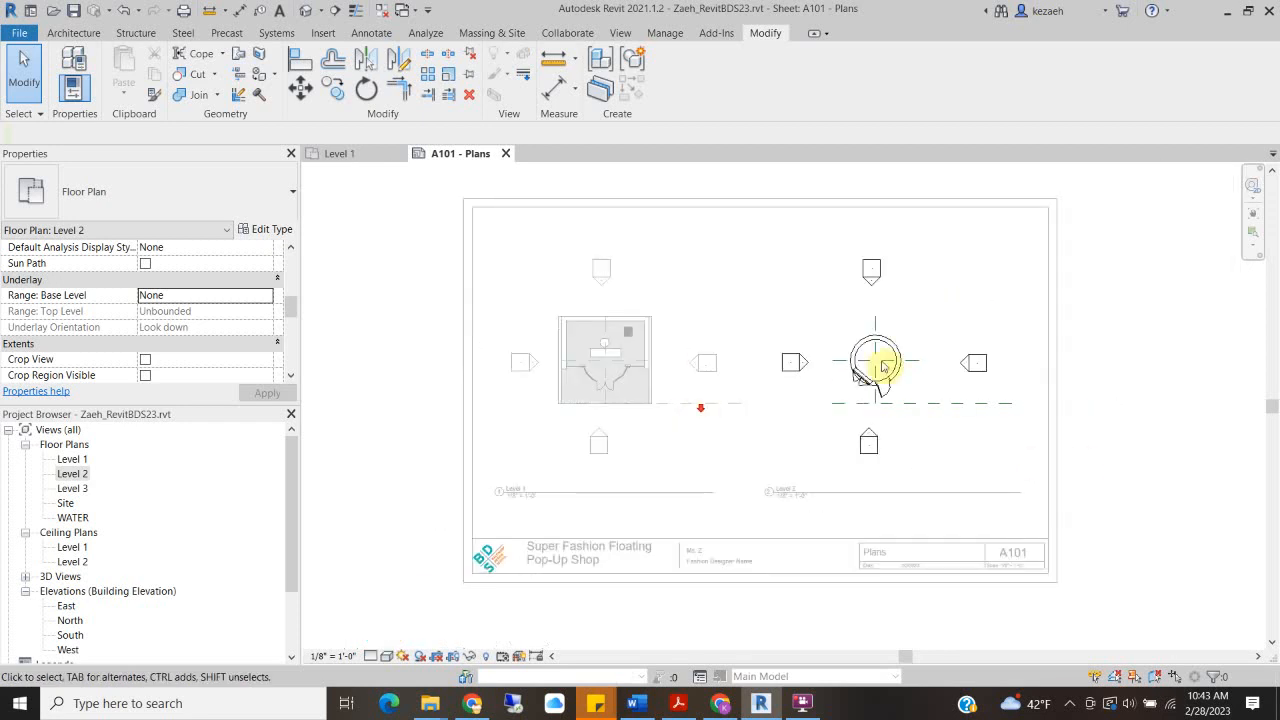
pyautogui.doubleClick(1110, 322)
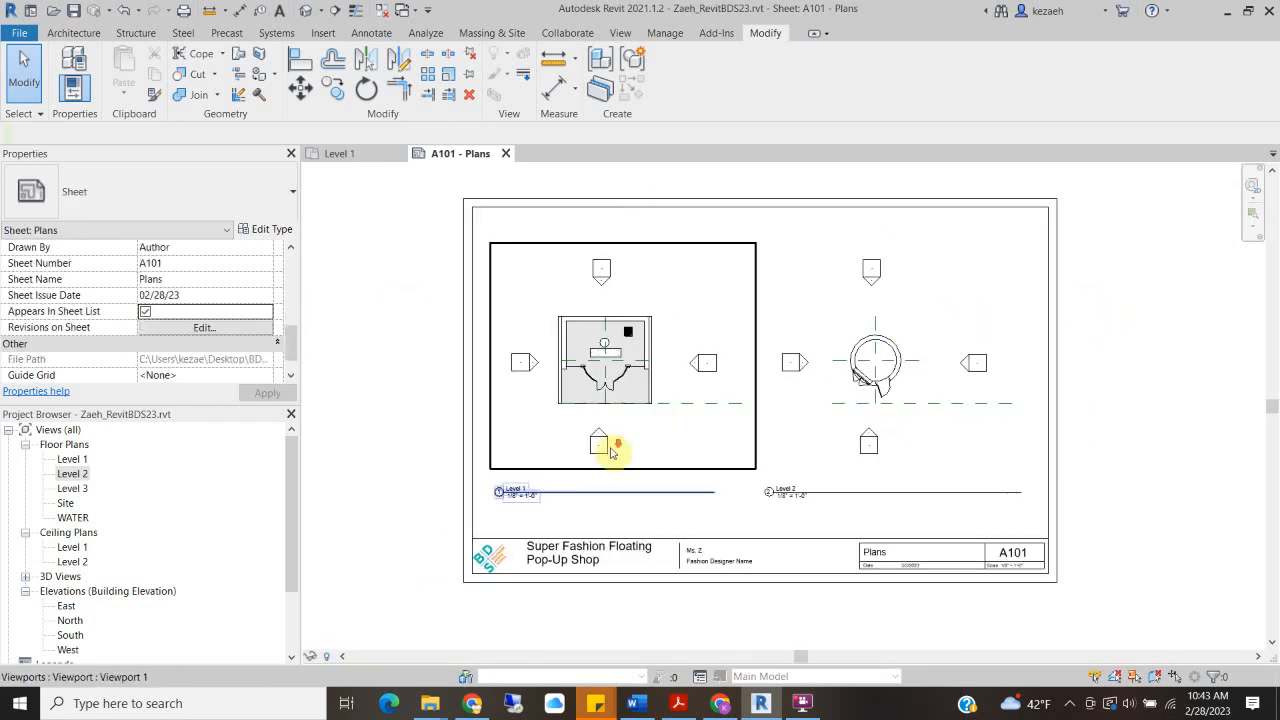
pyautogui.scroll(-2, 608, 443)
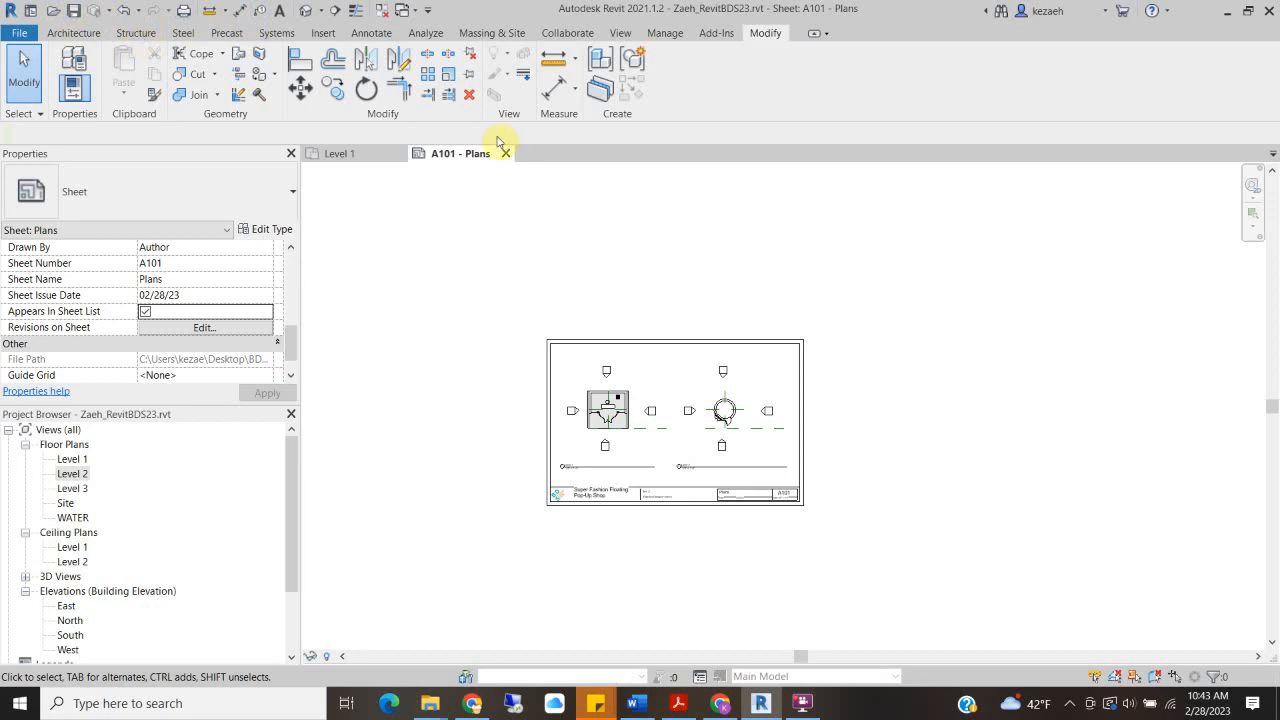
# Create a new sheet using the BDS 11 x 17 Horizontal (1) title block
pyautogui.click(620, 32)
pyautogui.click(882, 56)
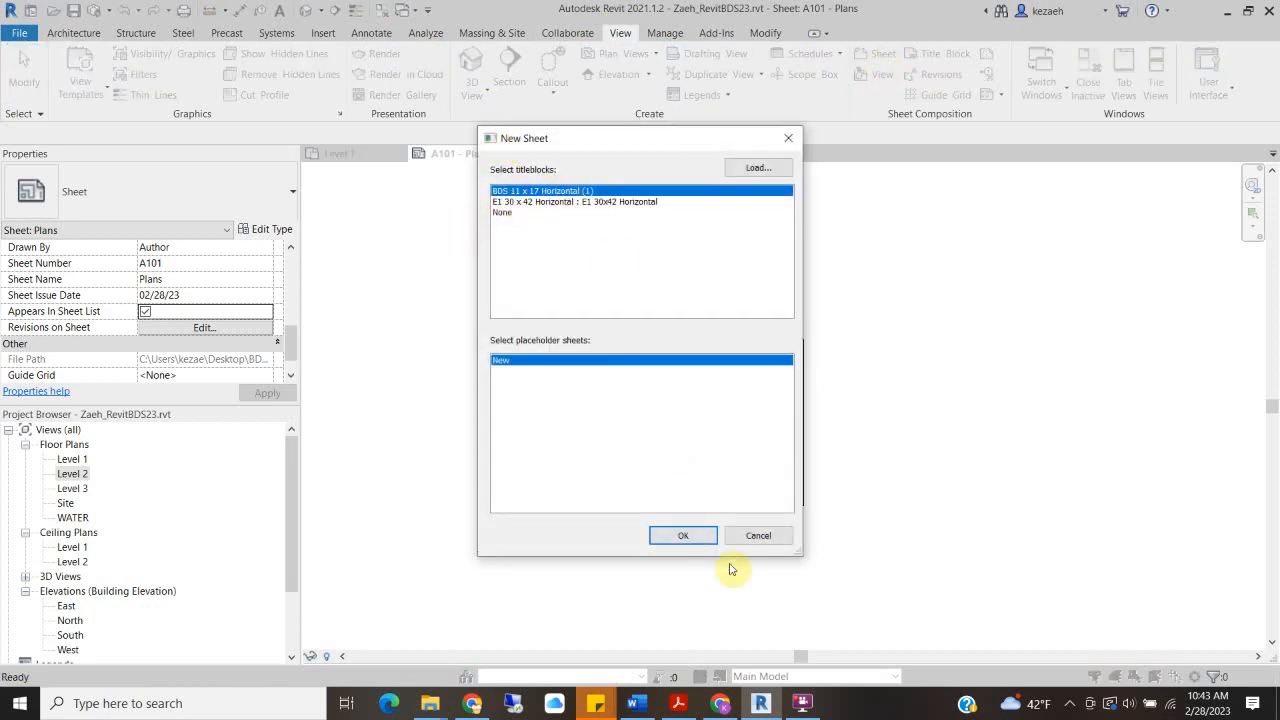
pyautogui.click(681, 537)
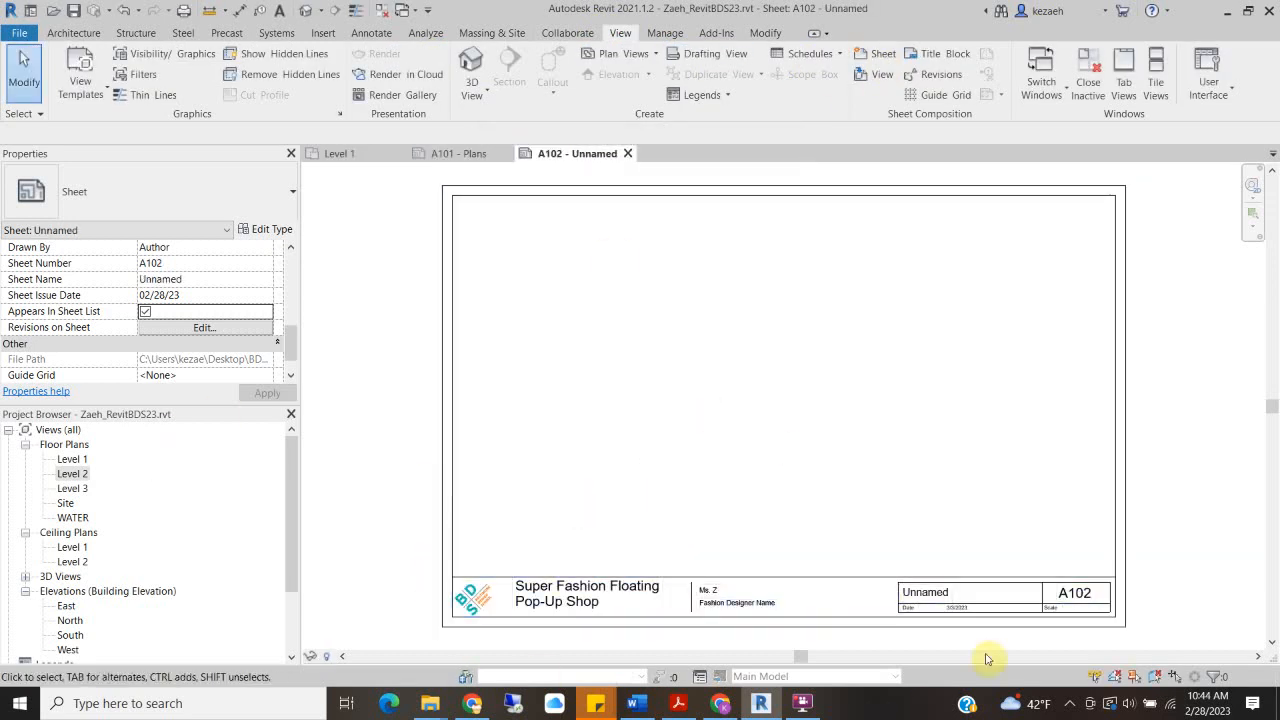
# Rename sheet A102 as Elevations in its title block
pyautogui.scroll(3, 926, 600)
pyautogui.doubleClick(928, 598)
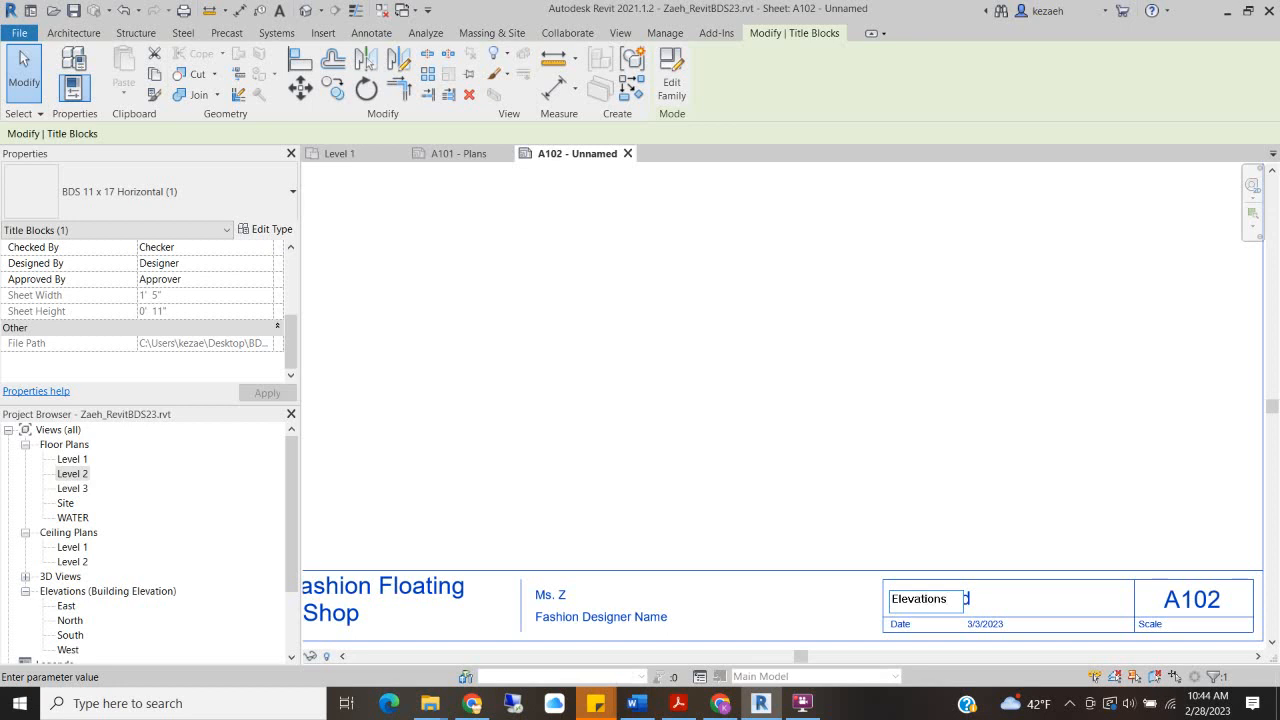
pyautogui.click(765, 376)
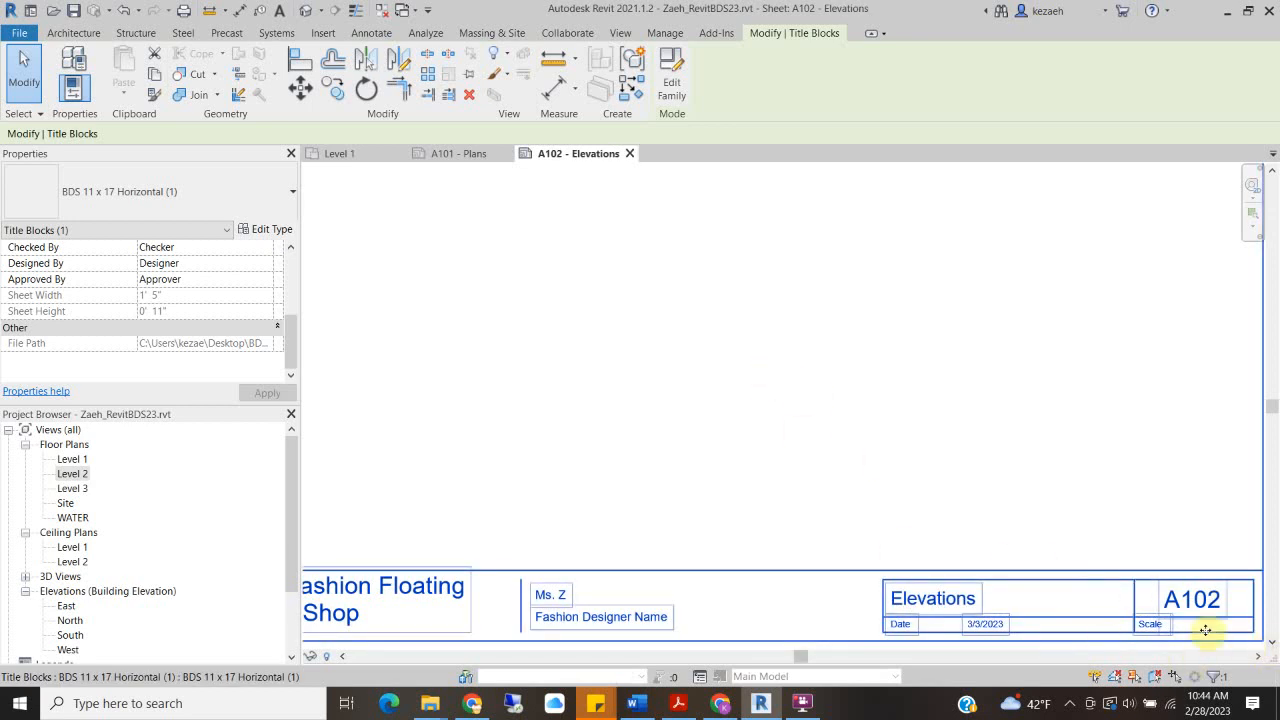
pyautogui.moveTo(809, 567); pyautogui.dragTo(848, 432, button='middle')
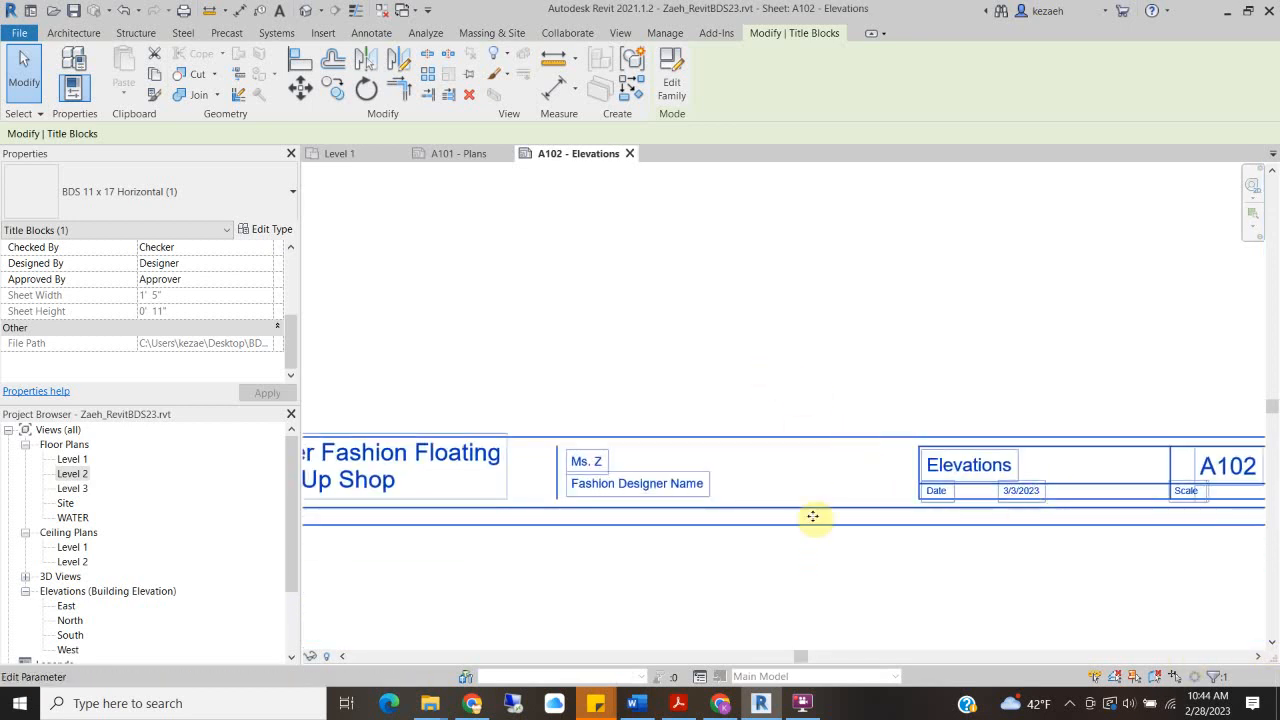
pyautogui.moveTo(551, 526); pyautogui.dragTo(704, 516, button='middle')
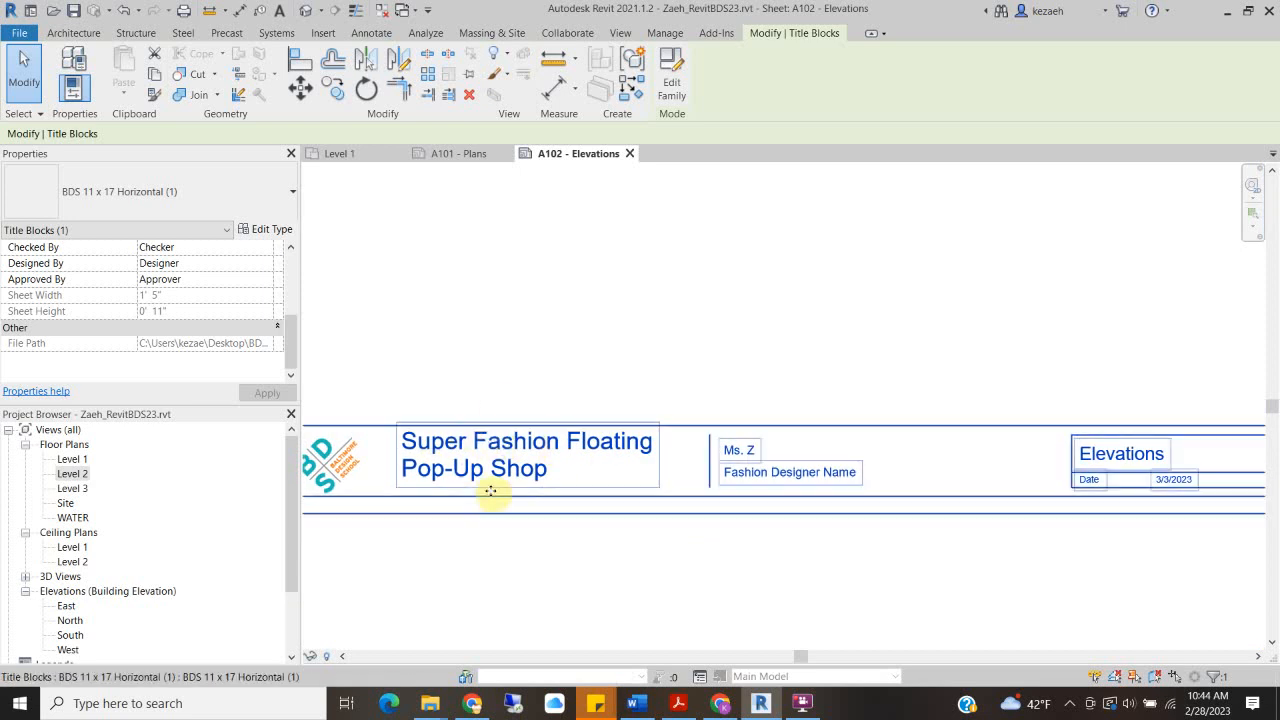
# Place the North building elevation view on sheet A102
pyautogui.scroll(-4, 490, 488)
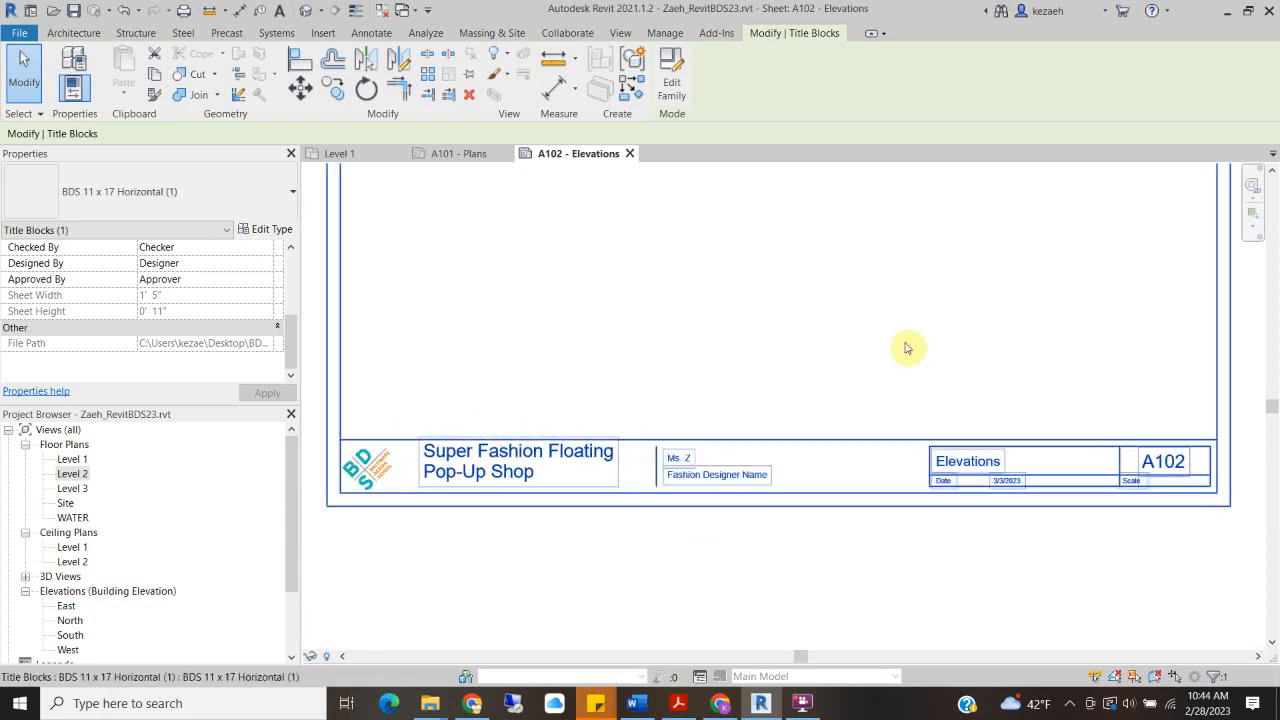
pyautogui.moveTo(874, 320); pyautogui.dragTo(821, 484, button='middle')
pyautogui.scroll(-3, 490, 291)
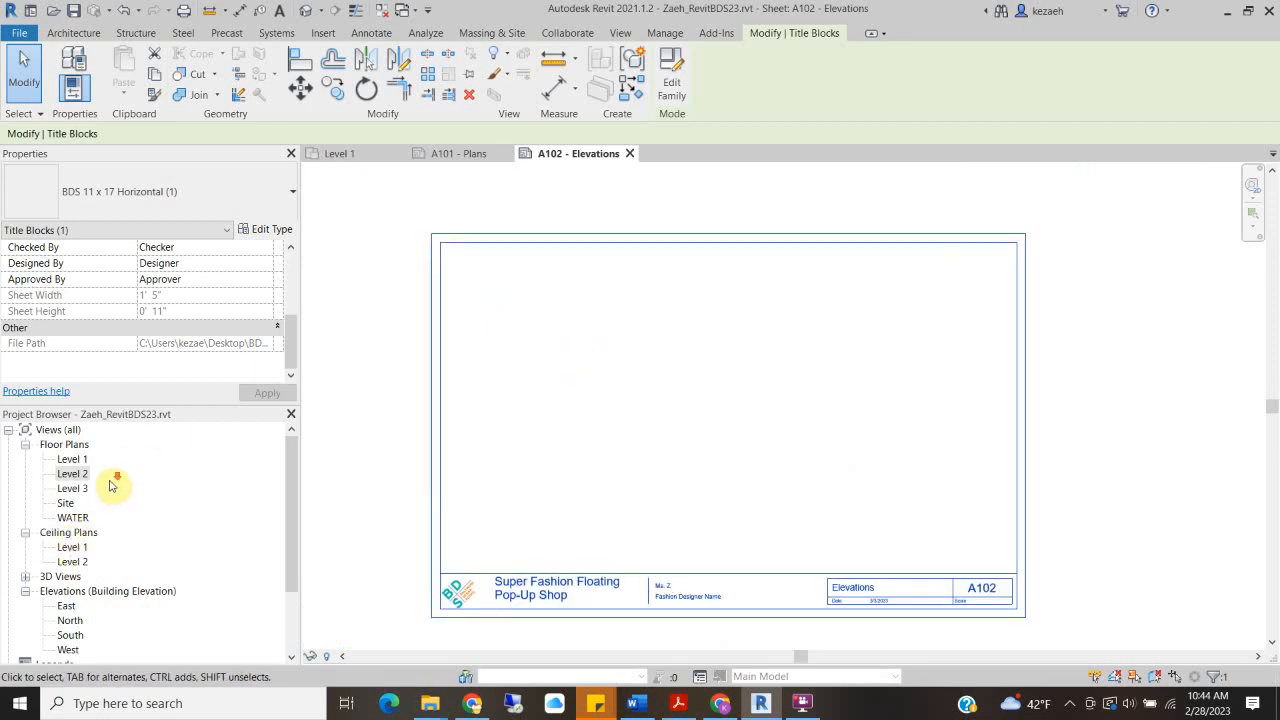
pyautogui.scroll(-2, 112, 486)
pyautogui.click(69, 548)
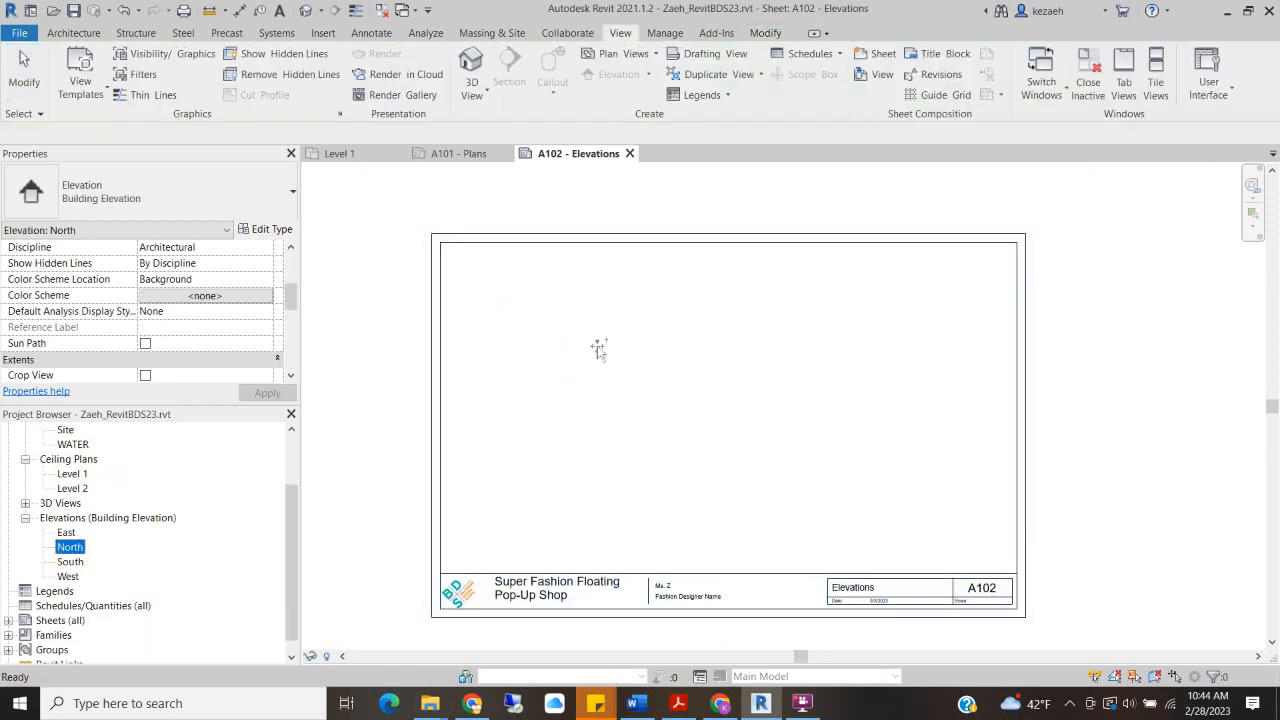
pyautogui.click(805, 345)
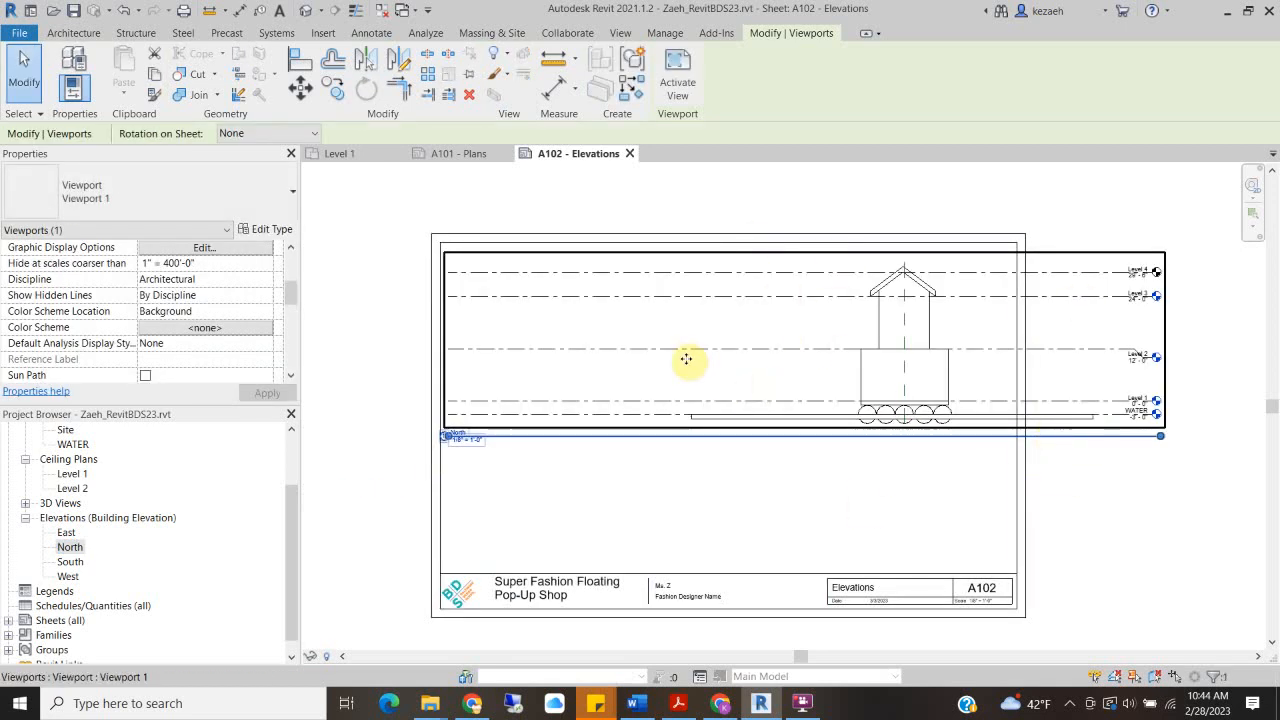
# Activate the North elevation on the sheet and turn on both Crop View and Crop Region Visible
pyautogui.press('Escape')
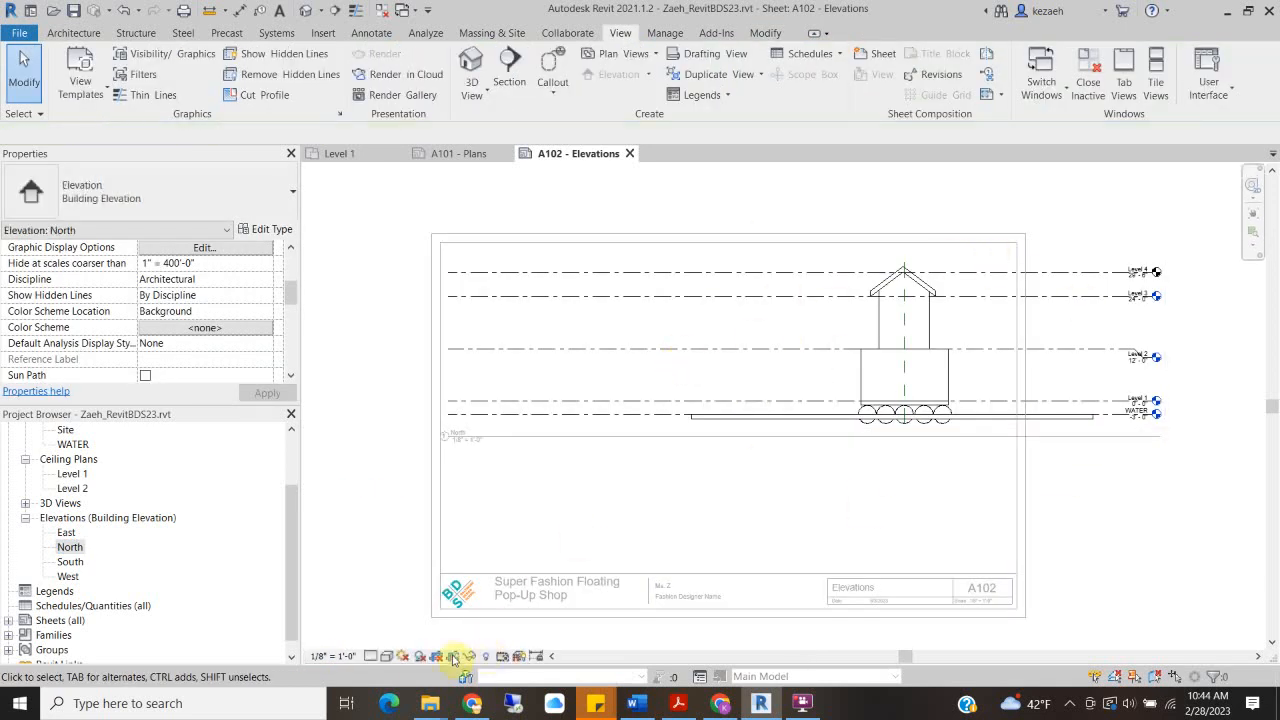
pyautogui.scroll(-3, 135, 352)
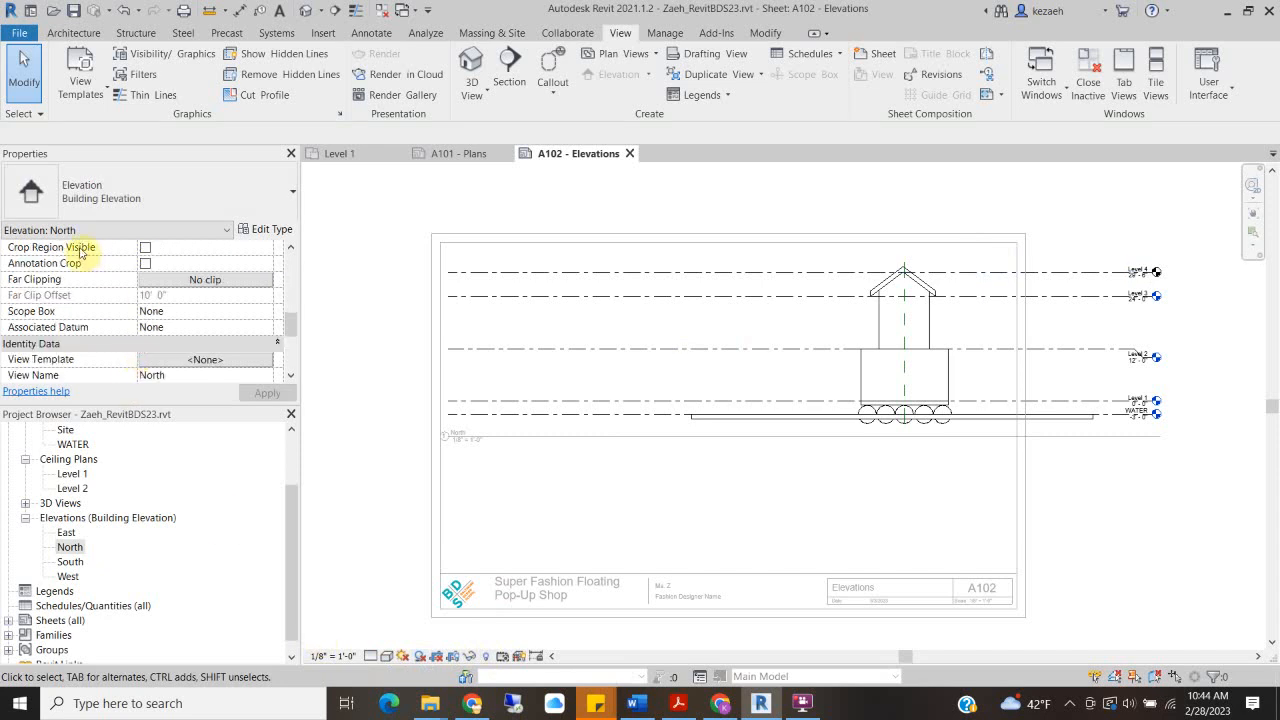
pyautogui.scroll(1, 80, 252)
pyautogui.scroll(-1, 100, 290)
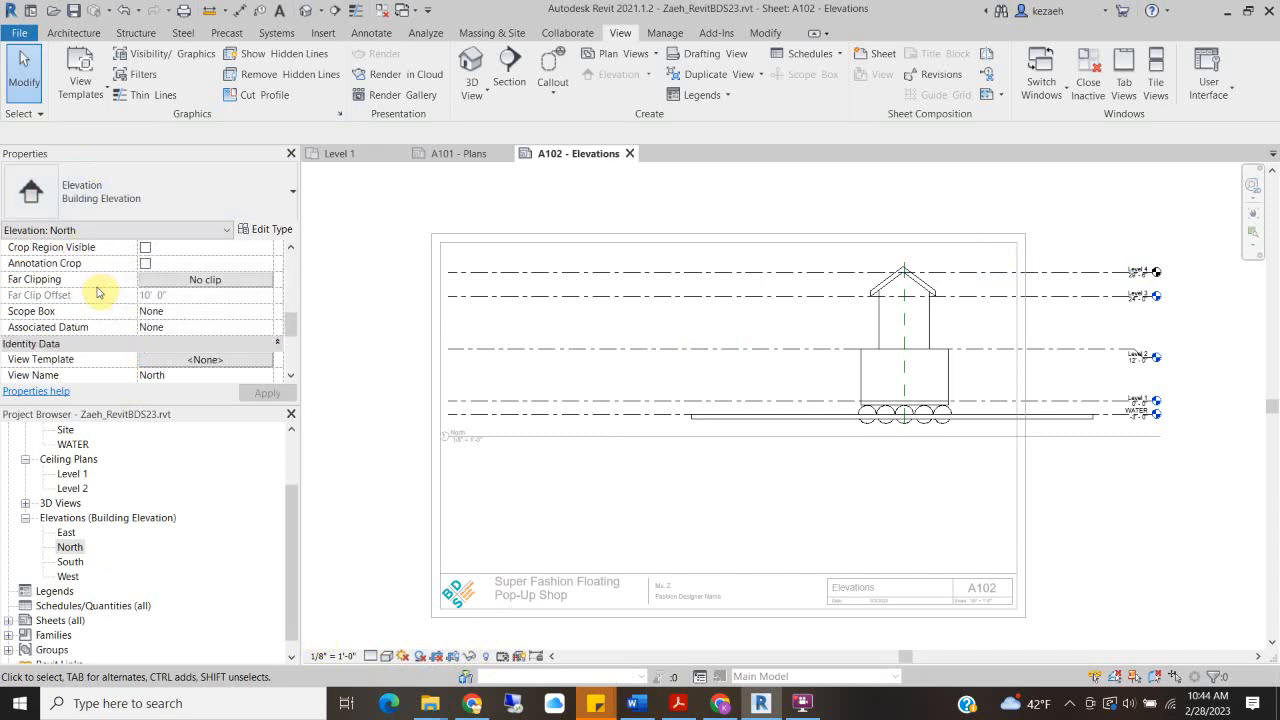
pyautogui.scroll(2, 230, 322)
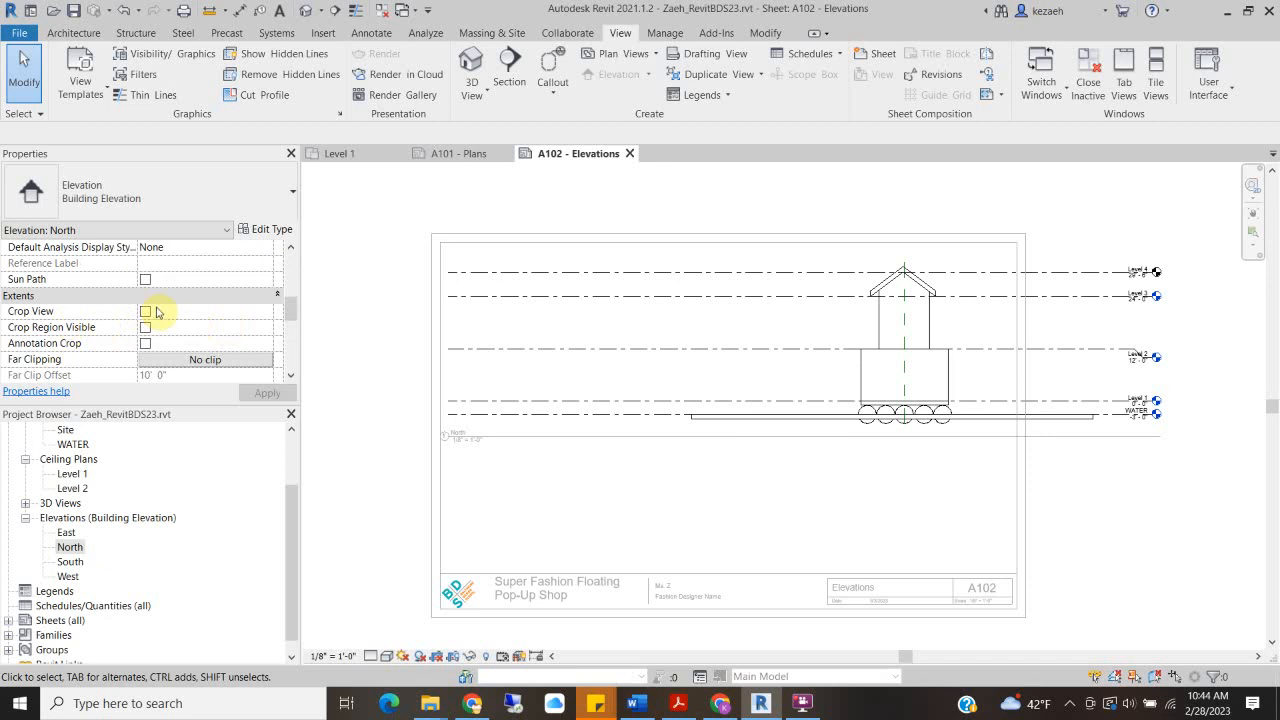
pyautogui.click(145, 311)
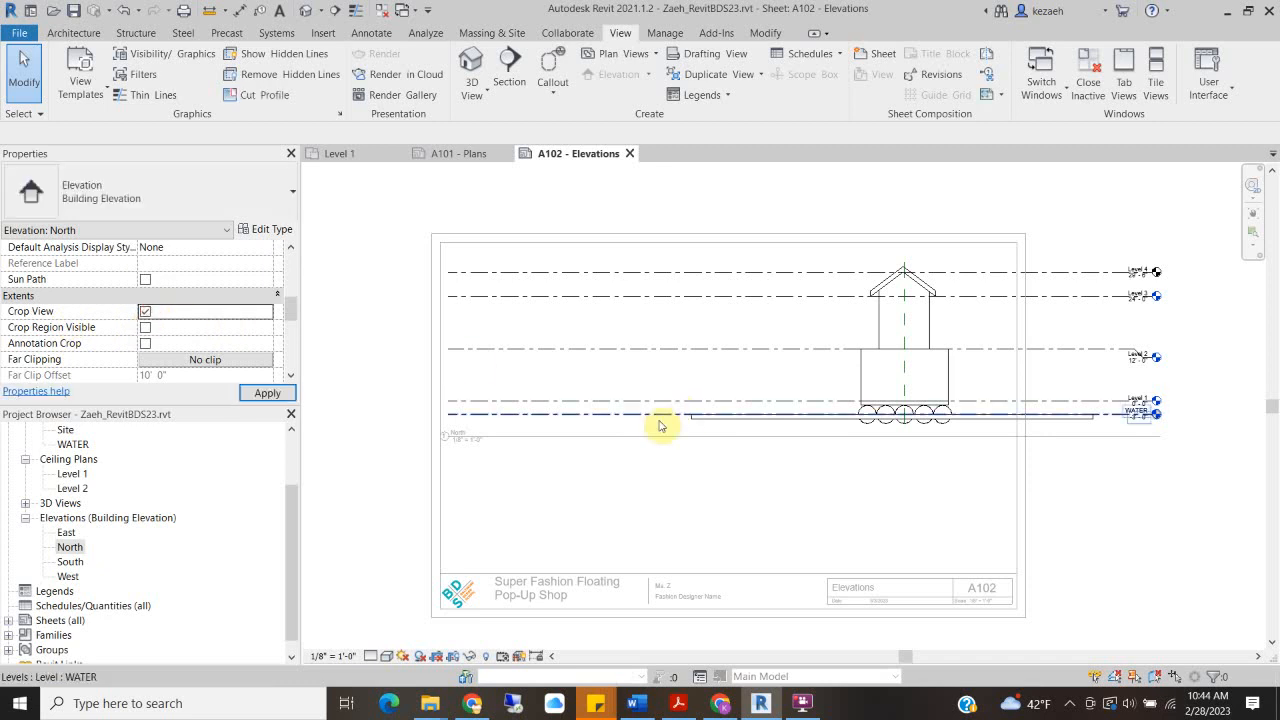
pyautogui.scroll(-4, 663, 374)
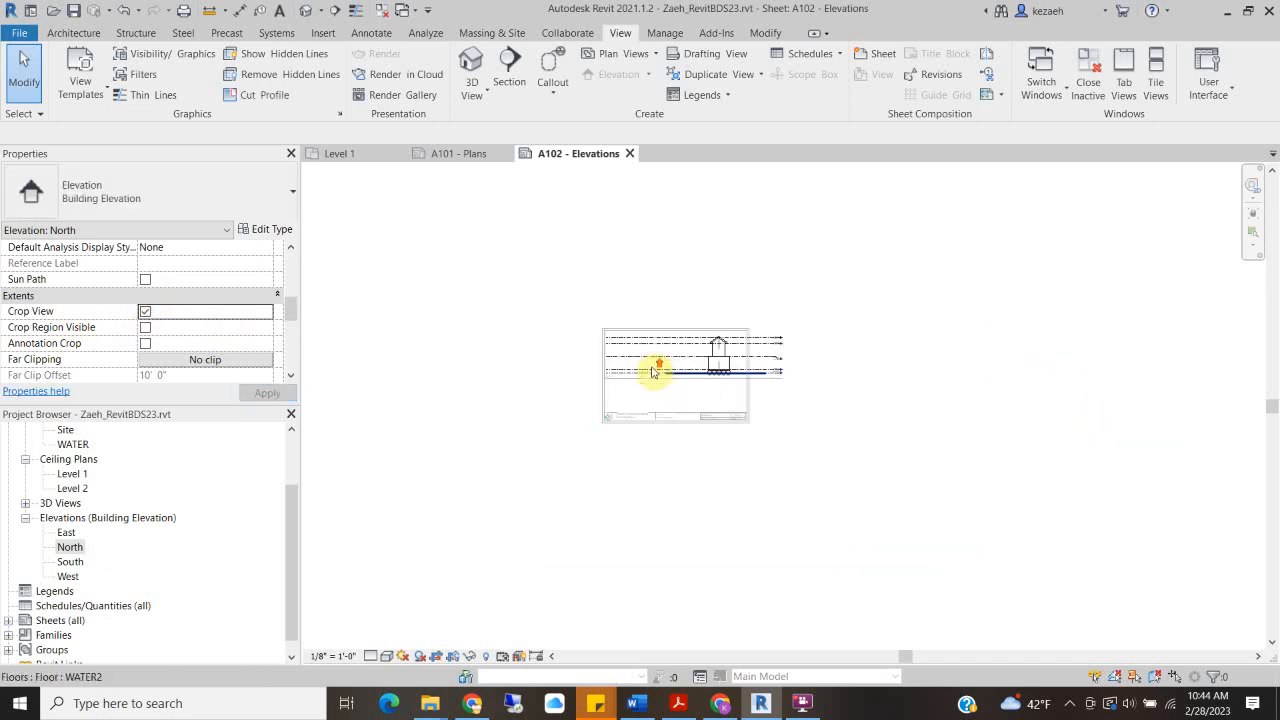
pyautogui.scroll(2, 735, 385)
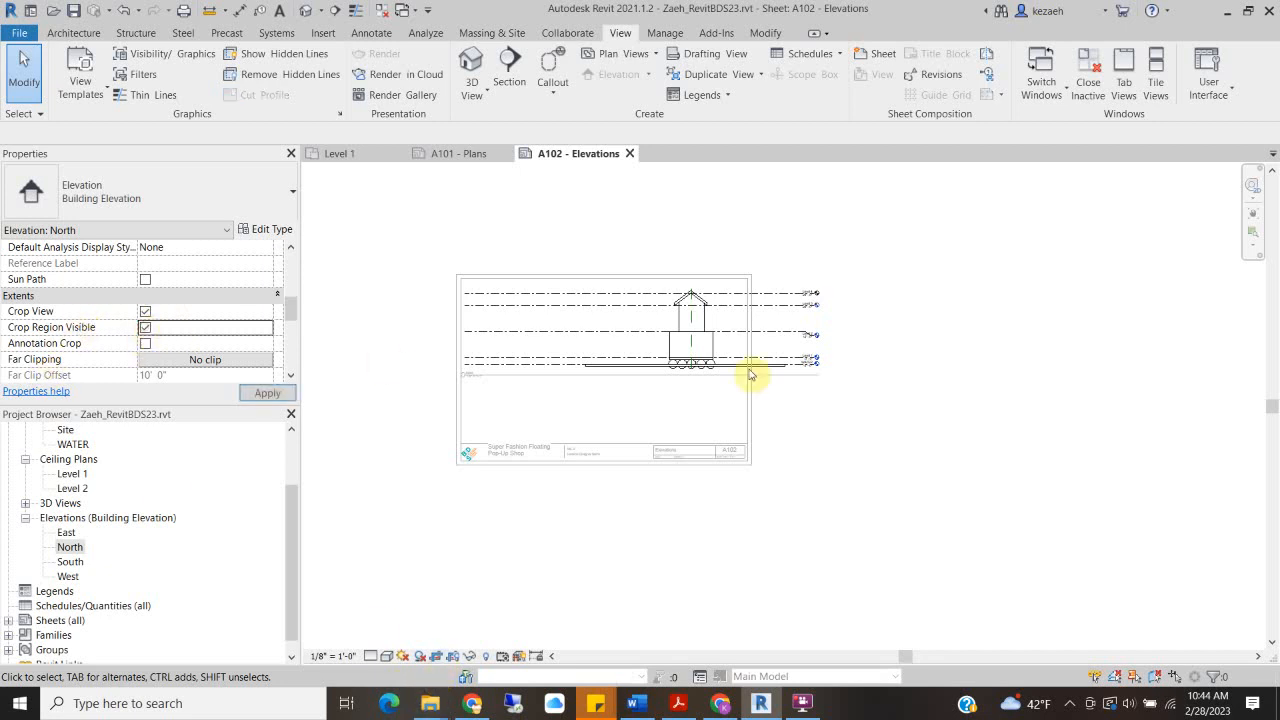
# Pull the left and right sides of the North elevation's crop region in close around the building
pyautogui.click(523, 376)
pyautogui.moveTo(428, 331); pyautogui.dragTo(697, 325)
pyautogui.scroll(2, 588, 327)
pyautogui.scroll(2, 1050, 330)
pyautogui.click(1047, 336)
pyautogui.click(731, 336)
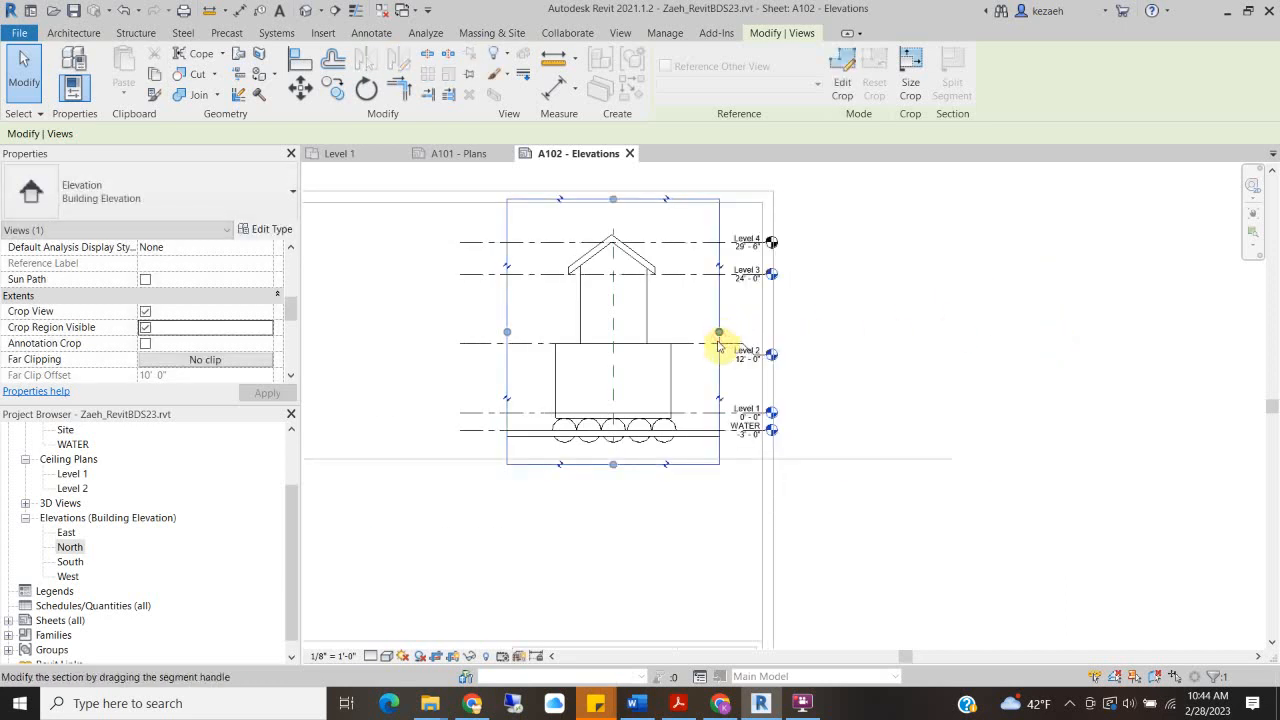
# Tighten the top and bottom edges of the North crop region, keeping the roof, Level 4 and the water line inside
pyautogui.scroll(2, 727, 335)
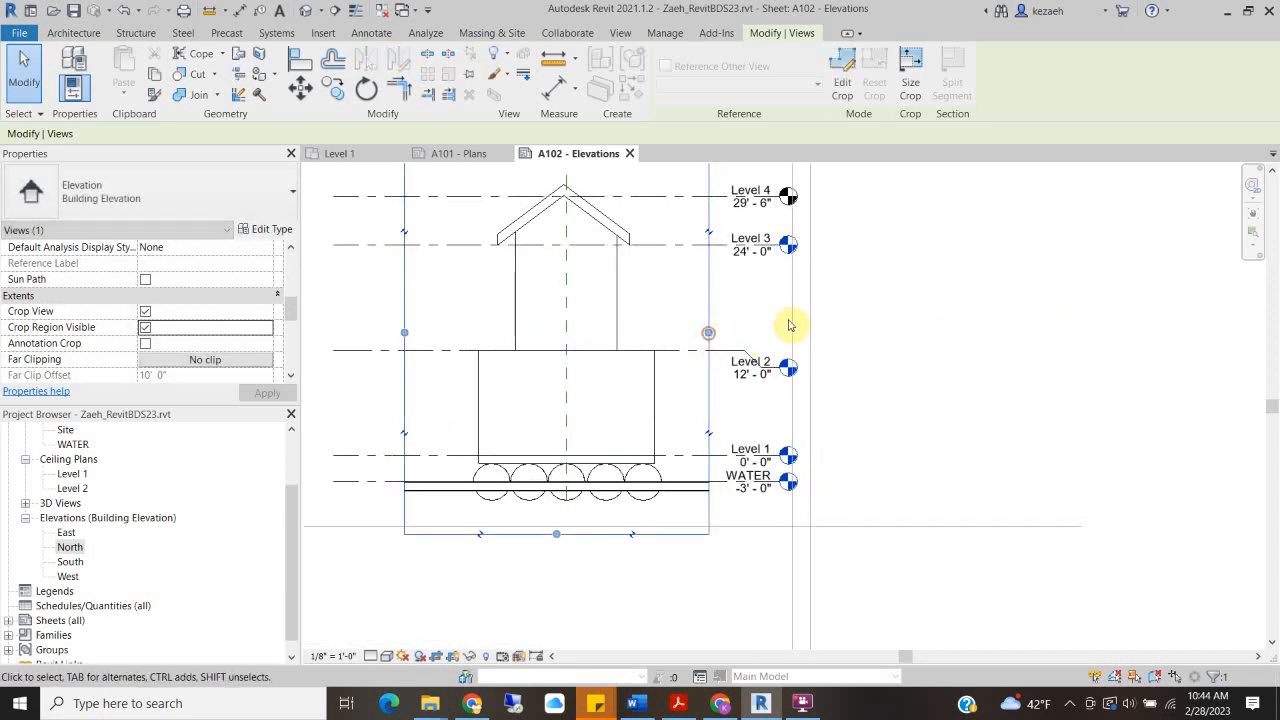
pyautogui.scroll(-3, 786, 331)
pyautogui.moveTo(680, 331); pyautogui.dragTo(662, 364, button='middle')
pyautogui.scroll(5, 632, 267)
pyautogui.moveTo(621, 253); pyautogui.dragTo(622, 281)
pyautogui.scroll(-4, 622, 281)
pyautogui.click(621, 530)
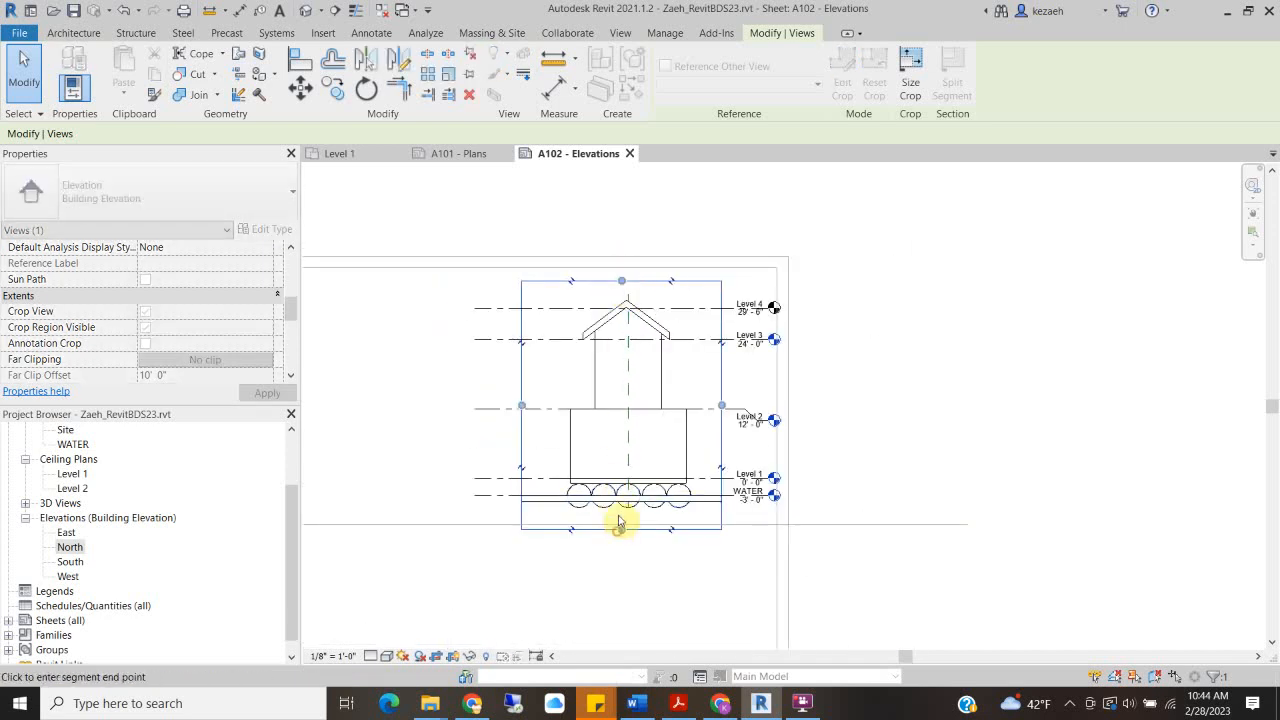
pyautogui.click(619, 526)
pyautogui.scroll(3, 737, 428)
pyautogui.scroll(-3, 730, 413)
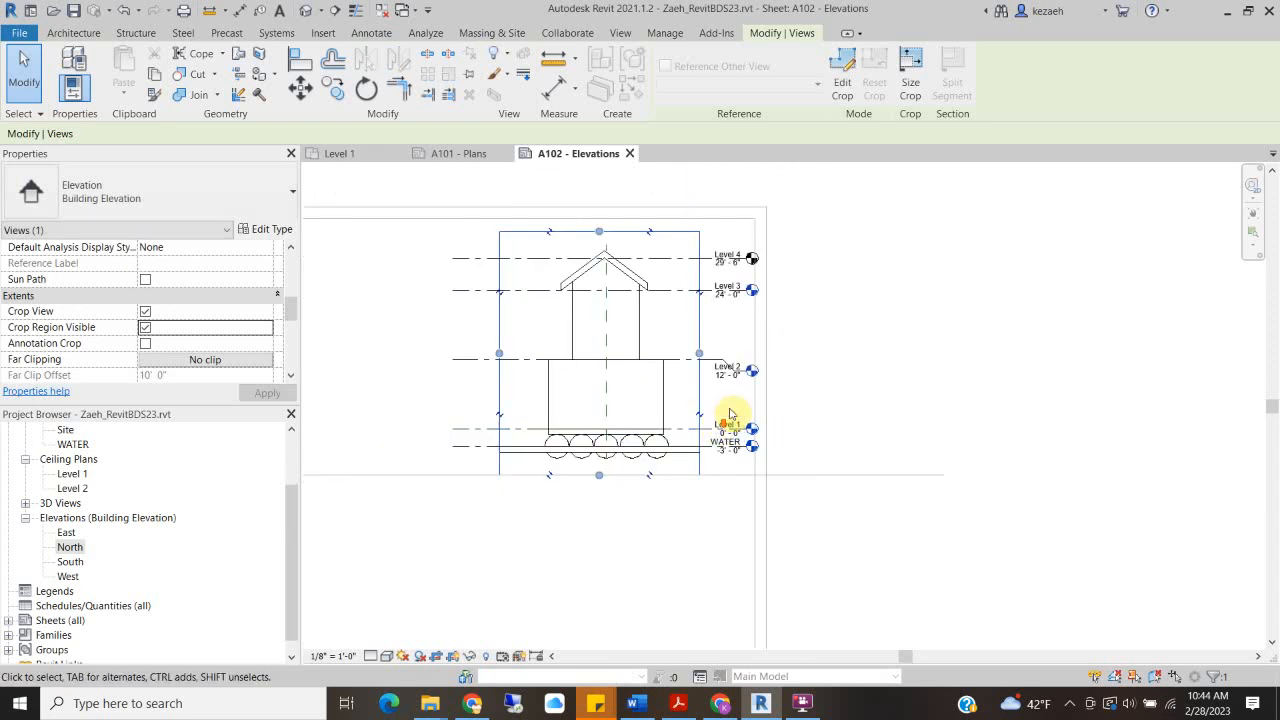
# Hide the North elevation's crop region and deactivate the view
pyautogui.click(453, 656)
pyautogui.scroll(-2, 600, 410)
pyautogui.doubleClick(460, 280)
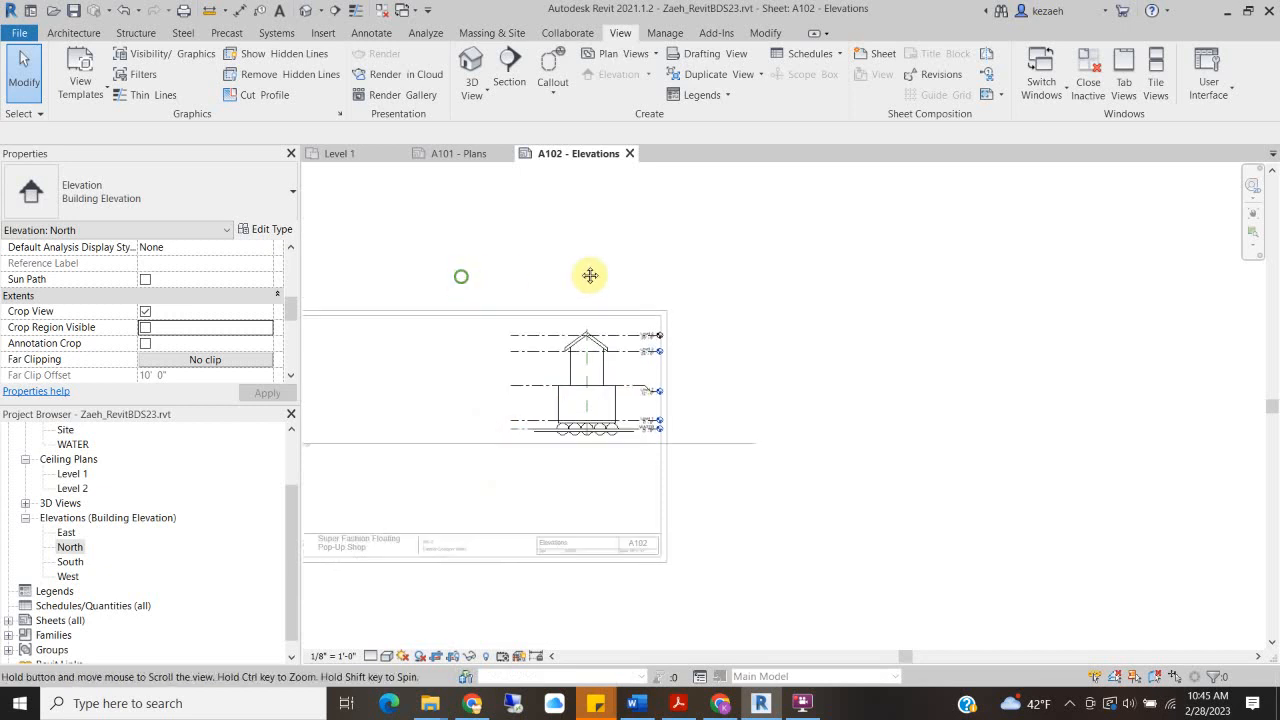
# Move the North viewport to the left half of sheet A102, then place its title beneath it and shorten the title line to the viewport's width
pyautogui.moveTo(729, 371); pyautogui.dragTo(528, 382)
pyautogui.moveTo(516, 408); pyautogui.dragTo(825, 380, button='middle')
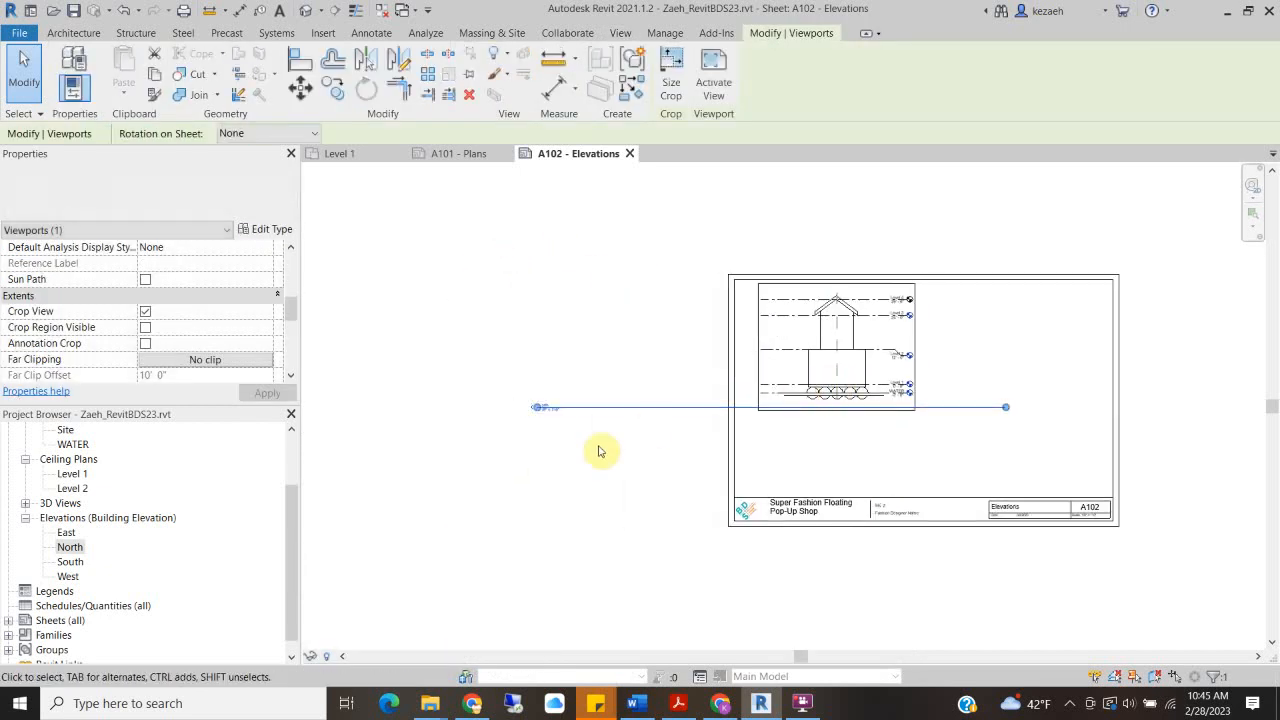
pyautogui.click(596, 496)
pyautogui.moveTo(640, 415); pyautogui.dragTo(861, 428)
pyautogui.scroll(-2, 839, 323)
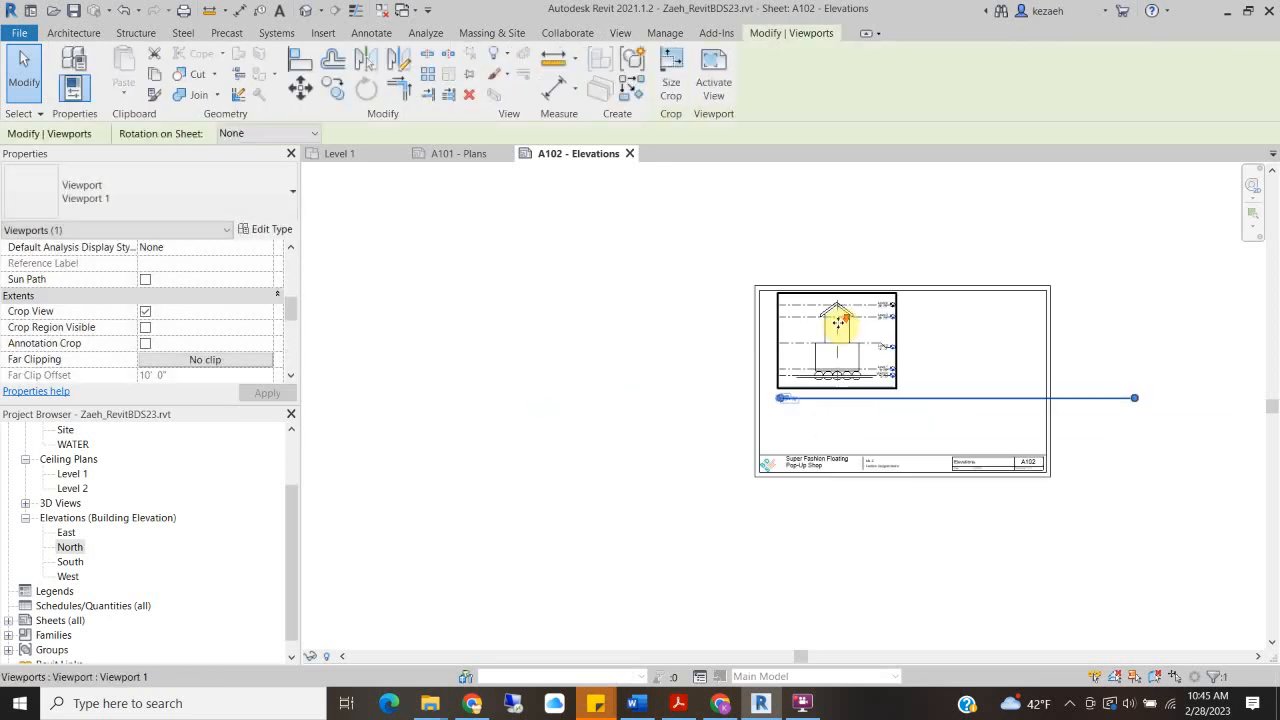
pyautogui.click(943, 371)
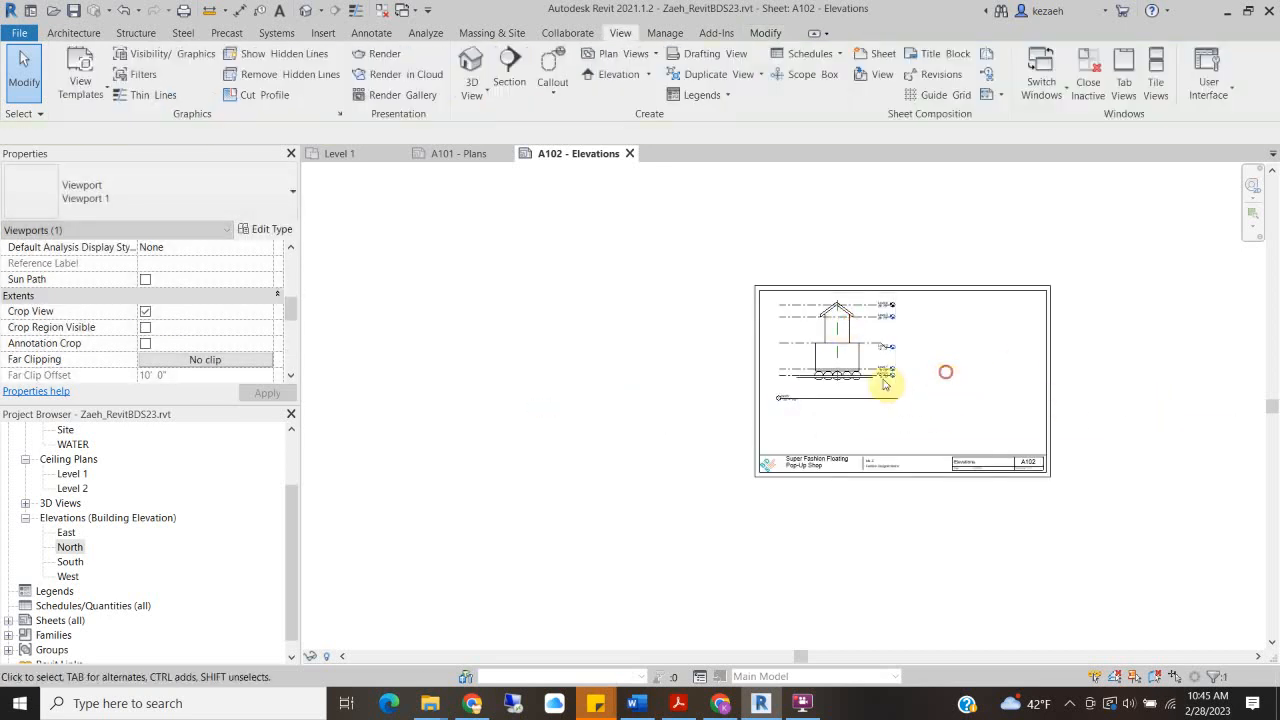
# Shift the North viewport down and slightly left to centre it vertically in the left half of the sheet
pyautogui.scroll(2, 829, 374)
pyautogui.click(845, 334)
pyautogui.moveTo(836, 381); pyautogui.dragTo(829, 371)
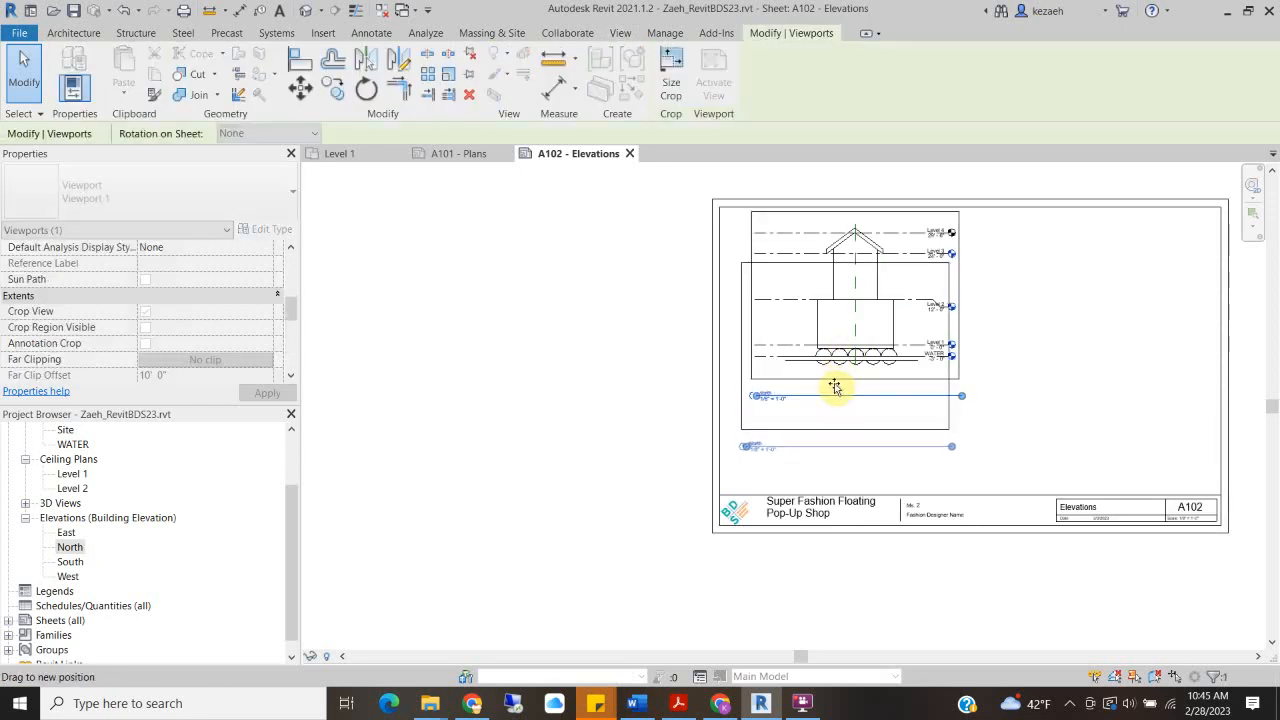
pyautogui.click(1057, 300)
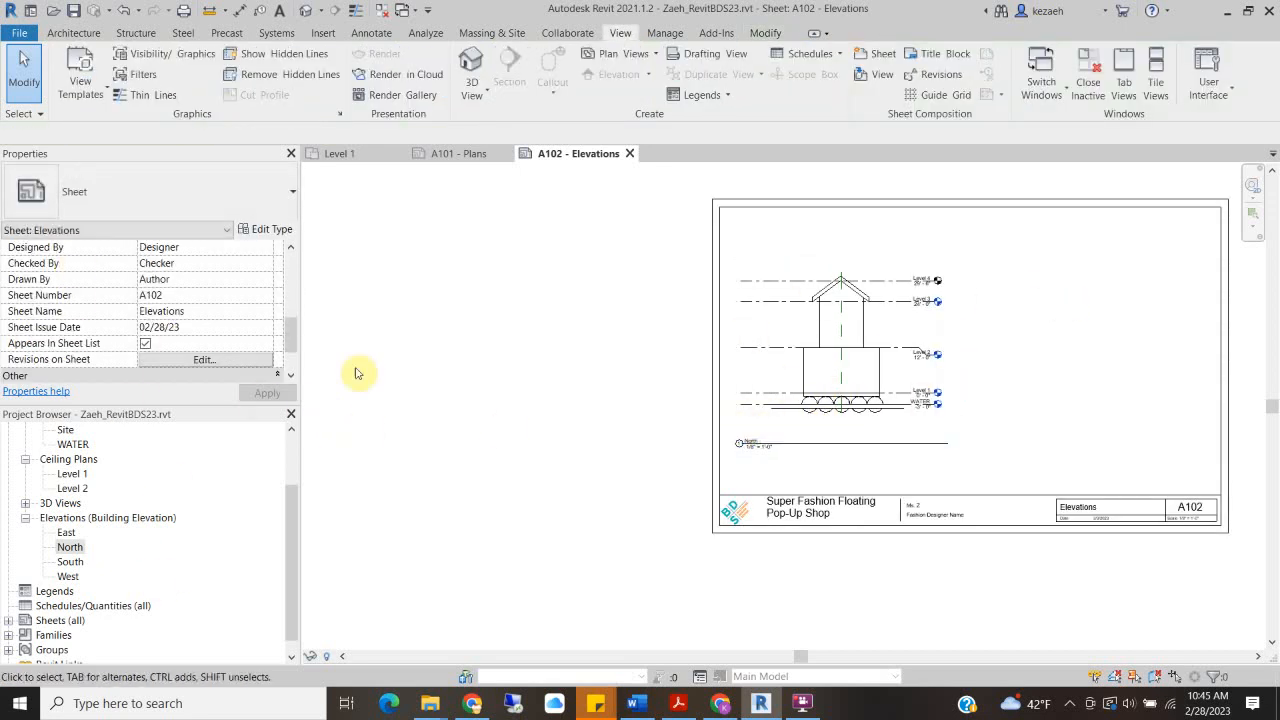
# Place the East building elevation on sheet A102 to the right of the North elevation, lined up with it
pyautogui.scroll(2, 920, 355)
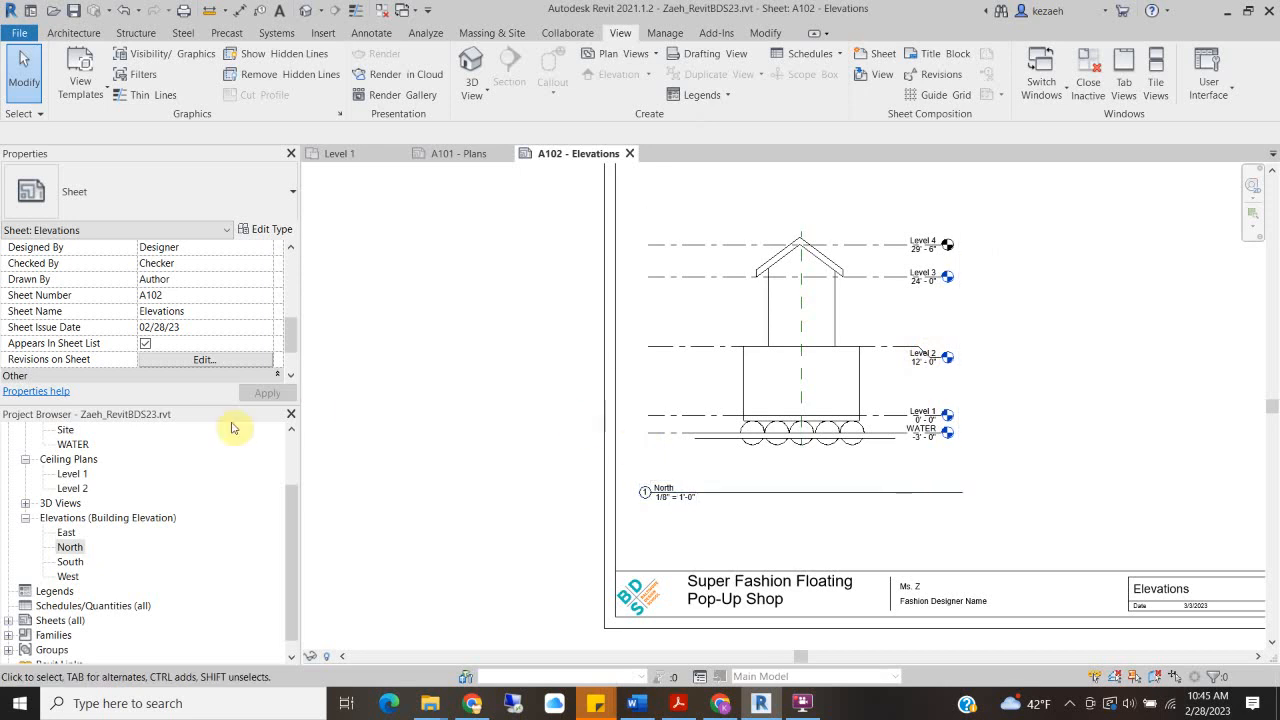
pyautogui.click(66, 533)
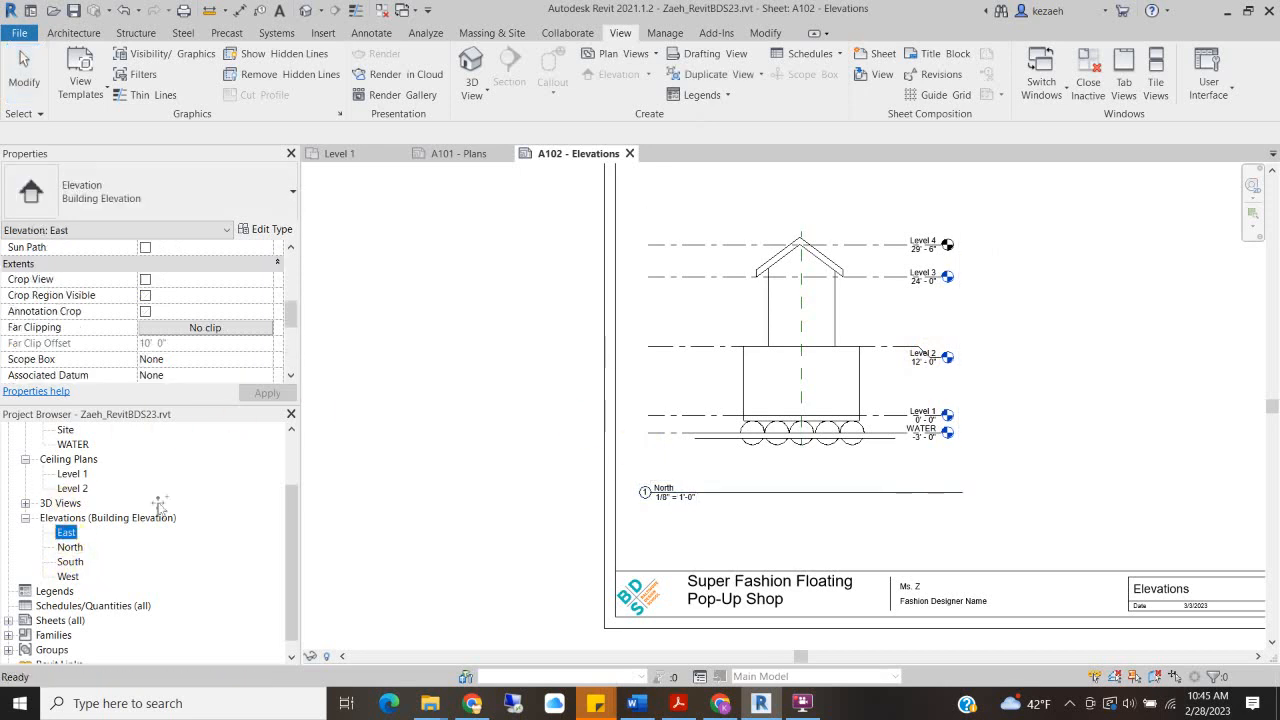
pyautogui.moveTo(1065, 349); pyautogui.dragTo(1068, 347)
pyautogui.moveTo(1043, 337); pyautogui.dragTo(611, 339, button='middle')
pyautogui.click(964, 347)
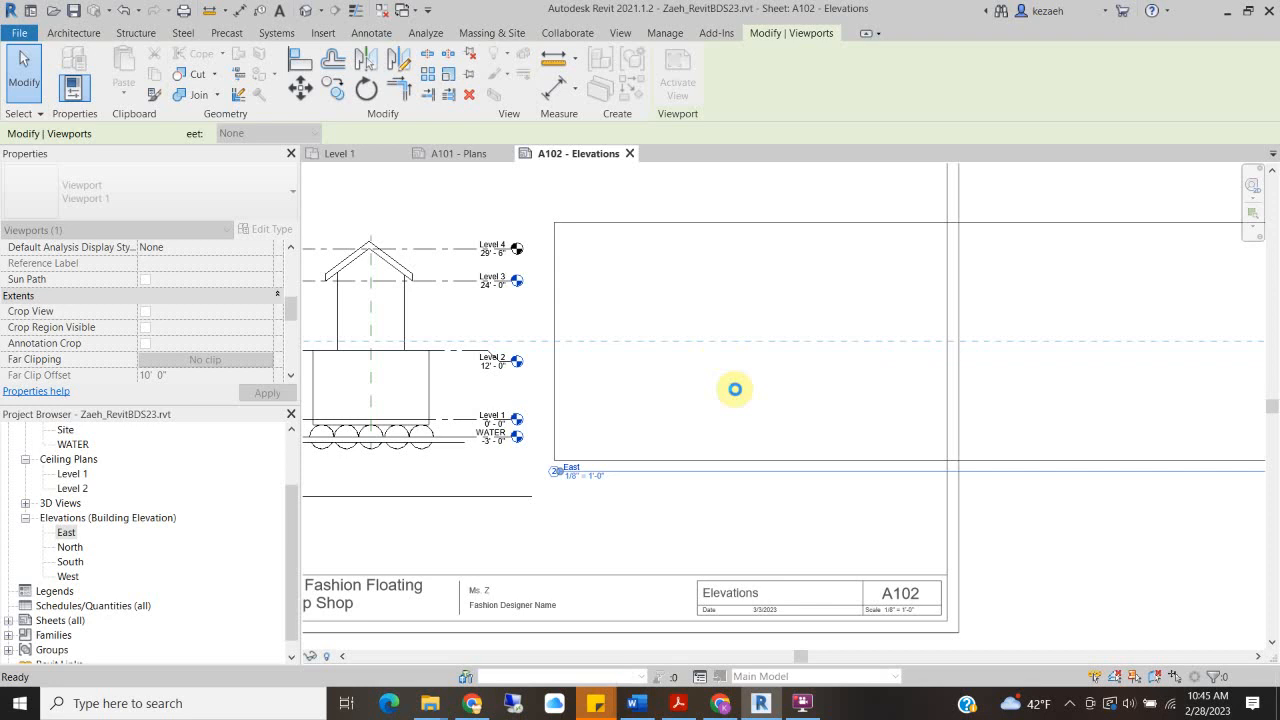
pyautogui.scroll(-2, 760, 386)
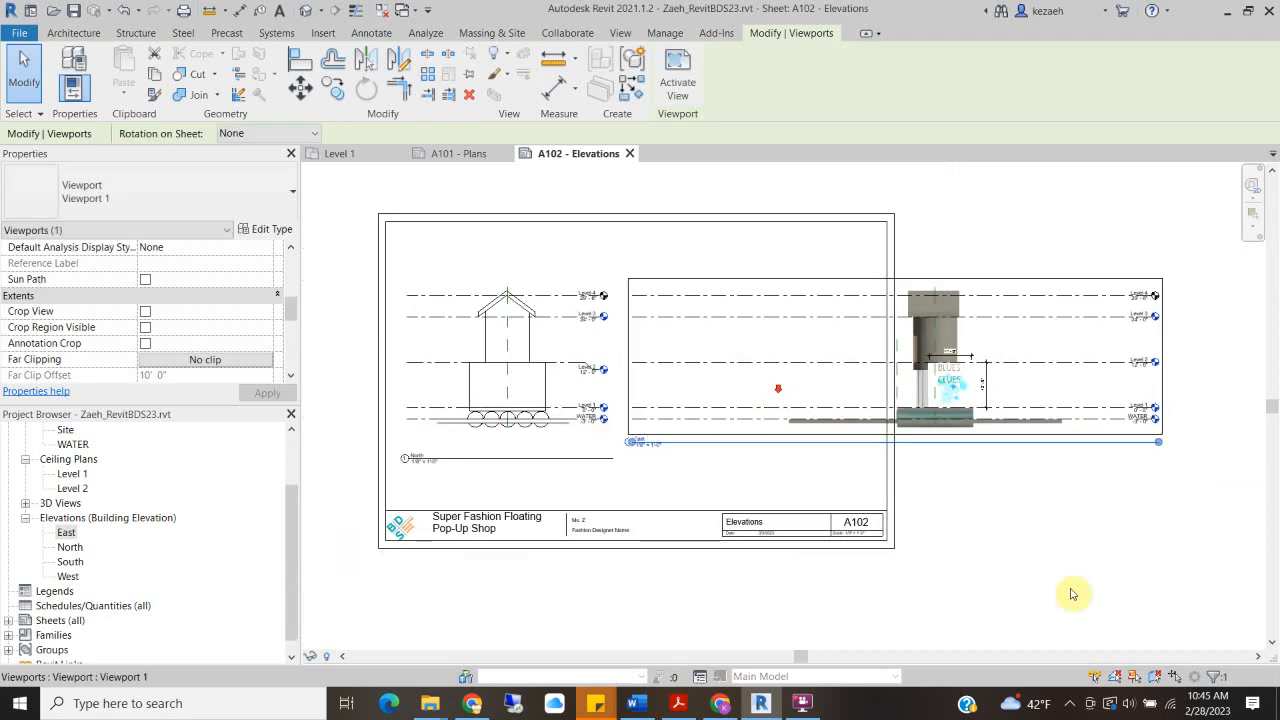
pyautogui.scroll(5, 1043, 363)
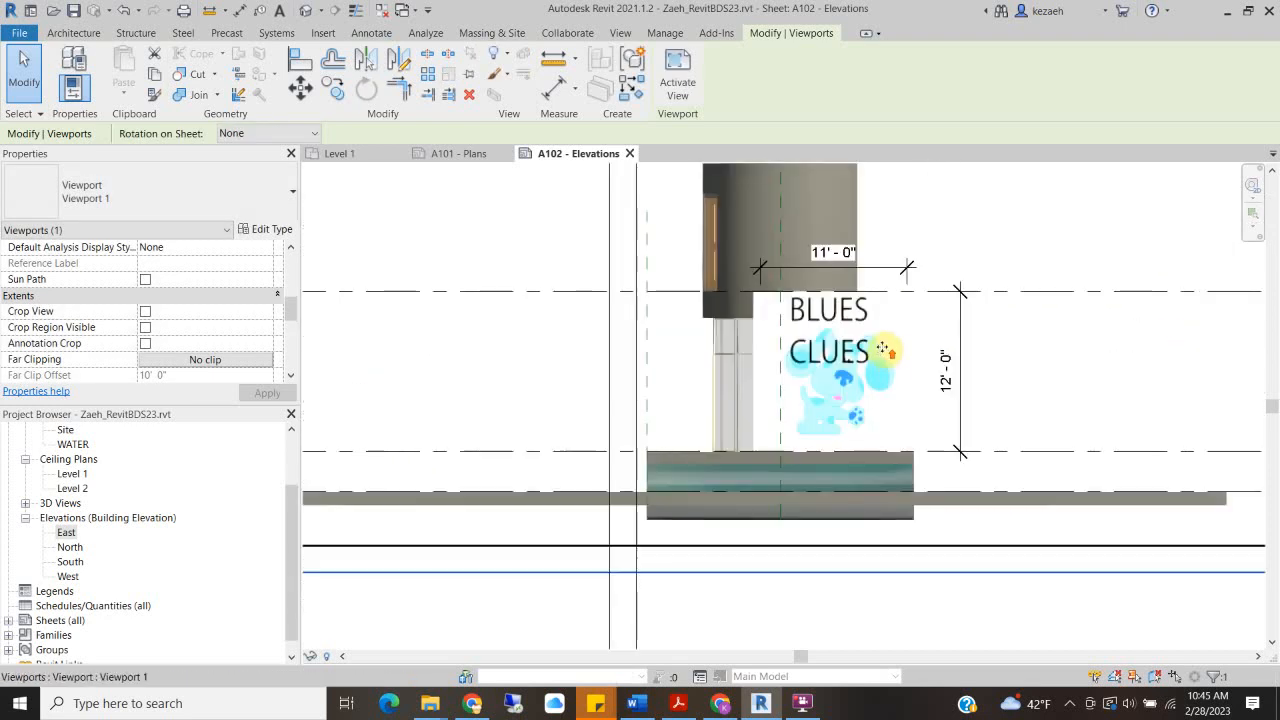
pyautogui.scroll(-5, 928, 291)
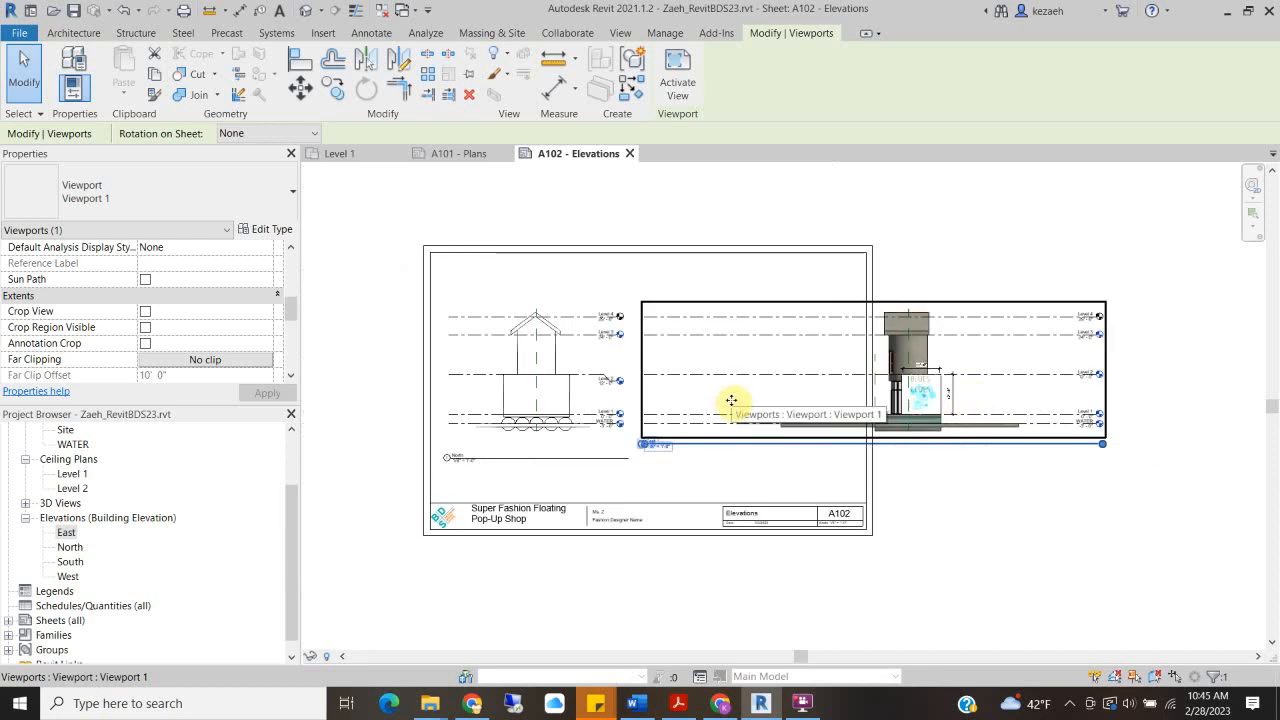
# Activate the East elevation and crop it with a visible crop region, pulling both sides in around the building
pyautogui.doubleClick(733, 385)
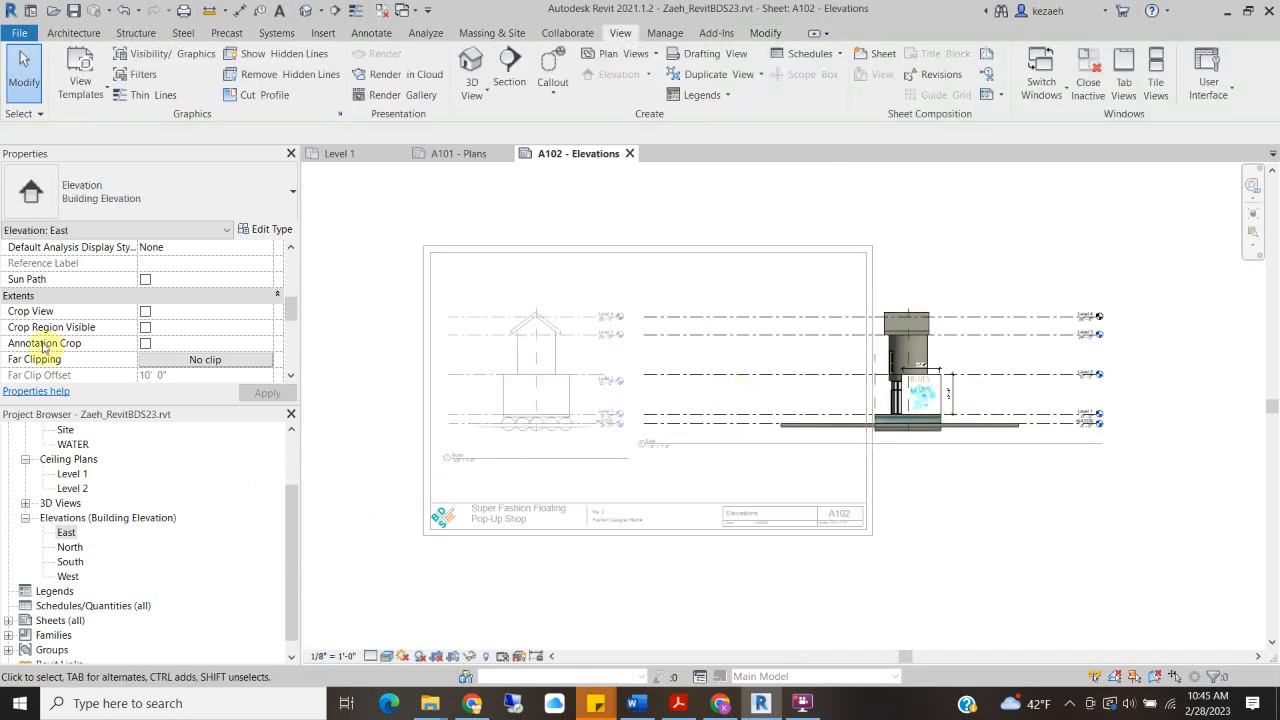
pyautogui.click(145, 327)
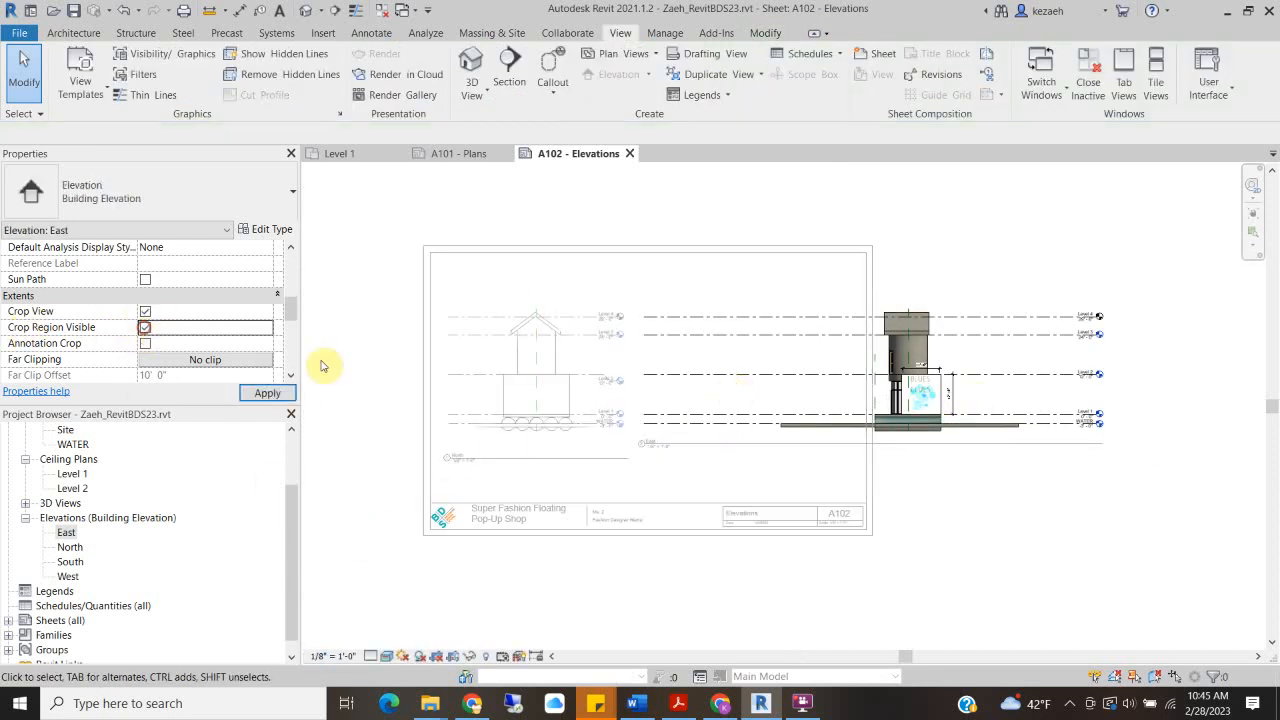
pyautogui.click(600, 375)
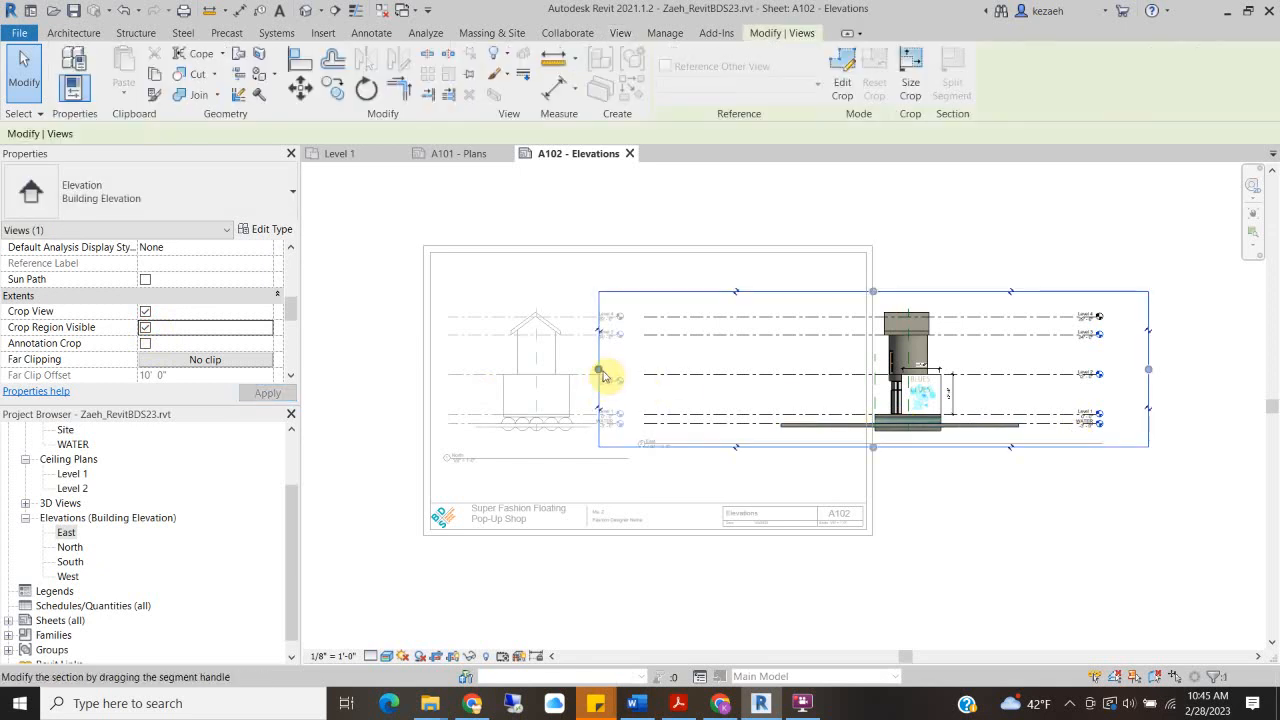
pyautogui.moveTo(623, 370); pyautogui.dragTo(837, 374)
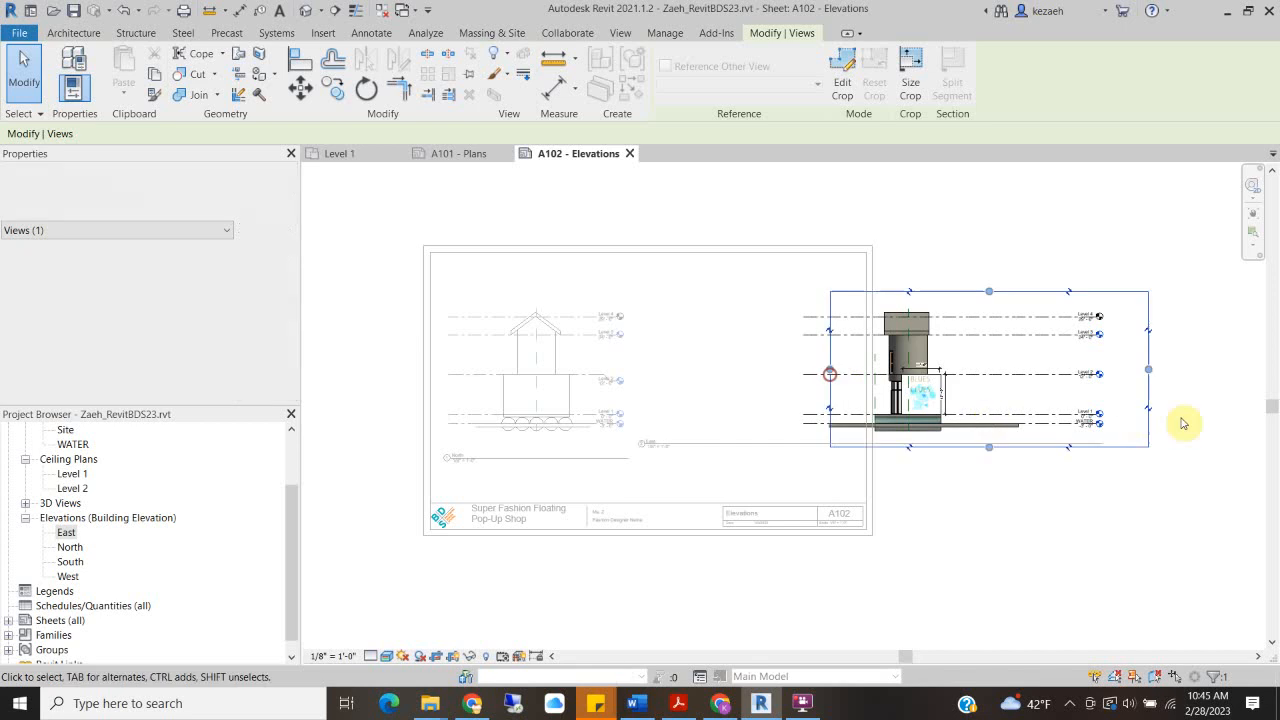
pyautogui.moveTo(1149, 374); pyautogui.dragTo(977, 370)
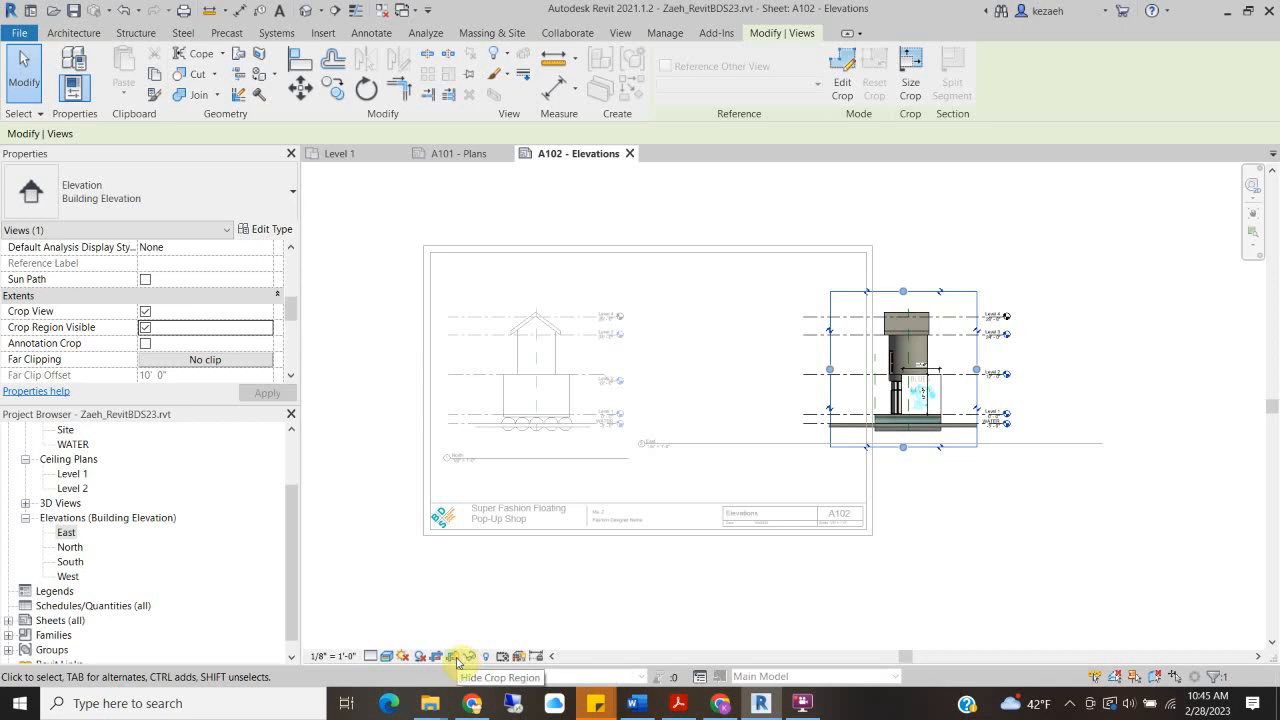
# Hide the East elevation's crop region and deactivate the view
pyautogui.click(145, 327)
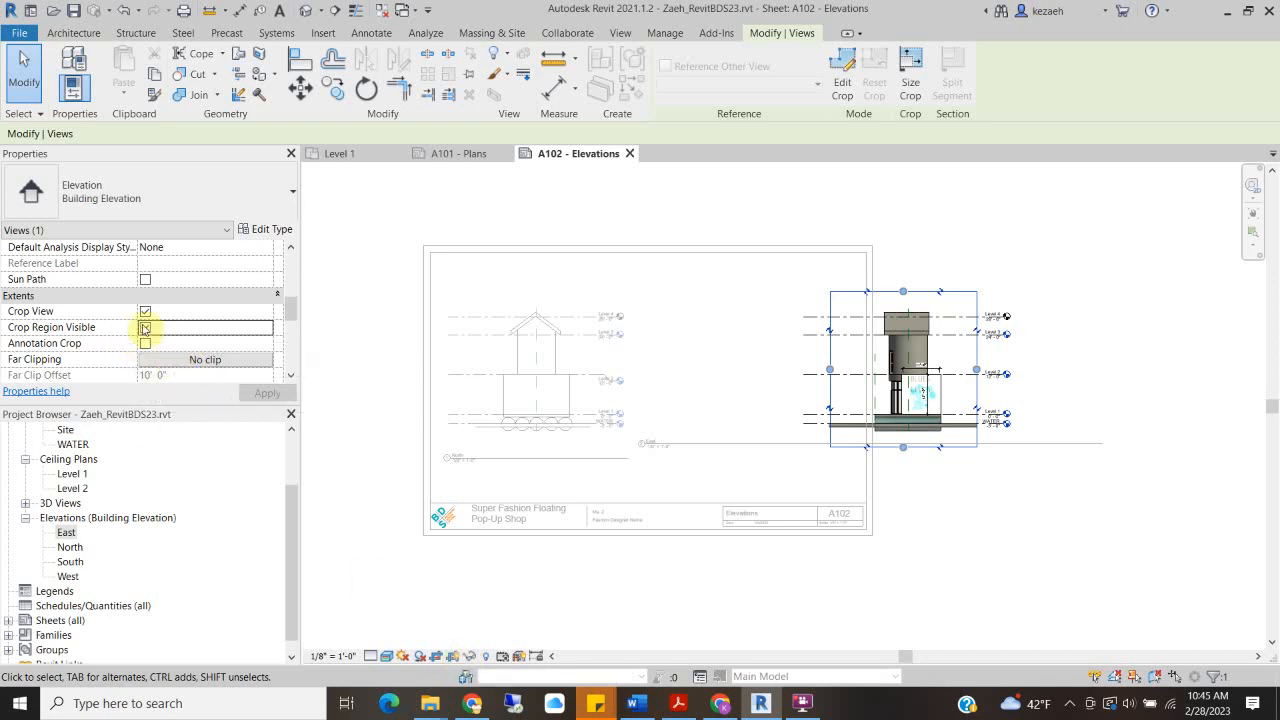
pyautogui.click(1104, 344)
pyautogui.rightClick(1109, 295)
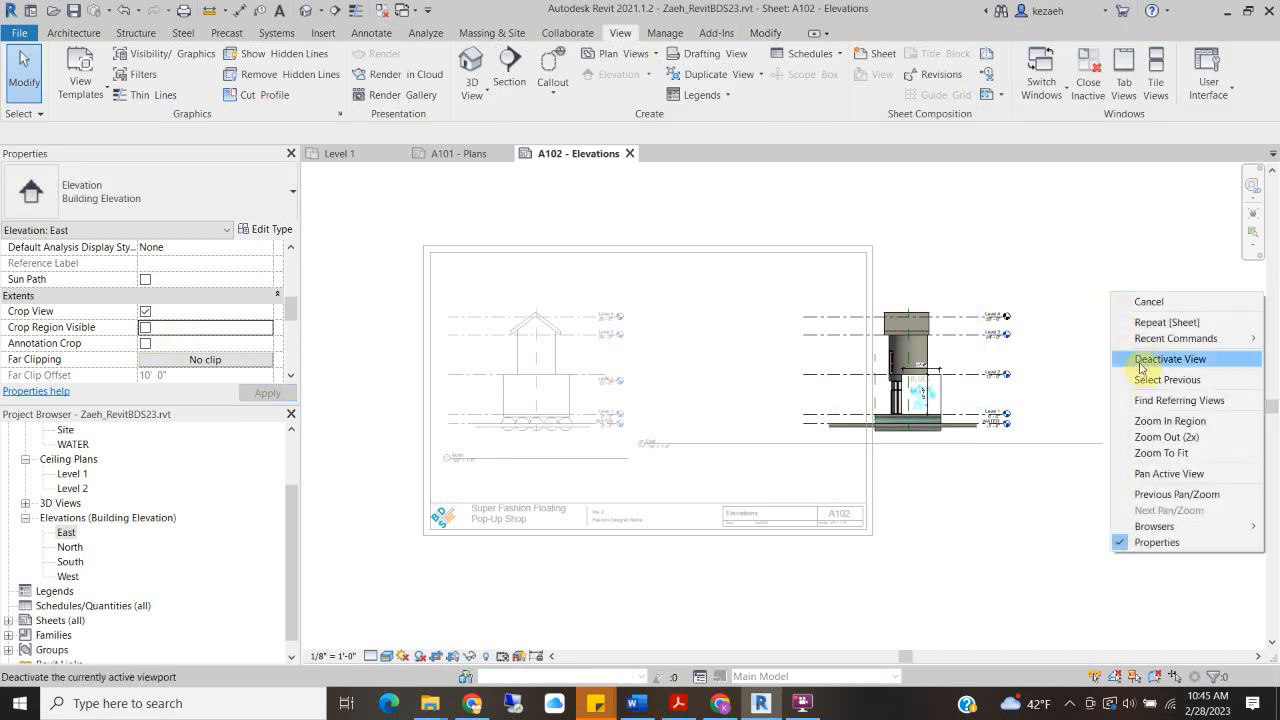
pyautogui.click(1150, 360)
# Move the East viewport into the right half of sheet A102, keeping its levels aligned with the North elevation
pyautogui.moveTo(915, 403); pyautogui.dragTo(771, 400)
pyautogui.click(1154, 371)
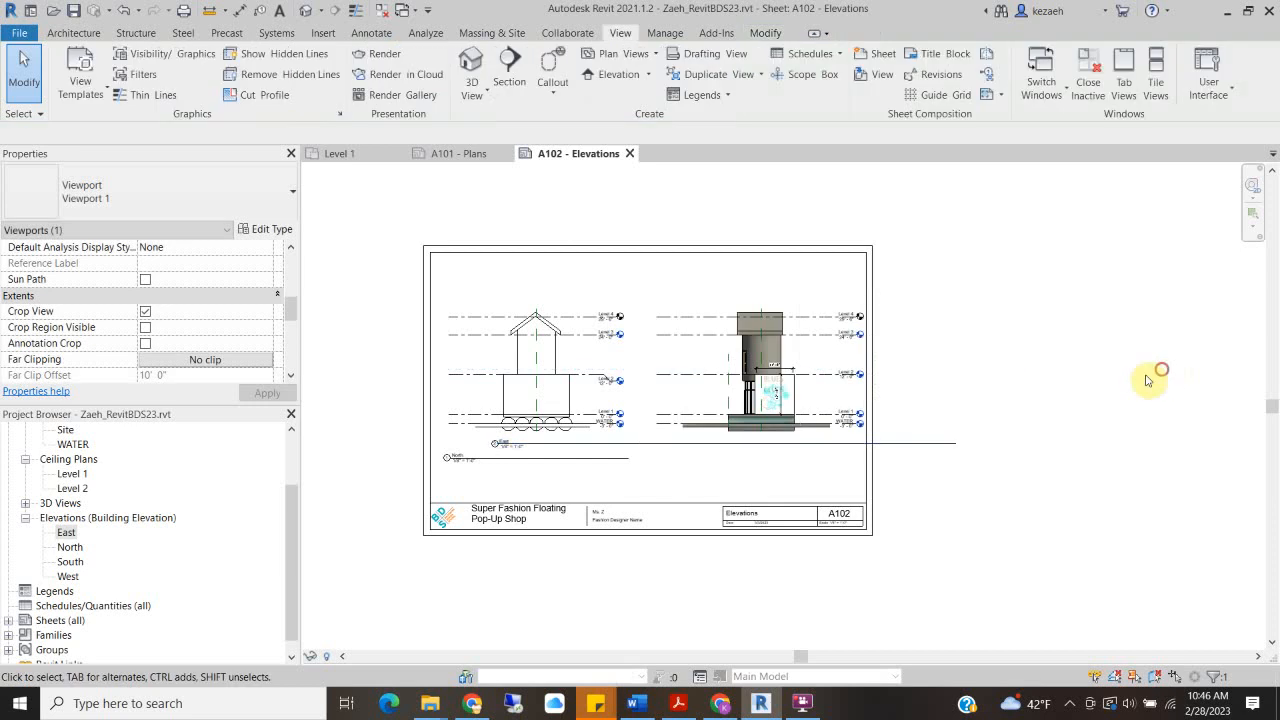
# Move the East view title beneath its elevation, level with the North title, and shorten its line to fit inside the sheet
pyautogui.scroll(2, 750, 472)
pyautogui.moveTo(668, 429); pyautogui.dragTo(965, 448)
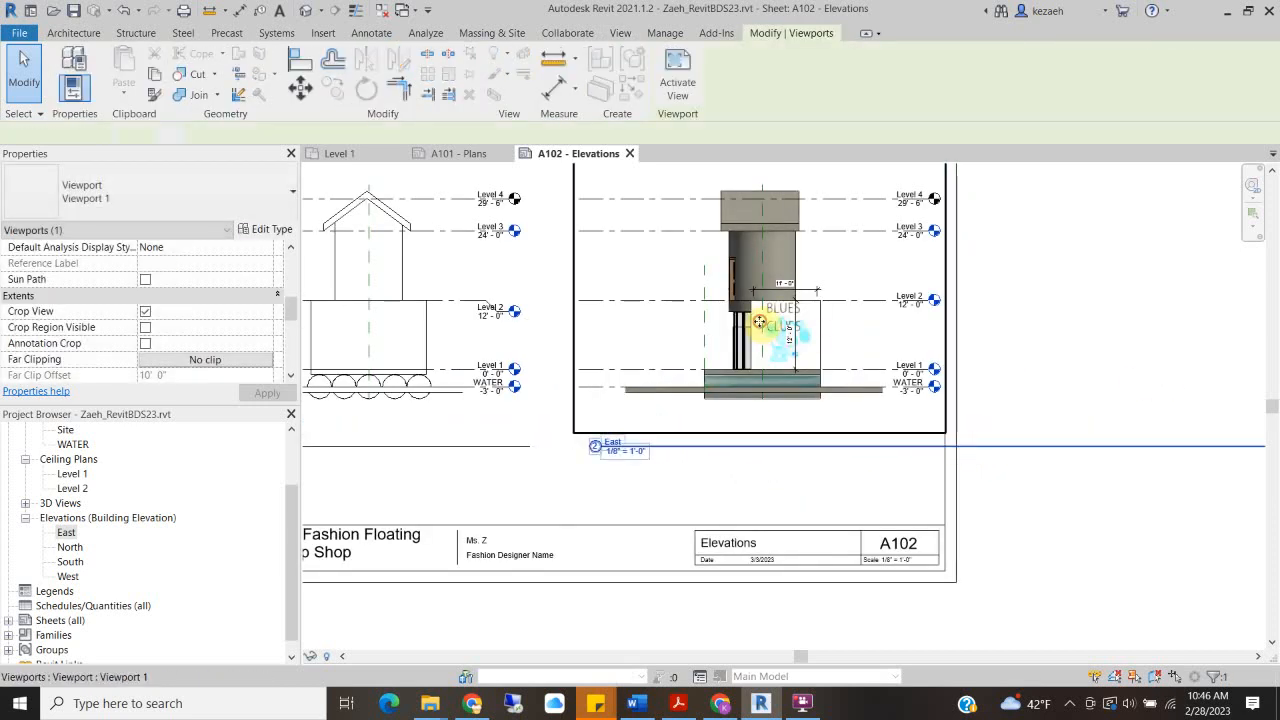
pyautogui.scroll(-2, 770, 335)
pyautogui.moveTo(1184, 405); pyautogui.dragTo(921, 388)
pyautogui.click(1034, 333)
pyautogui.moveTo(614, 423); pyautogui.dragTo(725, 524, button='middle')
pyautogui.click(839, 449)
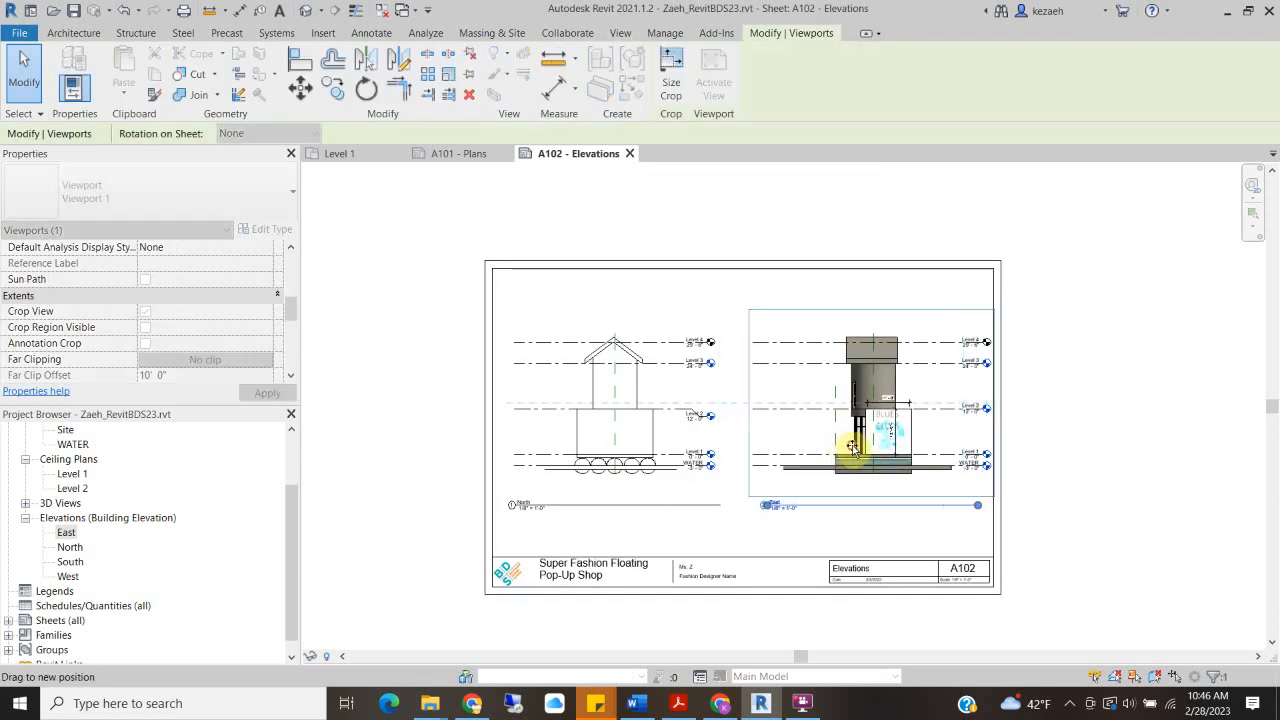
pyautogui.click(1143, 446)
pyautogui.scroll(1, 797, 466)
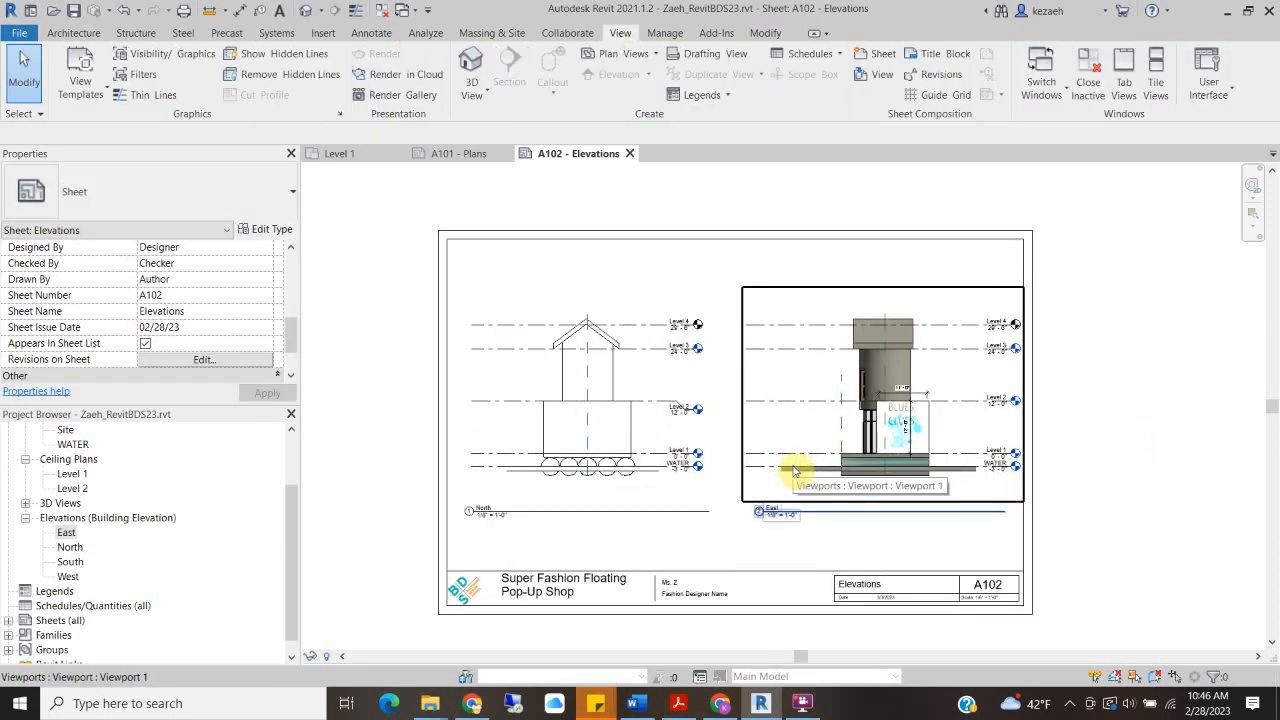
# Enlarge the North elevation to a view scale of 3/16" = 1'-0" and reposition its viewport and title in the left half of the sheet
pyautogui.click(600, 440)
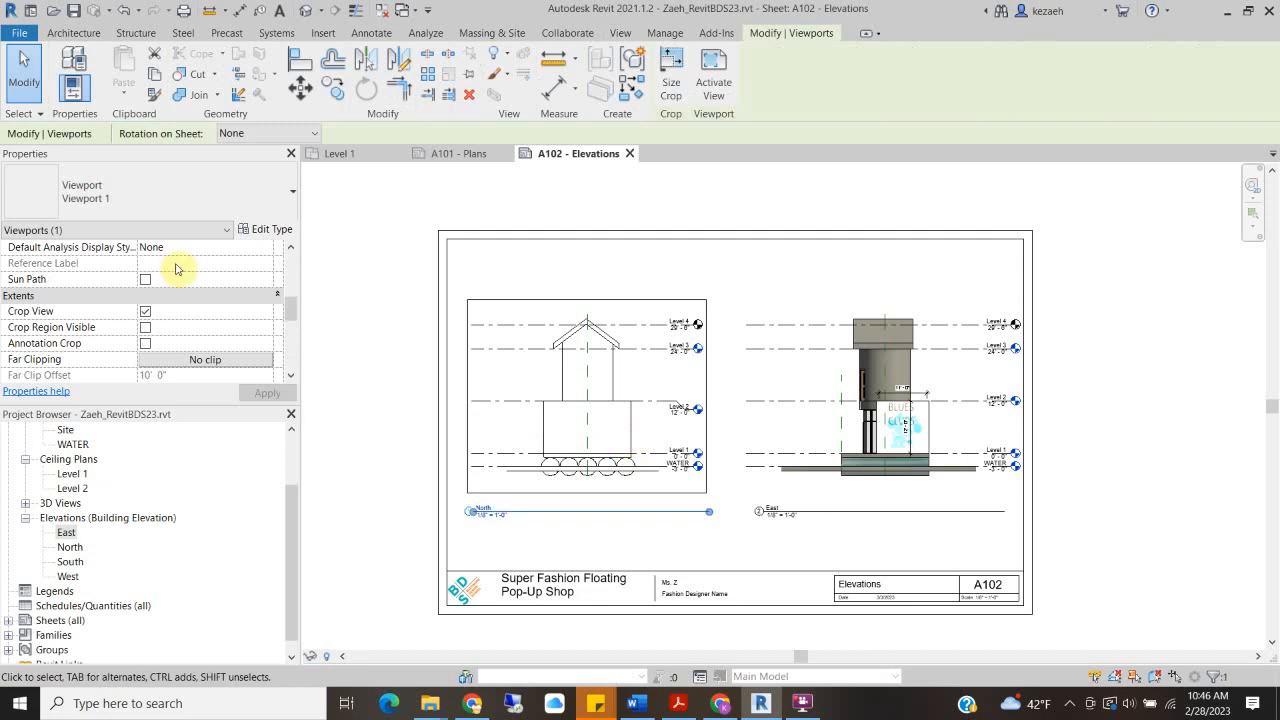
pyautogui.scroll(-3, 110, 344)
pyautogui.scroll(5, 193, 318)
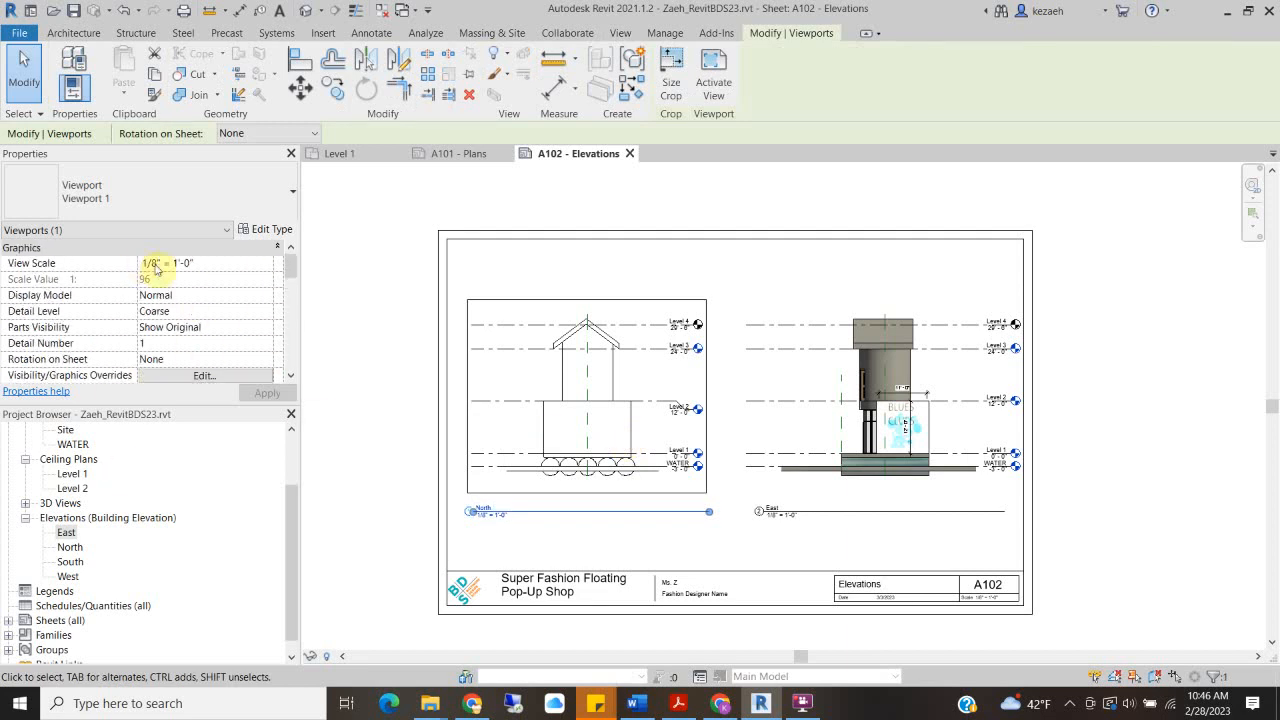
pyautogui.click(266, 265)
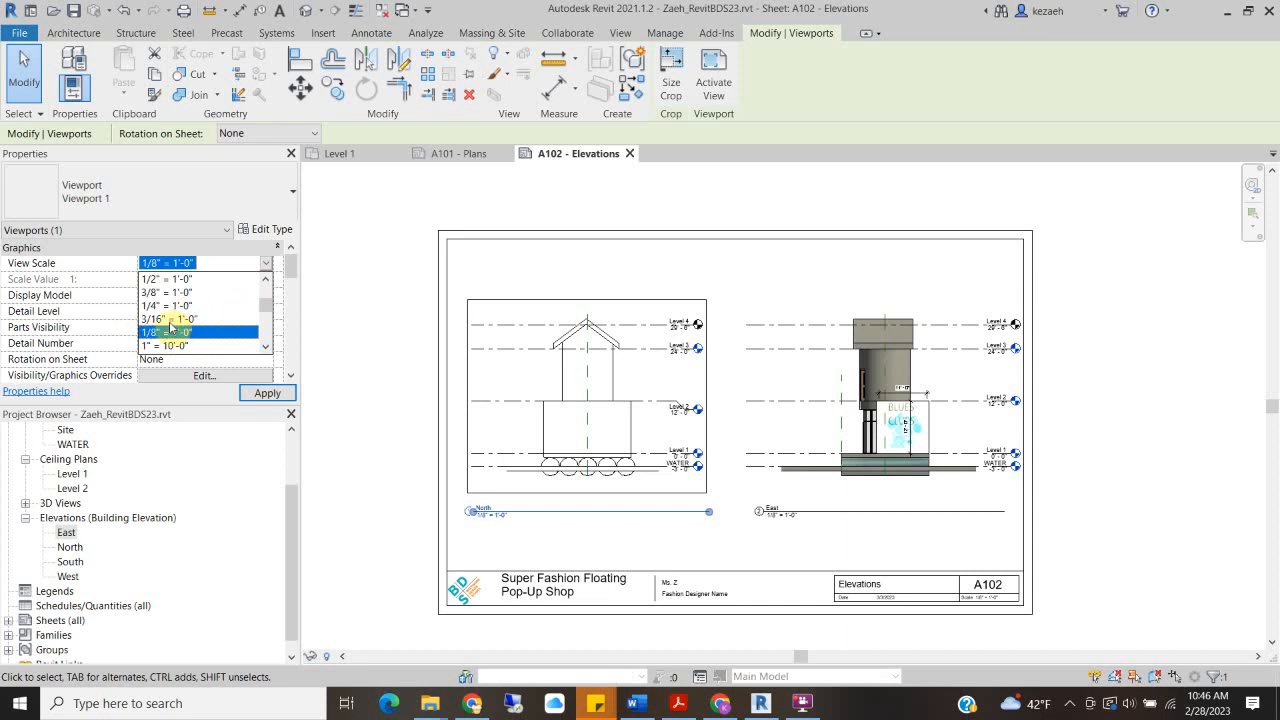
pyautogui.click(170, 319)
pyautogui.moveTo(651, 357); pyautogui.dragTo(609, 380)
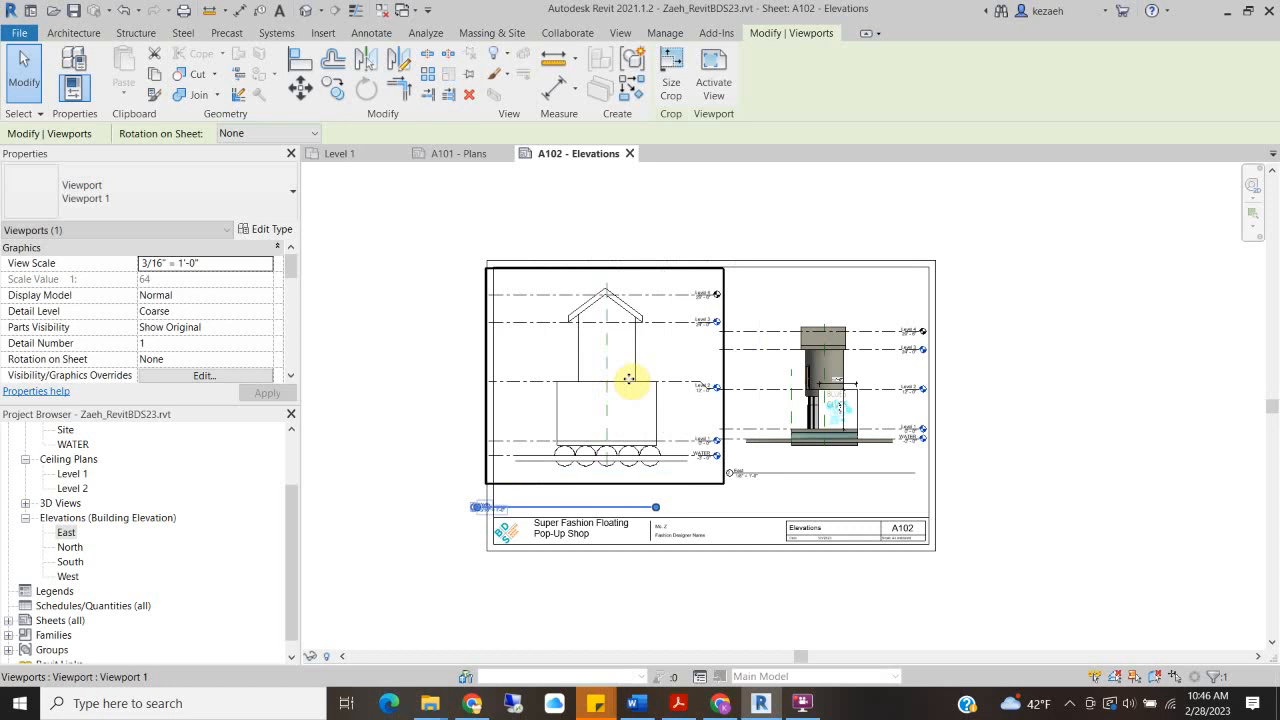
pyautogui.moveTo(623, 390); pyautogui.dragTo(625, 388)
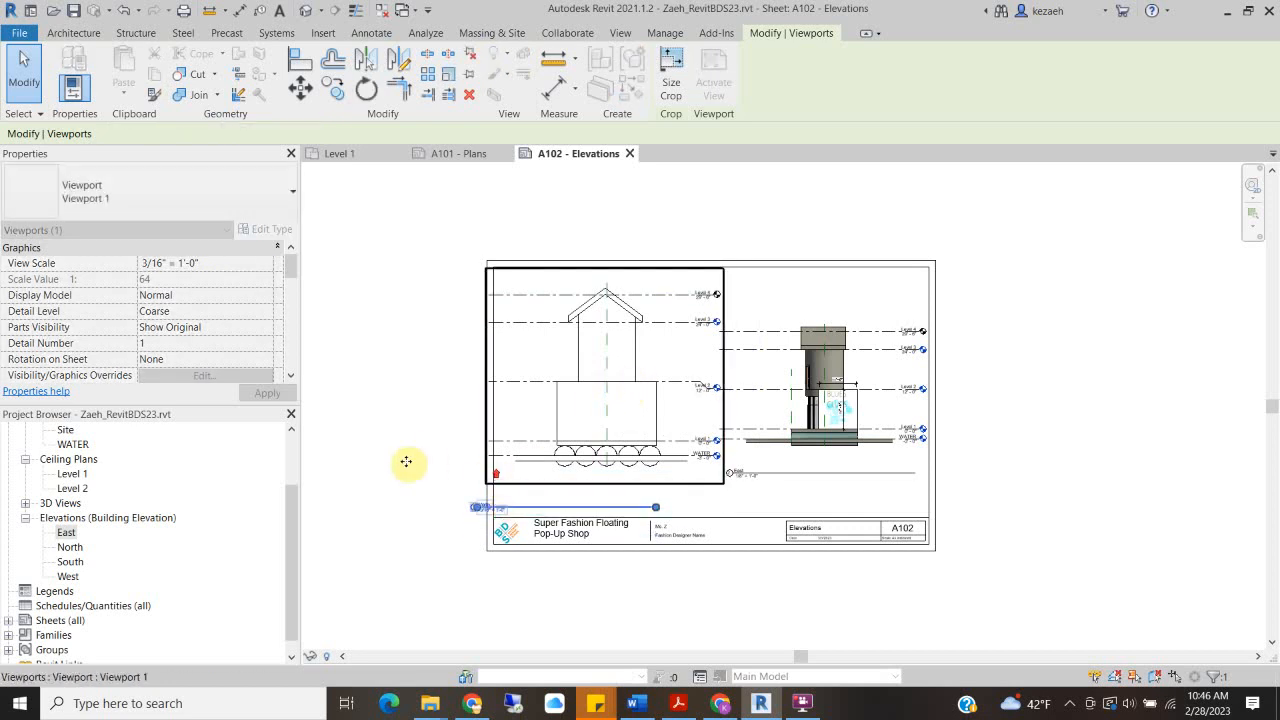
pyautogui.click(428, 461)
pyautogui.scroll(2, 440, 465)
pyautogui.moveTo(545, 527); pyautogui.dragTo(580, 527)
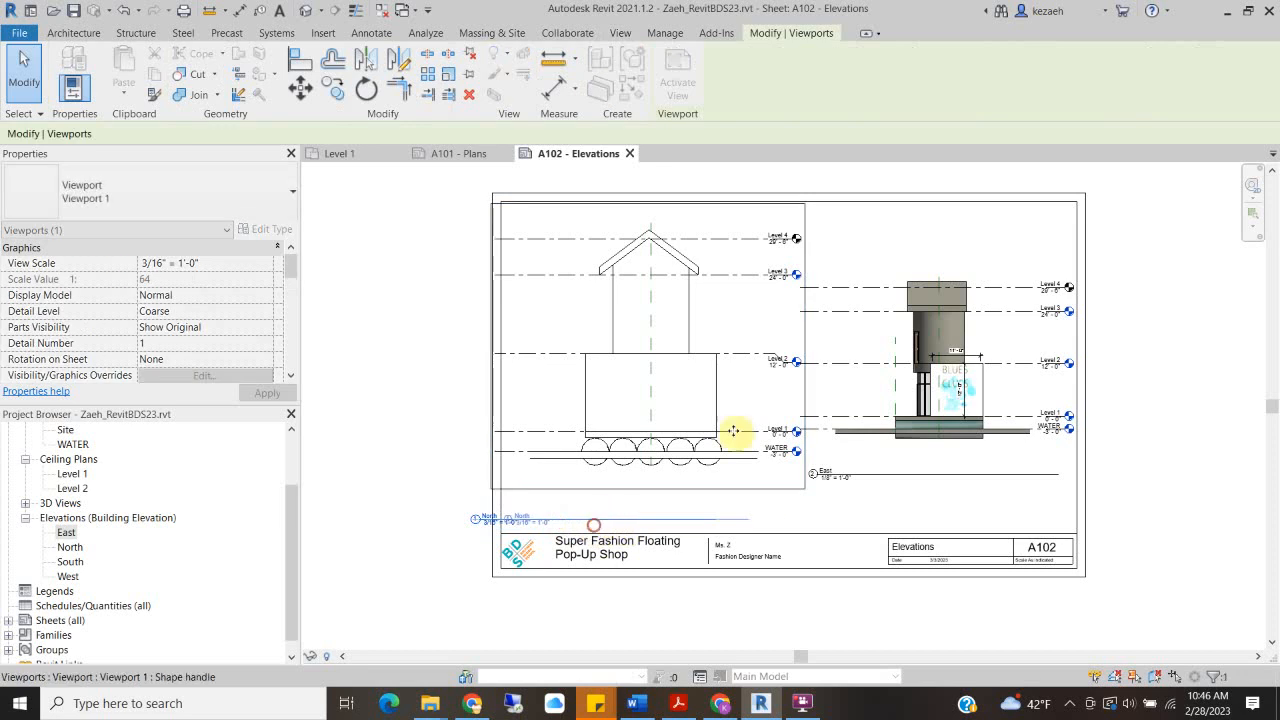
# Set the East elevation's view scale to 3/16" = 1'-0", line it up with North, and shift the North viewport left for room
pyautogui.click(930, 365)
pyautogui.click(268, 265)
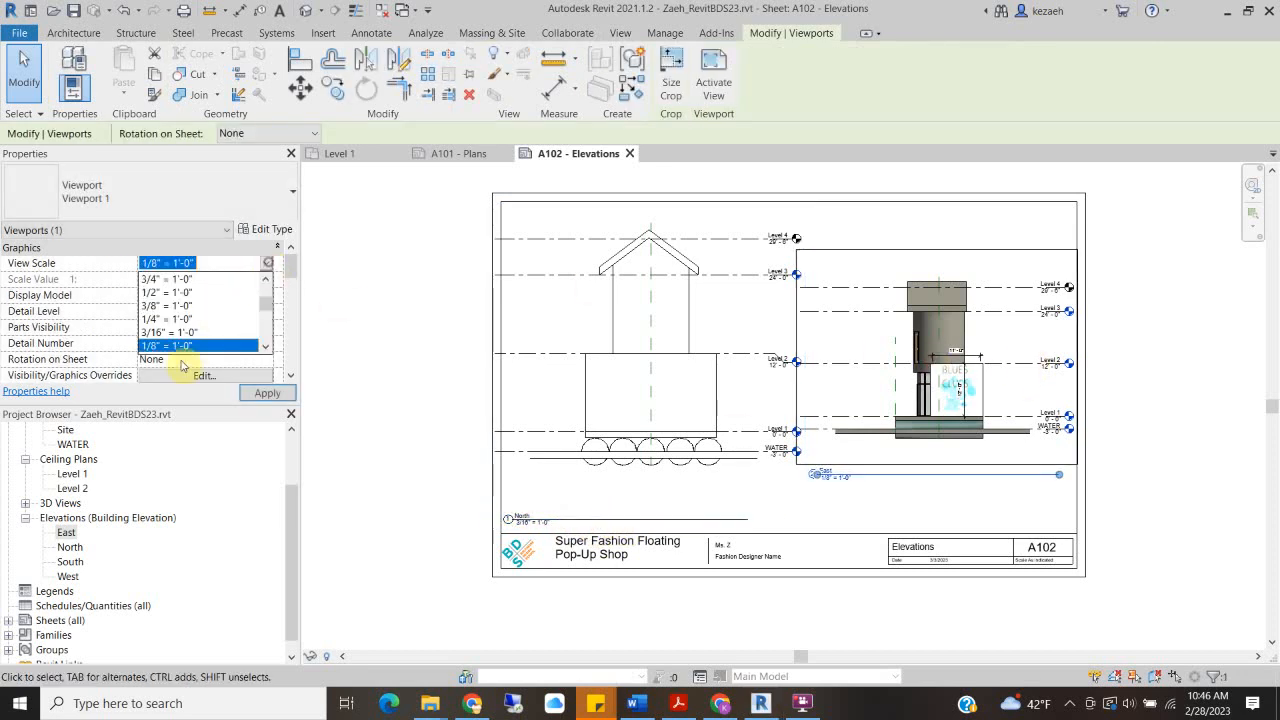
pyautogui.click(170, 332)
pyautogui.moveTo(971, 357); pyautogui.dragTo(965, 378)
pyautogui.scroll(-1, 909, 364)
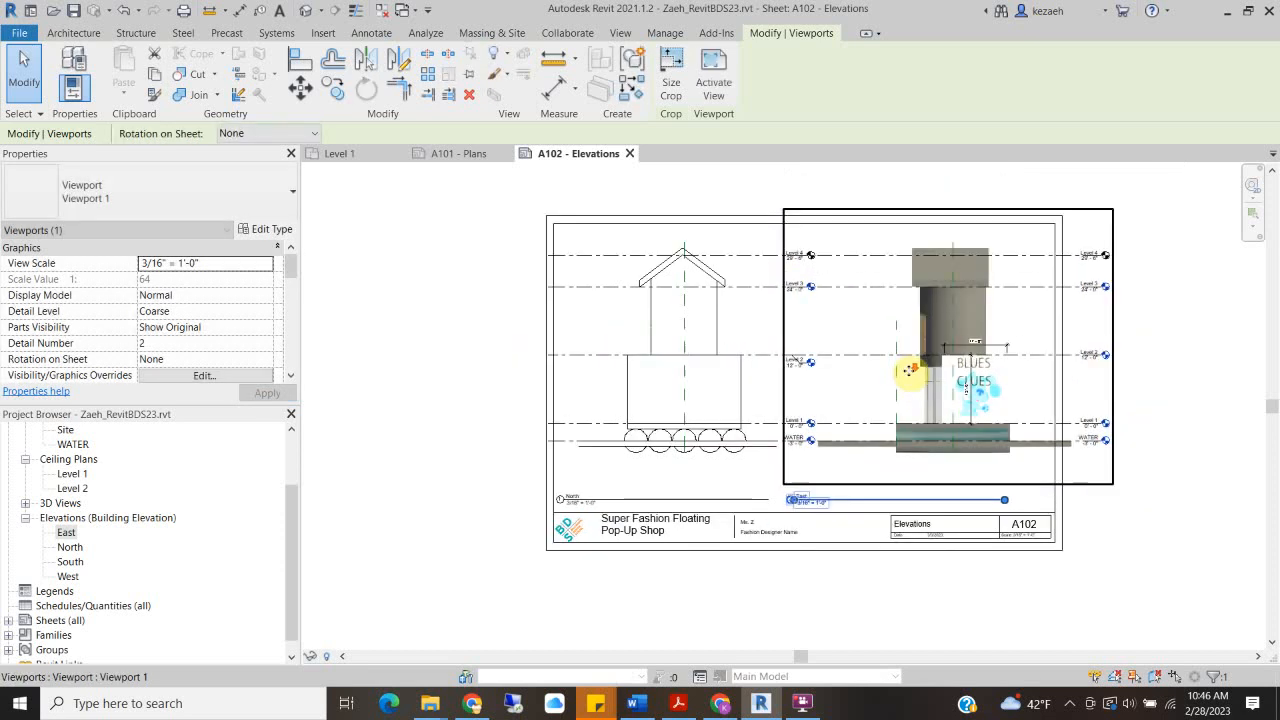
pyautogui.moveTo(729, 374); pyautogui.dragTo(708, 371)
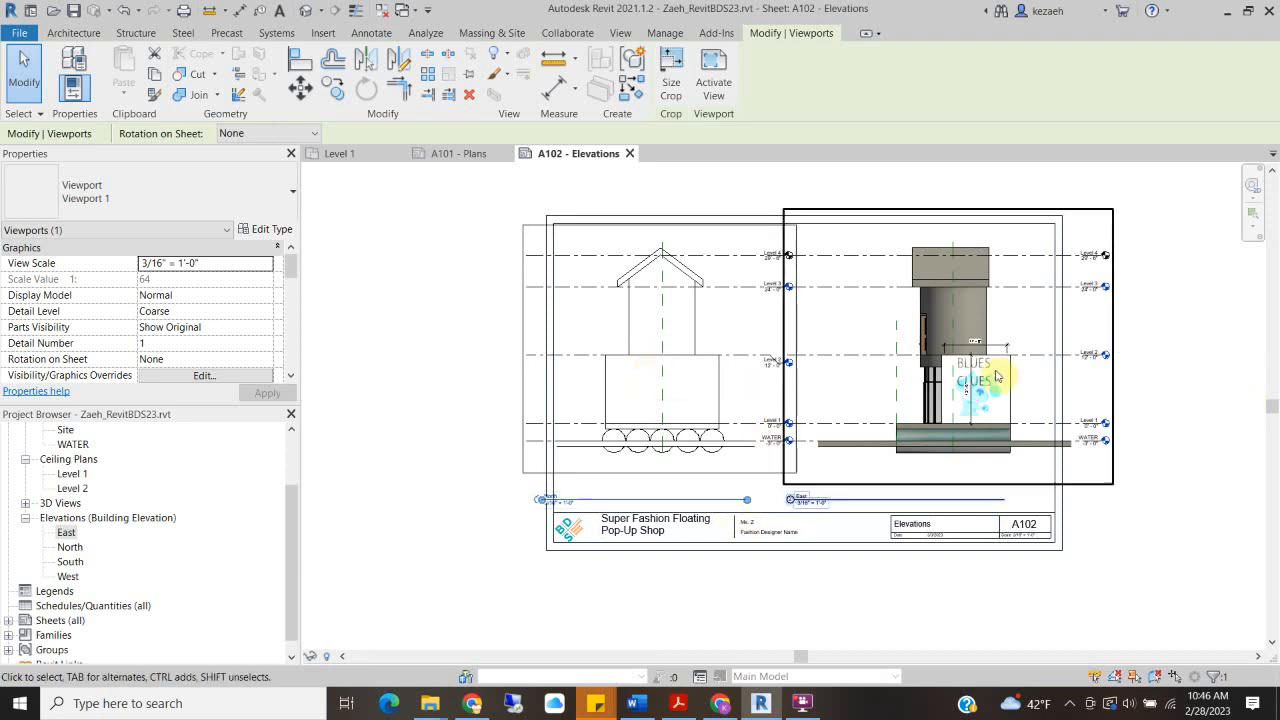
# Set the North elevation's view scale back to 1/8" = 1'-0" and move its viewport inside the left half of the sheet
pyautogui.click(258, 264)
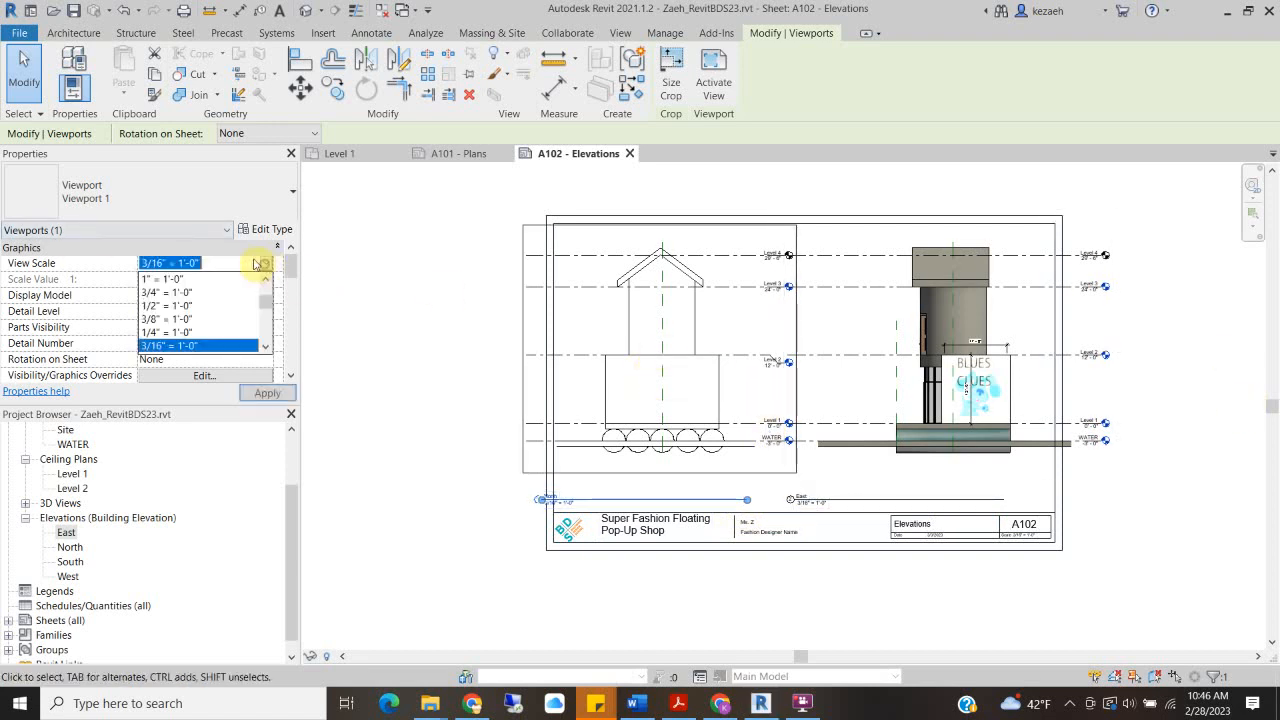
pyautogui.scroll(-2, 180, 310)
pyautogui.click(166, 292)
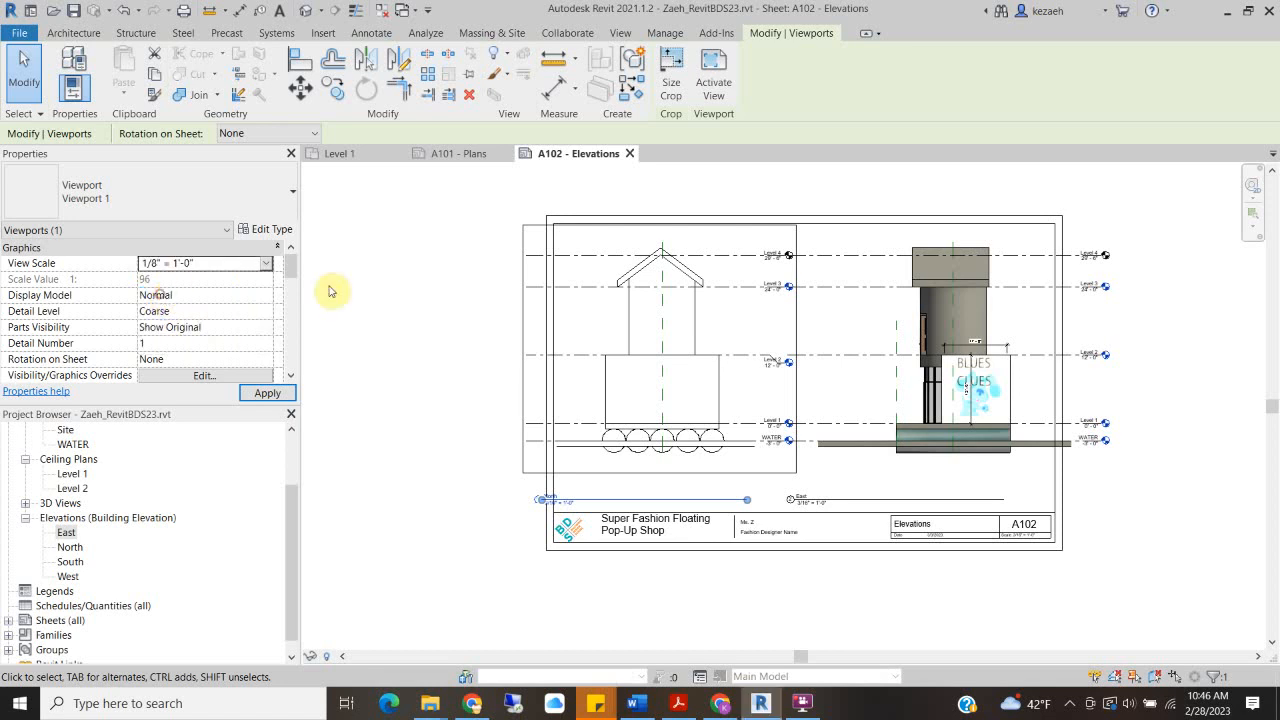
pyautogui.moveTo(616, 393); pyautogui.dragTo(653, 352)
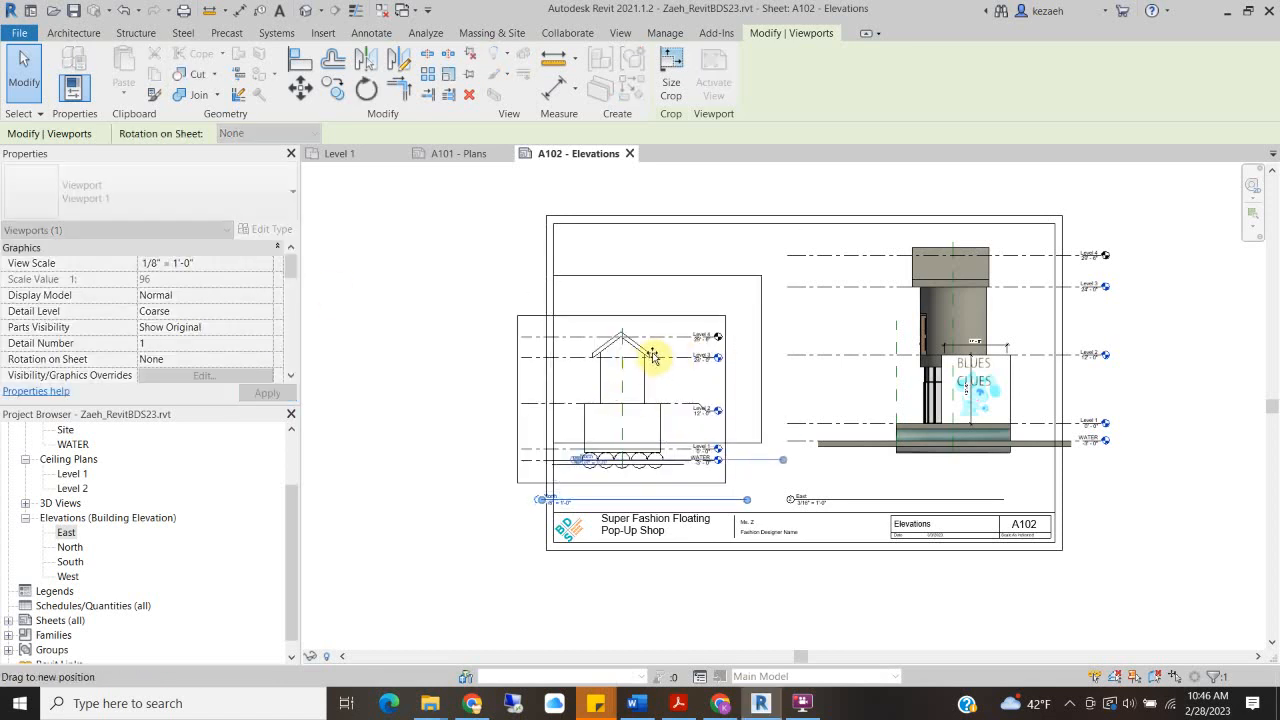
pyautogui.click(366, 326)
pyautogui.moveTo(720, 462)
pyautogui.mouseDown()
pyautogui.moveTo(691, 463)
pyautogui.moveTo(708, 464)
pyautogui.mouseUp()
# Set the East elevation's view scale back to 1/8" = 1'-0" and move its viewport so its levels align with North
pyautogui.click(848, 376)
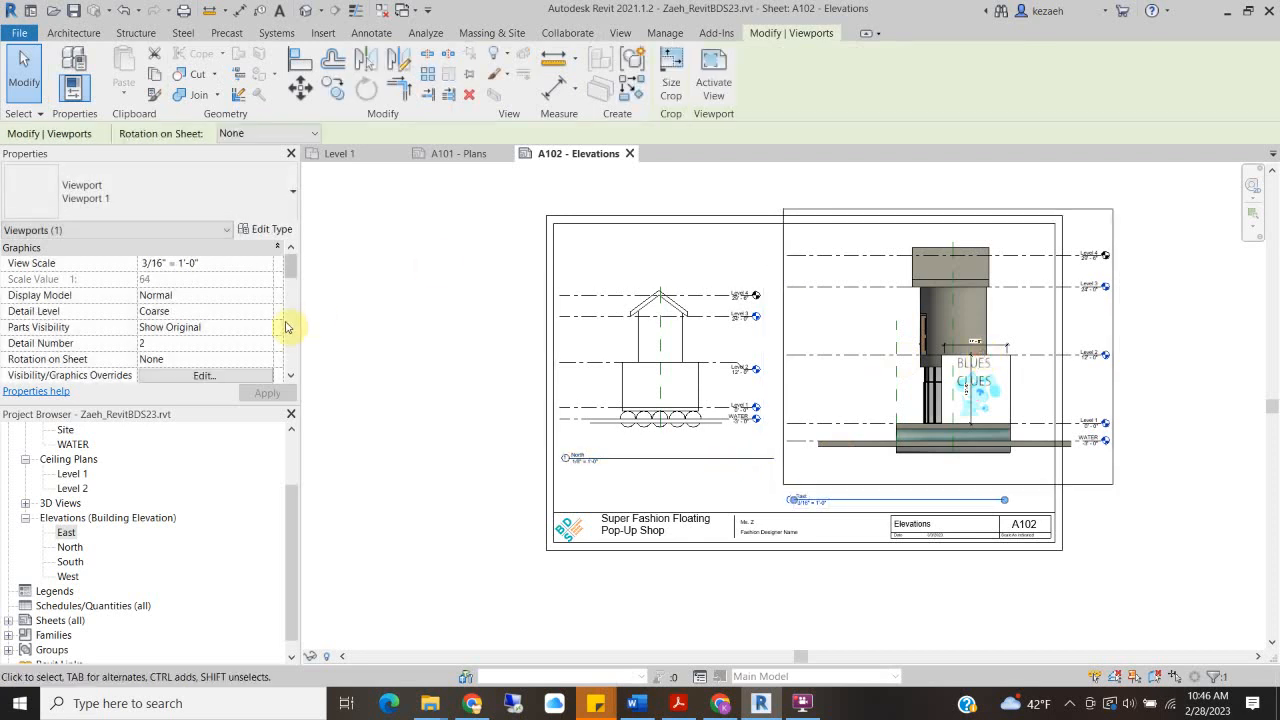
pyautogui.click(265, 263)
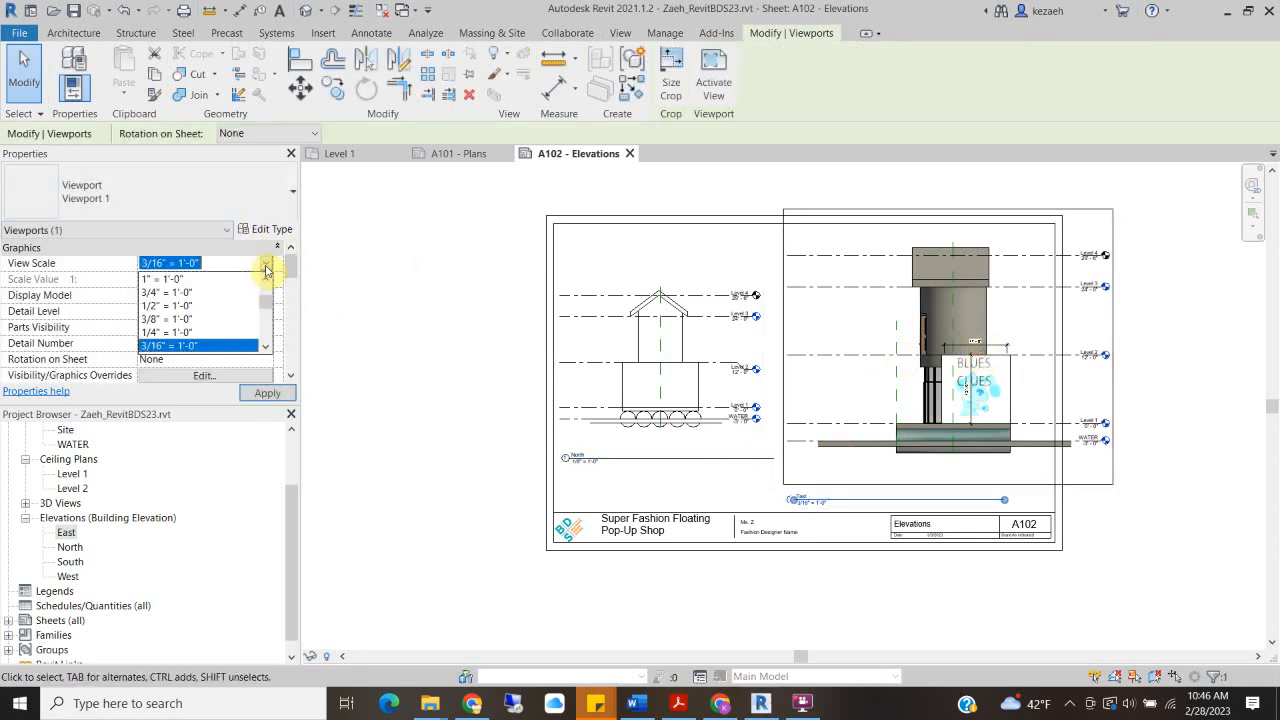
pyautogui.scroll(-1, 266, 314)
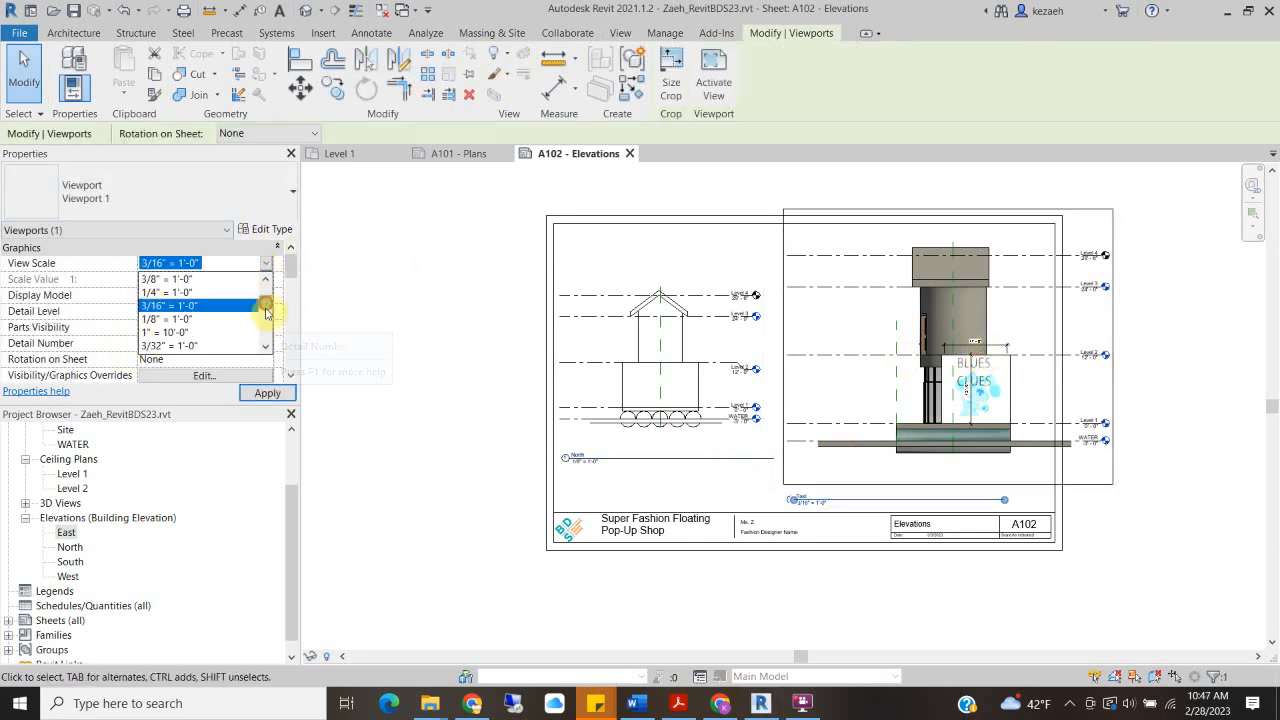
pyautogui.click(185, 320)
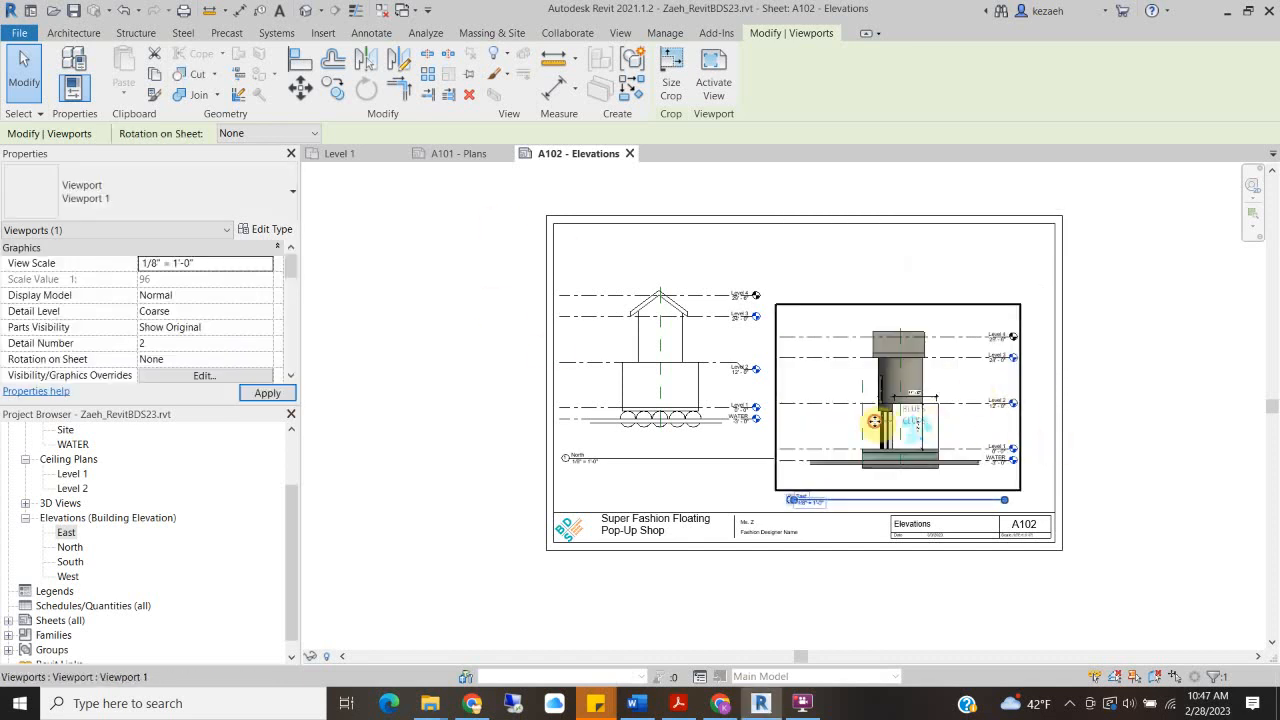
pyautogui.moveTo(895, 395); pyautogui.dragTo(893, 386)
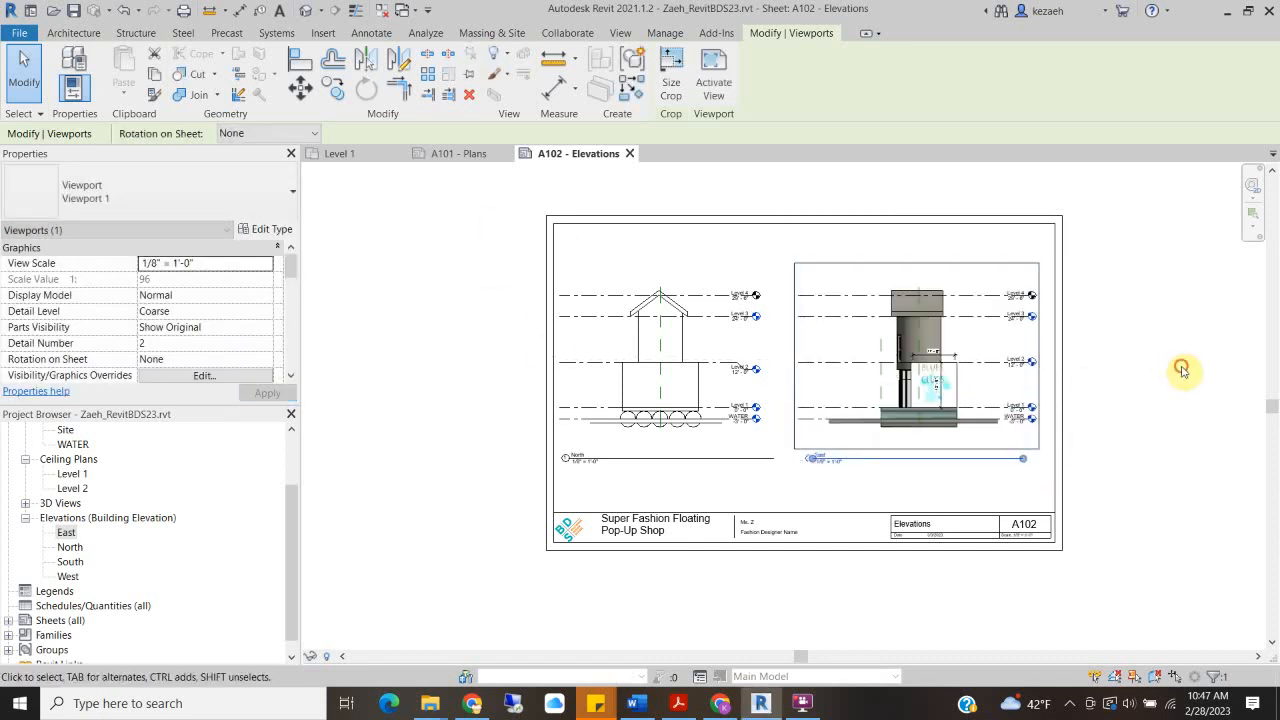
pyautogui.click(1180, 366)
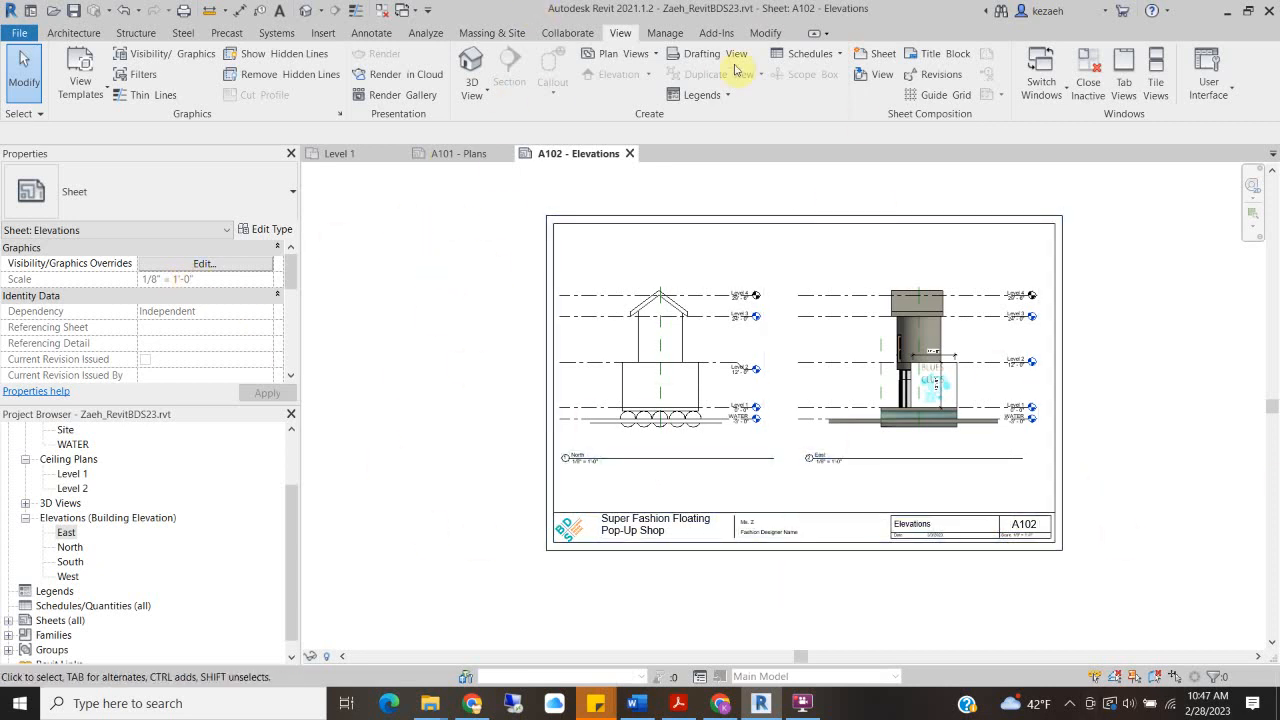
# Create sheet A103 with the BDS 11 x 17 Horizontal title block and name it Perspective Views
pyautogui.click(877, 54)
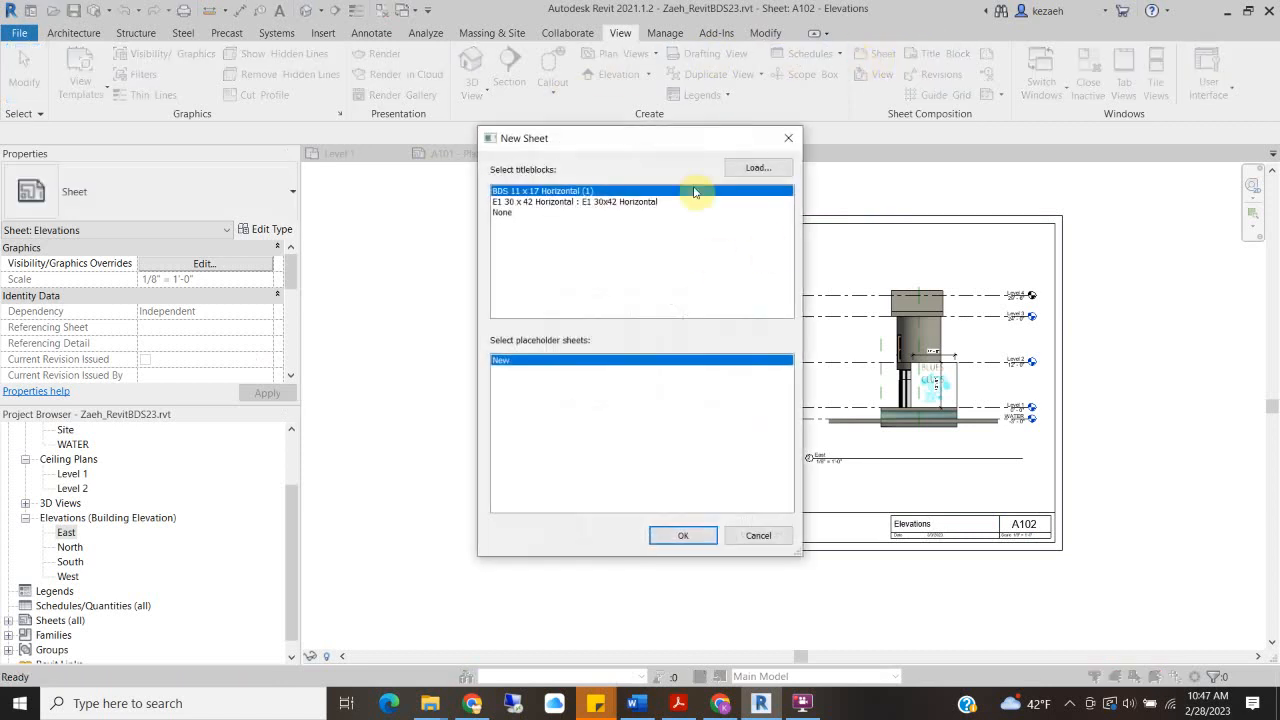
pyautogui.click(674, 537)
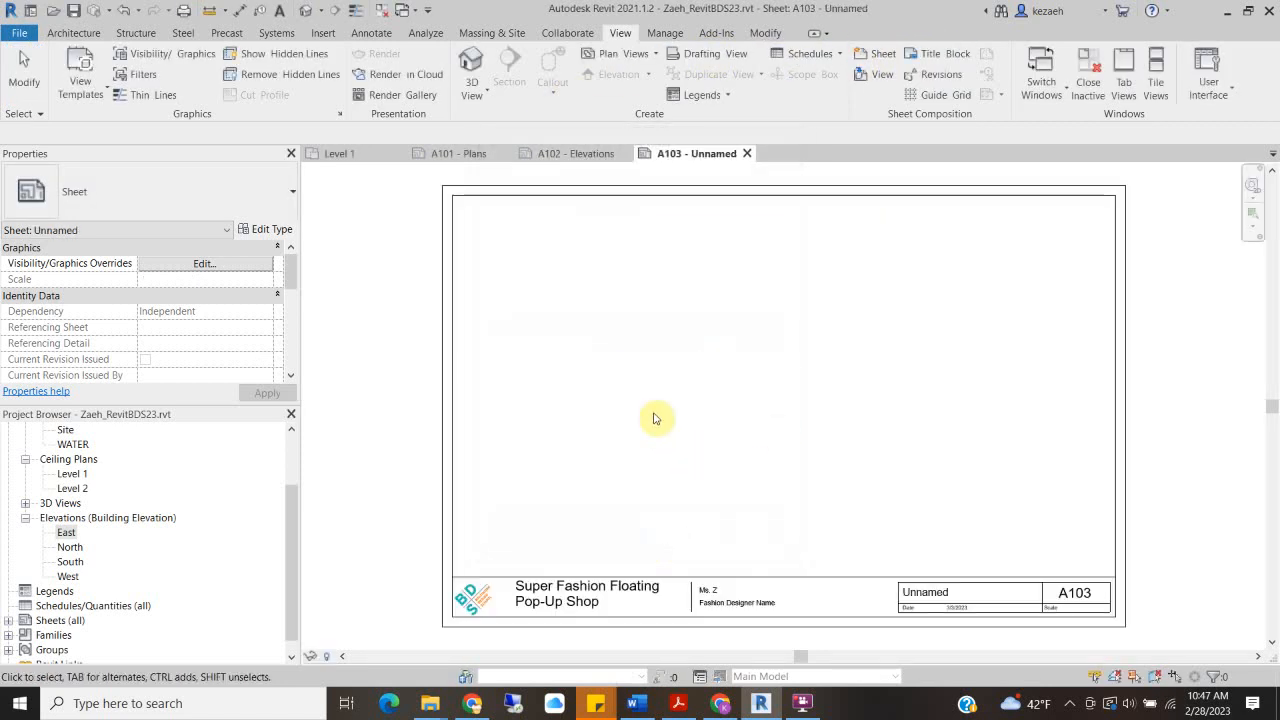
pyautogui.click(934, 594)
pyautogui.click(940, 592)
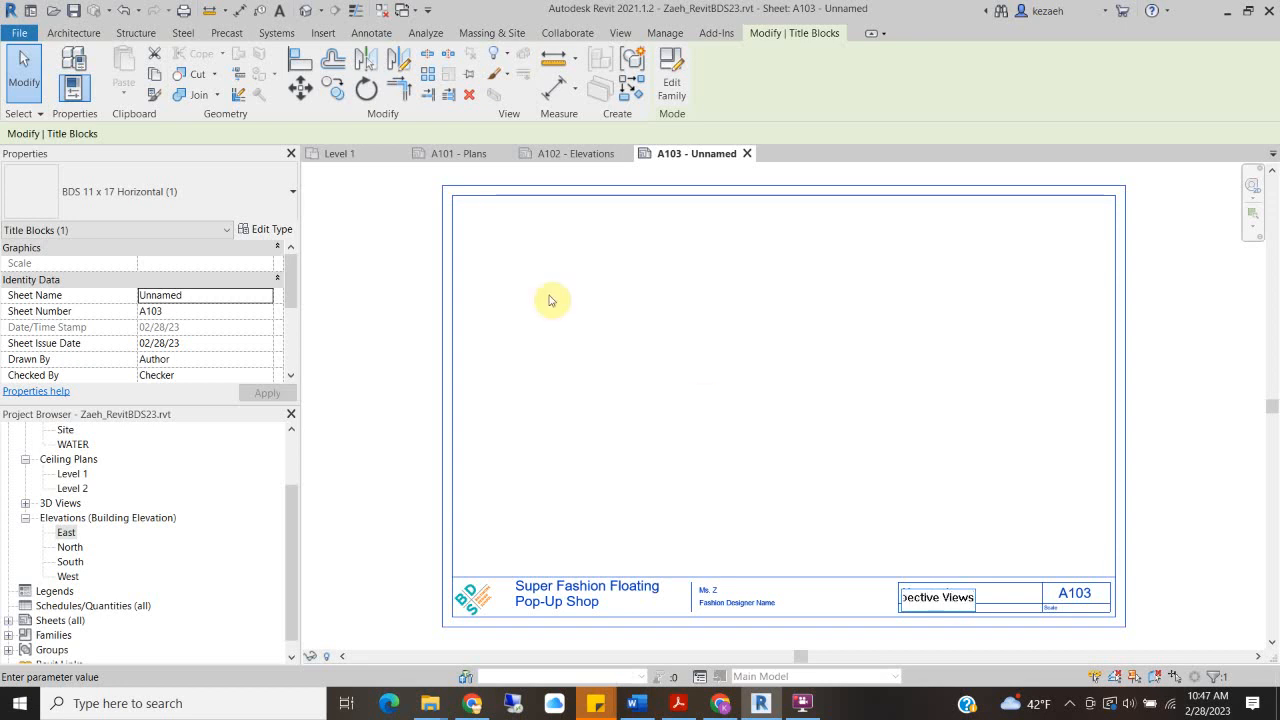
pyautogui.click(375, 437)
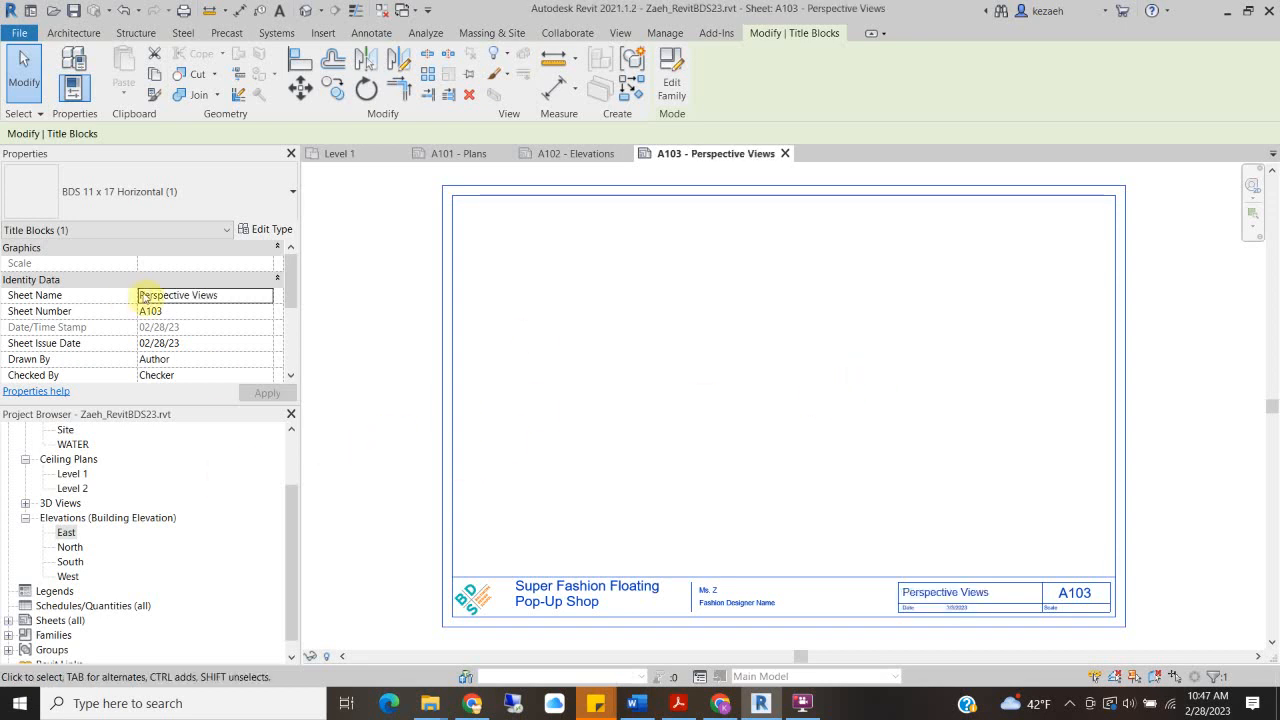
# In the Level 1 floor plan, toggle the view crop and place a perspective camera southeast of the building, aimed northwest across it
pyautogui.scroll(3, 100, 510)
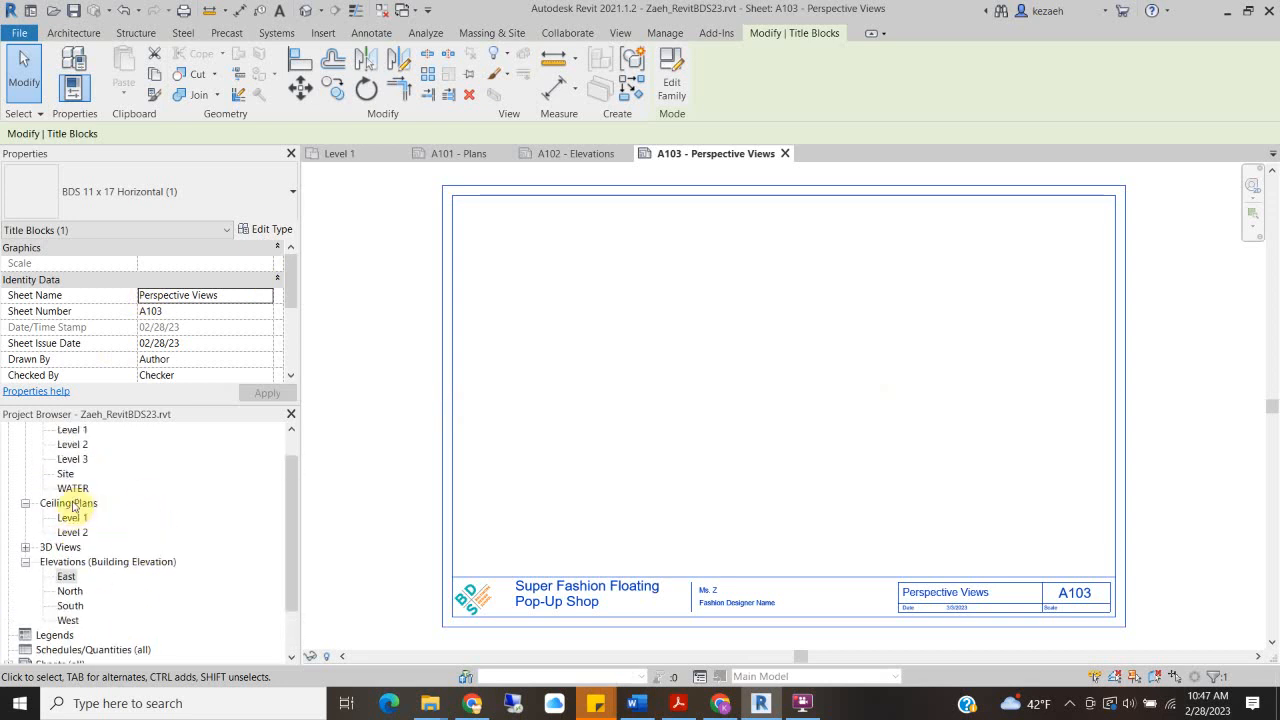
pyautogui.doubleClick(72, 459)
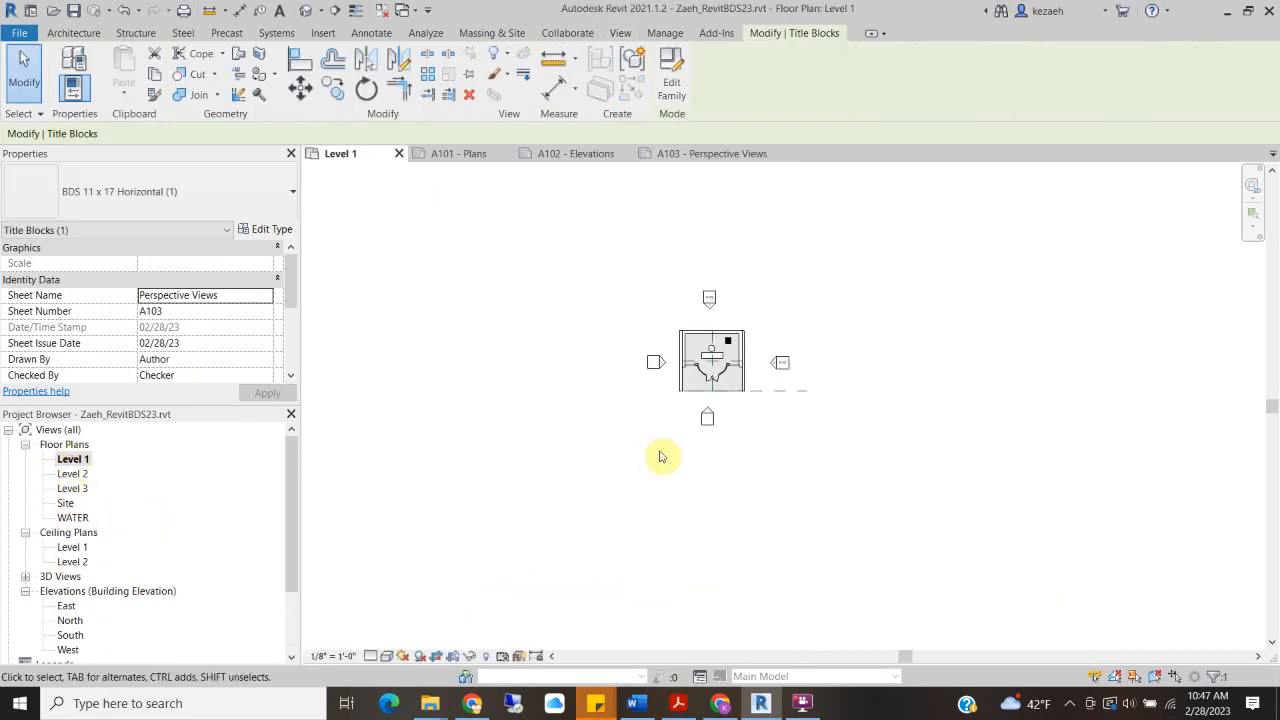
pyautogui.scroll(2, 712, 375)
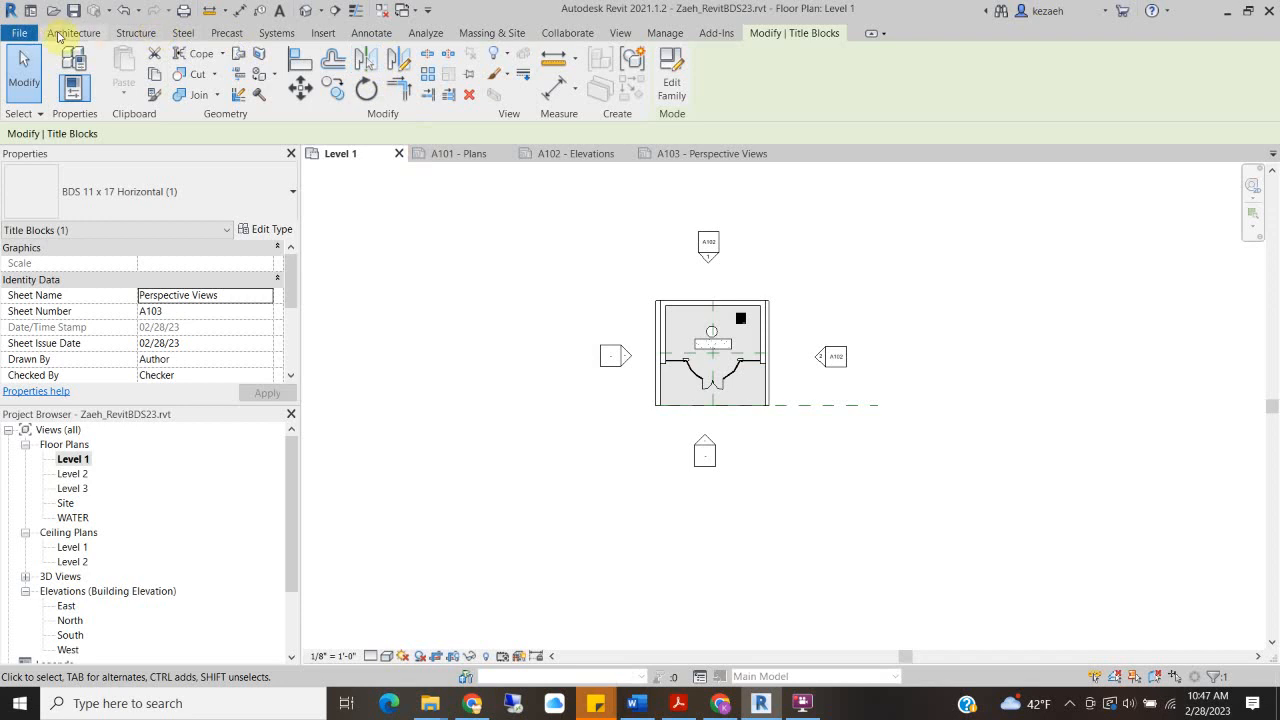
pyautogui.click(619, 36)
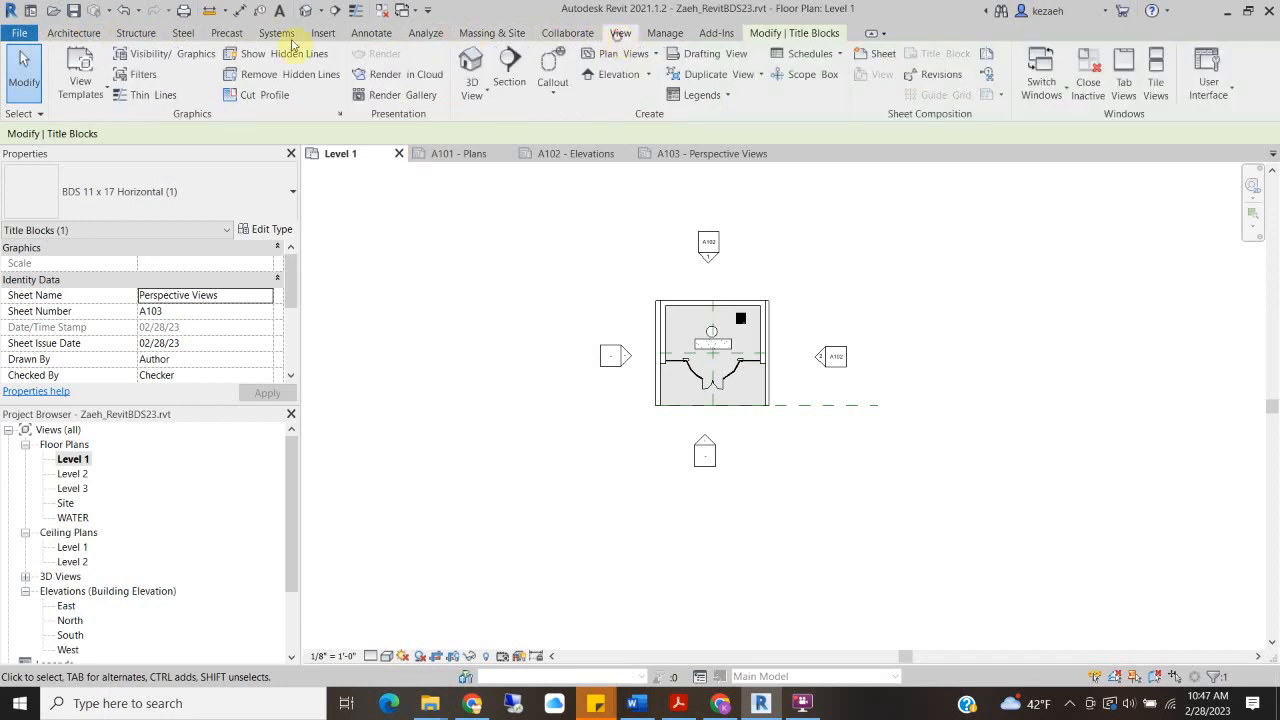
pyautogui.click(487, 97)
pyautogui.click(500, 158)
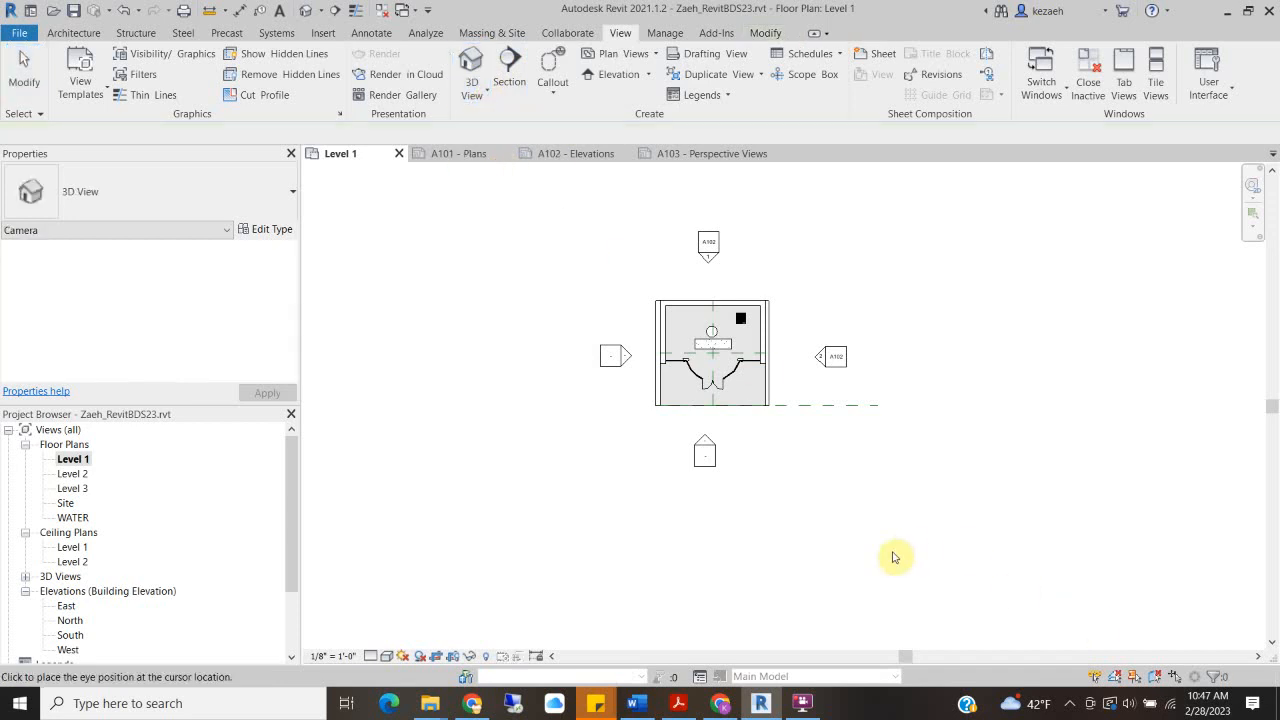
pyautogui.click(432, 657)
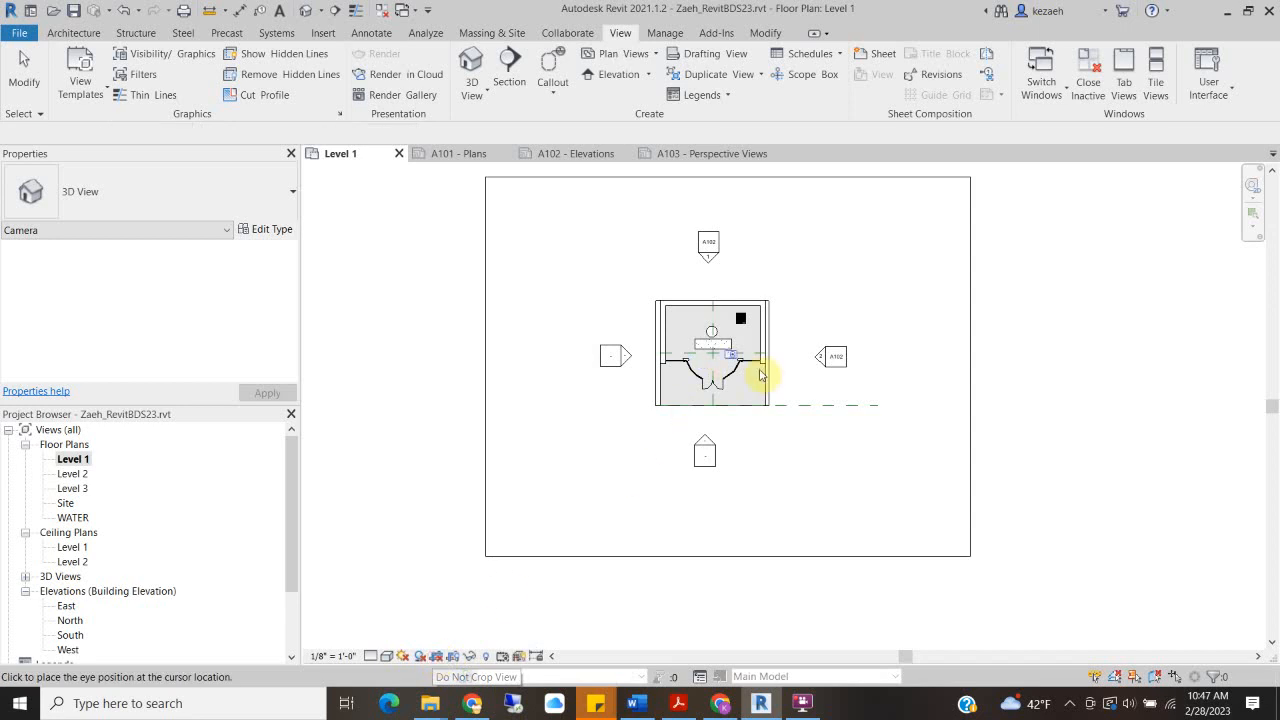
pyautogui.click(873, 594)
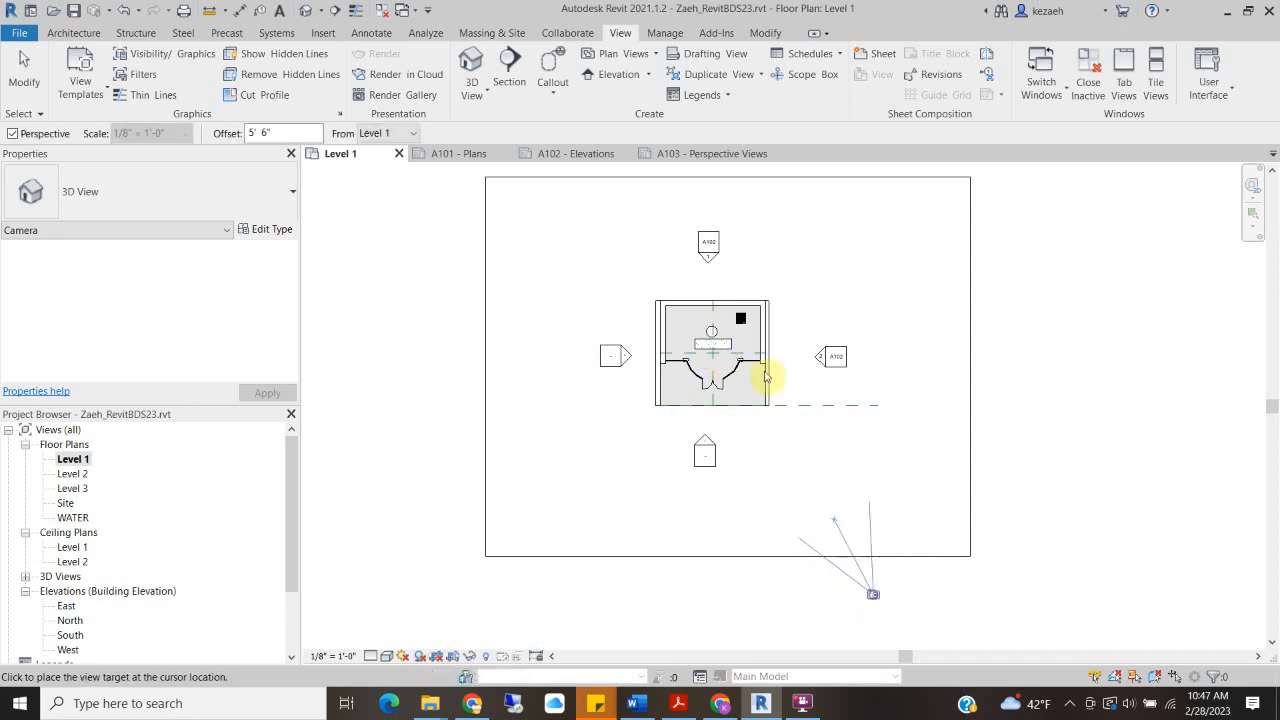
pyautogui.click(634, 206)
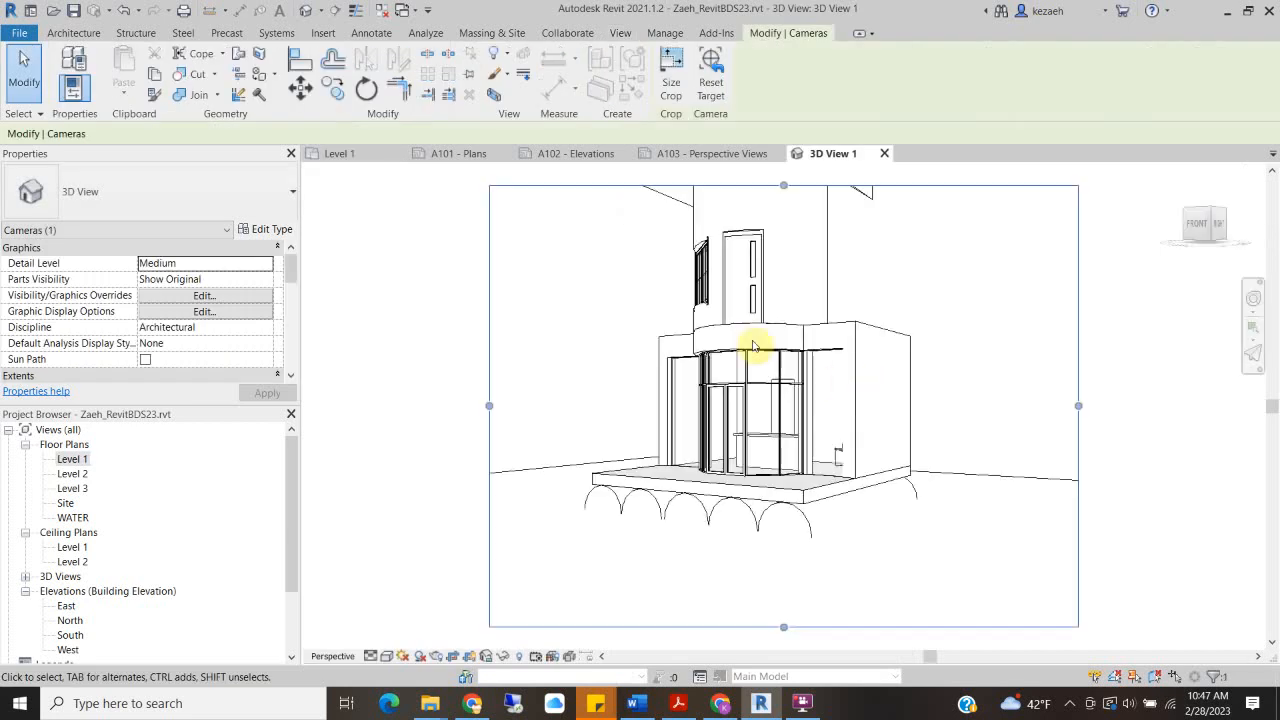
# Extend the exterior perspective's crop region upward until the whole building and its roof fit, trimming the lower edge slightly
pyautogui.scroll(-2, 814, 314)
pyautogui.moveTo(793, 223); pyautogui.dragTo(786, 177)
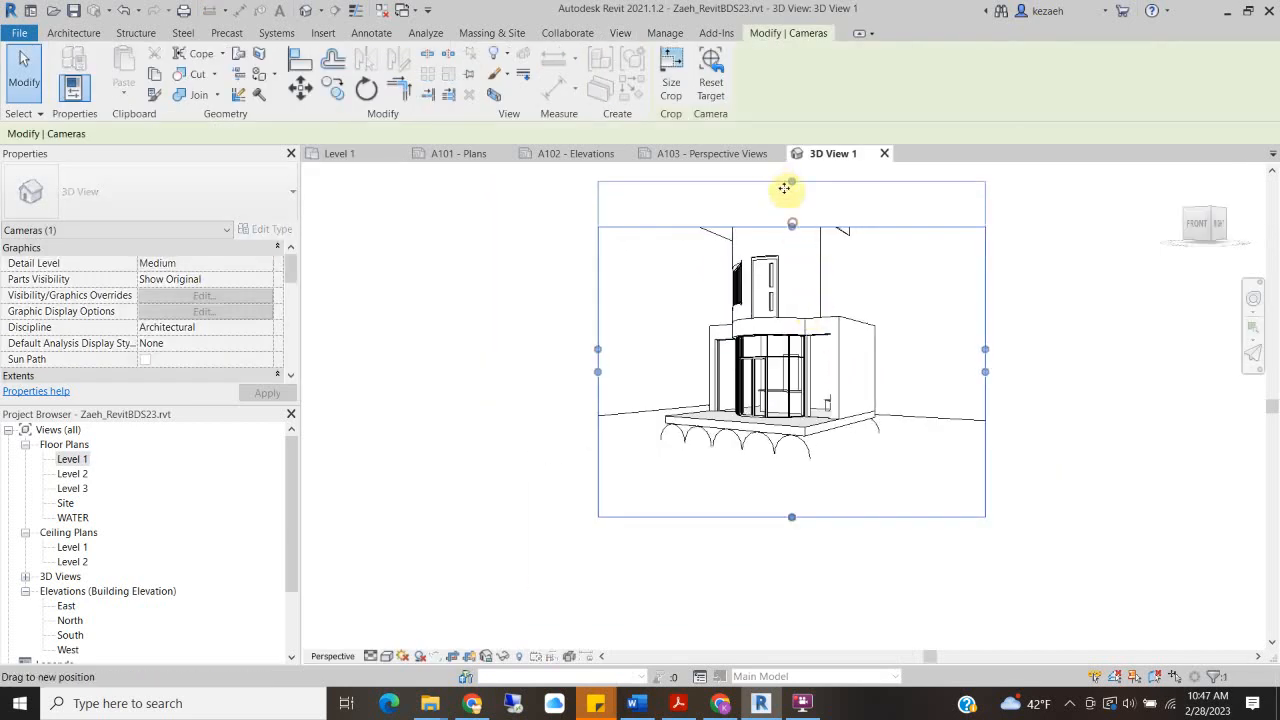
pyautogui.scroll(-2, 825, 333)
pyautogui.moveTo(823, 333); pyautogui.dragTo(816, 413, button='middle')
pyautogui.moveTo(795, 532); pyautogui.dragTo(795, 514)
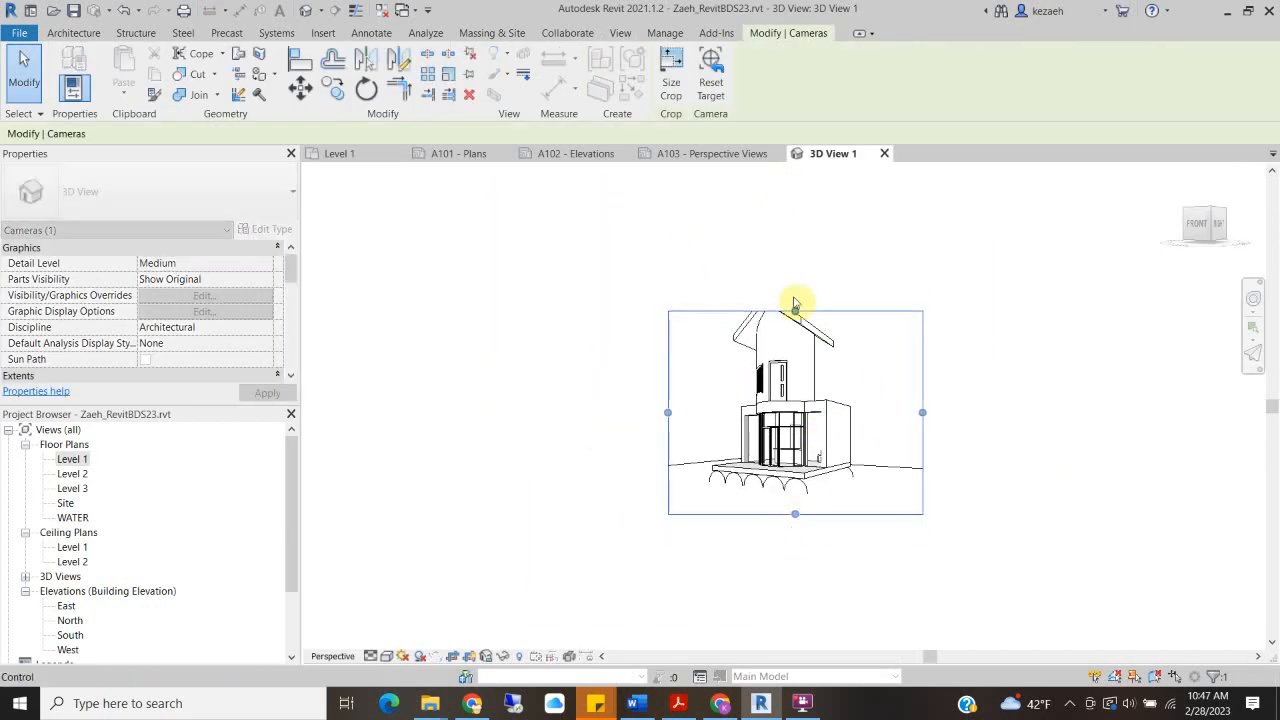
pyautogui.moveTo(795, 312); pyautogui.dragTo(796, 274)
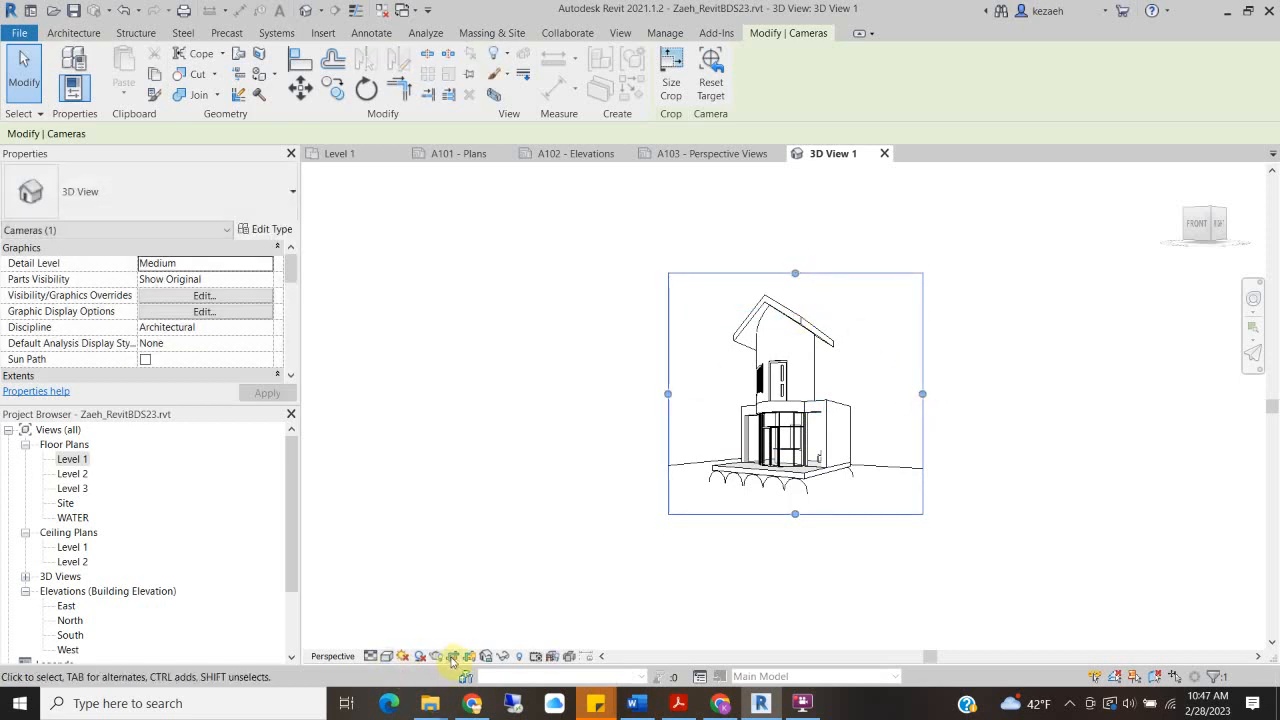
# Set the exterior perspective's visual style to Realistic, hide its crop region and close the view
pyautogui.click(386, 657)
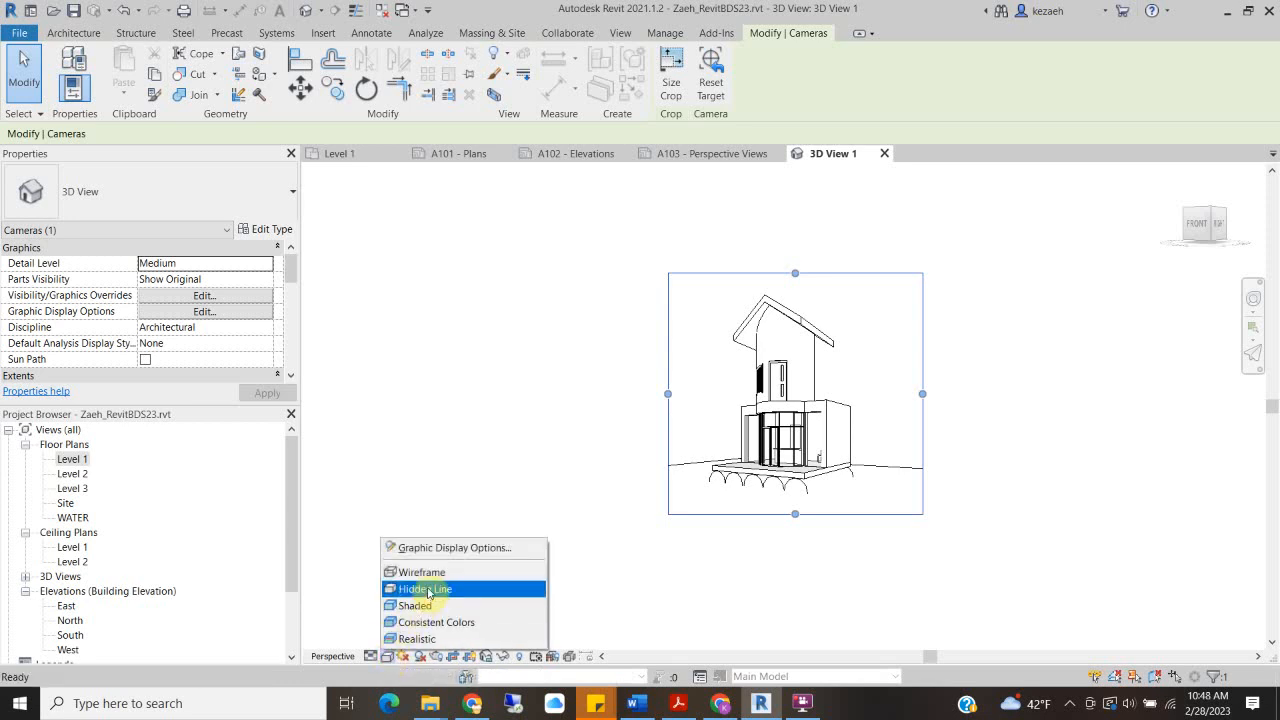
pyautogui.click(429, 637)
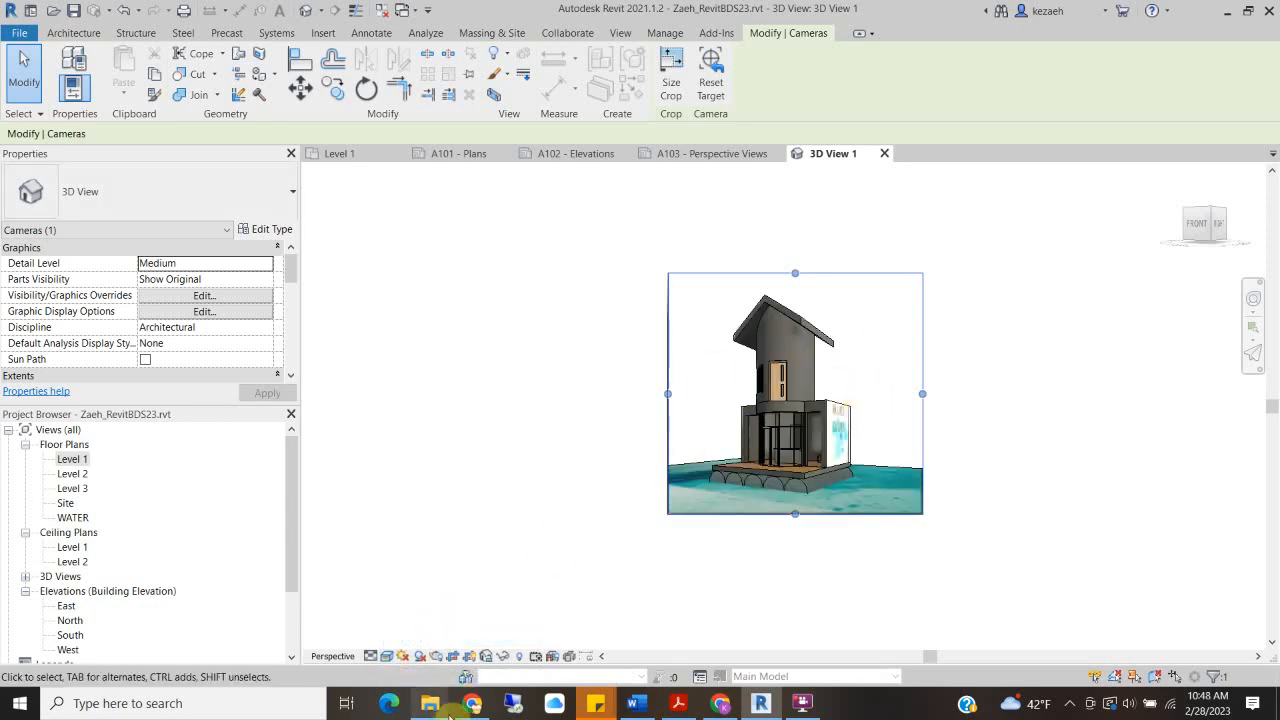
pyautogui.click(474, 657)
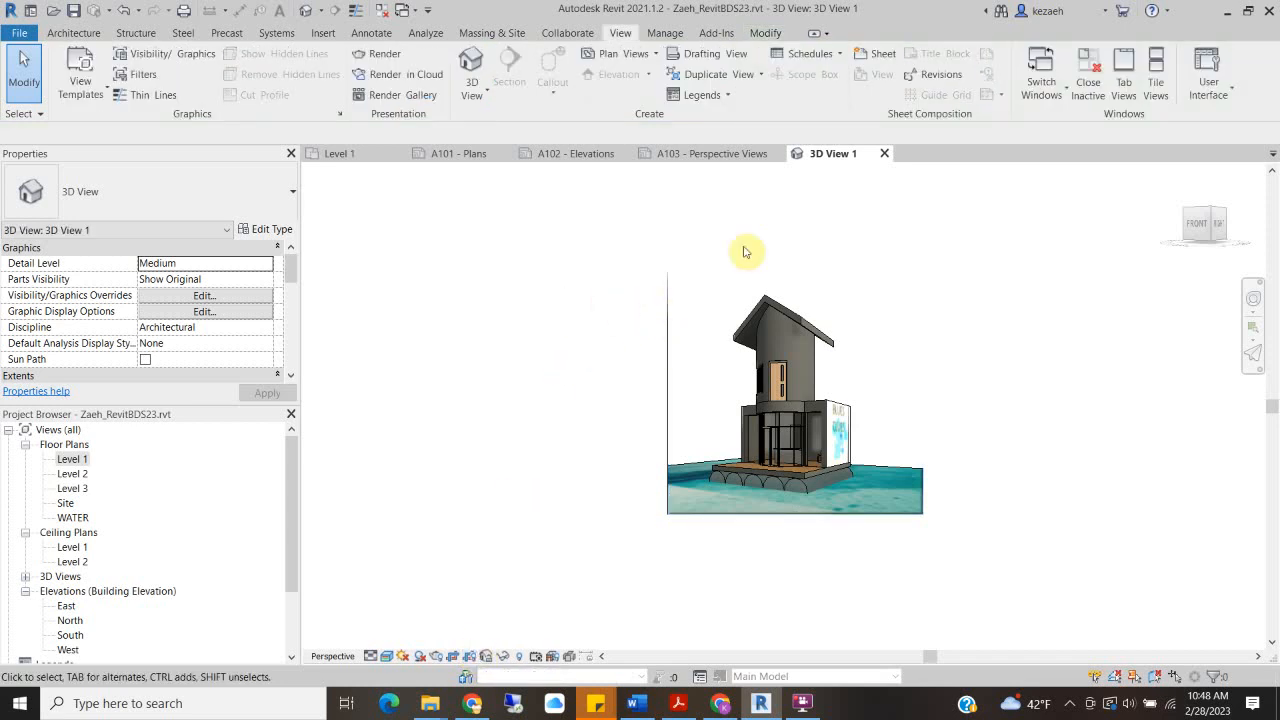
pyautogui.click(884, 155)
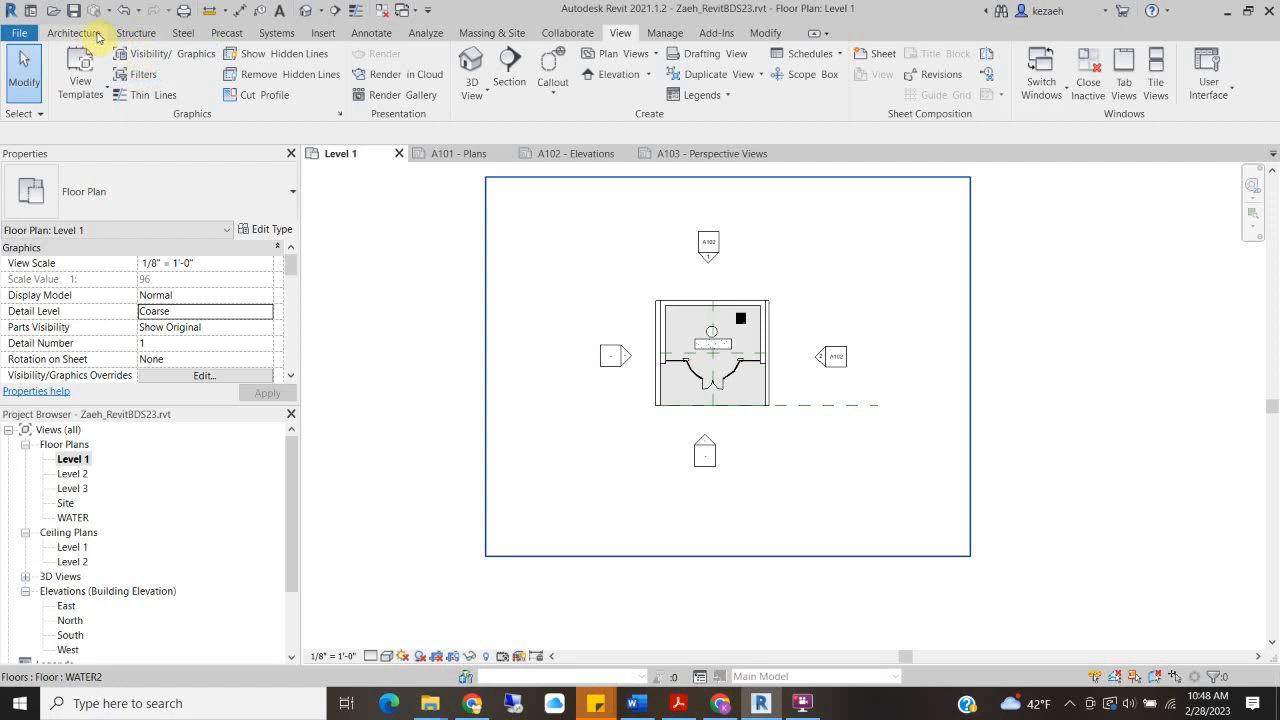
# In the Level 1 floor plan, place a perspective camera inside the northwest corner of the shop, aimed southeast across the room
pyautogui.click(478, 93)
pyautogui.click(501, 156)
pyautogui.scroll(3, 751, 380)
pyautogui.scroll(3, 626, 251)
pyautogui.click(576, 231)
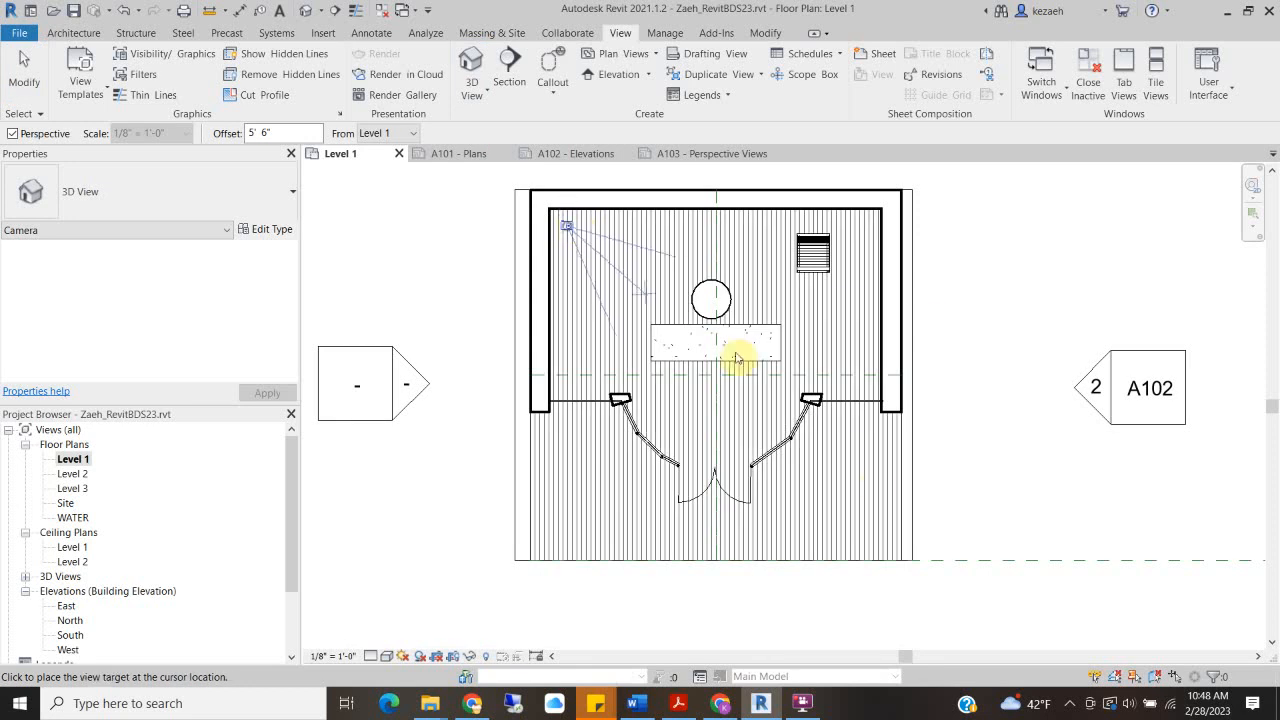
pyautogui.click(864, 500)
# Enlarge the interior perspective's crop region on all sides to take in the chair, the whole counter, the floor and the ceiling opening
pyautogui.scroll(-5, 600, 365)
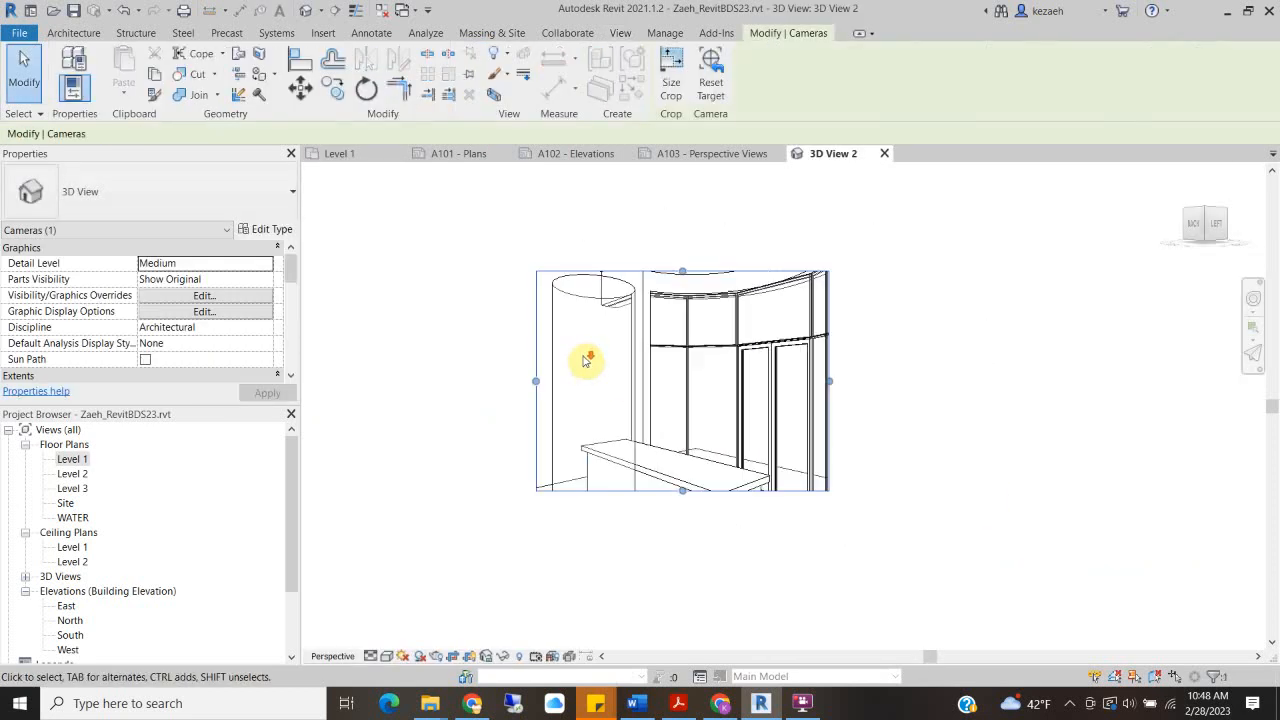
pyautogui.moveTo(649, 444); pyautogui.dragTo(648, 488)
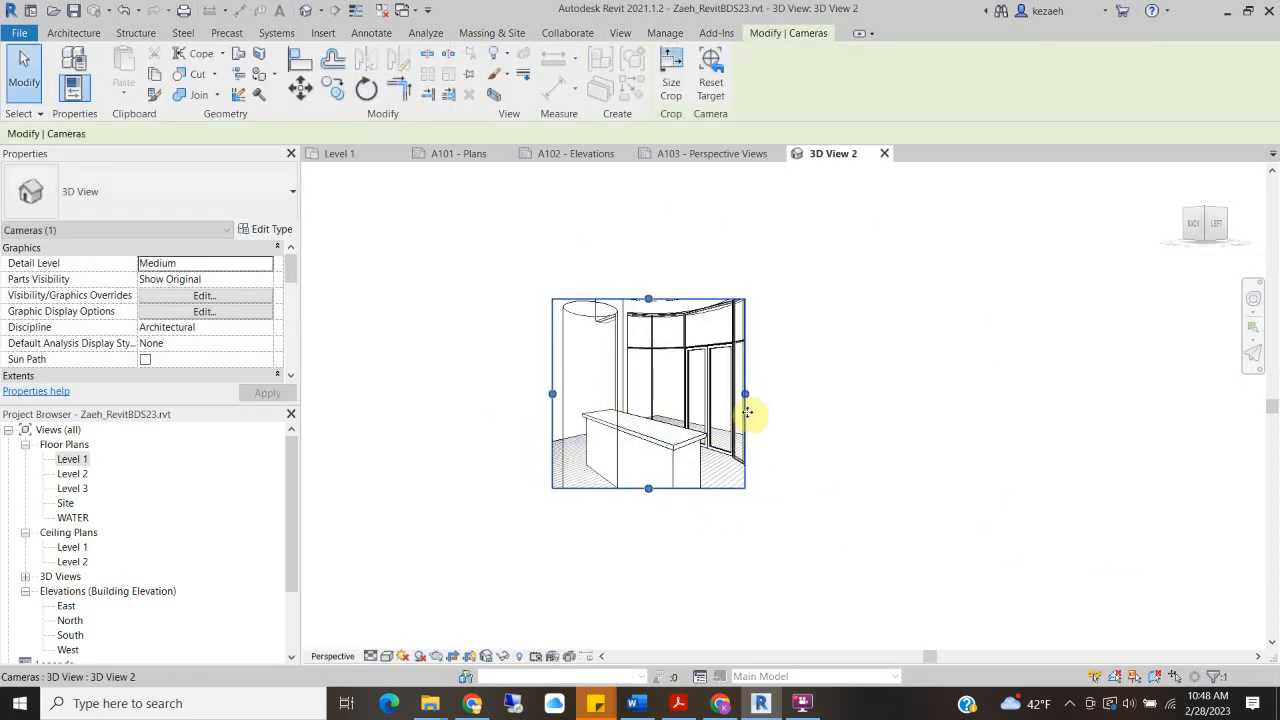
pyautogui.moveTo(748, 395); pyautogui.dragTo(783, 382)
pyautogui.moveTo(671, 298); pyautogui.dragTo(671, 204)
pyautogui.moveTo(553, 358); pyautogui.dragTo(393, 346)
pyautogui.moveTo(792, 346)
pyautogui.mouseDown()
pyautogui.moveTo(870, 352)
pyautogui.moveTo(782, 343)
pyautogui.mouseUp()
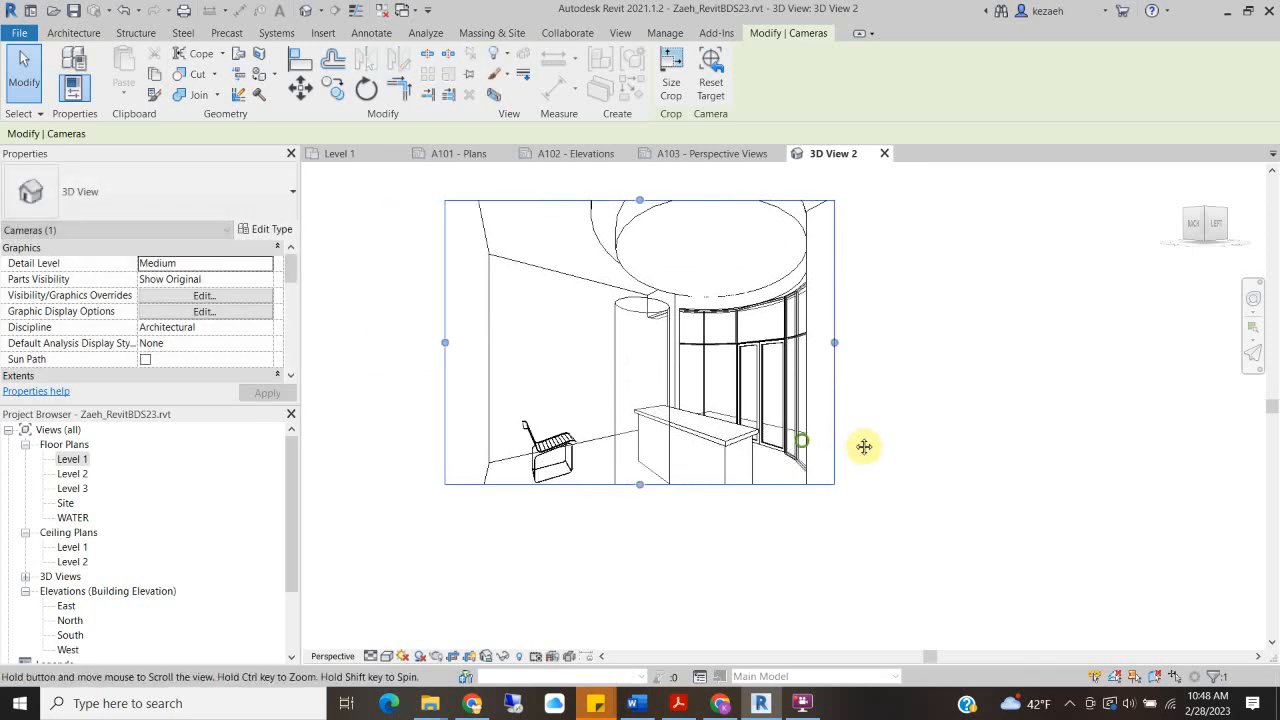
pyautogui.moveTo(737, 483); pyautogui.dragTo(735, 523)
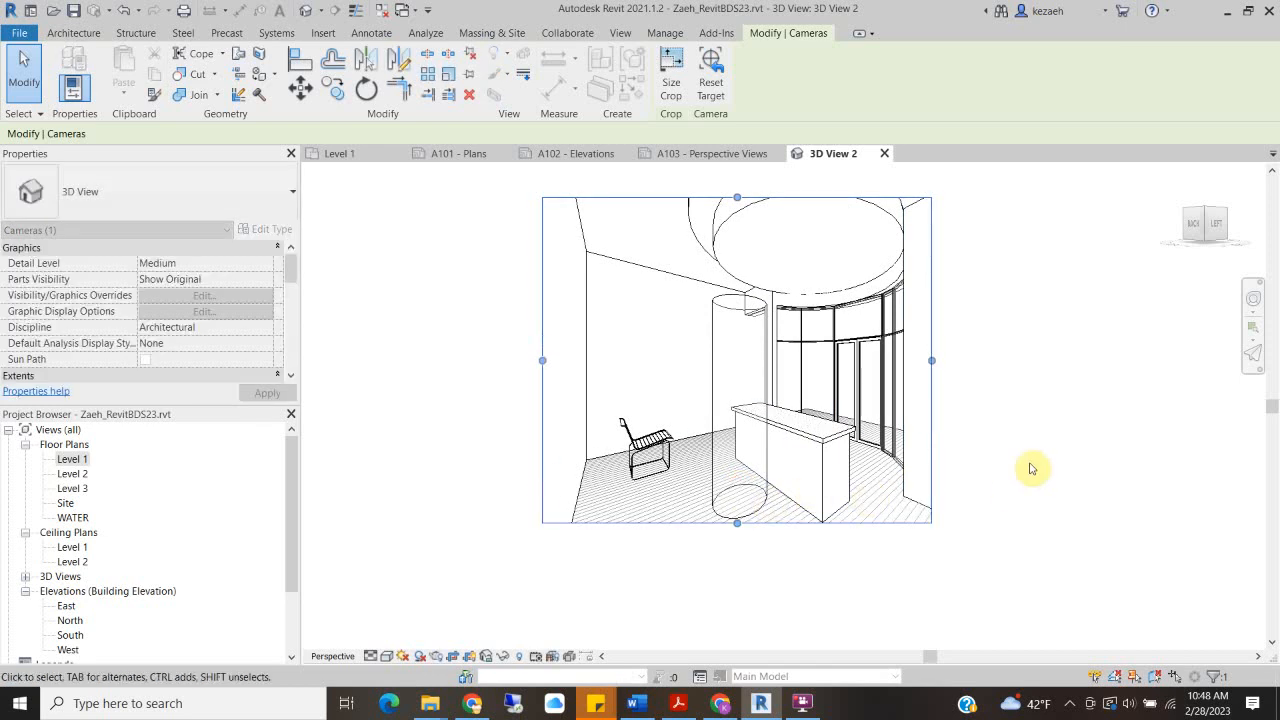
pyautogui.click(1066, 386)
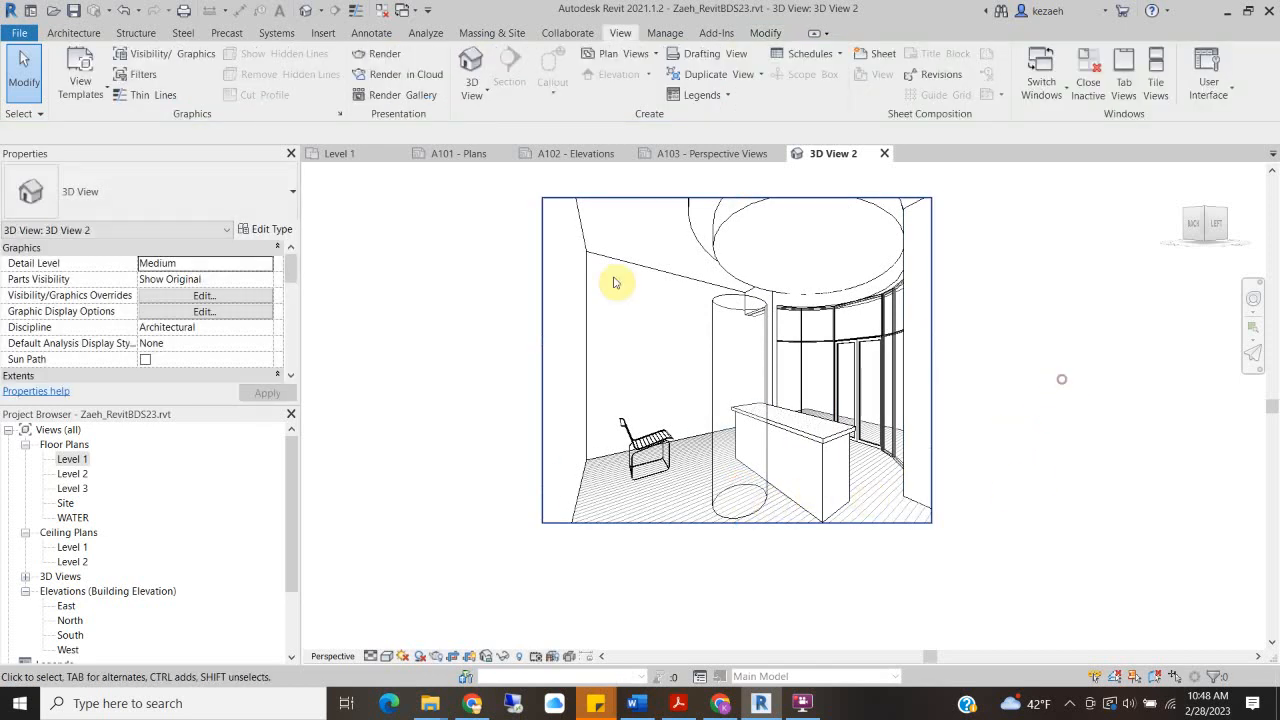
# Set the interior perspective's visual style to Realistic and close the view
pyautogui.click(543, 290)
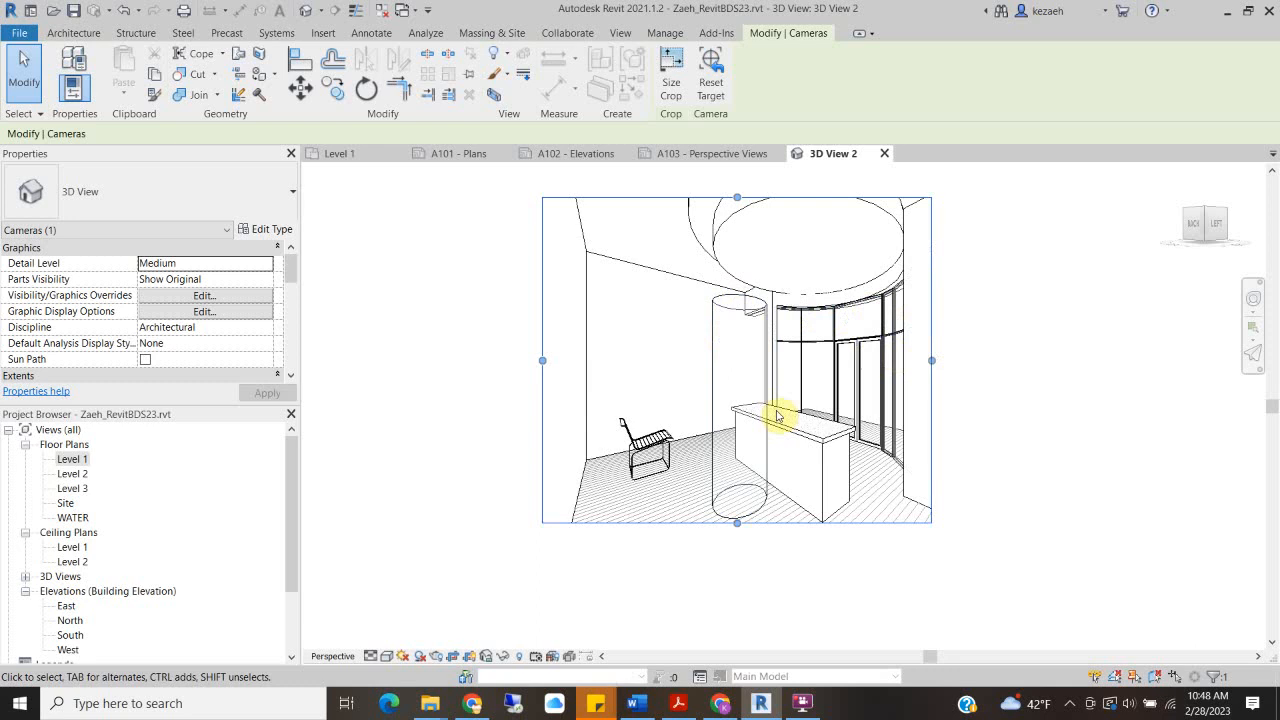
pyautogui.click(403, 657)
pyautogui.click(417, 638)
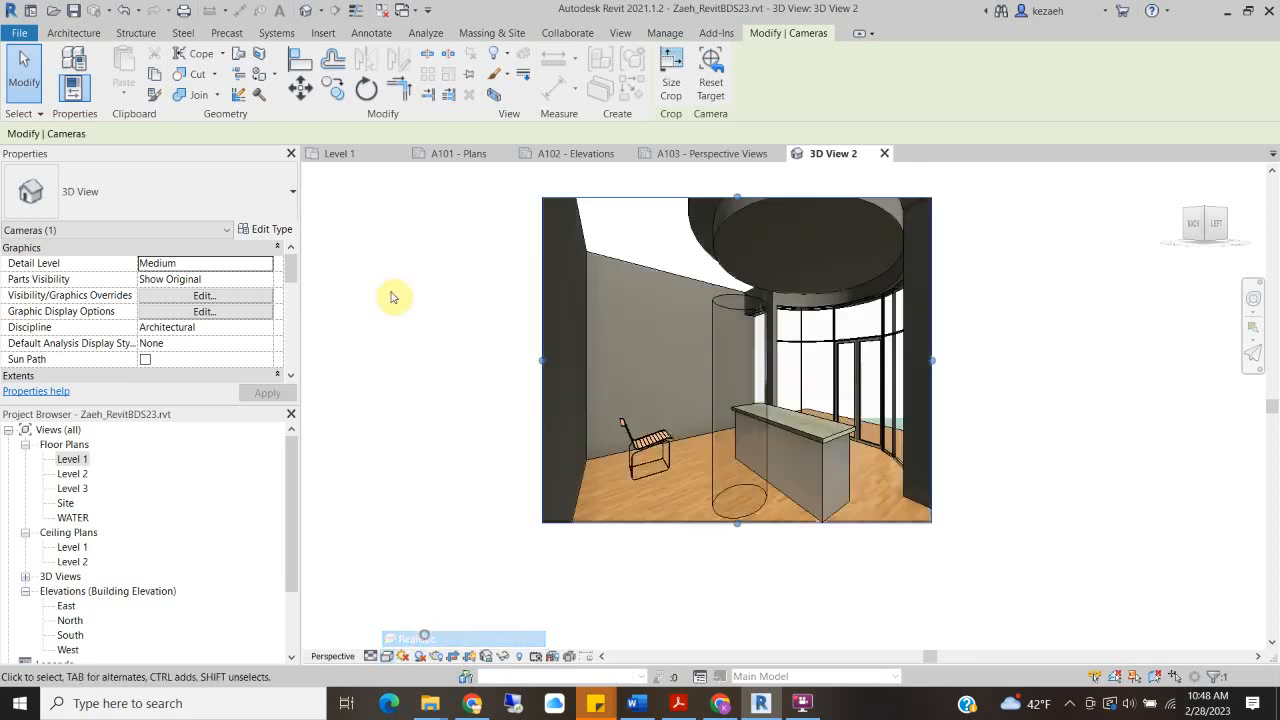
pyautogui.click(395, 300)
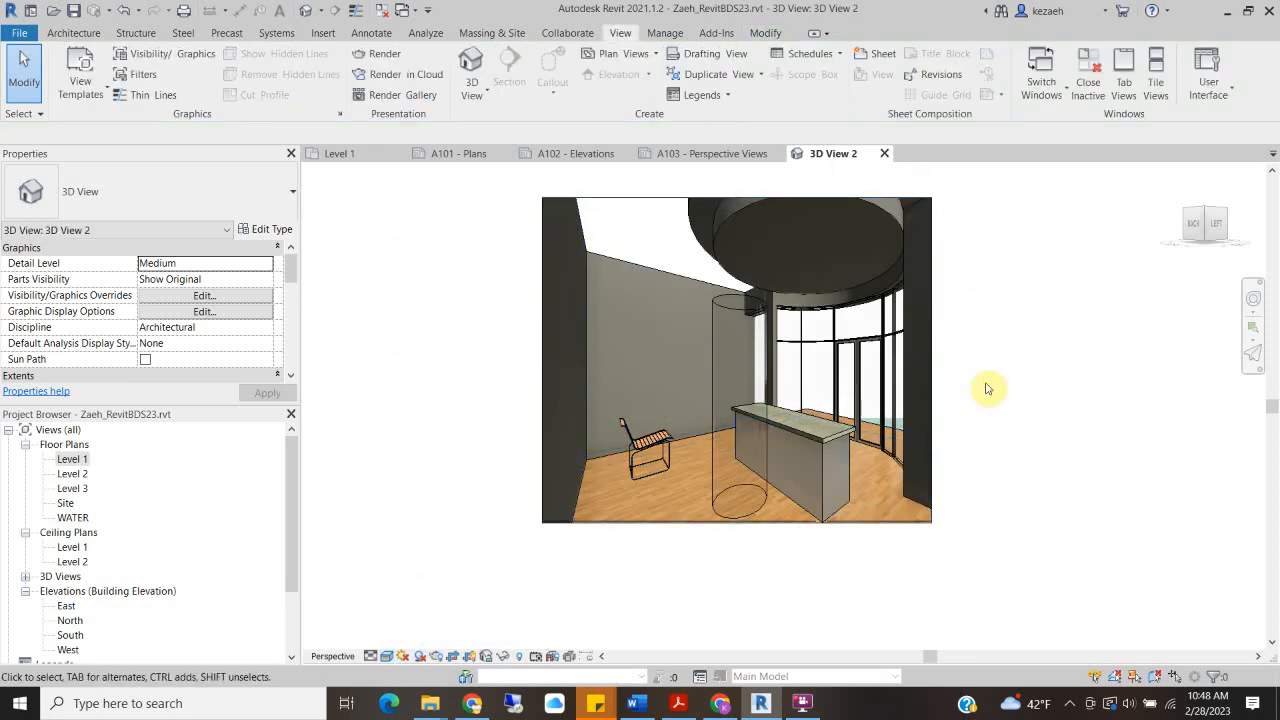
pyautogui.click(884, 153)
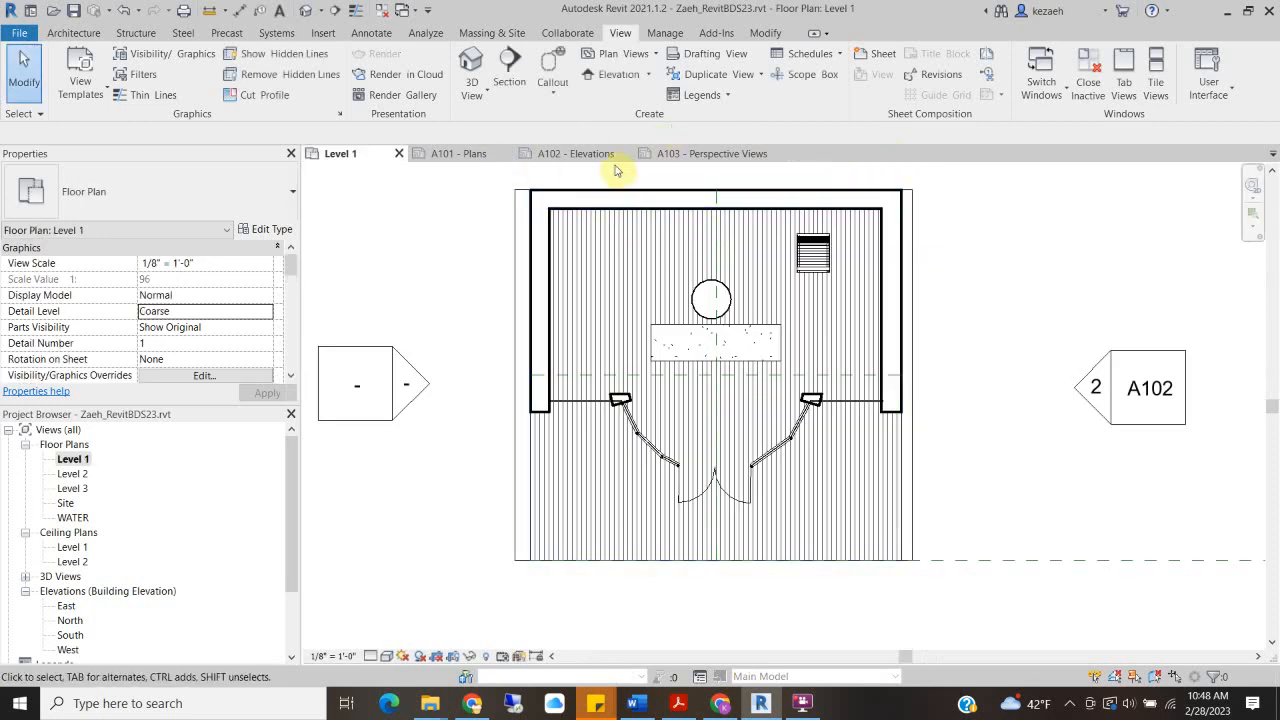
# On sheet A103 - Perspective Views, place 3D View 1 in the left half of the title block
pyautogui.click(745, 154)
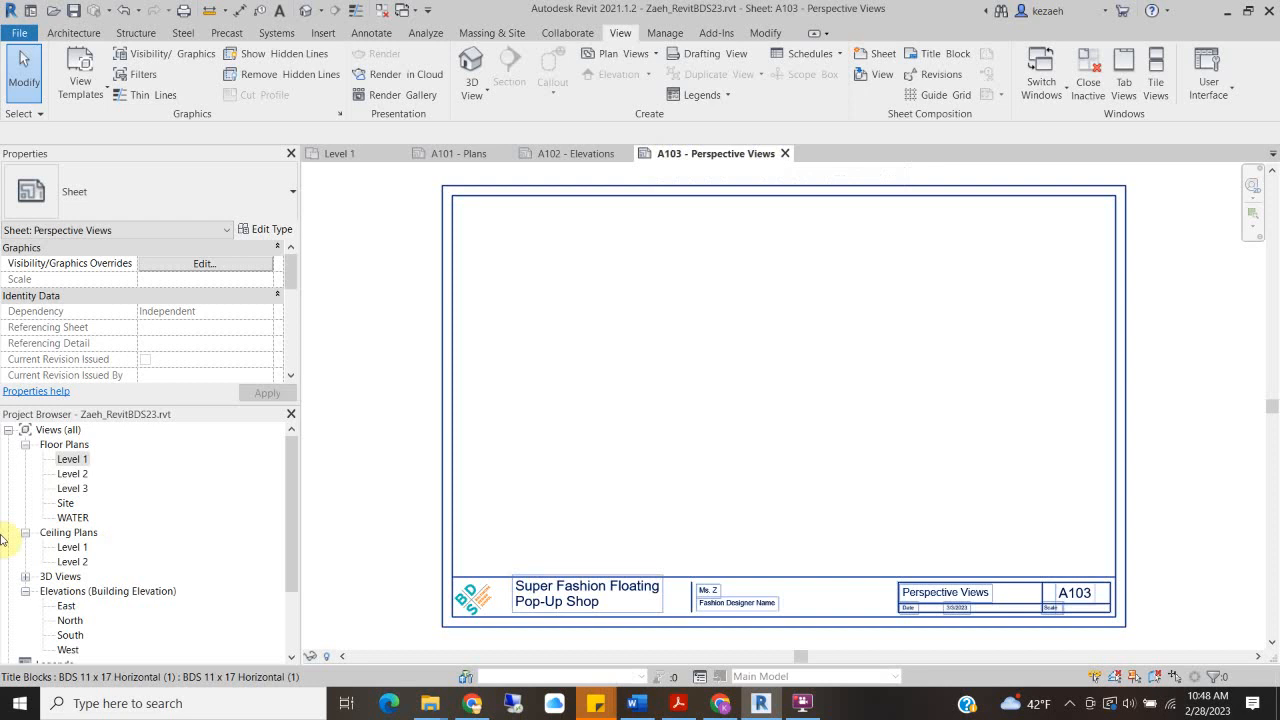
pyautogui.scroll(-2, 82, 600)
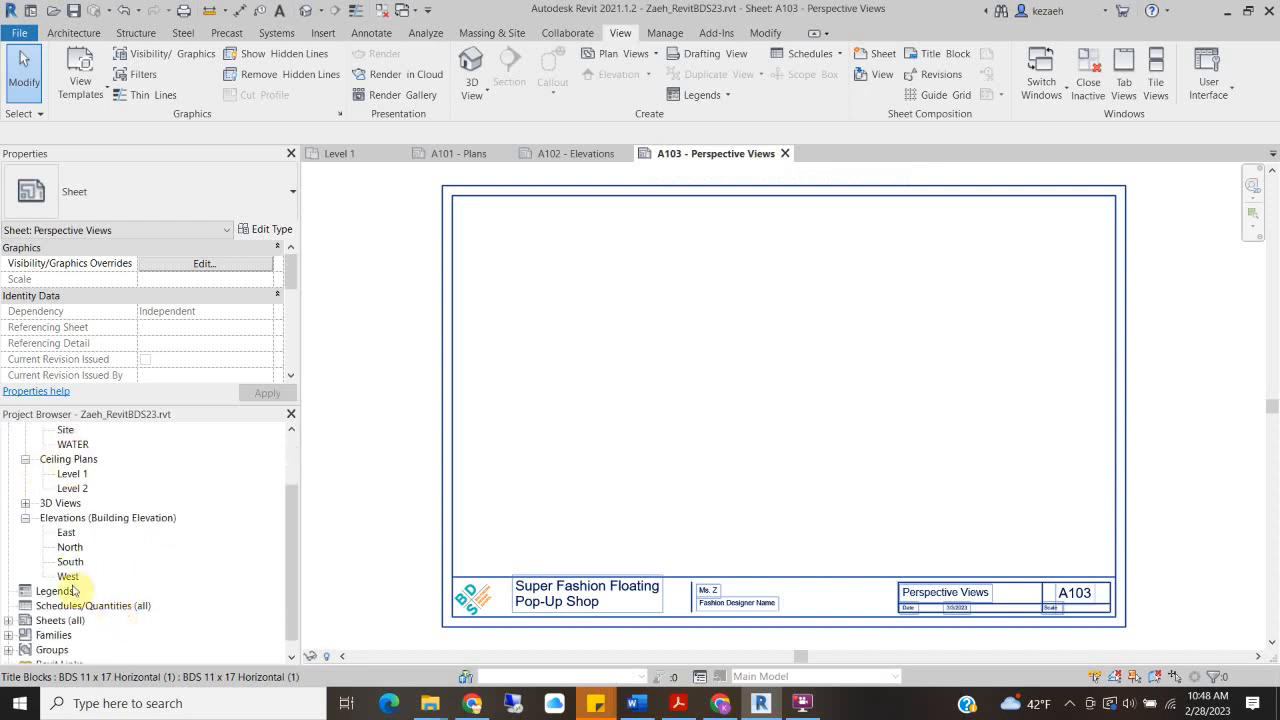
pyautogui.scroll(-1, 73, 594)
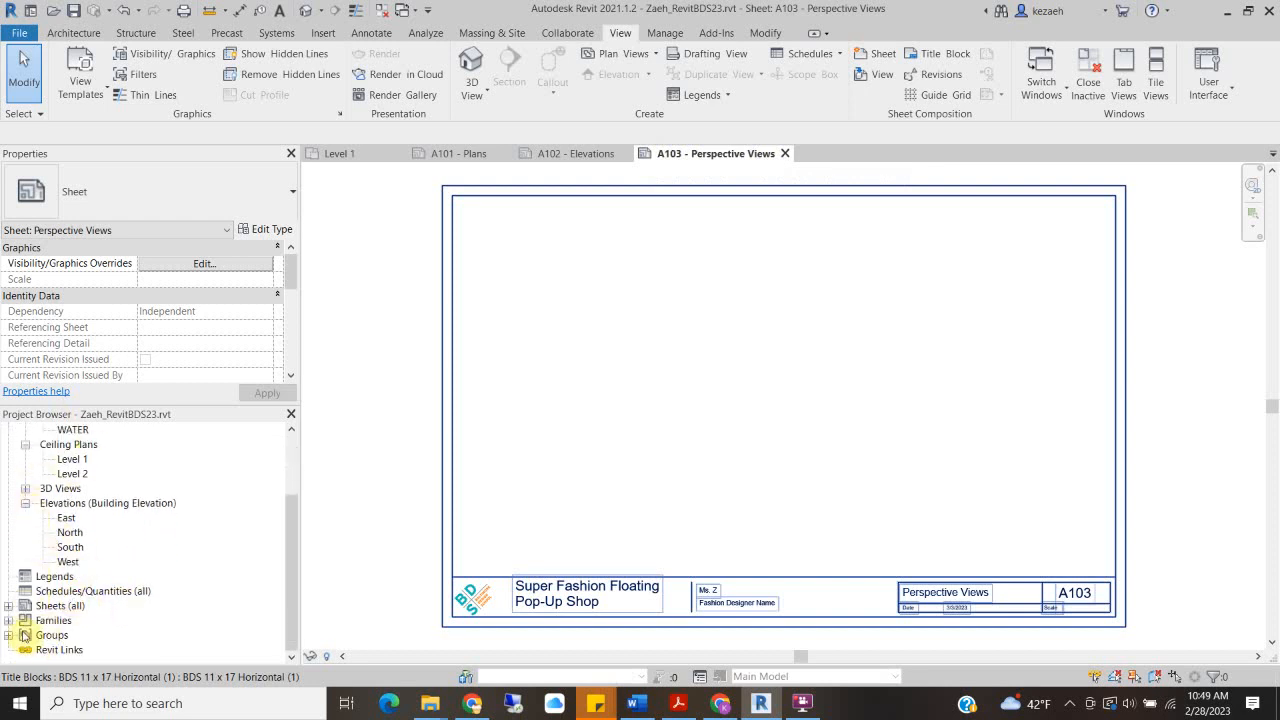
pyautogui.click(26, 489)
pyautogui.moveTo(90, 507); pyautogui.dragTo(543, 397)
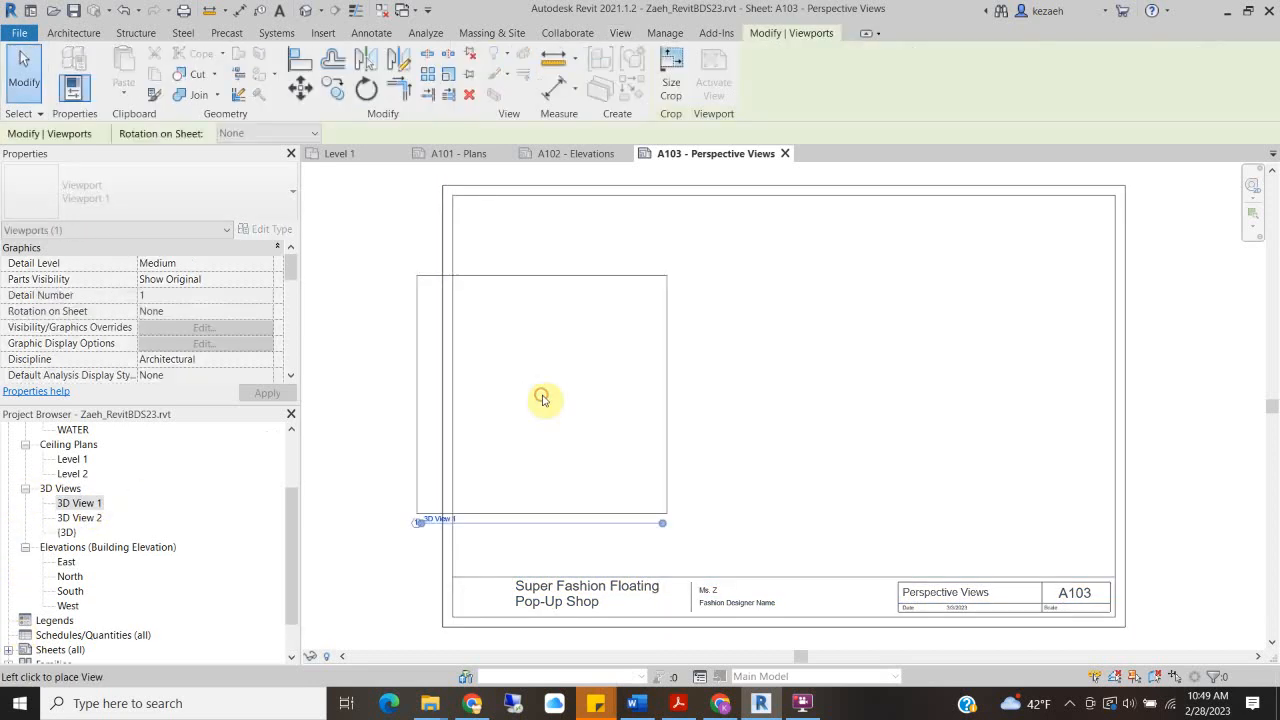
pyautogui.click(606, 397)
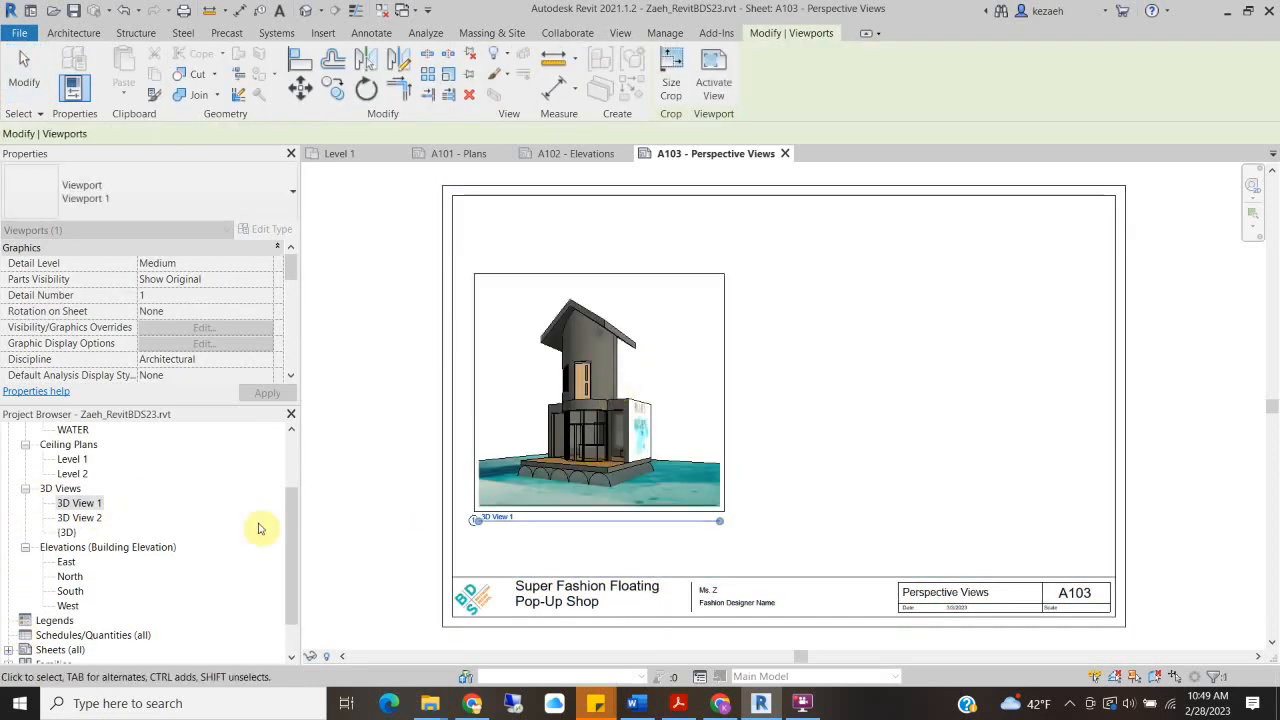
# Place 3D View 2 on sheet A103 to the right of the exterior perspective
pyautogui.click(73, 518)
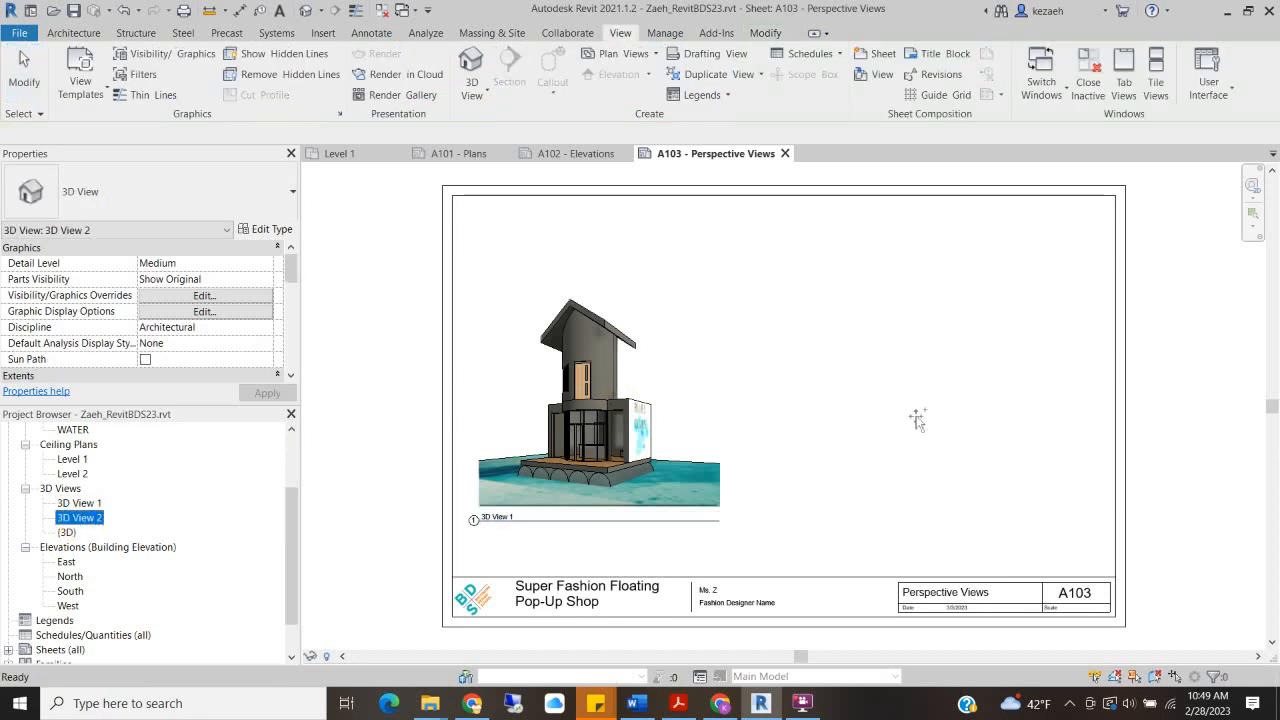
pyautogui.moveTo(917, 419); pyautogui.dragTo(900, 400)
pyautogui.click(1014, 371)
pyautogui.scroll(-2, 833, 341)
pyautogui.scroll(1, 810, 320)
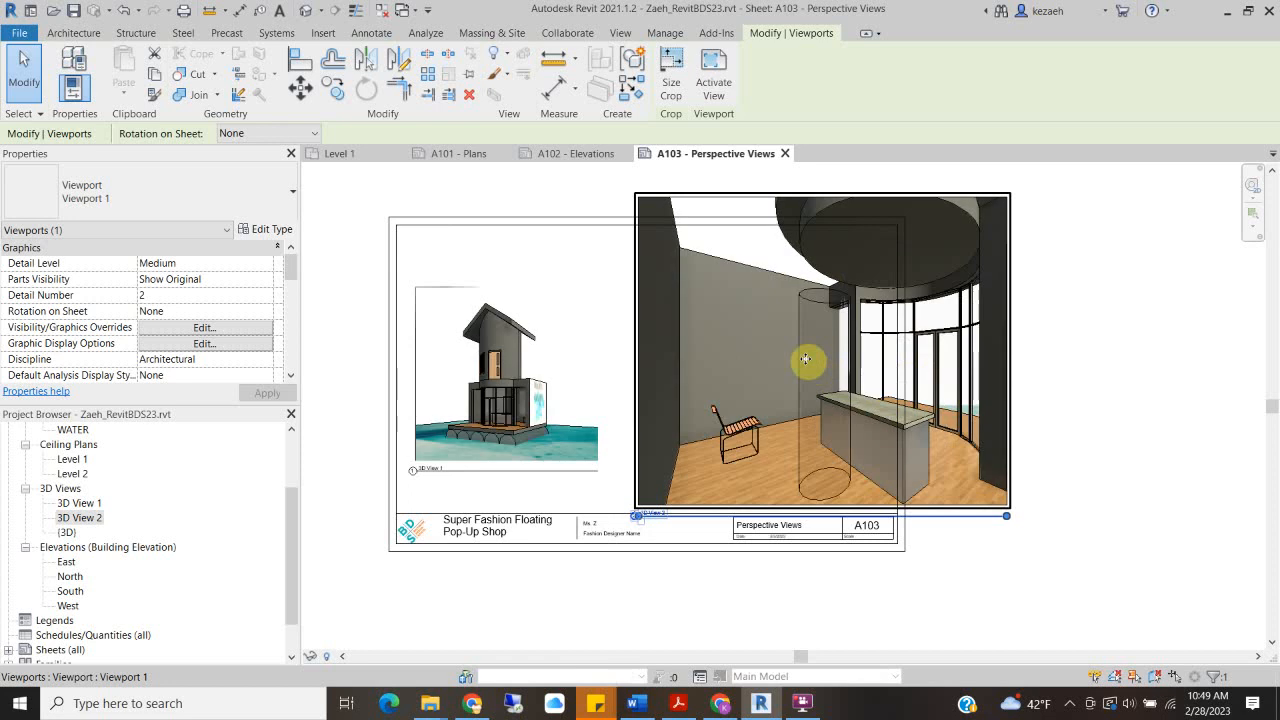
pyautogui.doubleClick(712, 350)
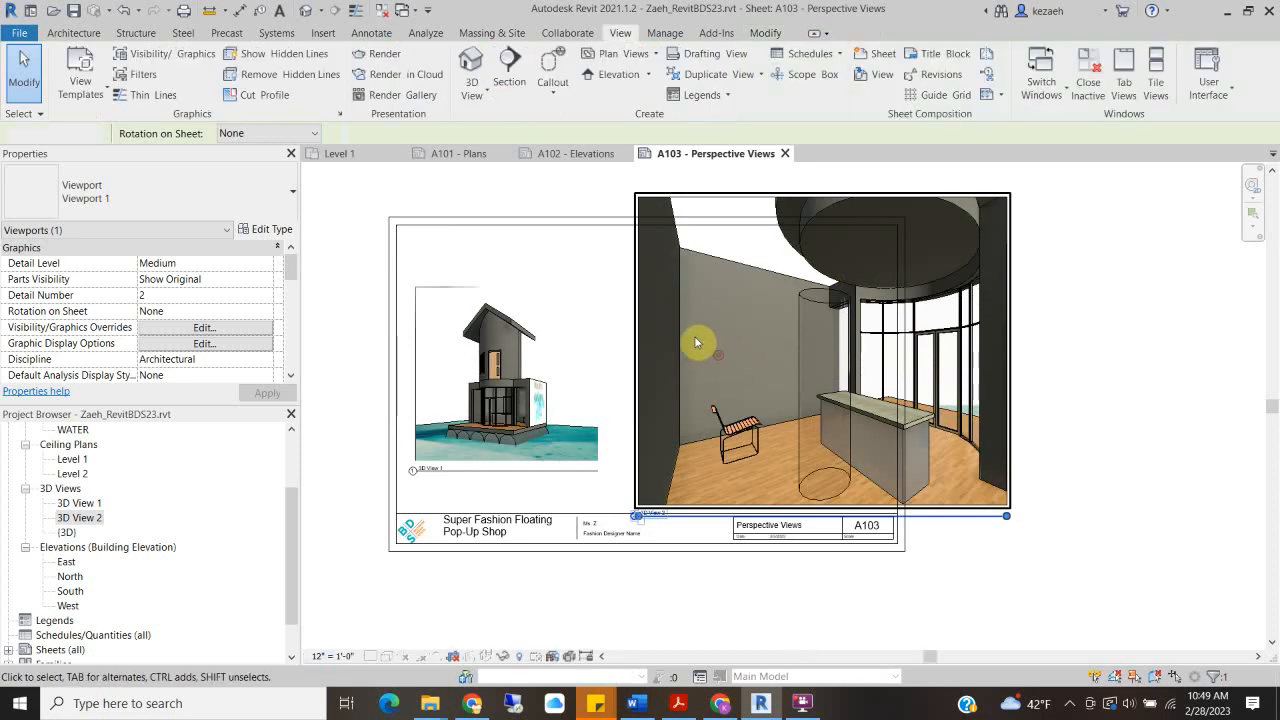
pyautogui.rightClick(676, 198)
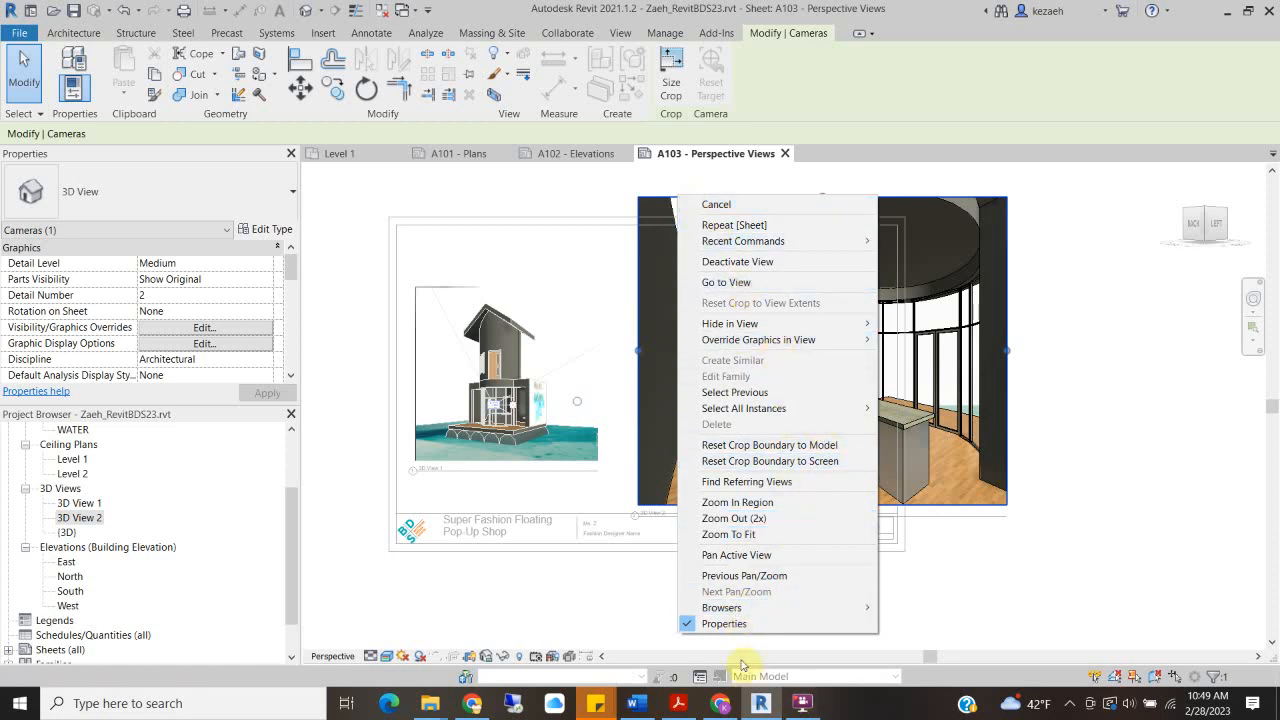
pyautogui.moveTo(735, 606)
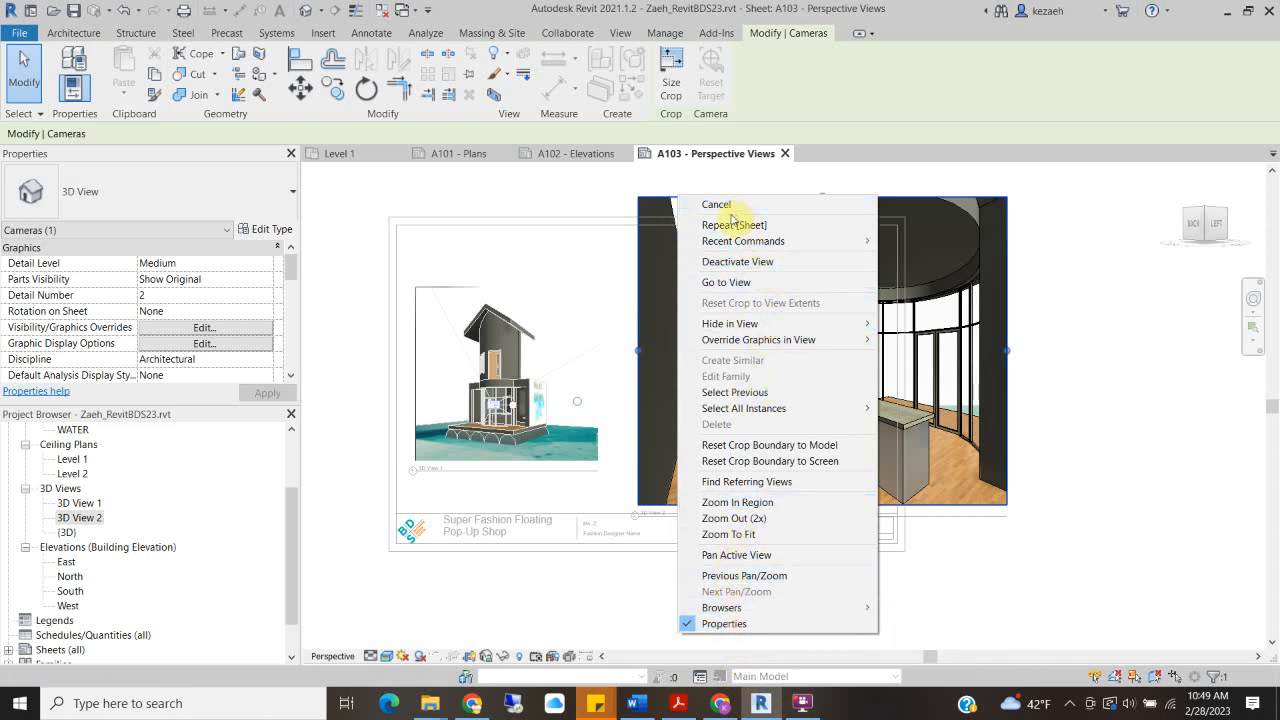
pyautogui.click(672, 58)
pyautogui.click(672, 58)
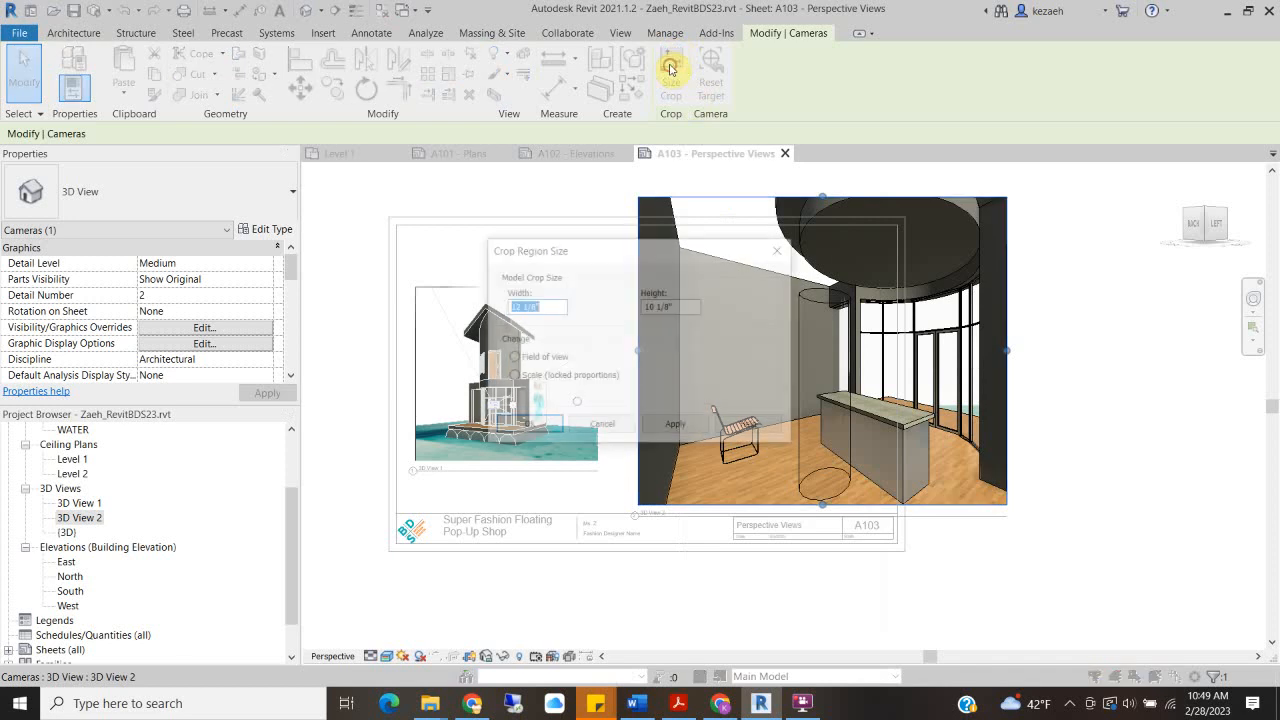
pyautogui.click(614, 427)
pyautogui.click(1105, 405)
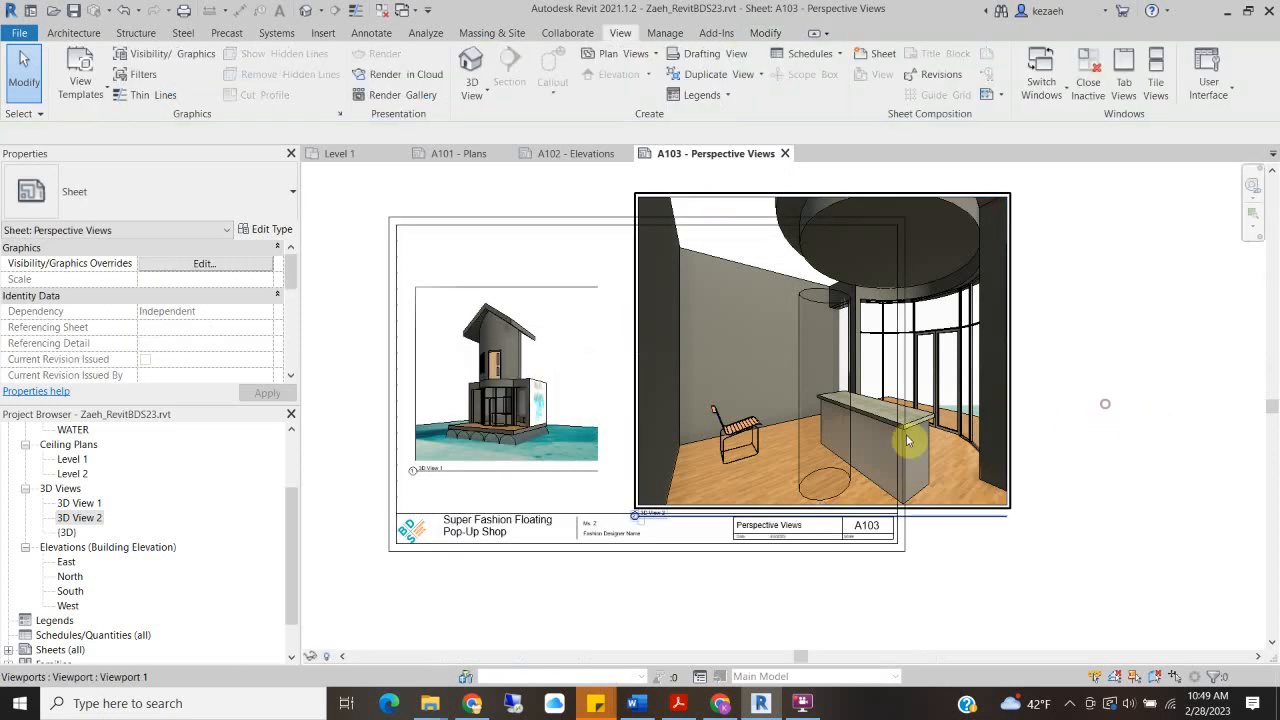
# Activate 3D View 2 on the sheet and scale its crop region with locked proportions, trying a 7" width before settling on 6"
pyautogui.doubleClick(708, 424)
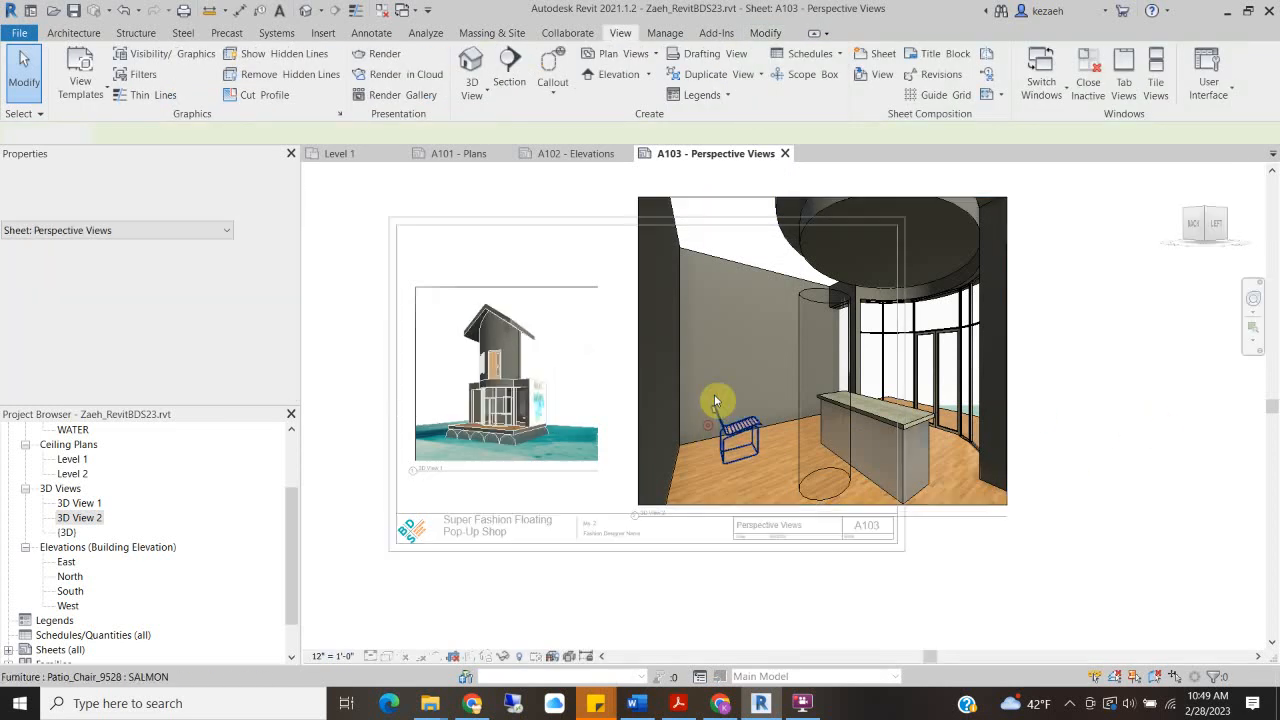
pyautogui.click(705, 200)
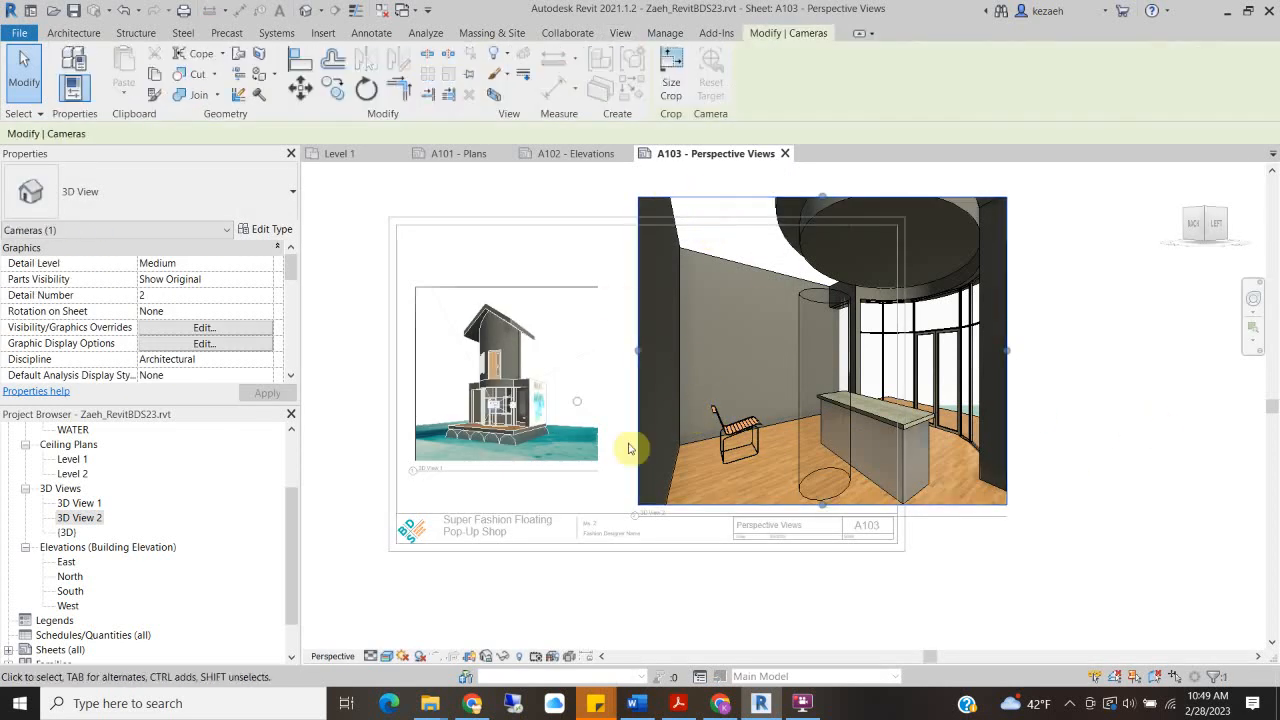
pyautogui.click(681, 62)
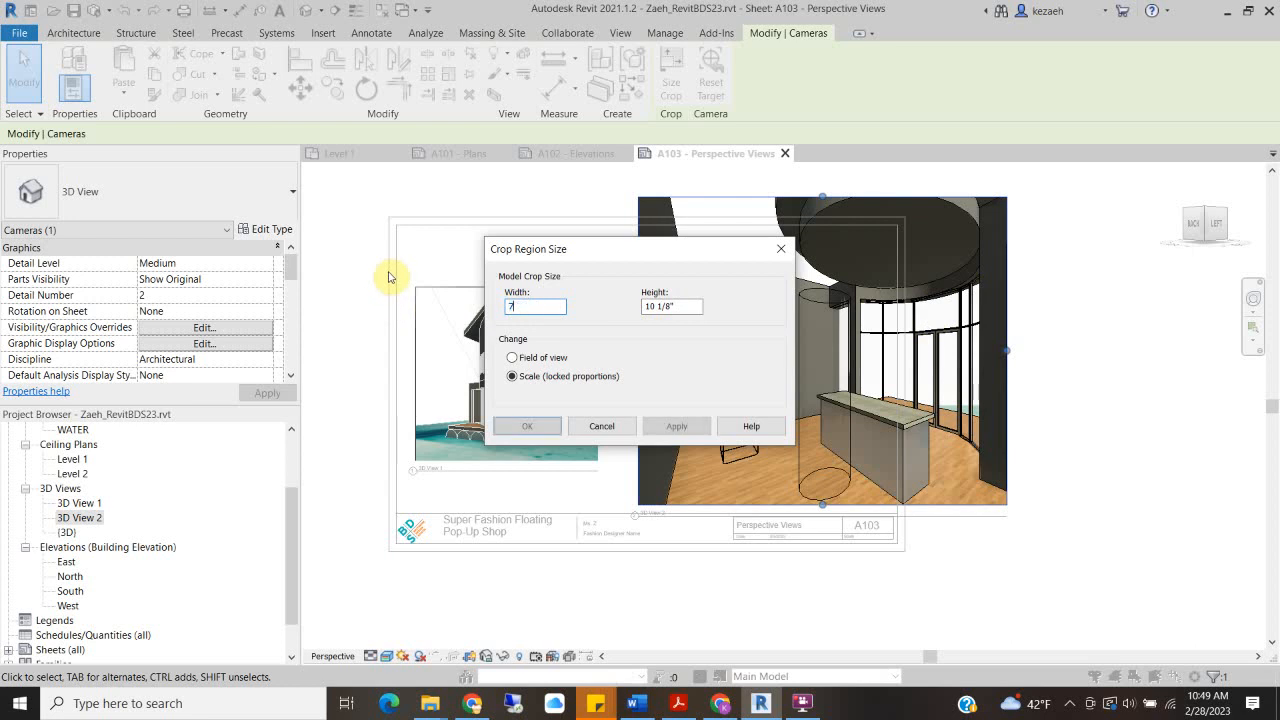
pyautogui.write("'")
pyautogui.click(705, 430)
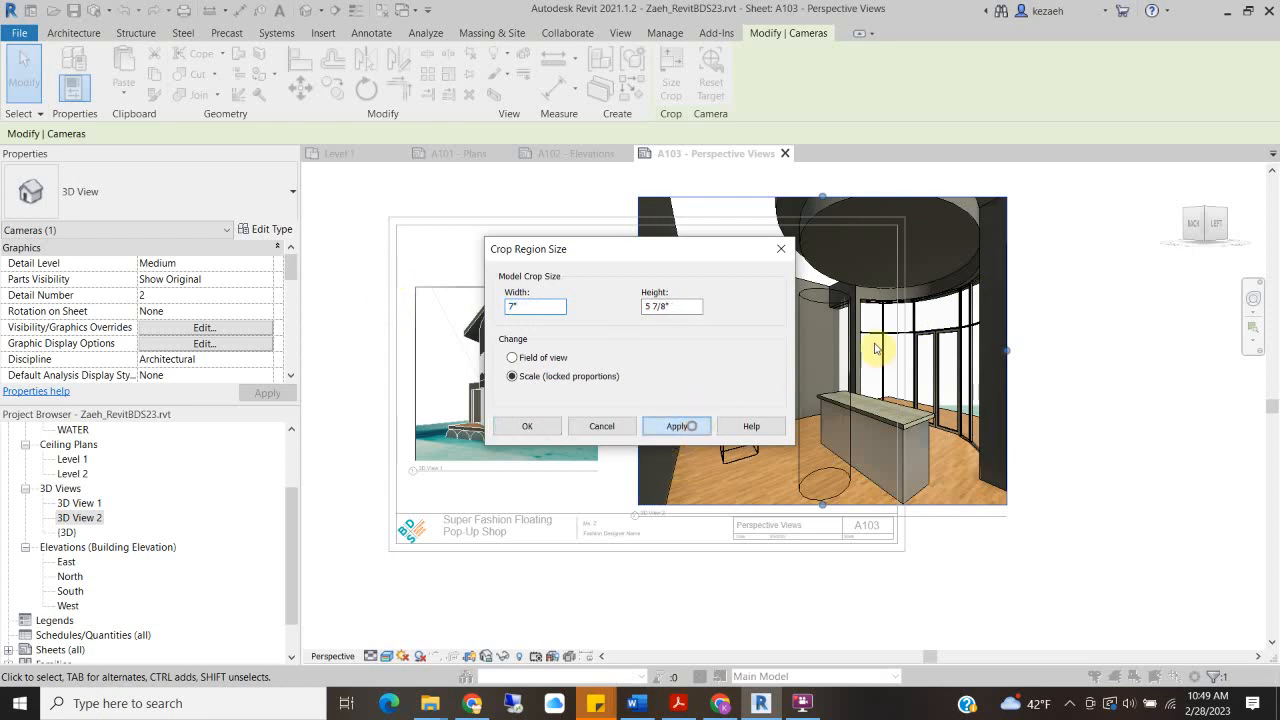
pyautogui.moveTo(680, 250); pyautogui.dragTo(580, 283)
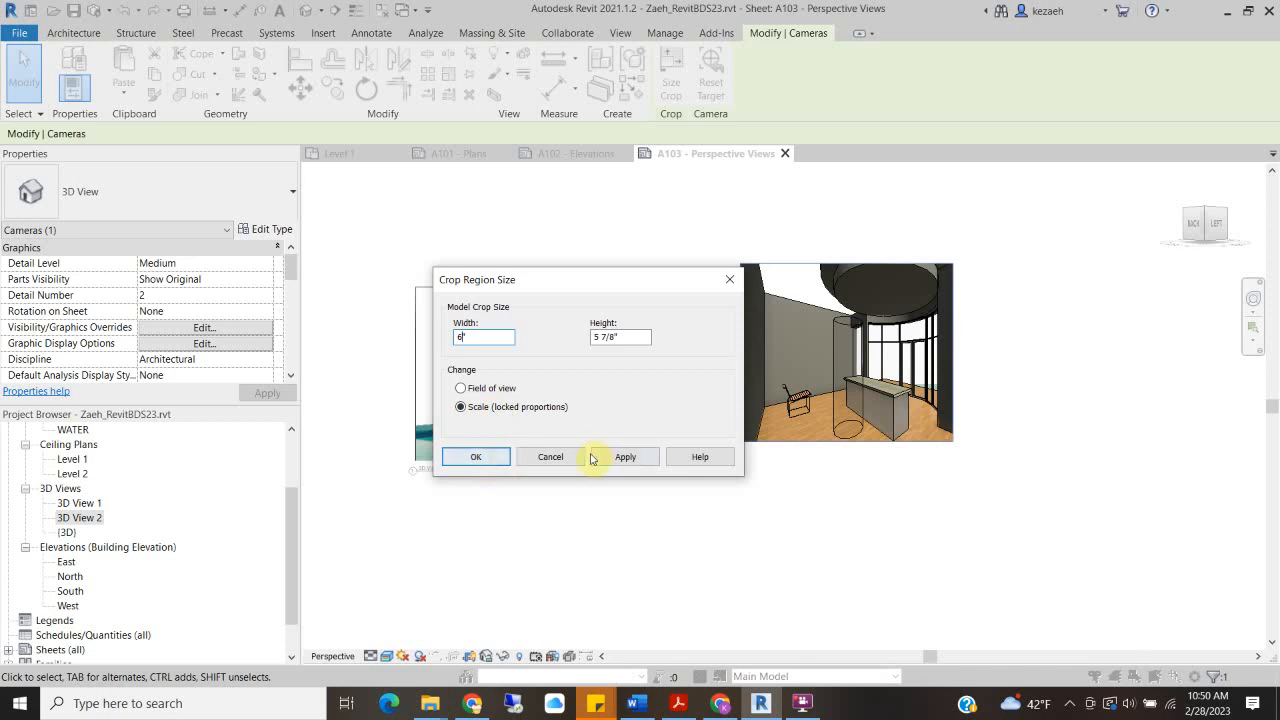
pyautogui.click(488, 456)
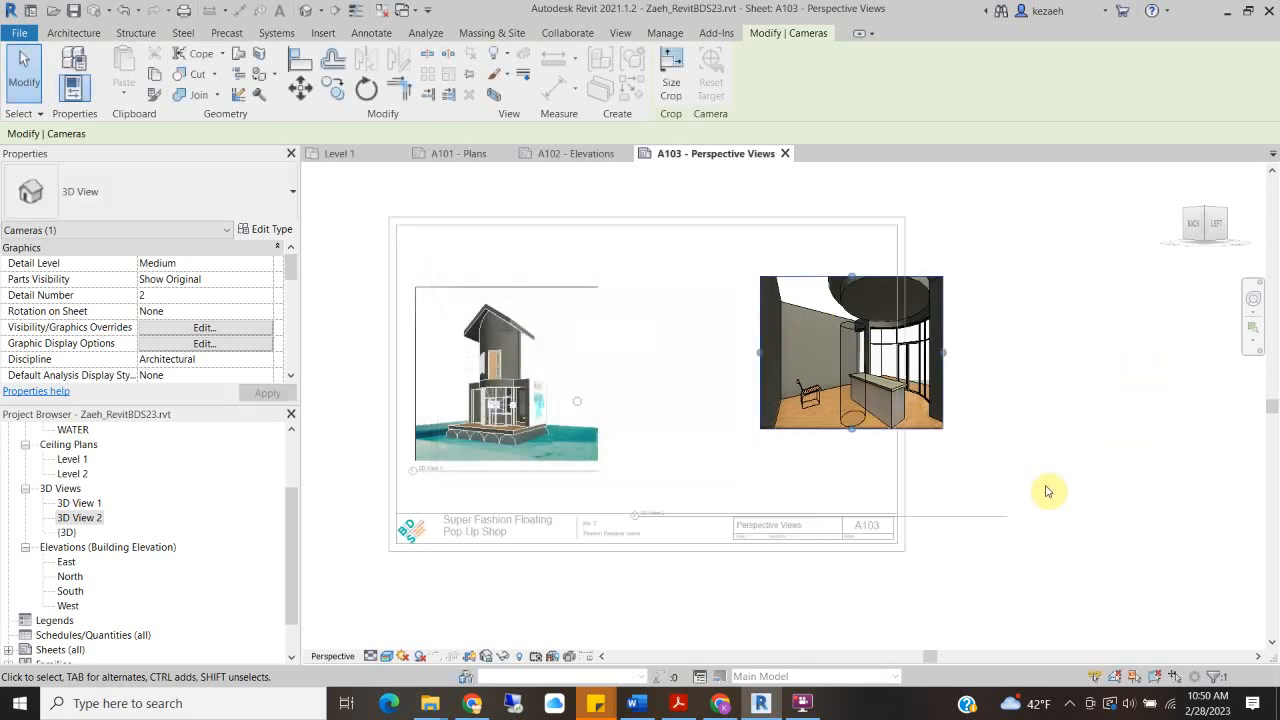
# Deactivate 3D View 2 and rearrange the viewports, bringing 3D View 2 inside the title block border and shifting 3D View 1 slightly right
pyautogui.doubleClick(1131, 417)
pyautogui.moveTo(829, 386); pyautogui.dragTo(709, 410)
pyautogui.click(1057, 386)
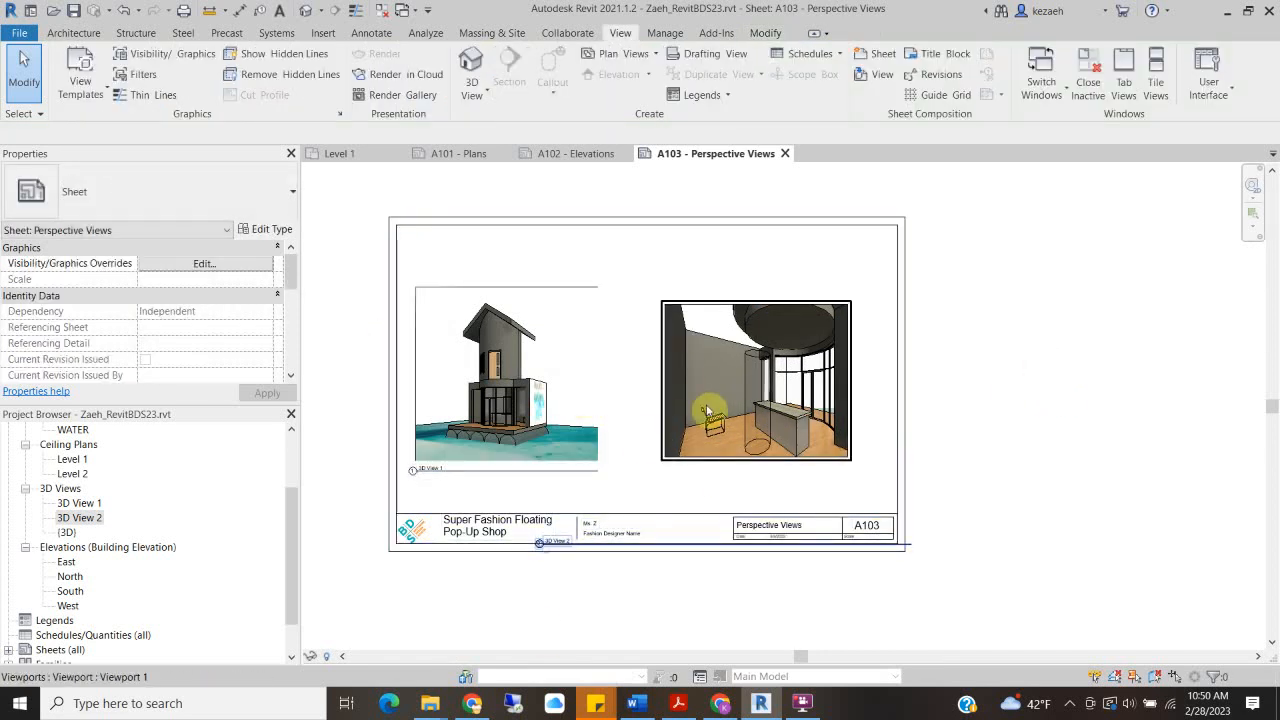
pyautogui.click(543, 422)
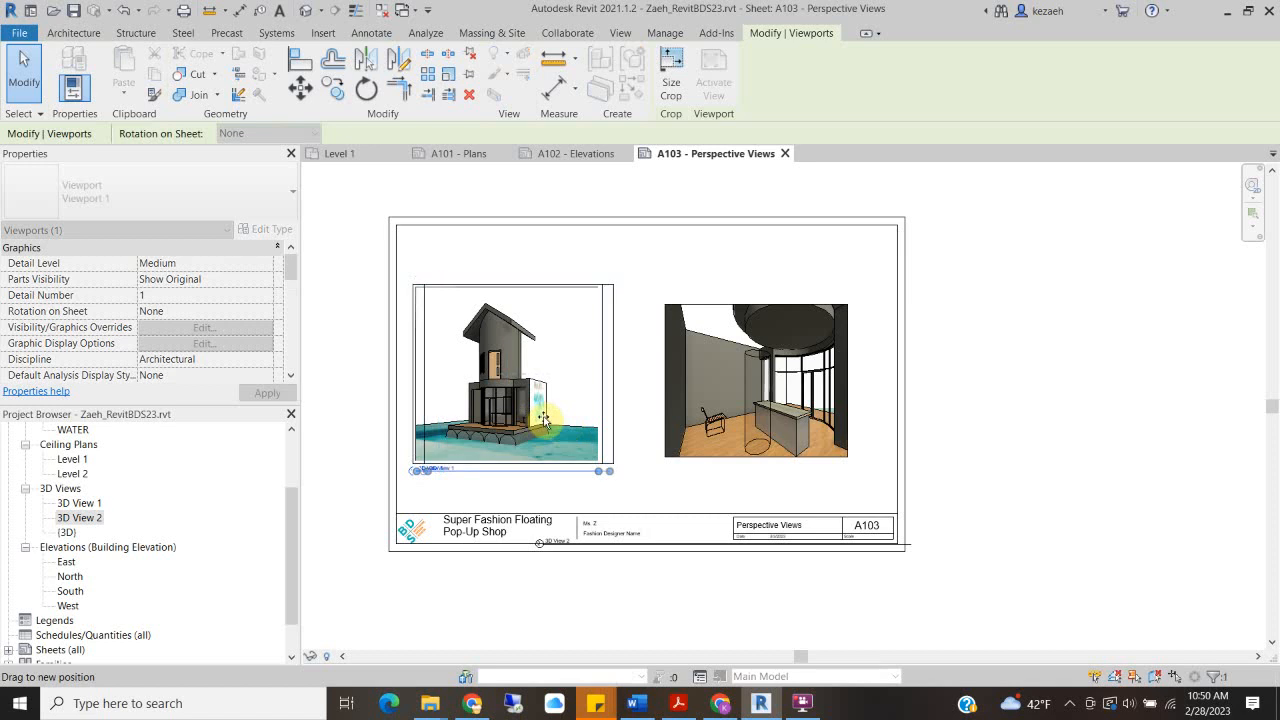
pyautogui.moveTo(541, 421); pyautogui.dragTo(552, 421)
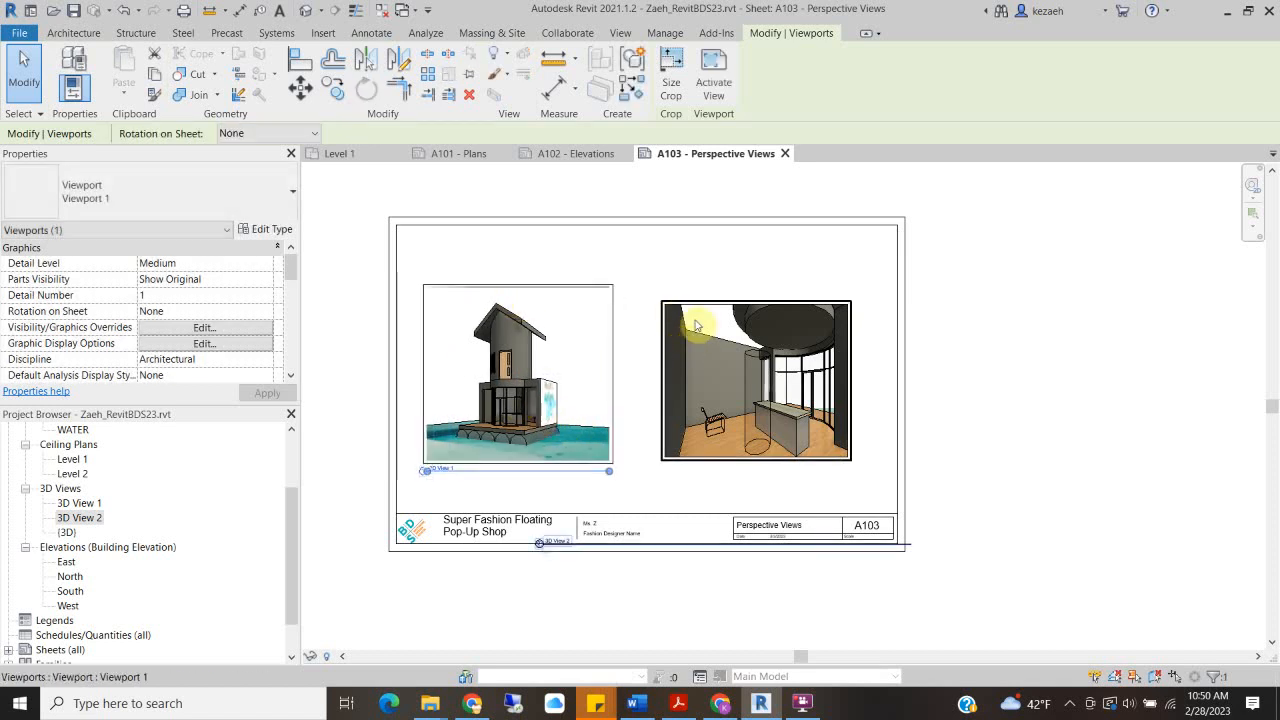
# Activate 3D View 2 on the sheet for another crop region resize
pyautogui.click(792, 356)
pyautogui.doubleClick(805, 362)
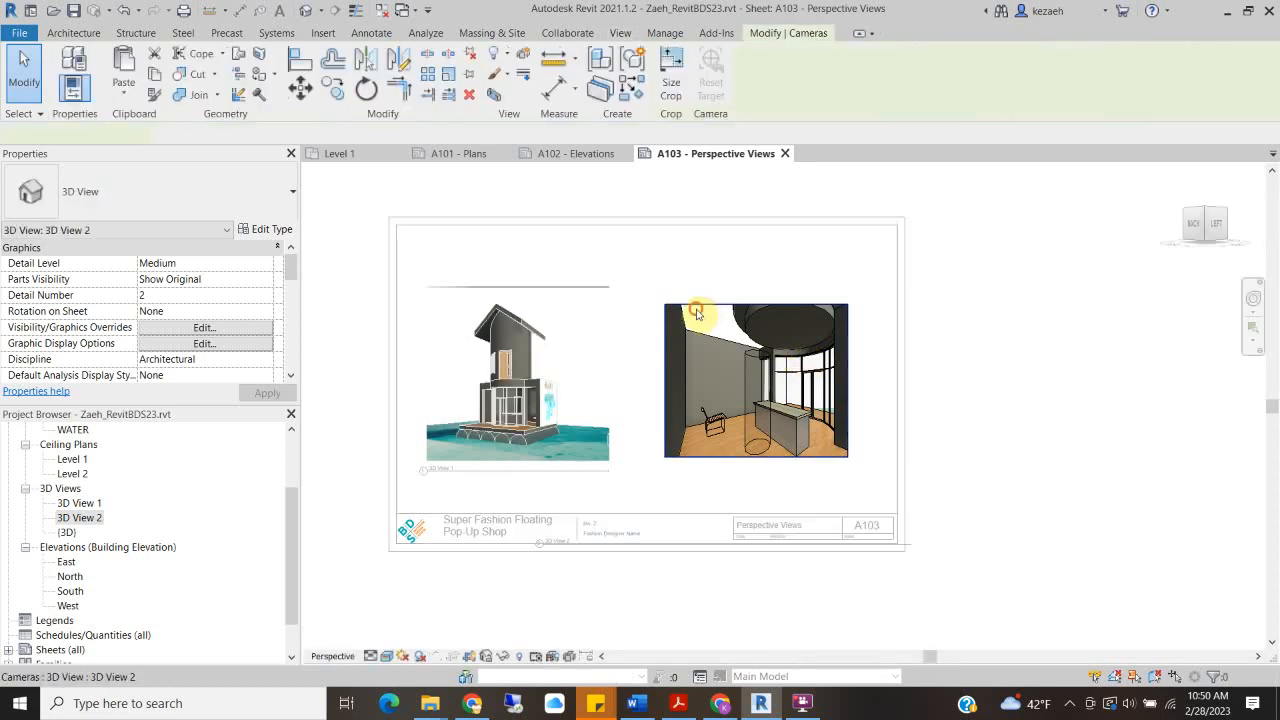
pyautogui.click(676, 63)
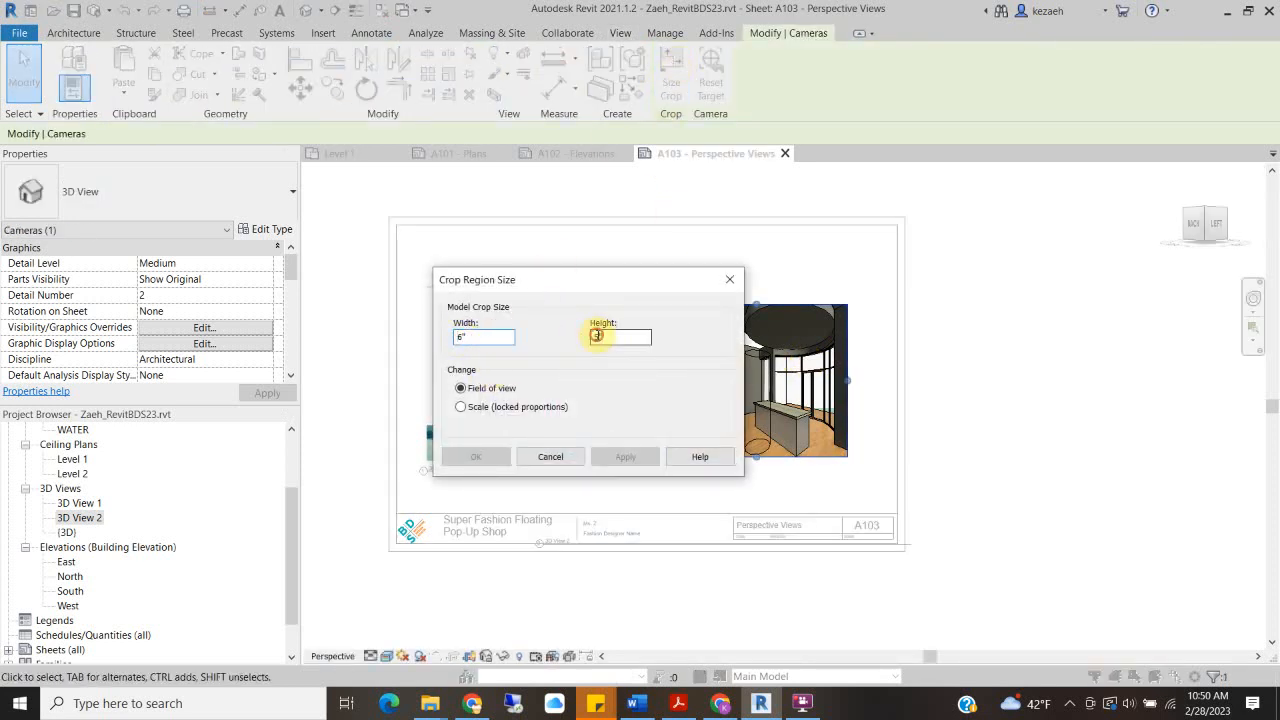
pyautogui.write('6')
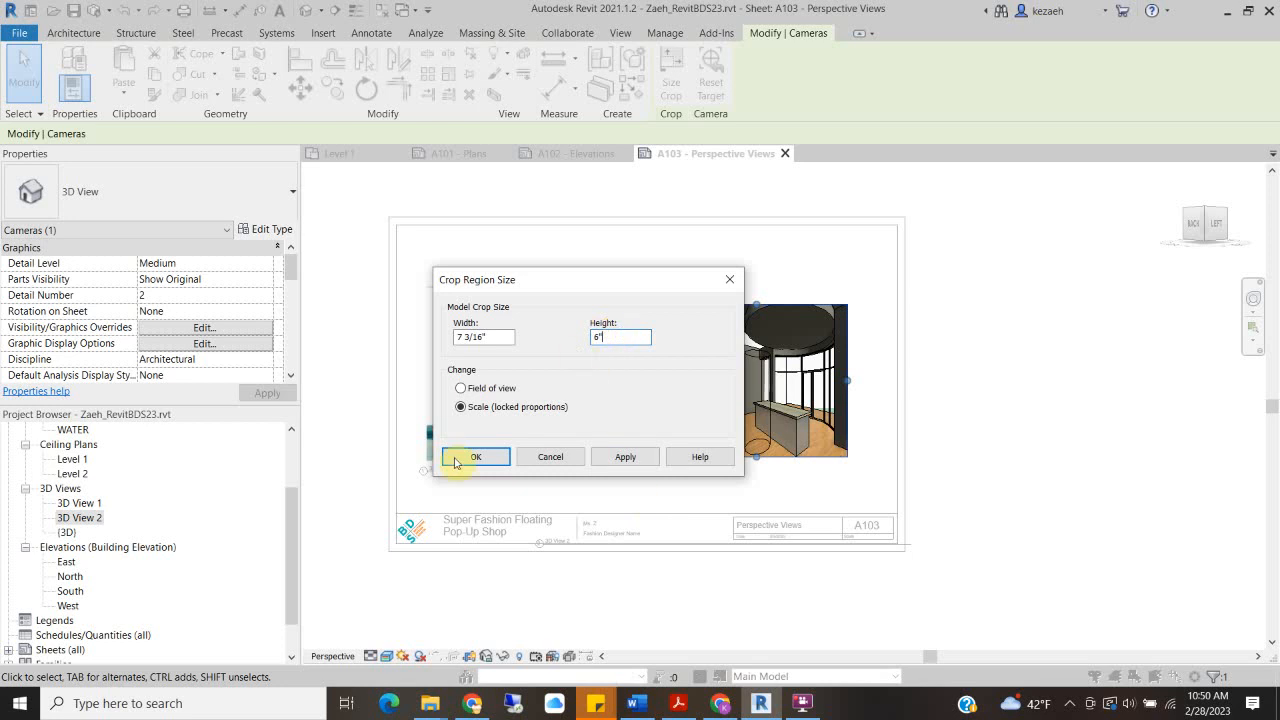
pyautogui.click(551, 457)
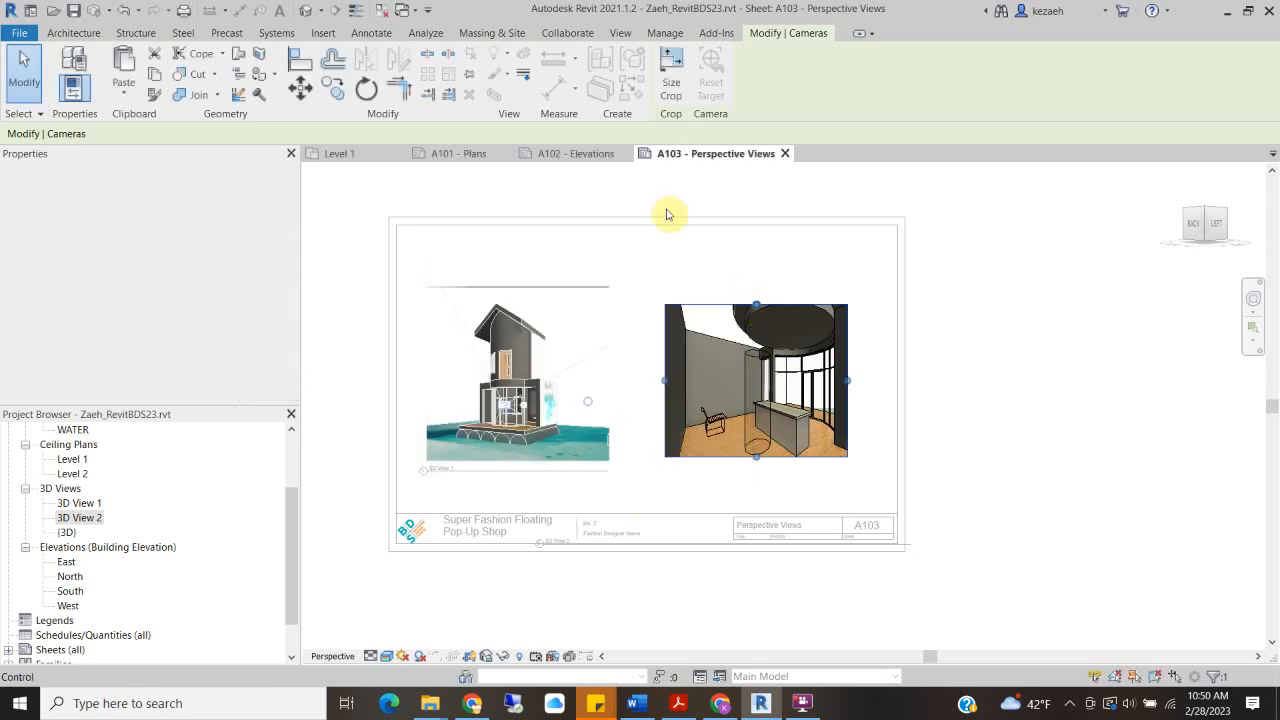
# Scale the crop region of 3D View 2 to a 6" height with locked proportions and deactivate the view
pyautogui.click(671, 65)
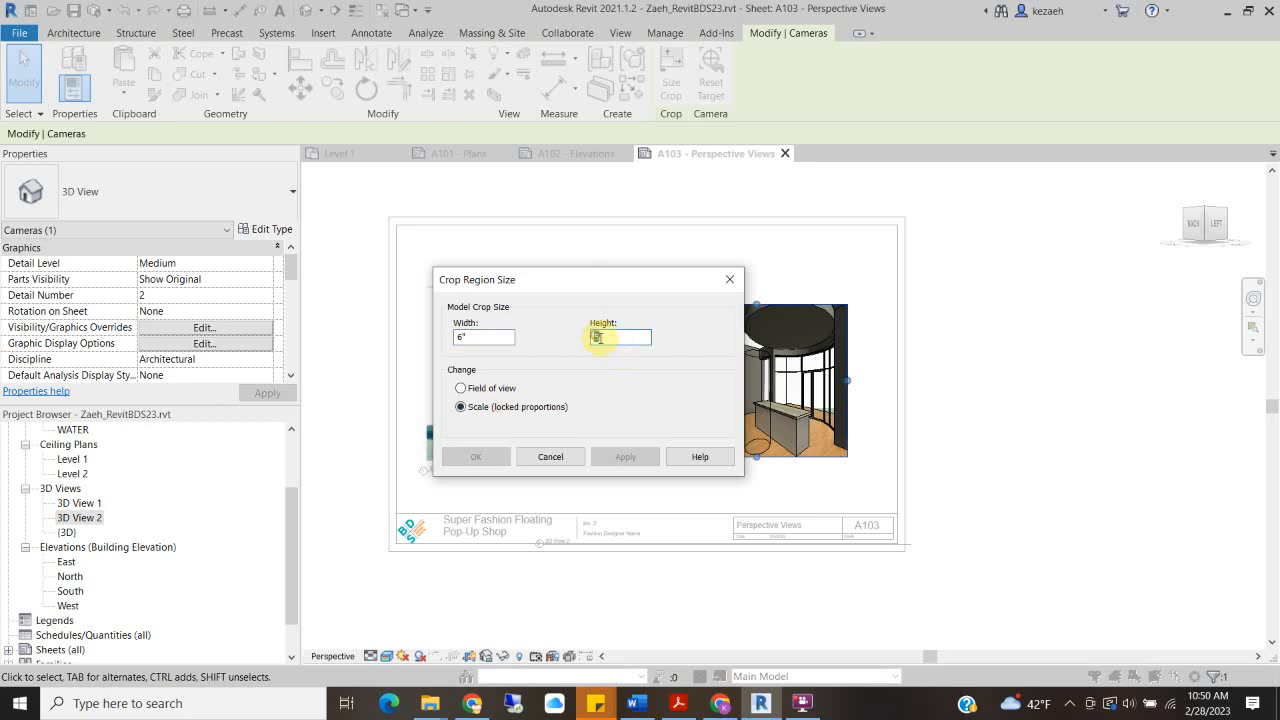
pyautogui.click(474, 456)
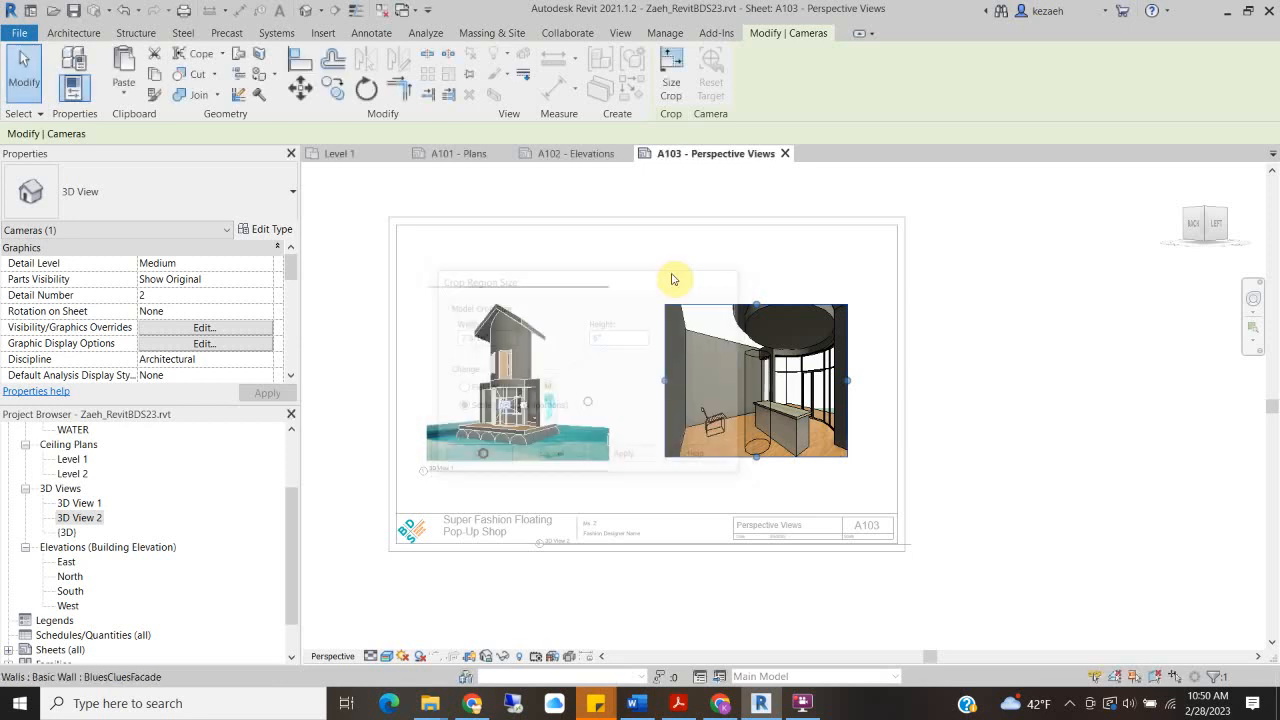
pyautogui.click(714, 404)
pyautogui.doubleClick(1009, 335)
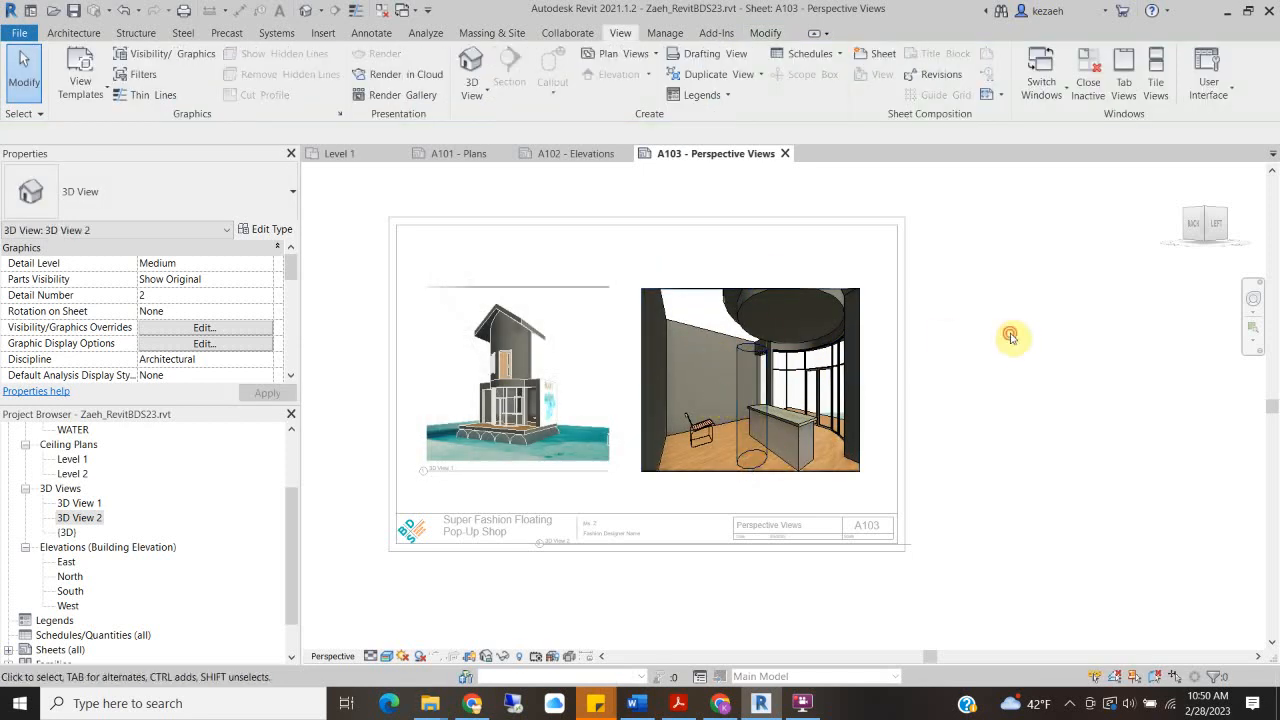
# Shift the 3D View 2 viewport slightly right and move its title up to just below the image
pyautogui.click(681, 353)
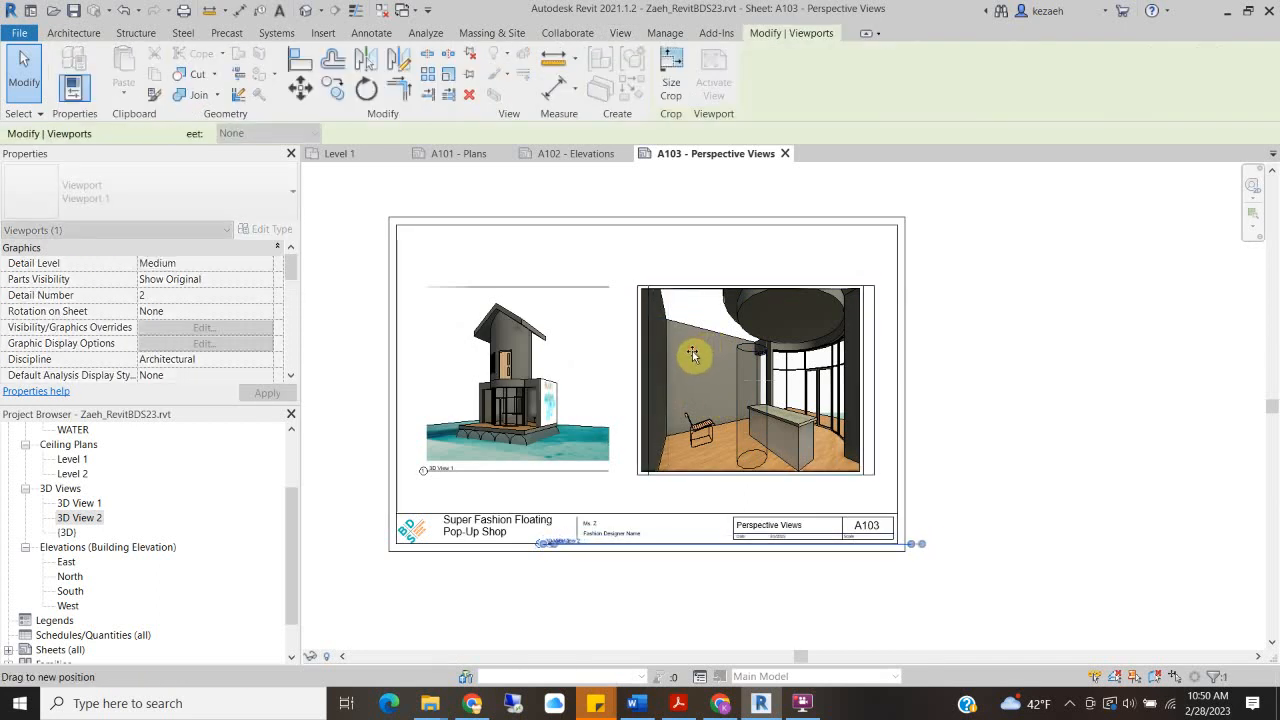
pyautogui.click(943, 351)
pyautogui.moveTo(621, 553); pyautogui.dragTo(710, 498)
pyautogui.click(1107, 405)
# Fine-tune the positions of the 3D View 2 viewport and title, and shorten the title line to the image's width
pyautogui.click(751, 394)
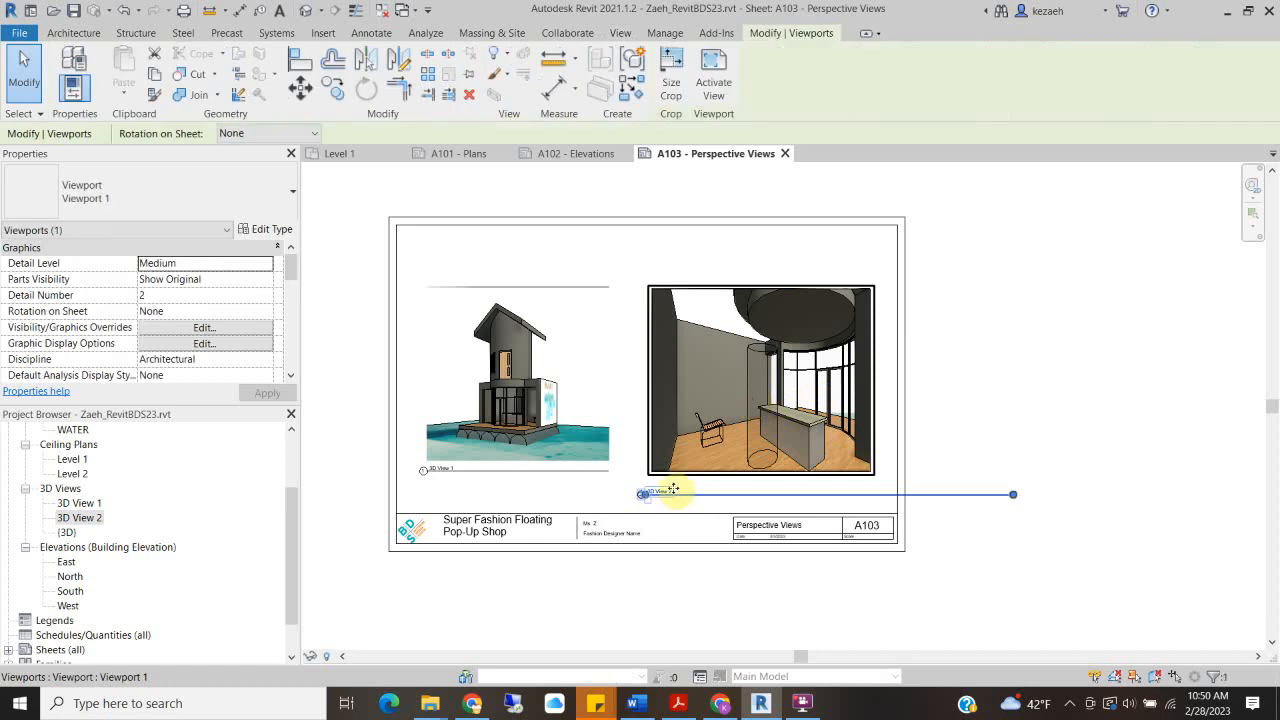
pyautogui.scroll(2, 683, 506)
pyautogui.moveTo(674, 480); pyautogui.dragTo(710, 481)
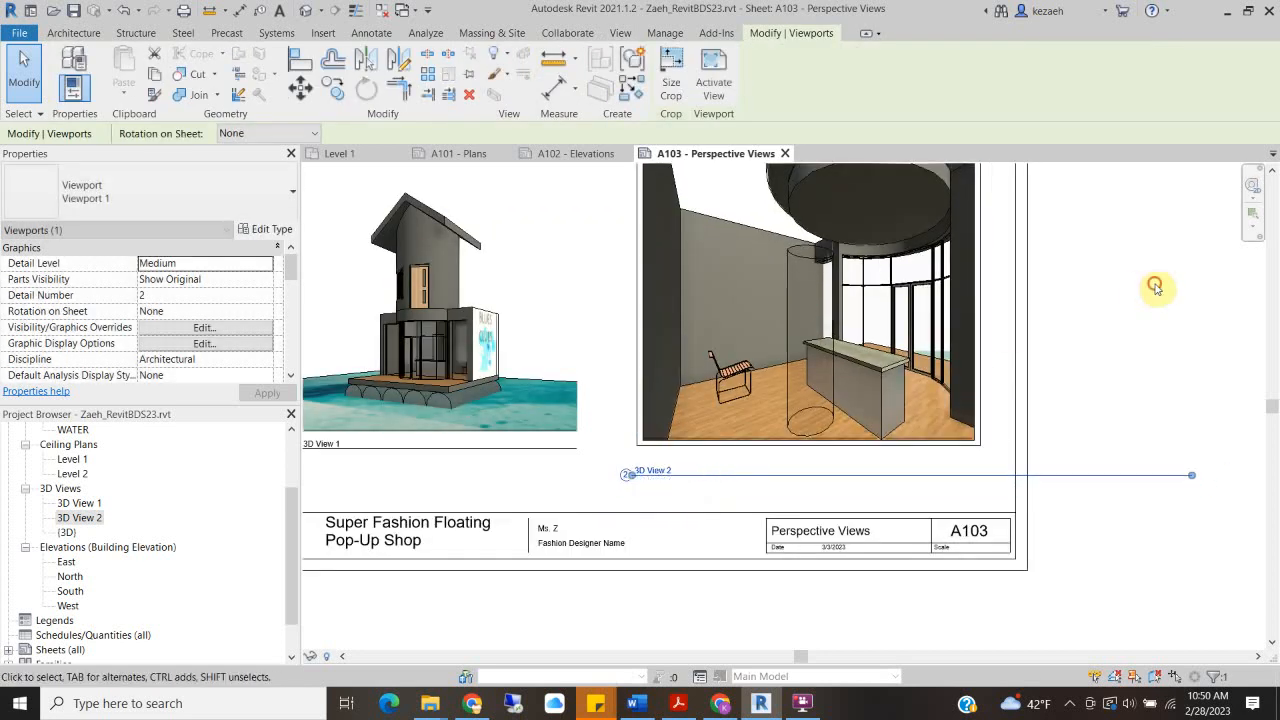
pyautogui.click(1154, 286)
pyautogui.click(710, 430)
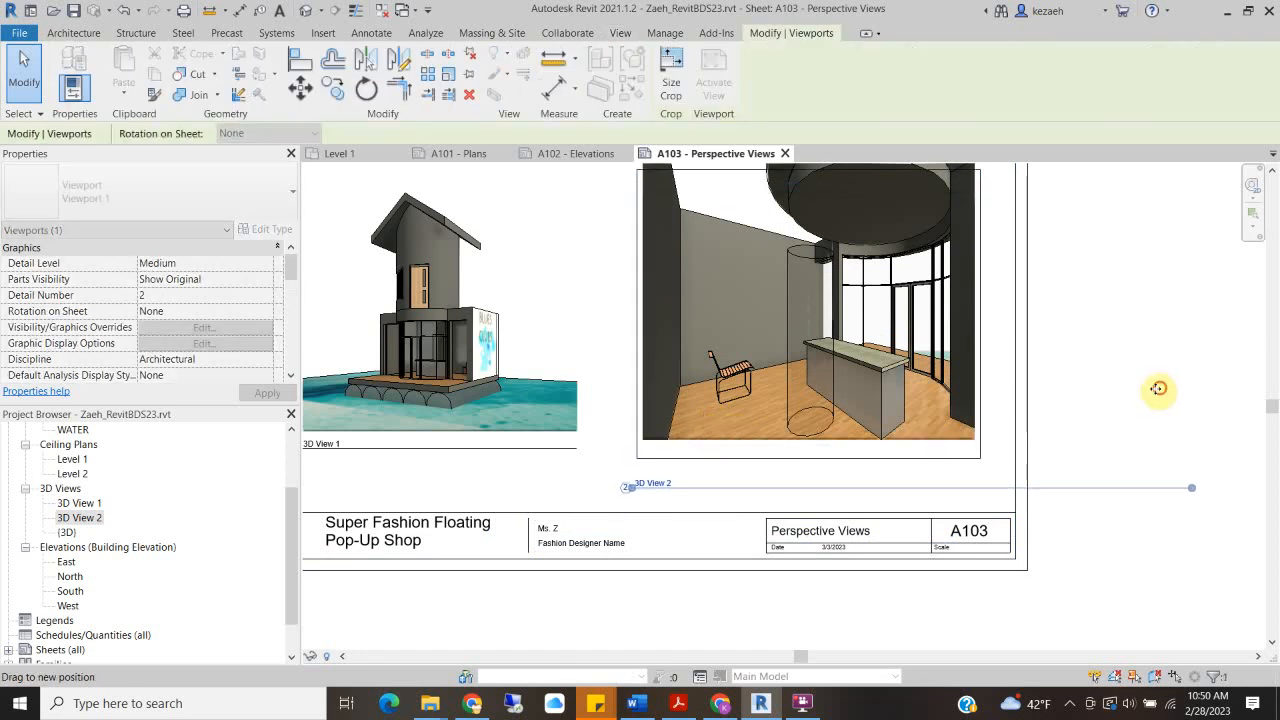
pyautogui.click(1157, 386)
pyautogui.click(788, 490)
pyautogui.moveTo(789, 495); pyautogui.dragTo(800, 487)
pyautogui.scroll(-2, 800, 487)
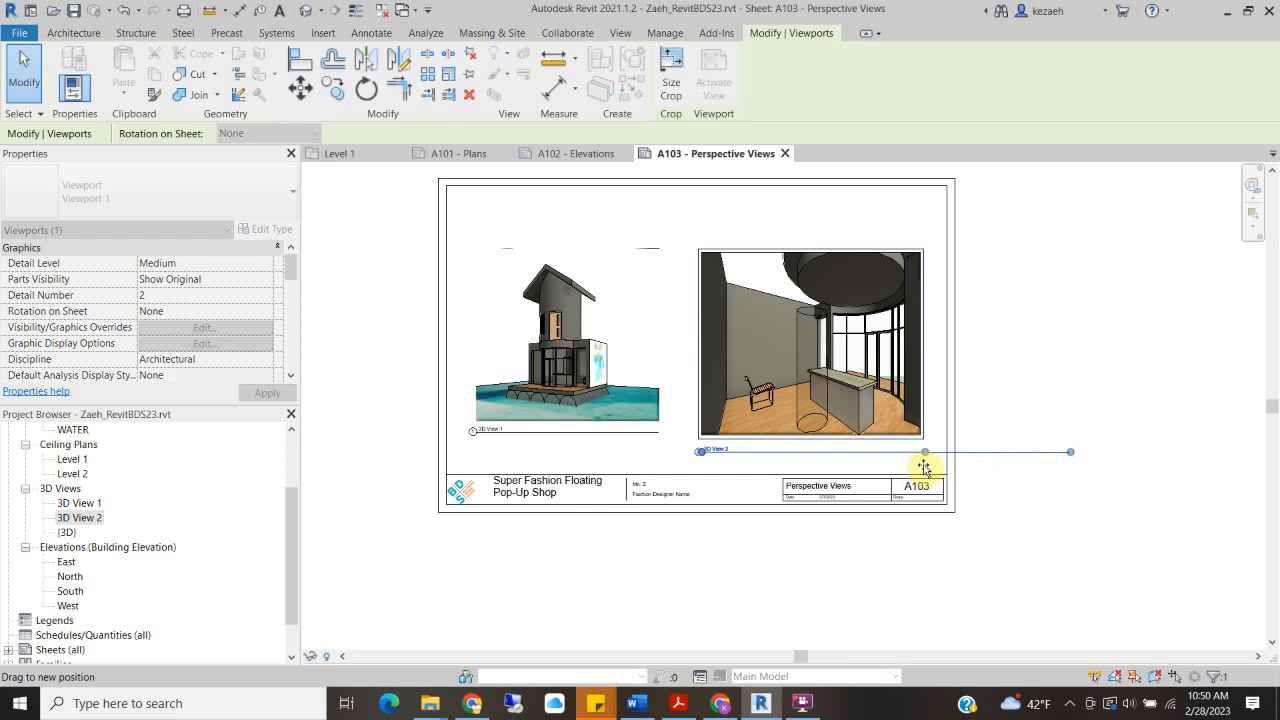
pyautogui.click(1029, 400)
# Move the 3D View 1 title down to line up with the 3D View 2 title
pyautogui.scroll(2, 486, 477)
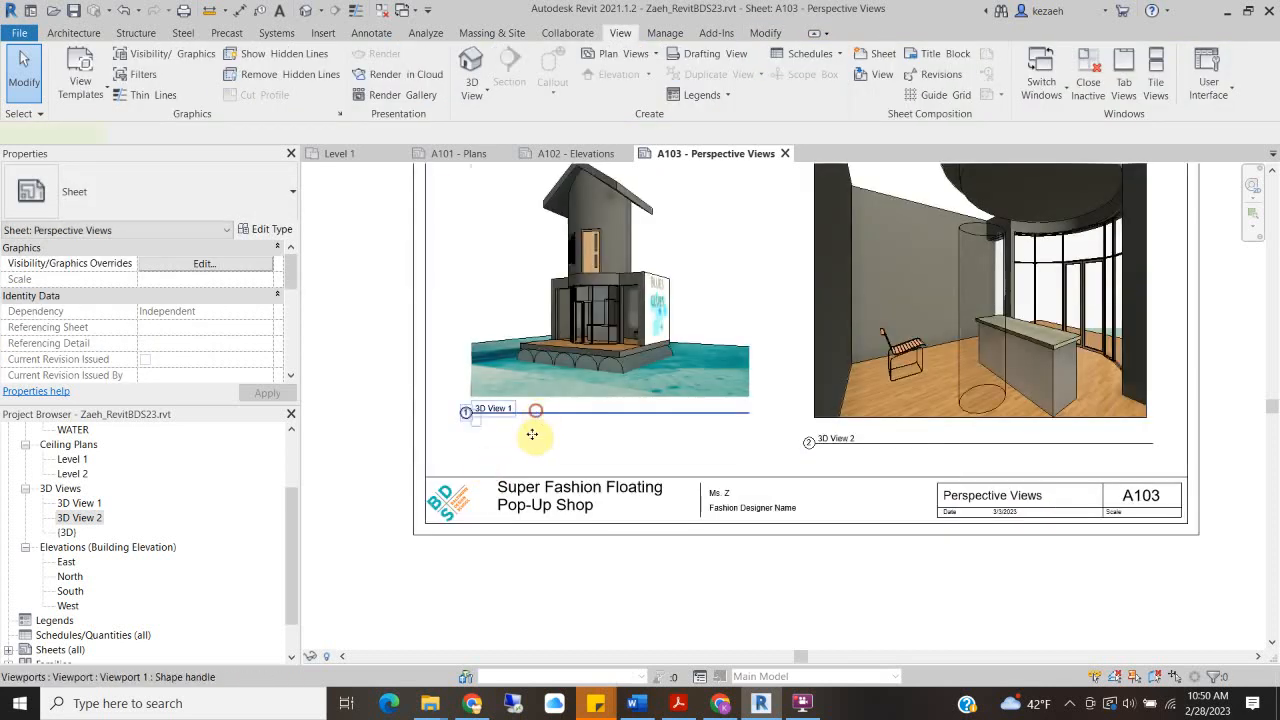
pyautogui.moveTo(536, 414); pyautogui.dragTo(536, 444)
pyautogui.click(433, 434)
# Rename the 3D View 1 view as Exterior View in its viewport properties
pyautogui.scroll(2, 480, 437)
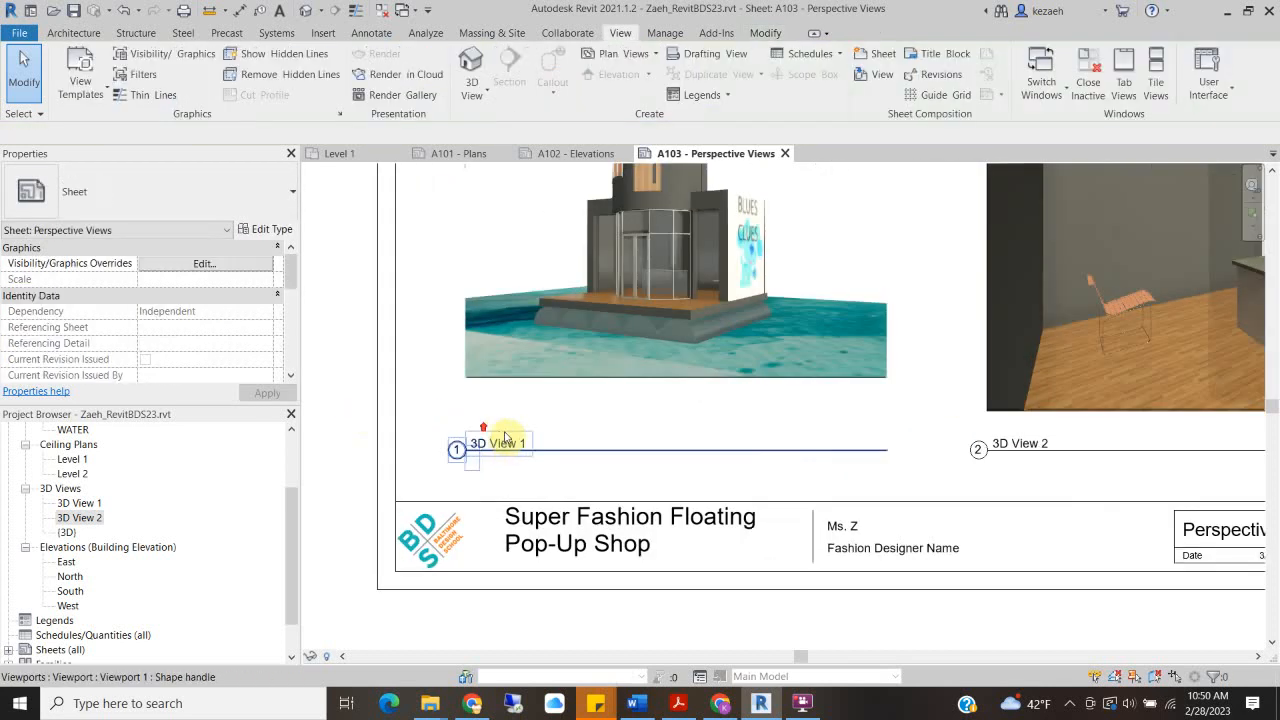
pyautogui.click(500, 437)
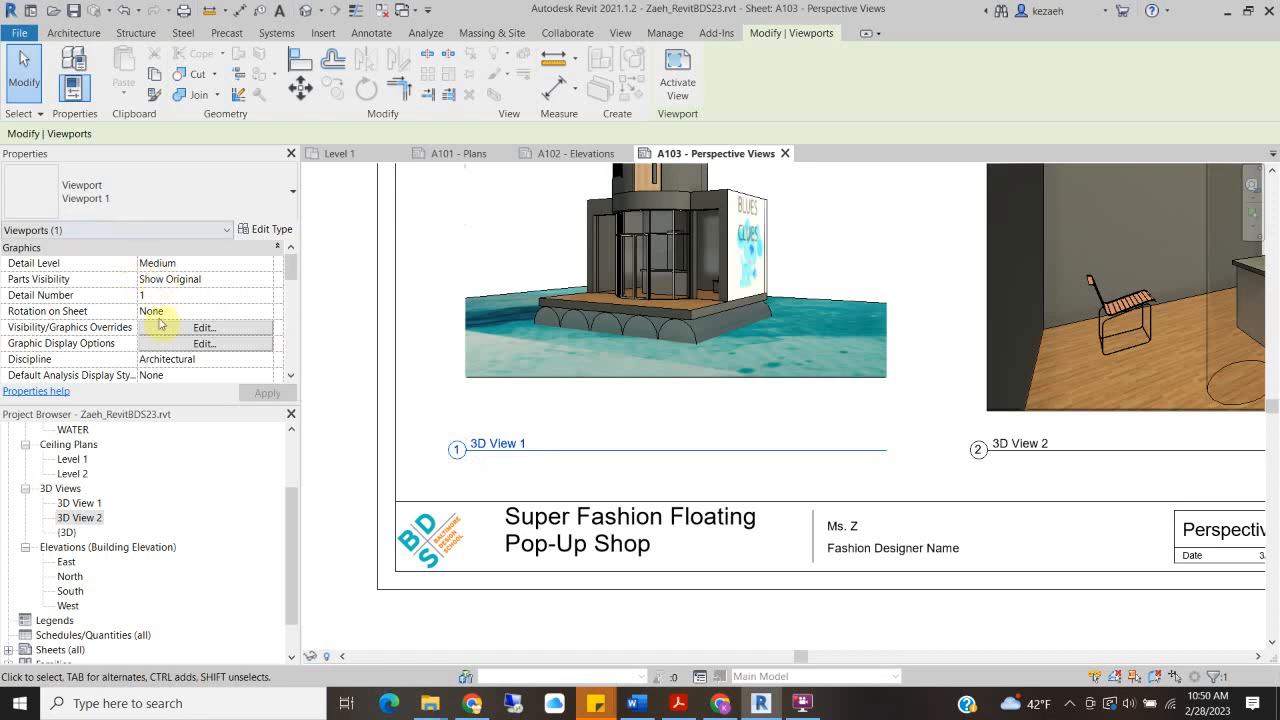
pyautogui.click(337, 337)
pyautogui.click(488, 443)
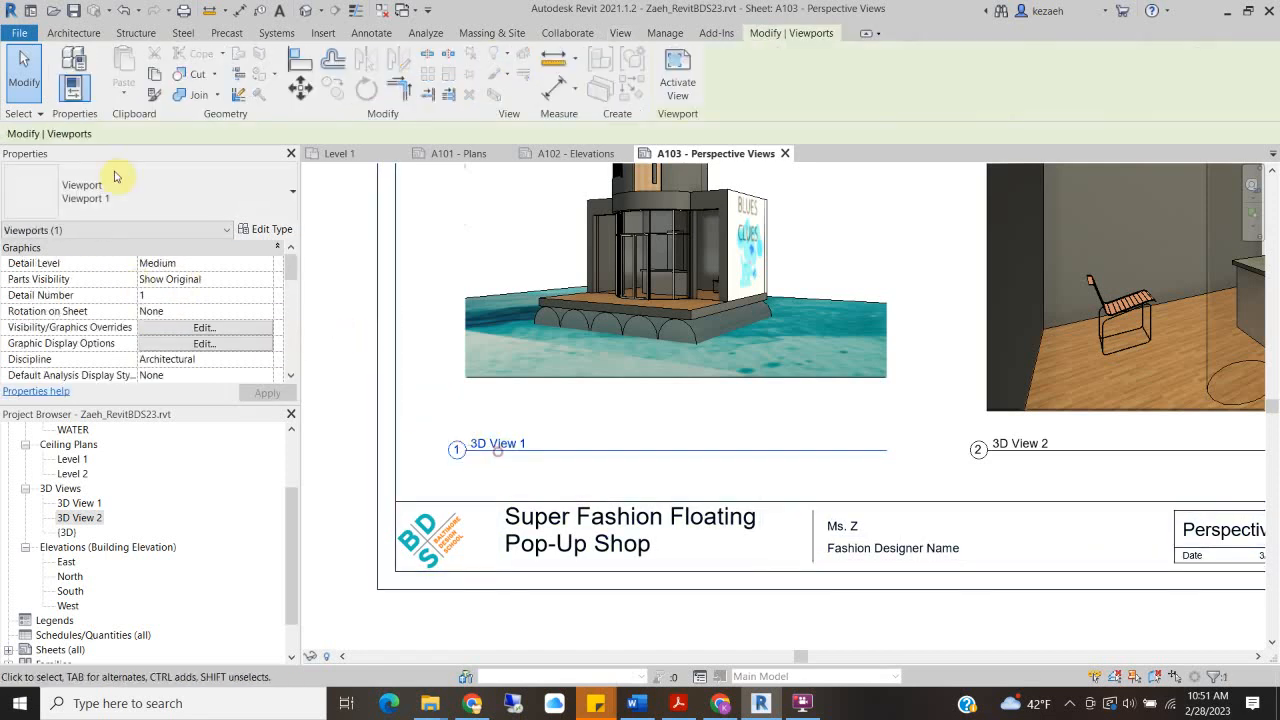
pyautogui.scroll(-3, 153, 343)
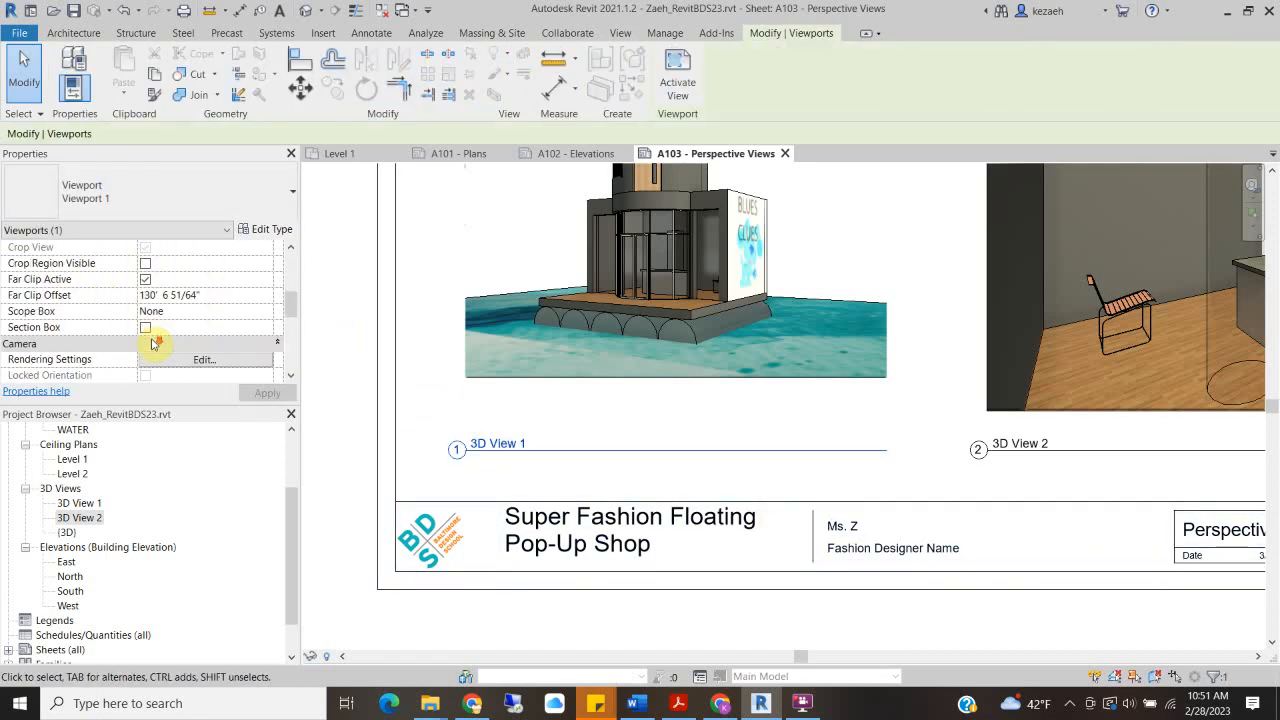
pyautogui.moveTo(291, 305); pyautogui.dragTo(277, 337)
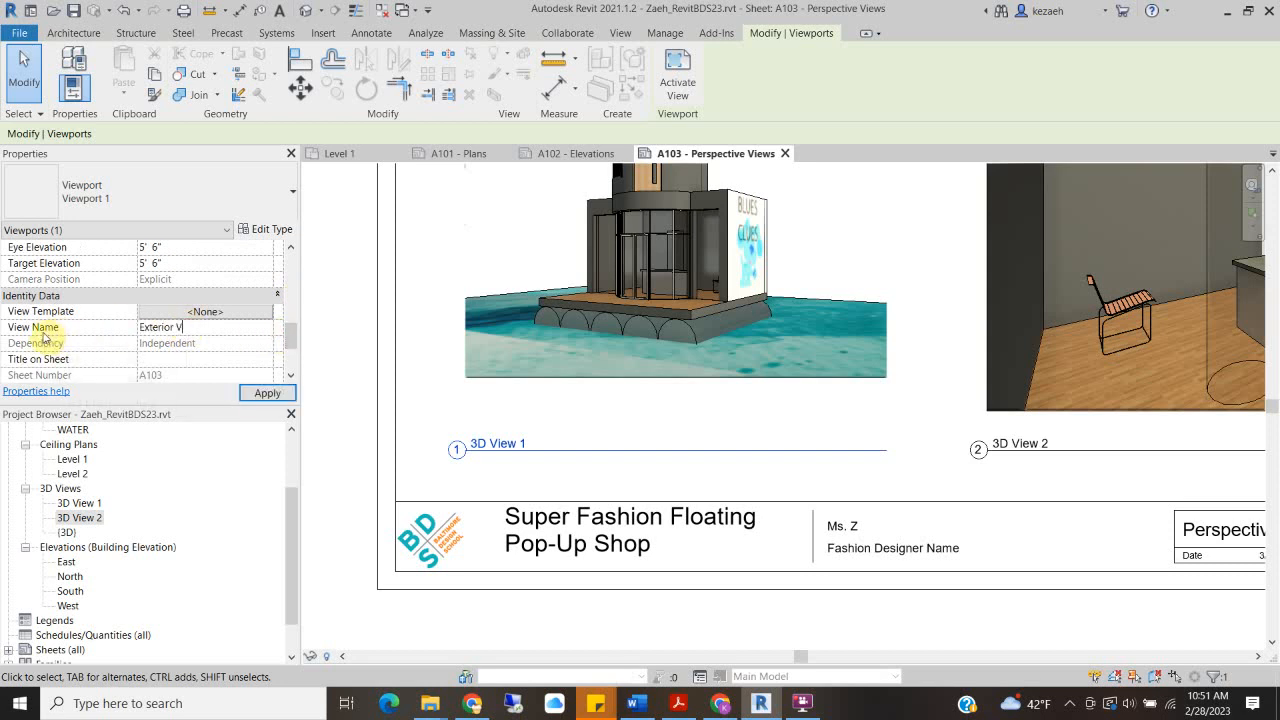
pyautogui.click(257, 395)
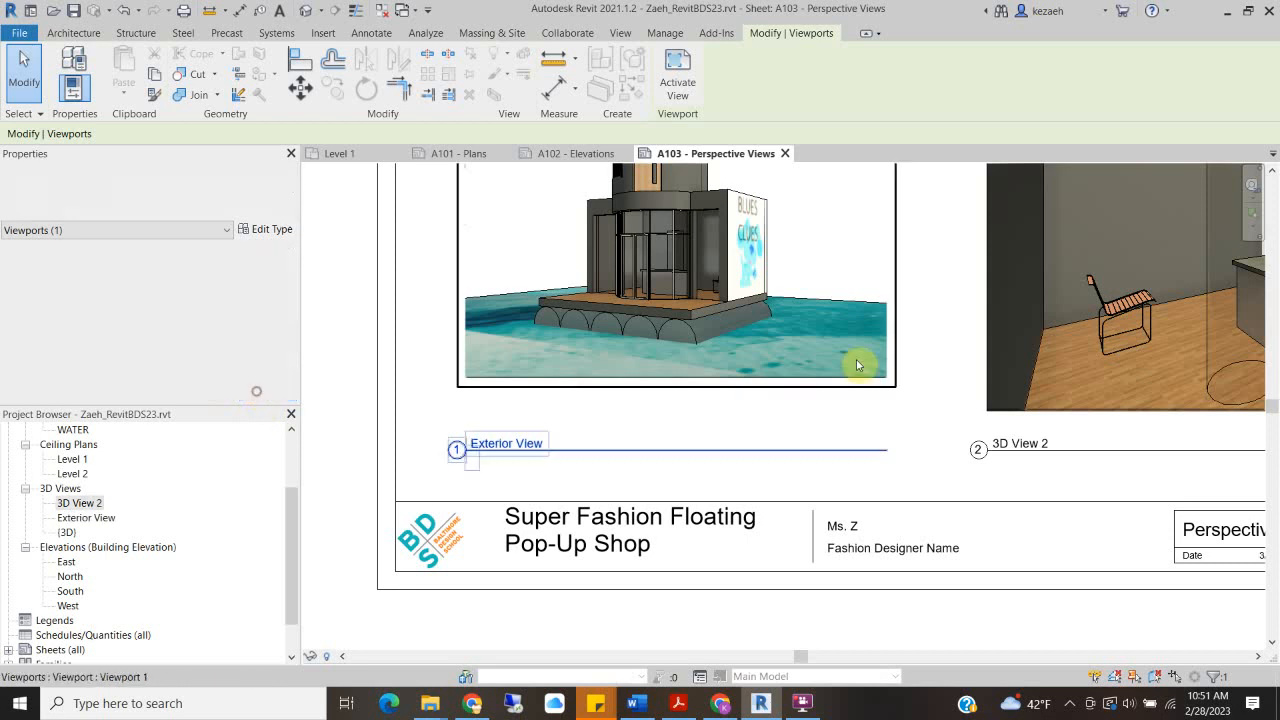
# Rename the 3D View 2 view as Interior View in its viewport properties
pyautogui.click(1016, 447)
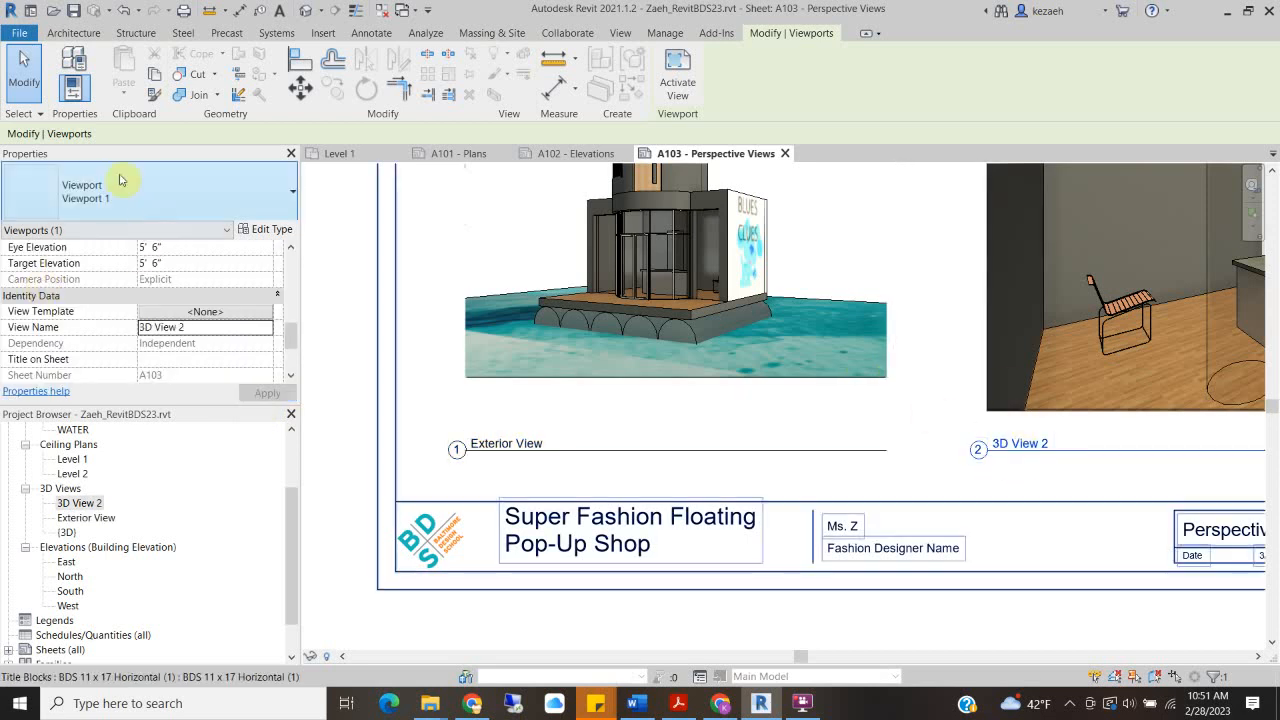
pyautogui.click(165, 328)
pyautogui.click(188, 328)
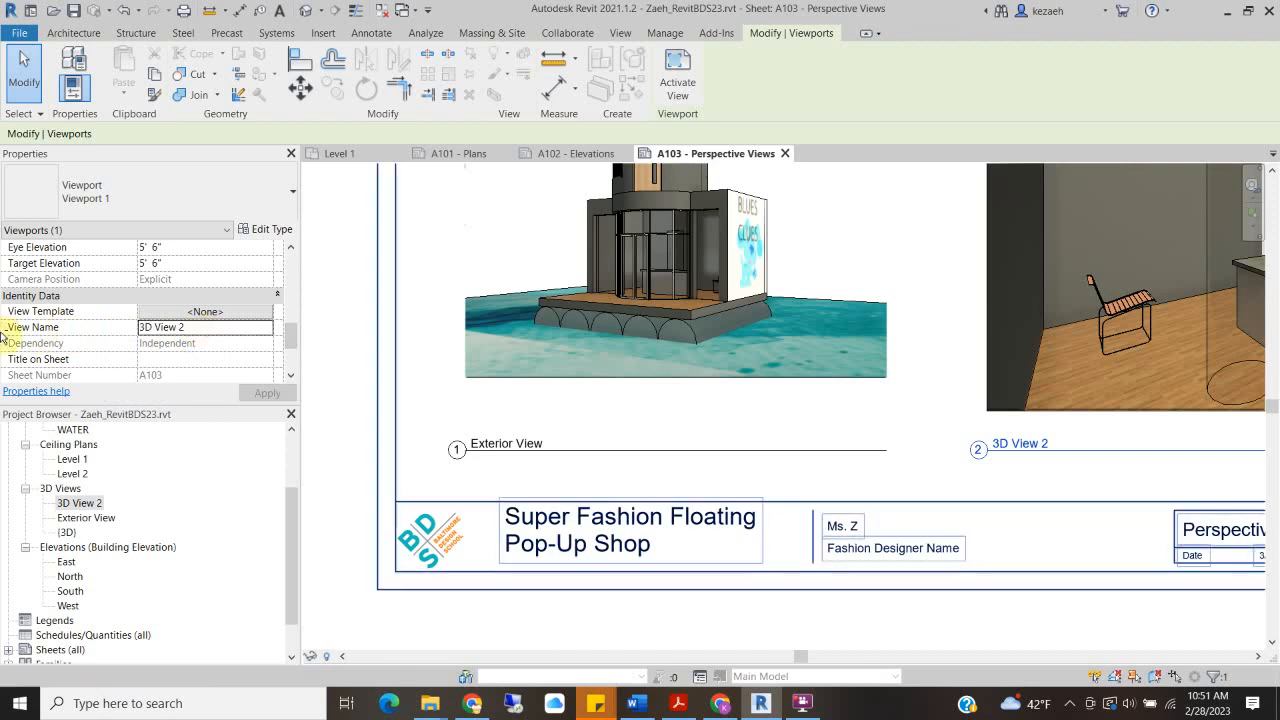
pyautogui.click(212, 327)
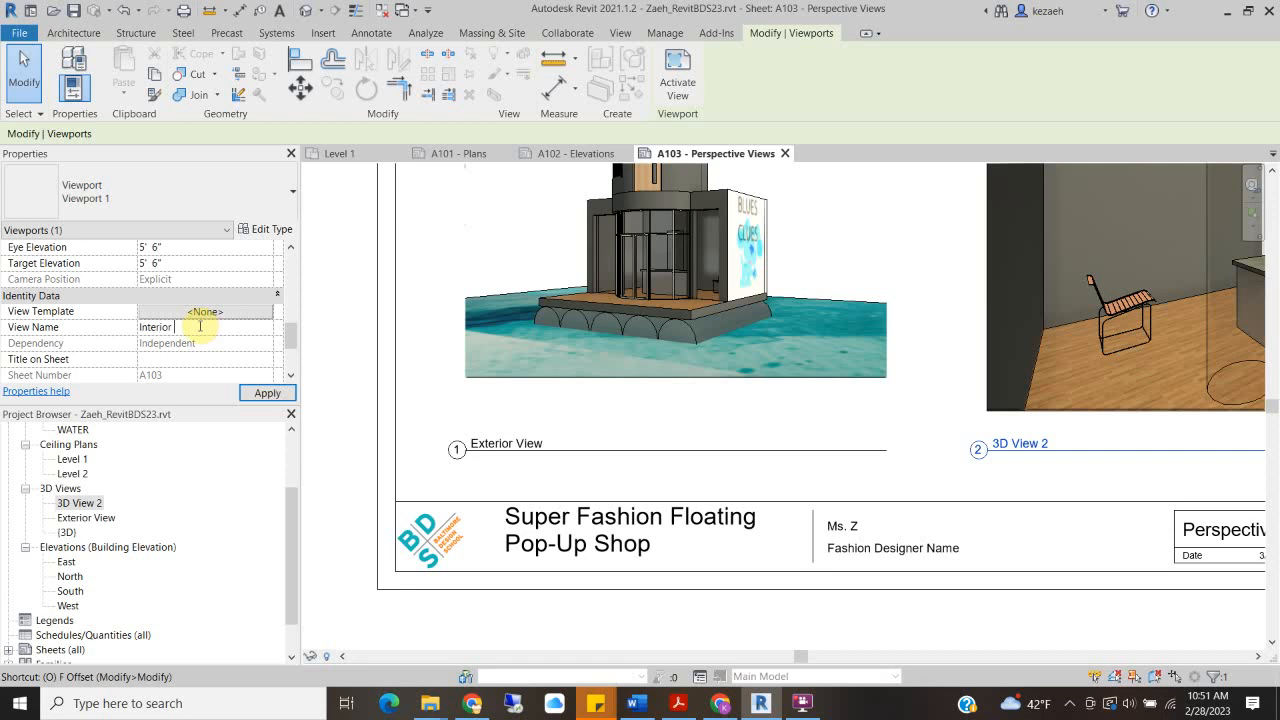
pyautogui.click(268, 393)
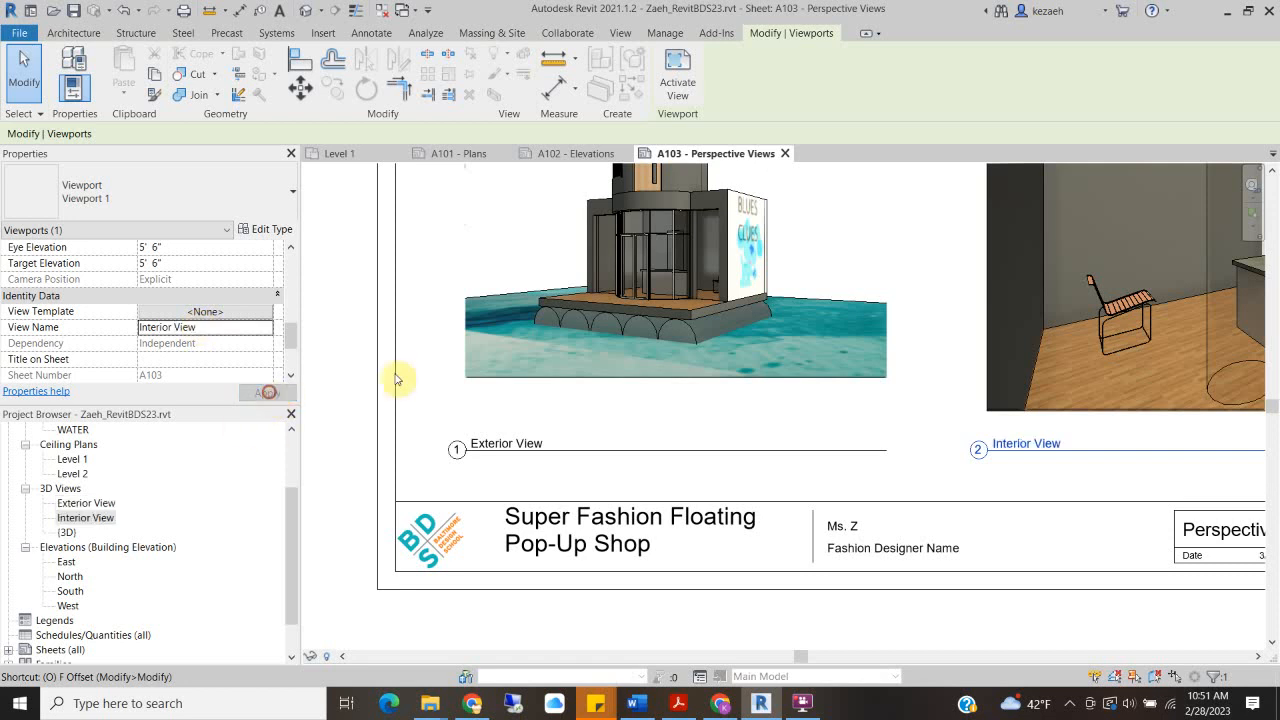
# Inspect sheet A103, checking the view titles, title block text and layout of both perspectives
pyautogui.scroll(-2, 666, 506)
pyautogui.click(1191, 389)
pyautogui.scroll(4, 860, 383)
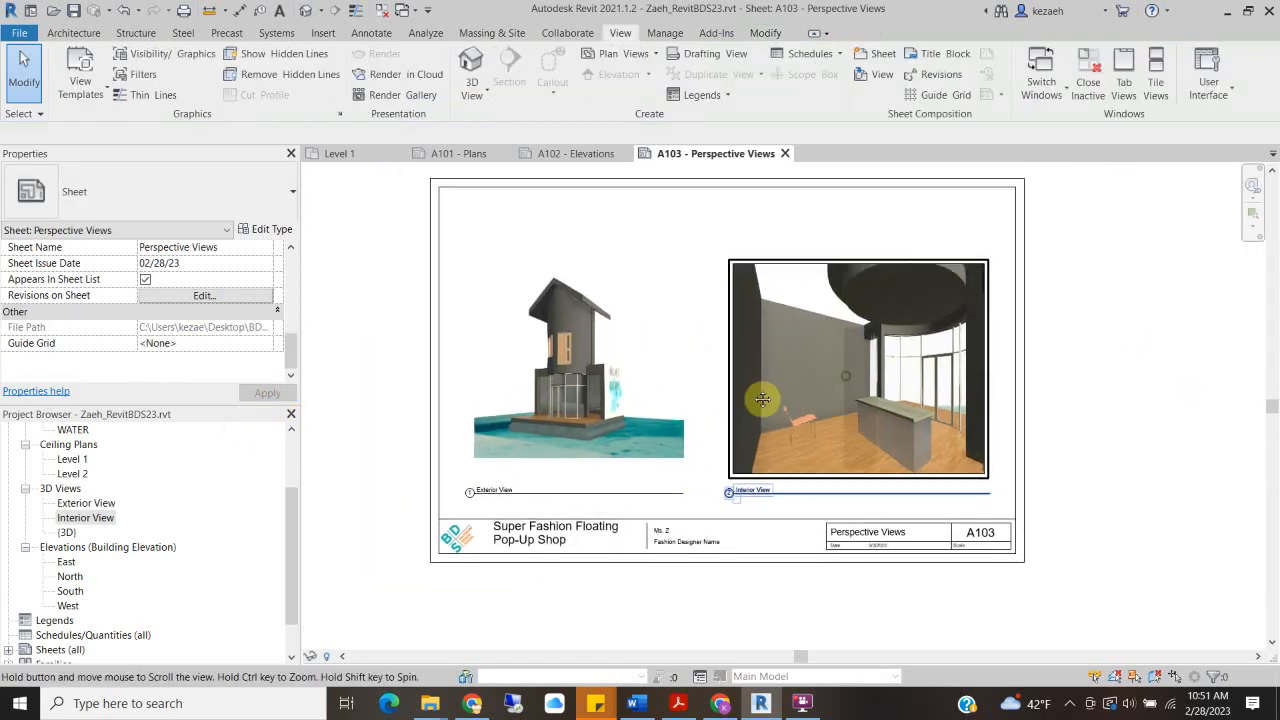
pyautogui.scroll(-2, 1109, 557)
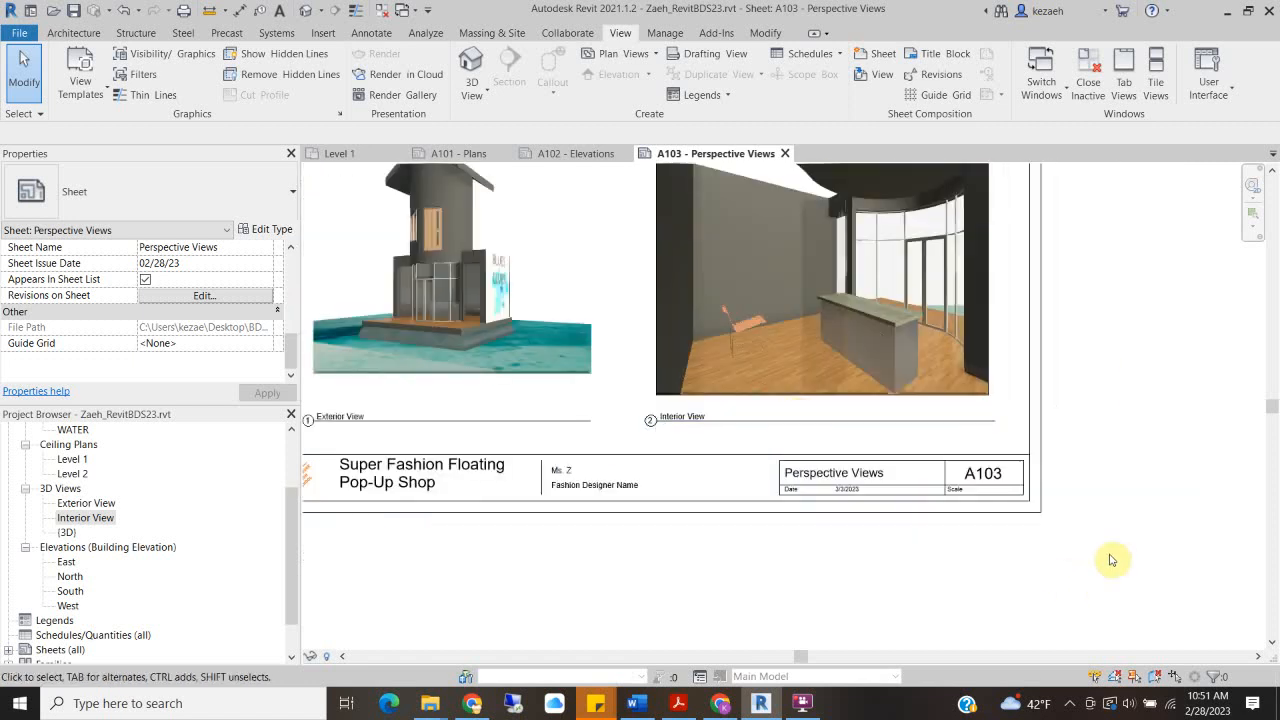
pyautogui.scroll(2, 1006, 491)
pyautogui.moveTo(786, 466); pyautogui.dragTo(1067, 462, button='middle')
pyautogui.scroll(-2, 630, 443)
pyautogui.scroll(3, 1100, 480)
pyautogui.scroll(-3, 1023, 457)
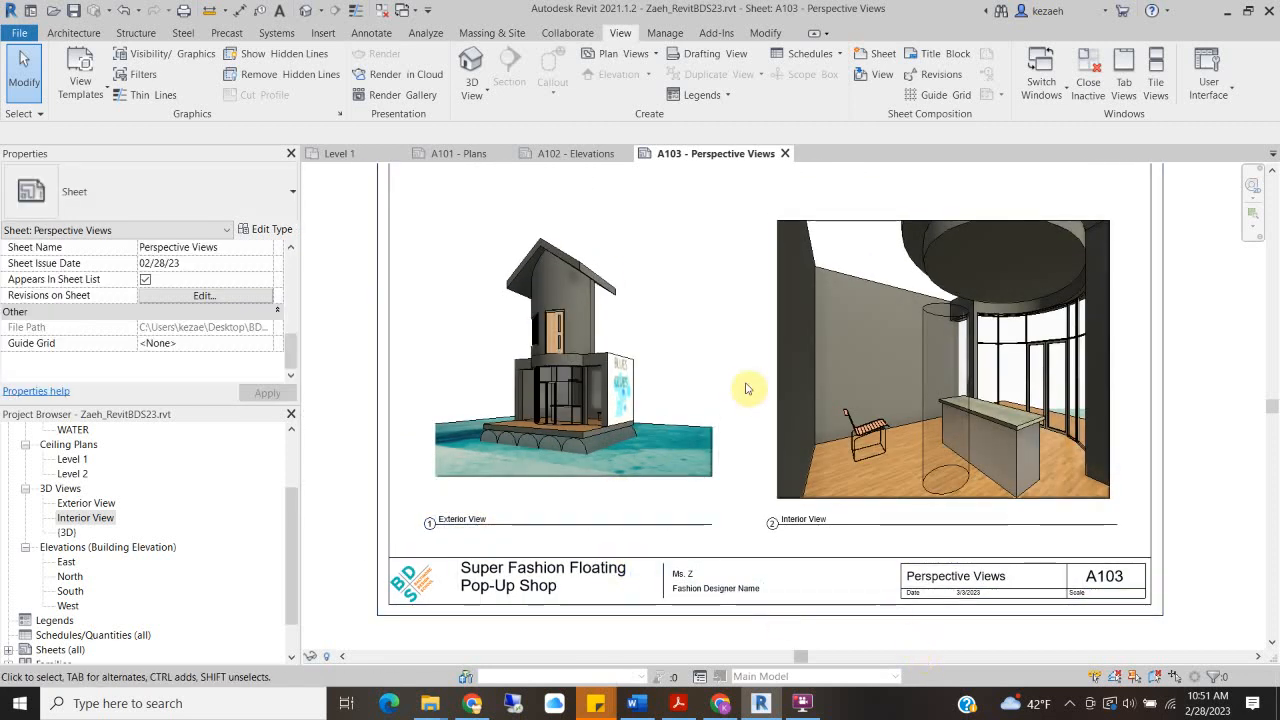
# Move the Exterior View viewport slightly down and realign its title with the Interior View title
pyautogui.click(637, 338)
pyautogui.moveTo(637, 338)
pyautogui.mouseDown()
pyautogui.moveTo(634, 303)
pyautogui.moveTo(640, 314)
pyautogui.mouseUp()
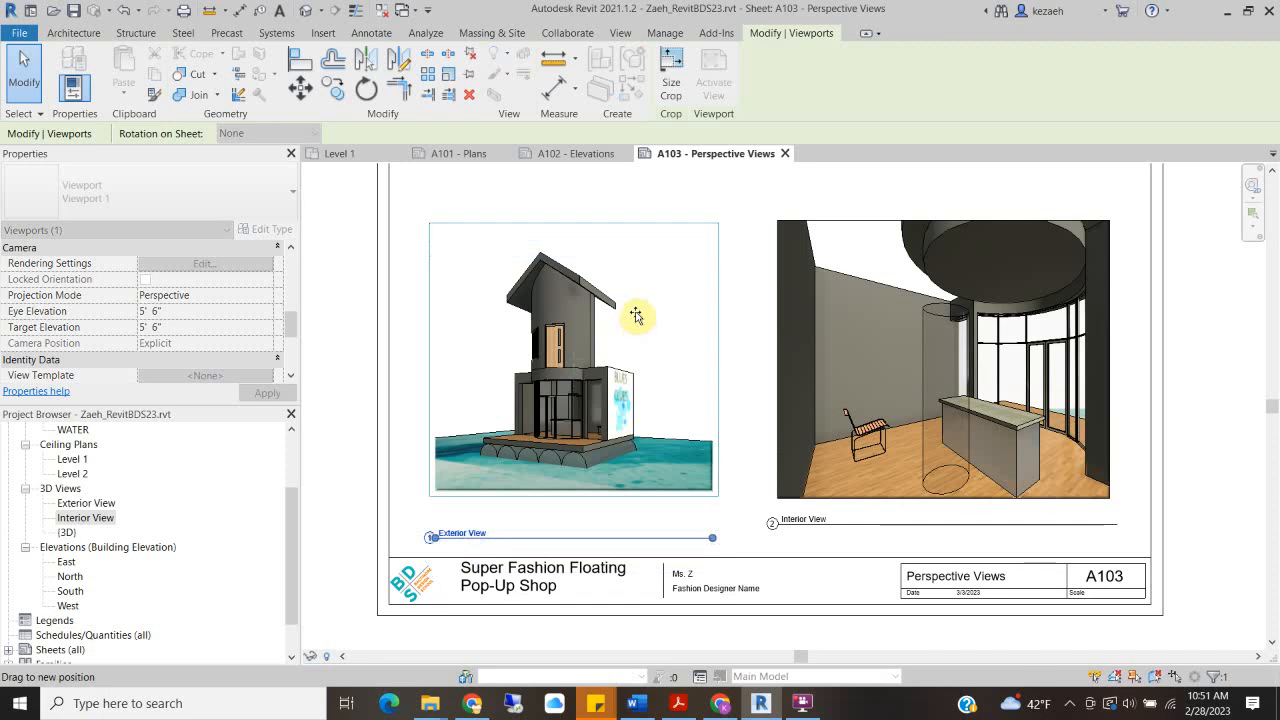
pyautogui.click(365, 460)
pyautogui.moveTo(502, 538)
pyautogui.mouseDown()
pyautogui.moveTo(502, 510)
pyautogui.moveTo(505, 523)
pyautogui.mouseUp()
pyautogui.scroll(-3, 505, 486)
pyautogui.click(366, 374)
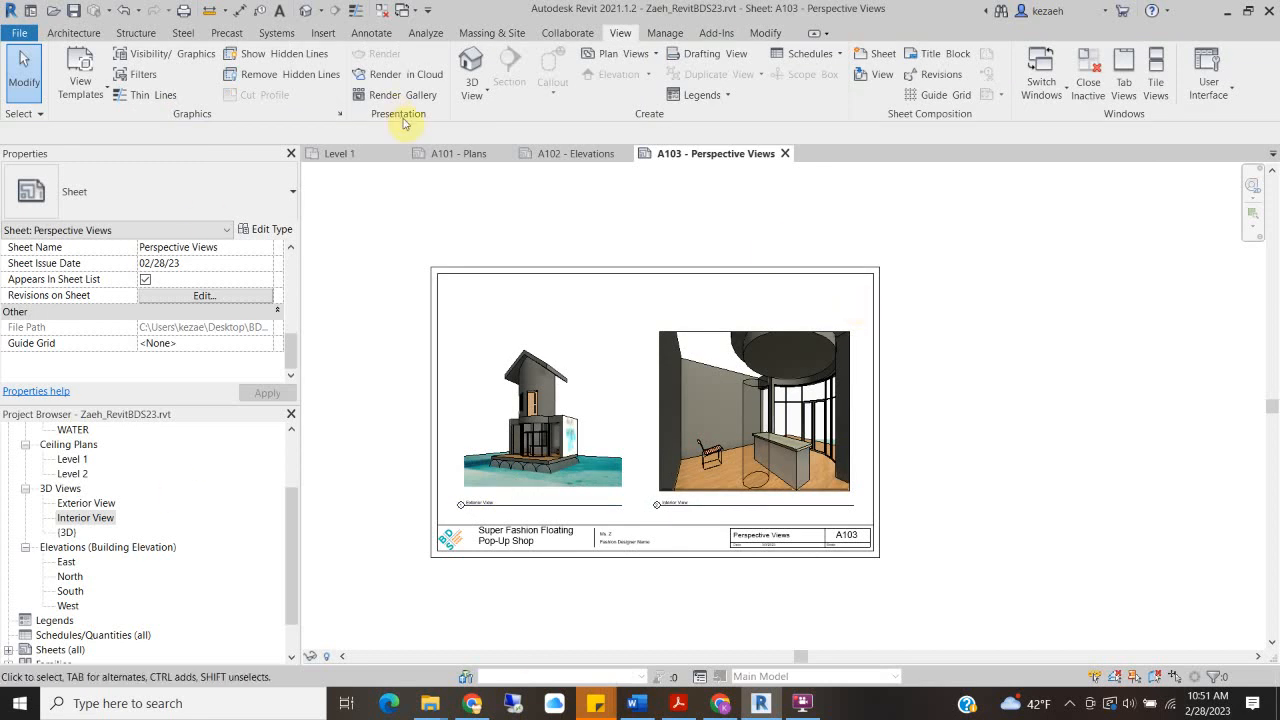
pyautogui.press('Escape')
# Set the print range to sheets A101, A102 and A103 and save the selection as Set 1
pyautogui.click(19, 32)
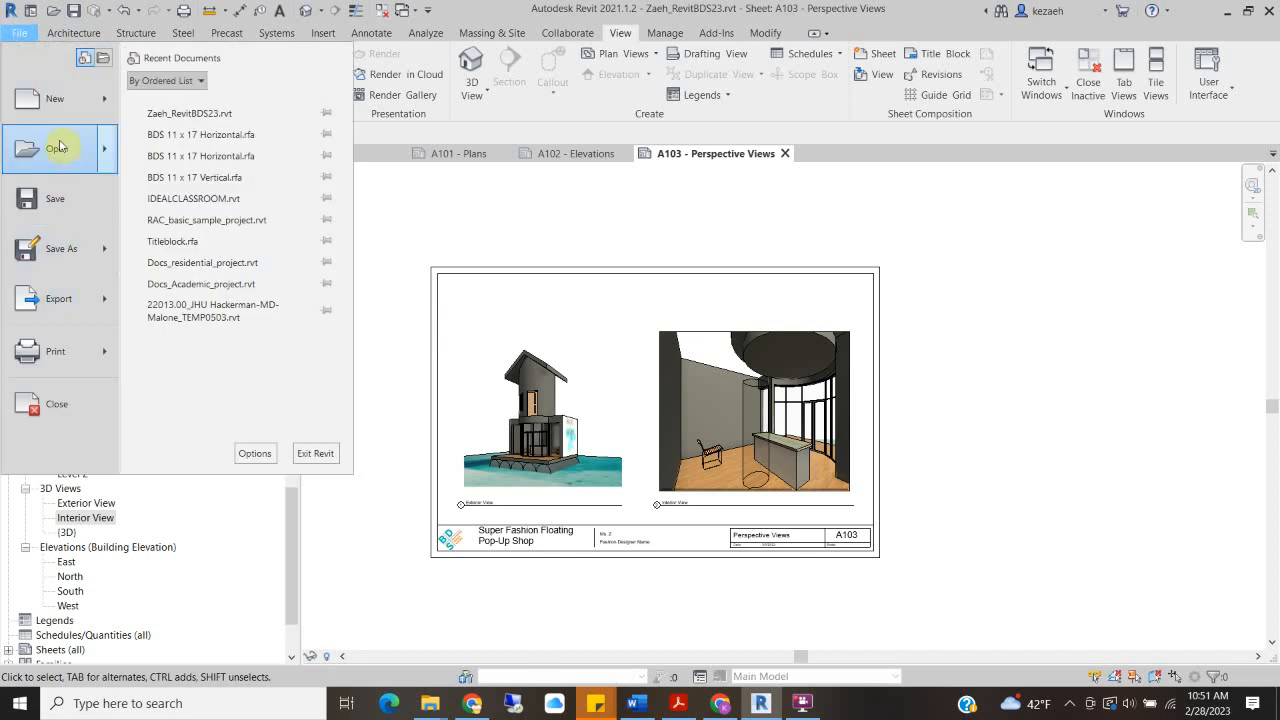
pyautogui.click(56, 349)
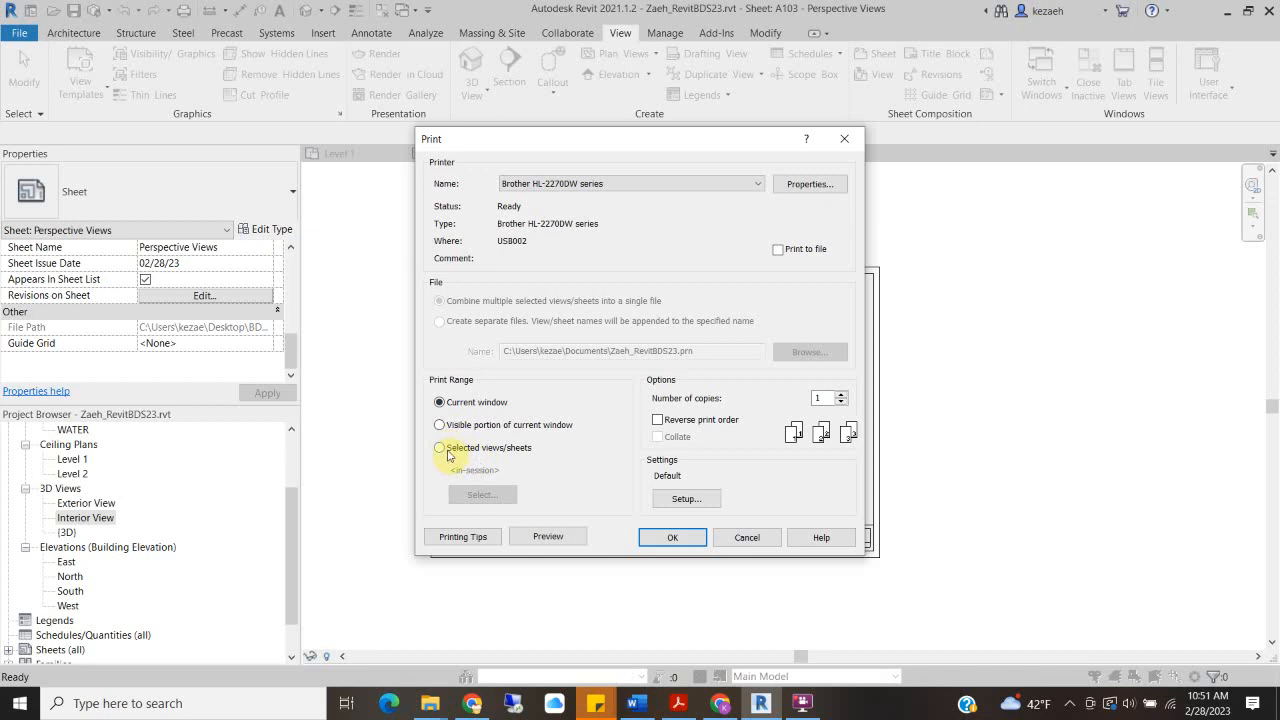
pyautogui.click(448, 451)
pyautogui.click(470, 494)
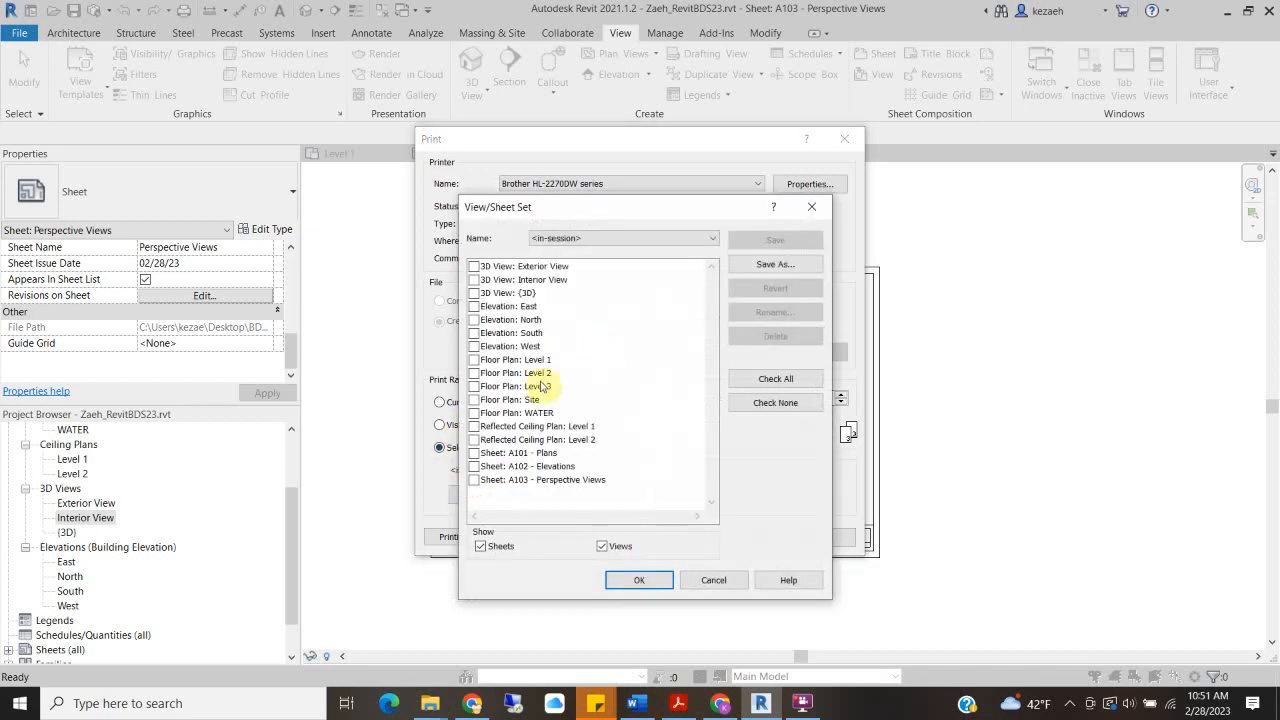
pyautogui.click(474, 453)
pyautogui.click(474, 466)
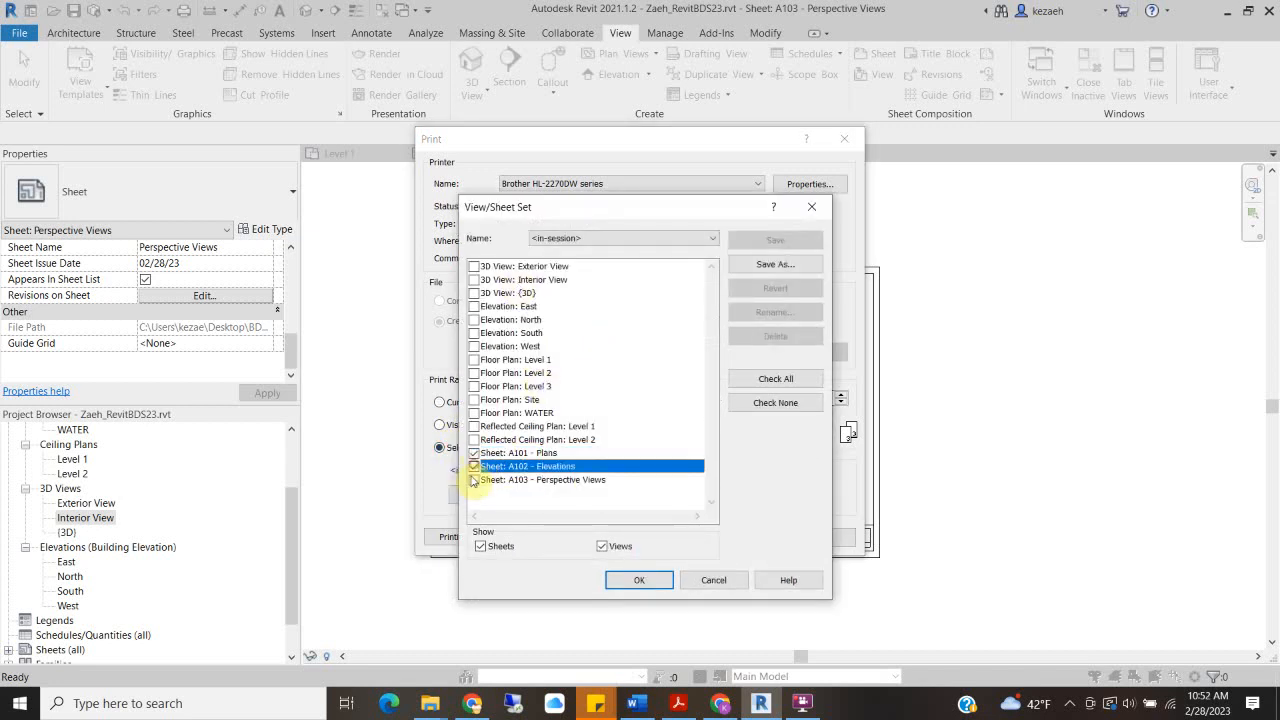
pyautogui.click(474, 480)
pyautogui.click(659, 585)
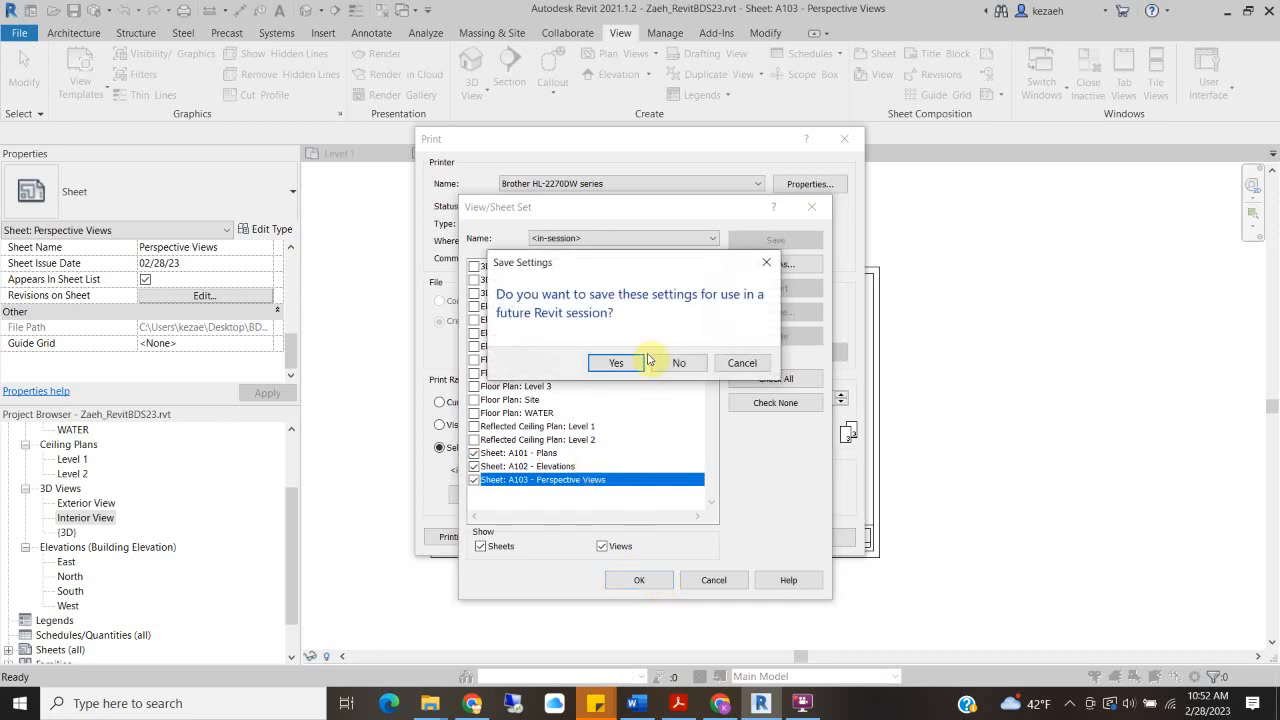
pyautogui.click(617, 363)
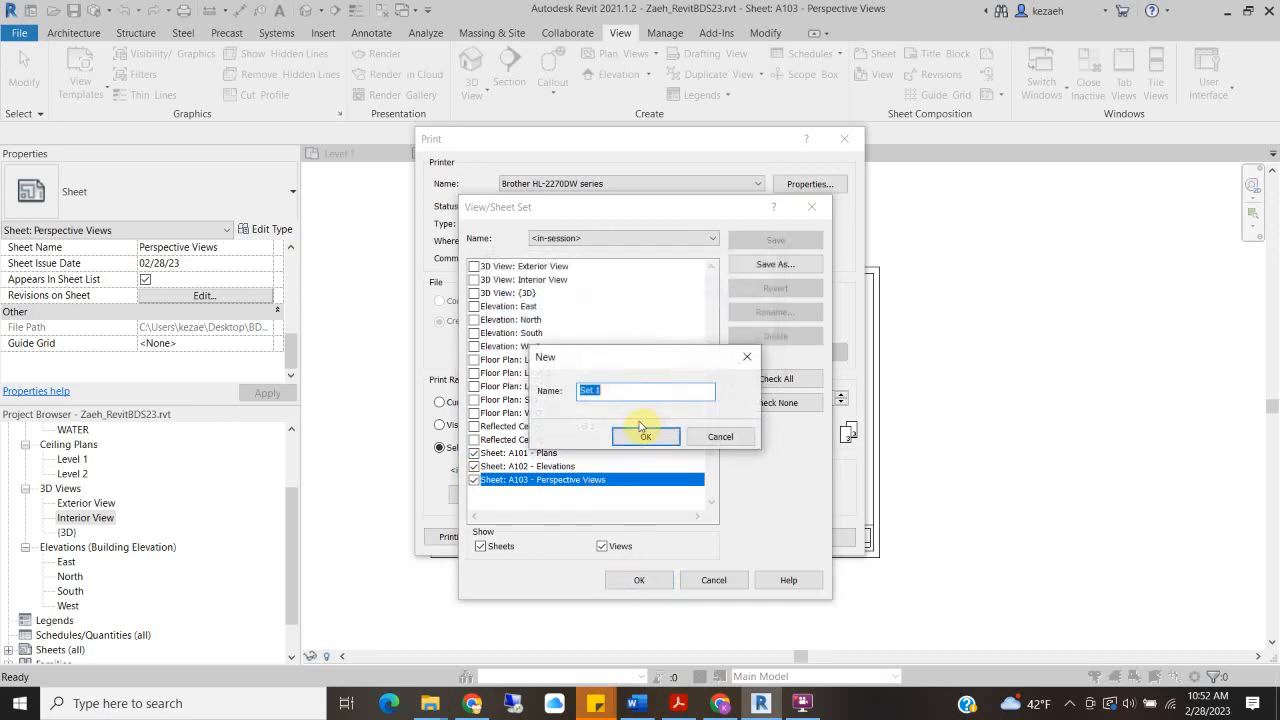
pyautogui.click(640, 434)
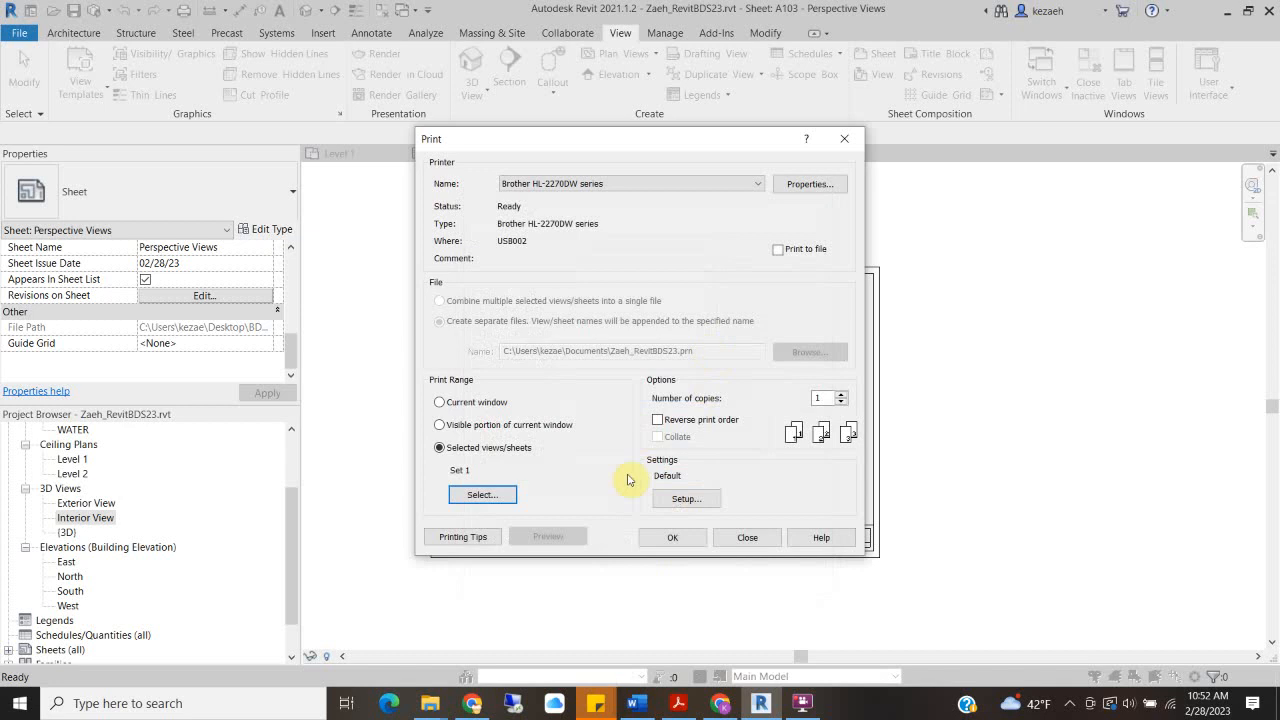
# Choose Adobe PDF as the printer and turn off relying on system fonts only in its properties
pyautogui.click(757, 183)
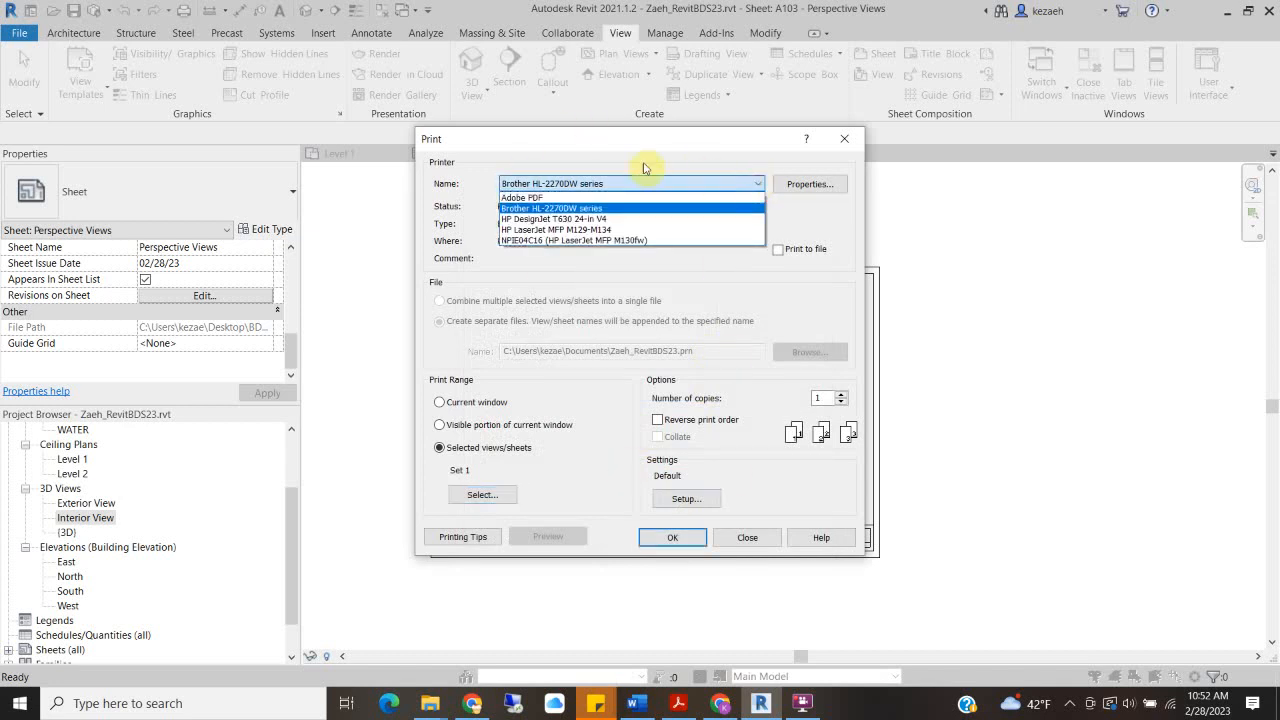
pyautogui.click(548, 197)
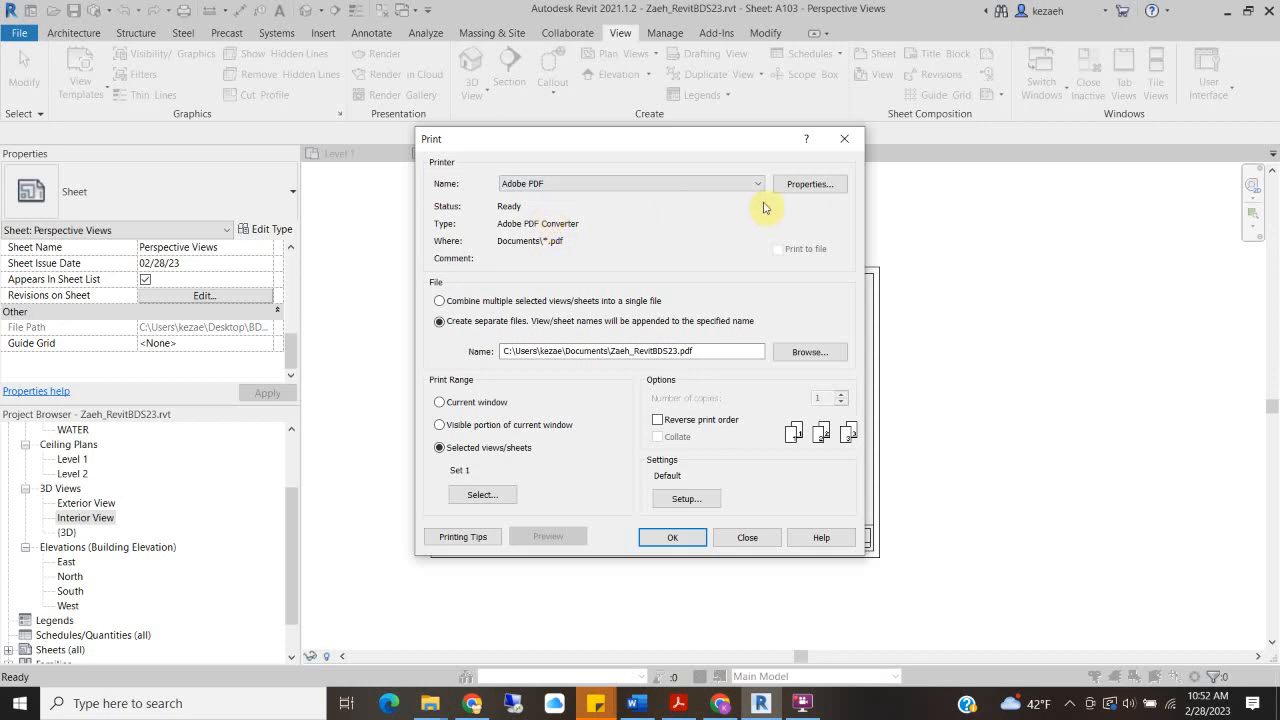
pyautogui.click(818, 184)
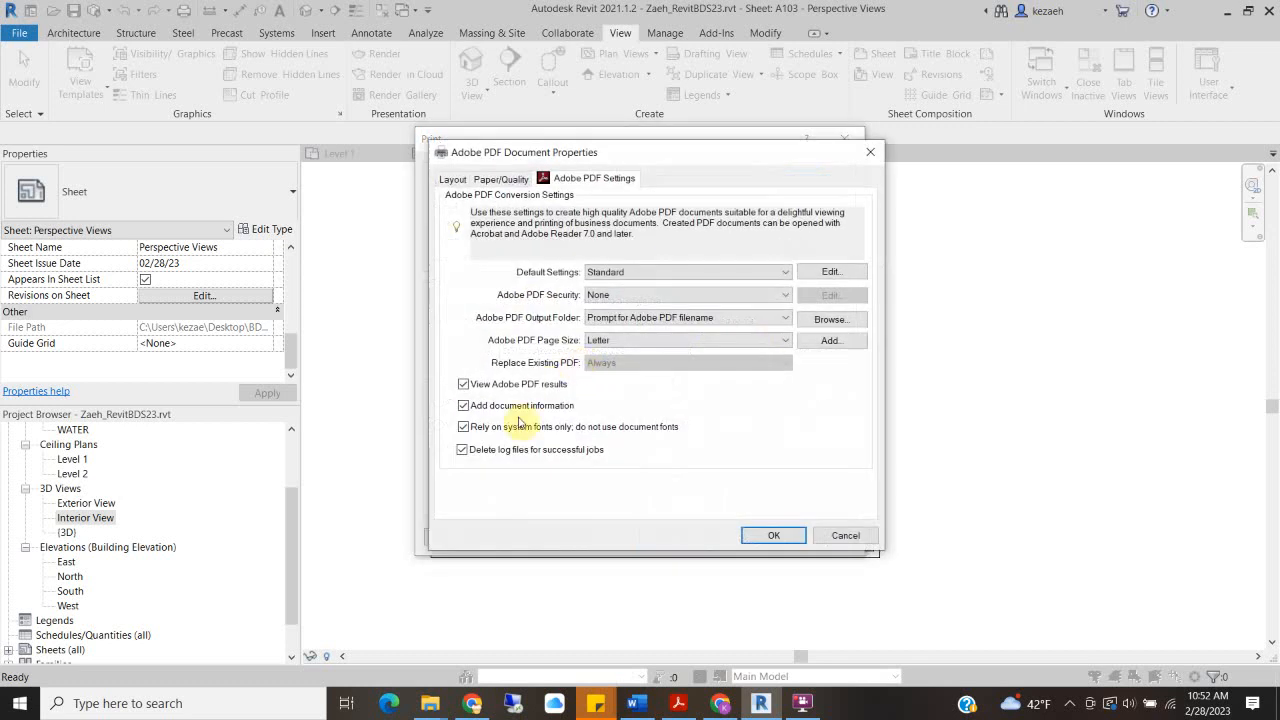
pyautogui.click(464, 428)
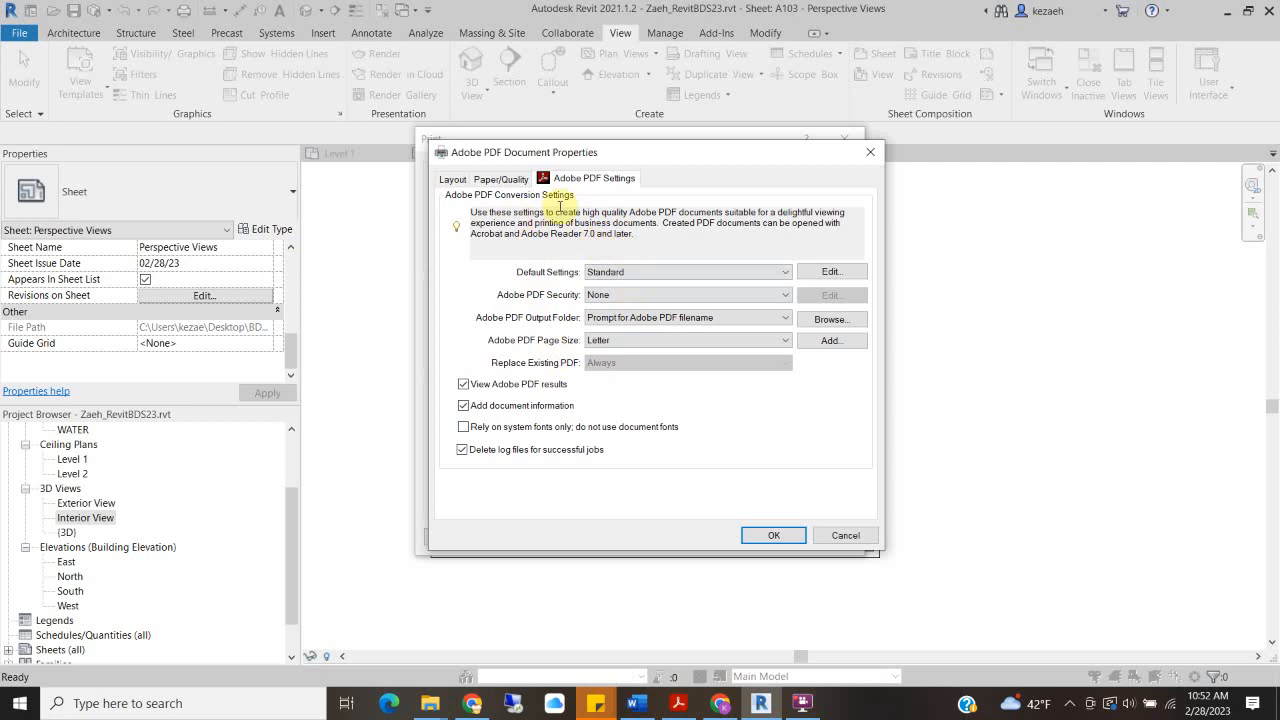
# Set the Adobe PDF page size to 11 x 17, check the landscape orientation and color options, and accept the printer properties
pyautogui.click(608, 345)
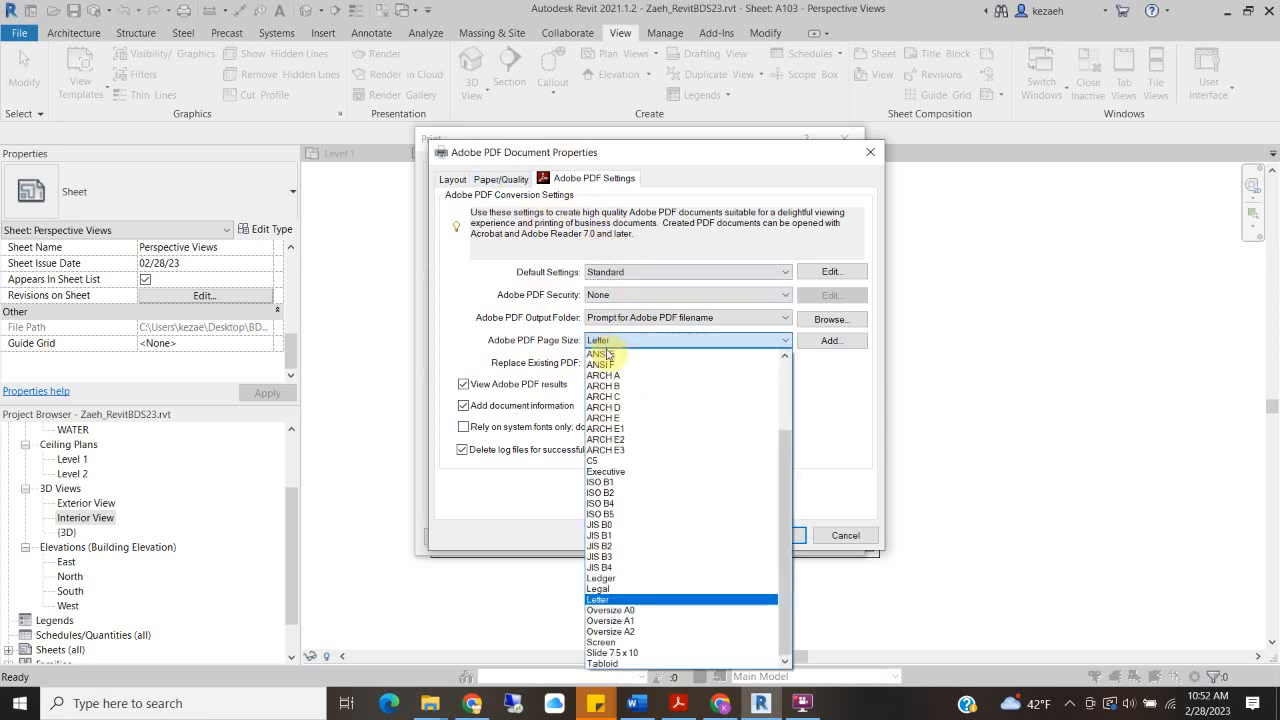
pyautogui.scroll(3, 606, 380)
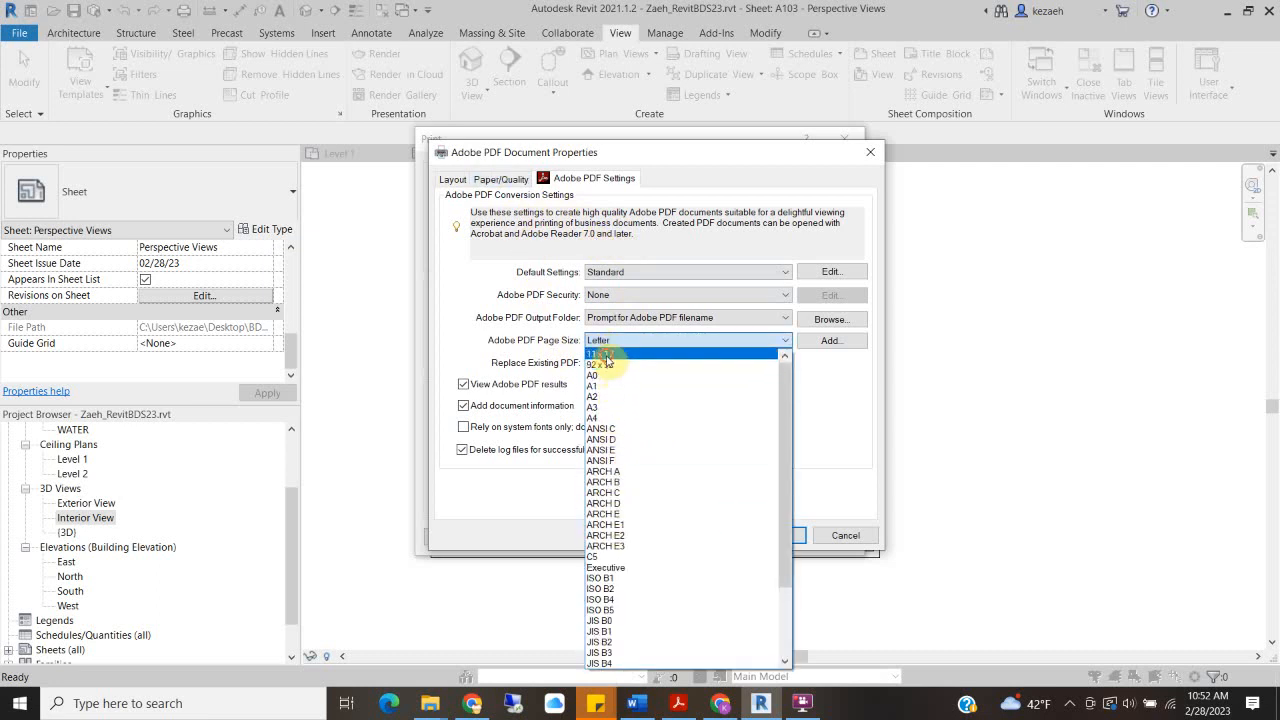
pyautogui.click(606, 356)
pyautogui.click(443, 181)
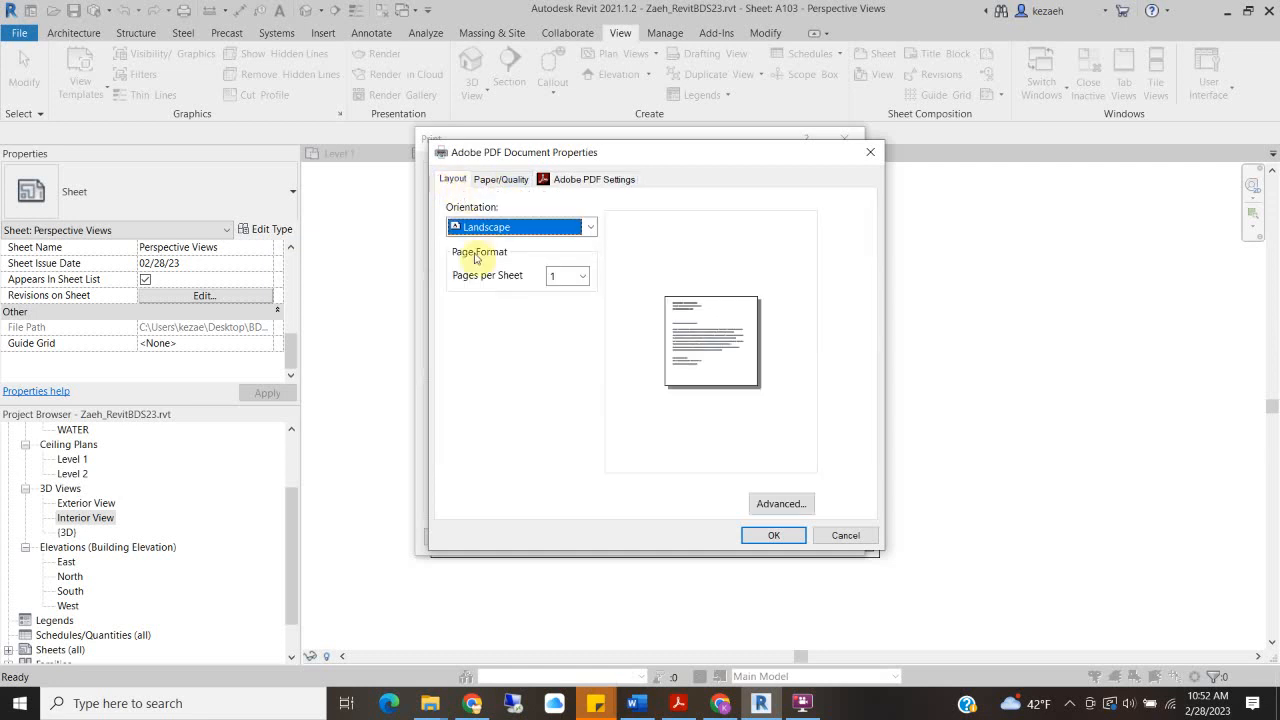
pyautogui.click(505, 180)
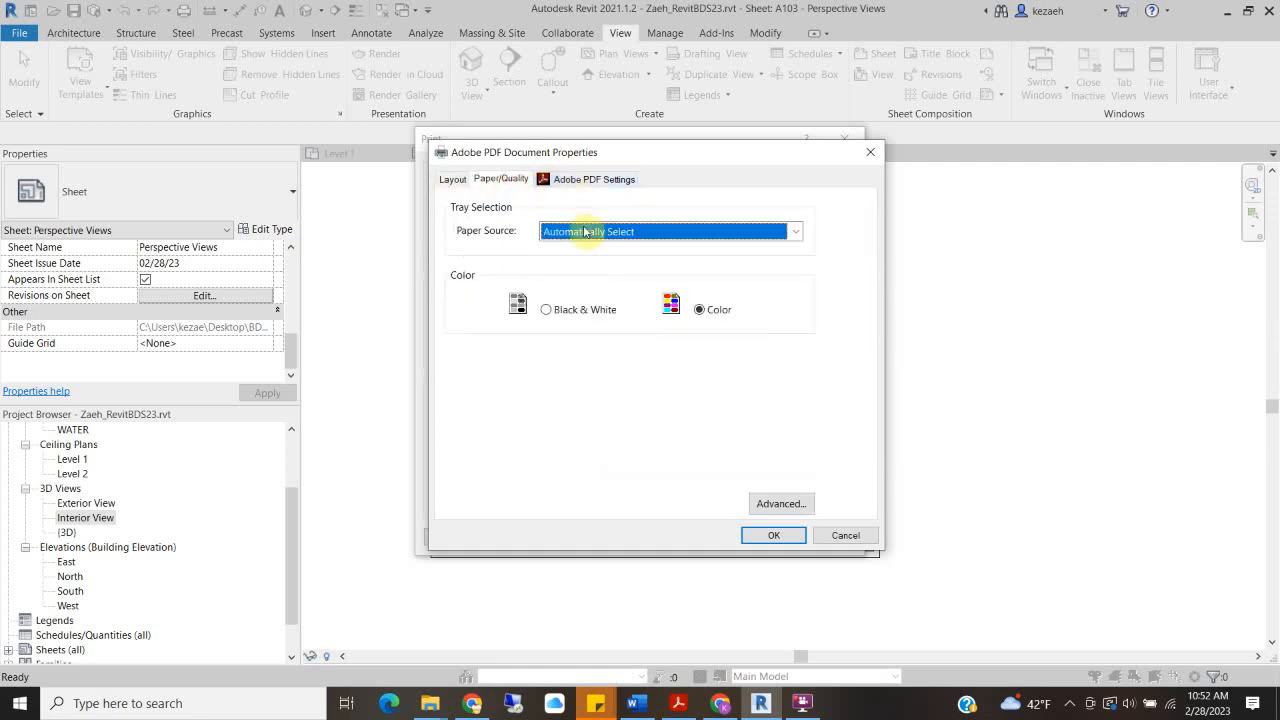
pyautogui.click(773, 535)
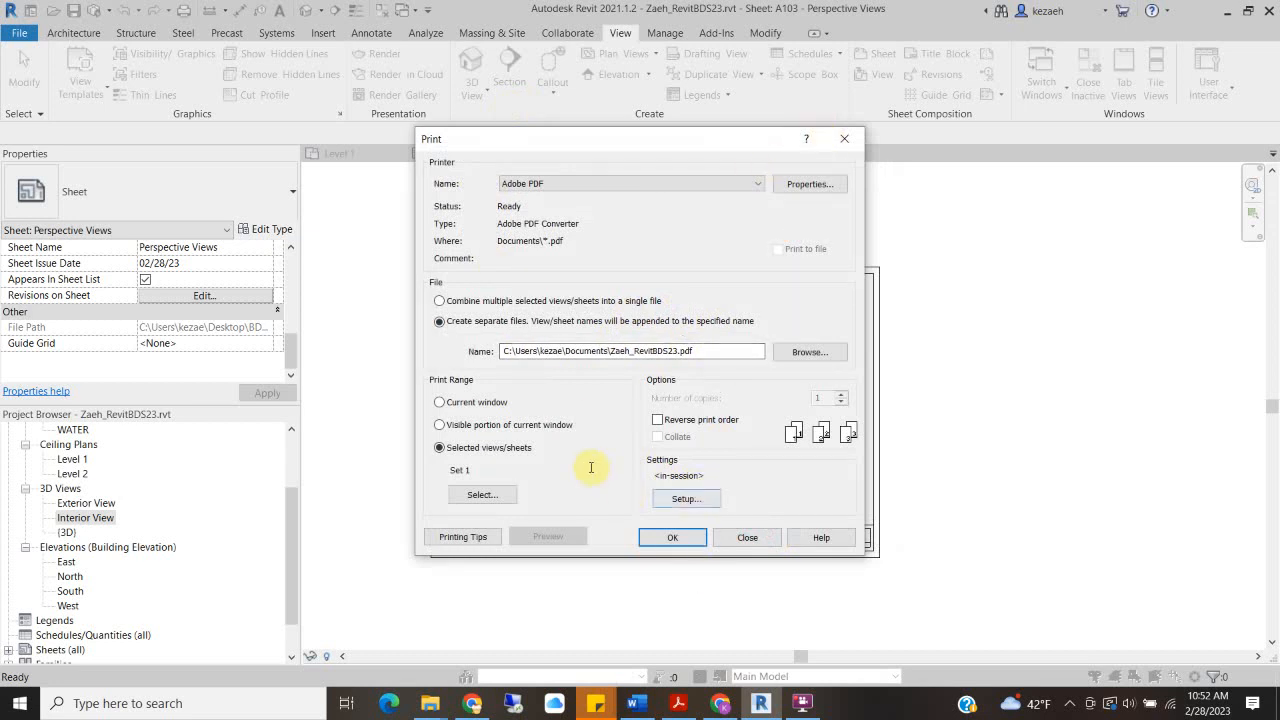
# Configure the print setup for Tabloid landscape paper, centered placement, 100% zoom and hidden unreferenced view tags
pyautogui.click(686, 498)
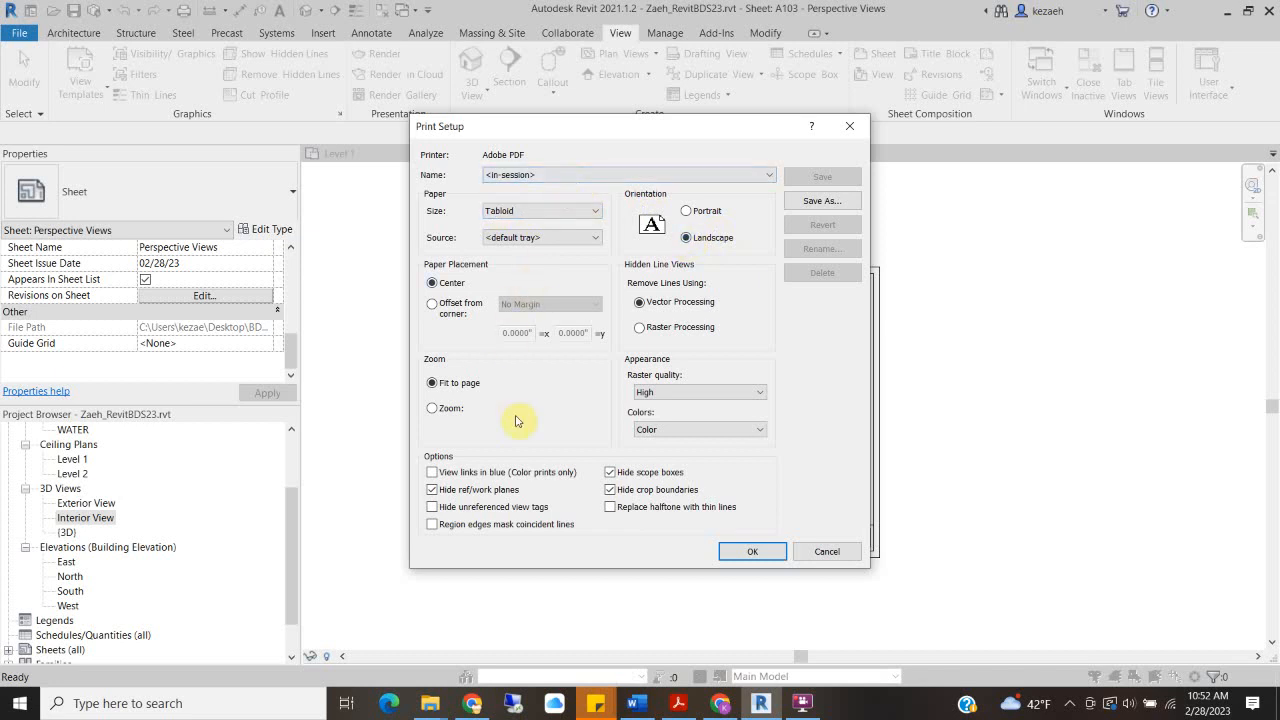
pyautogui.click(432, 407)
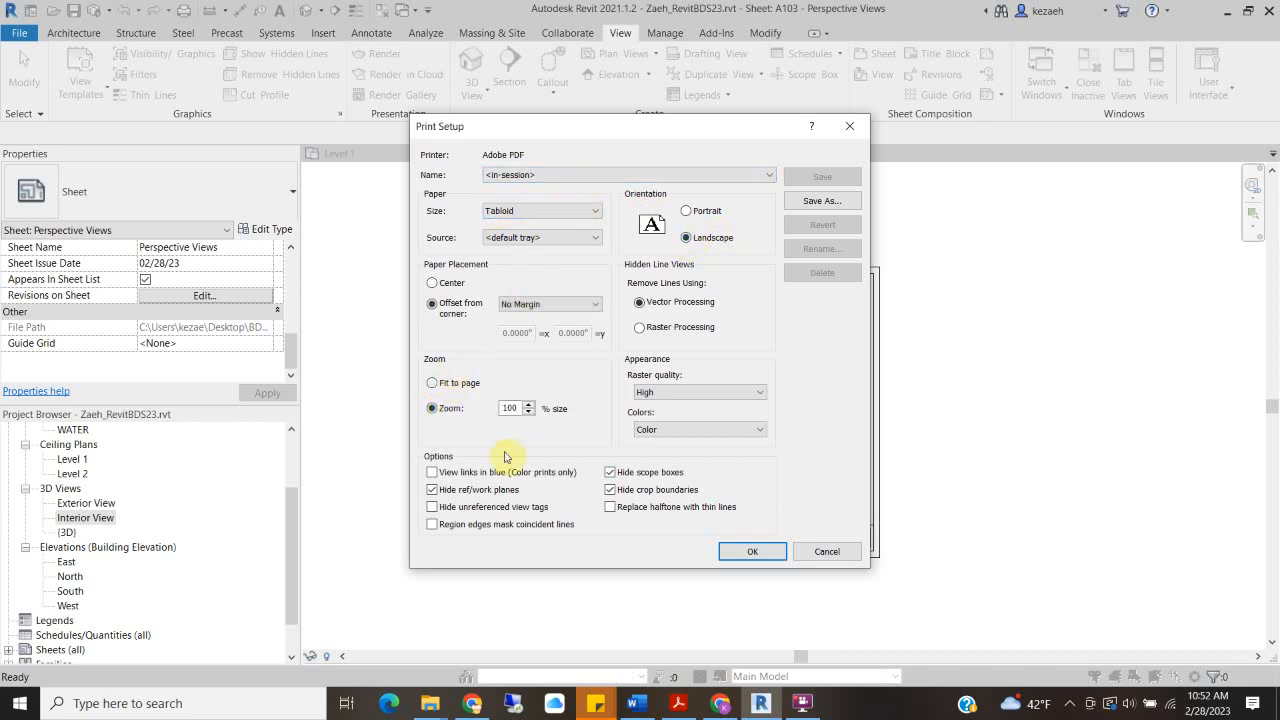
pyautogui.click(433, 283)
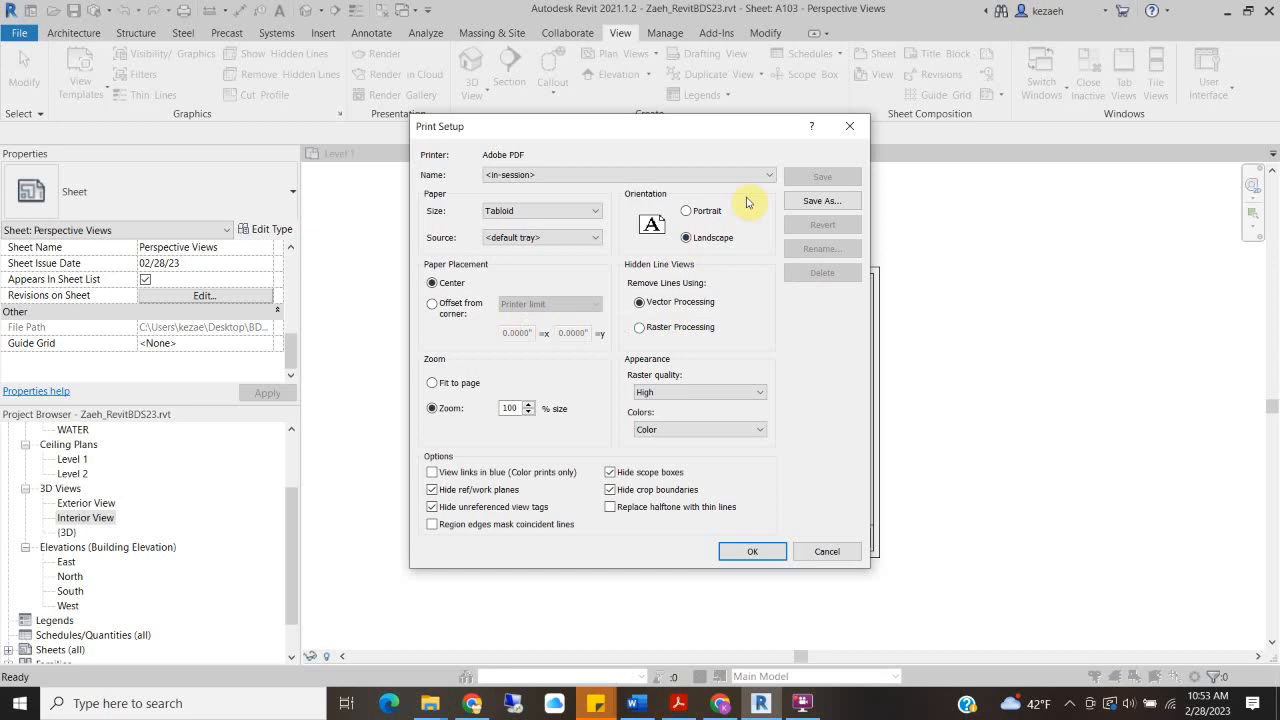
# Accept the print setup and save its settings under the name Tabloid
pyautogui.click(748, 550)
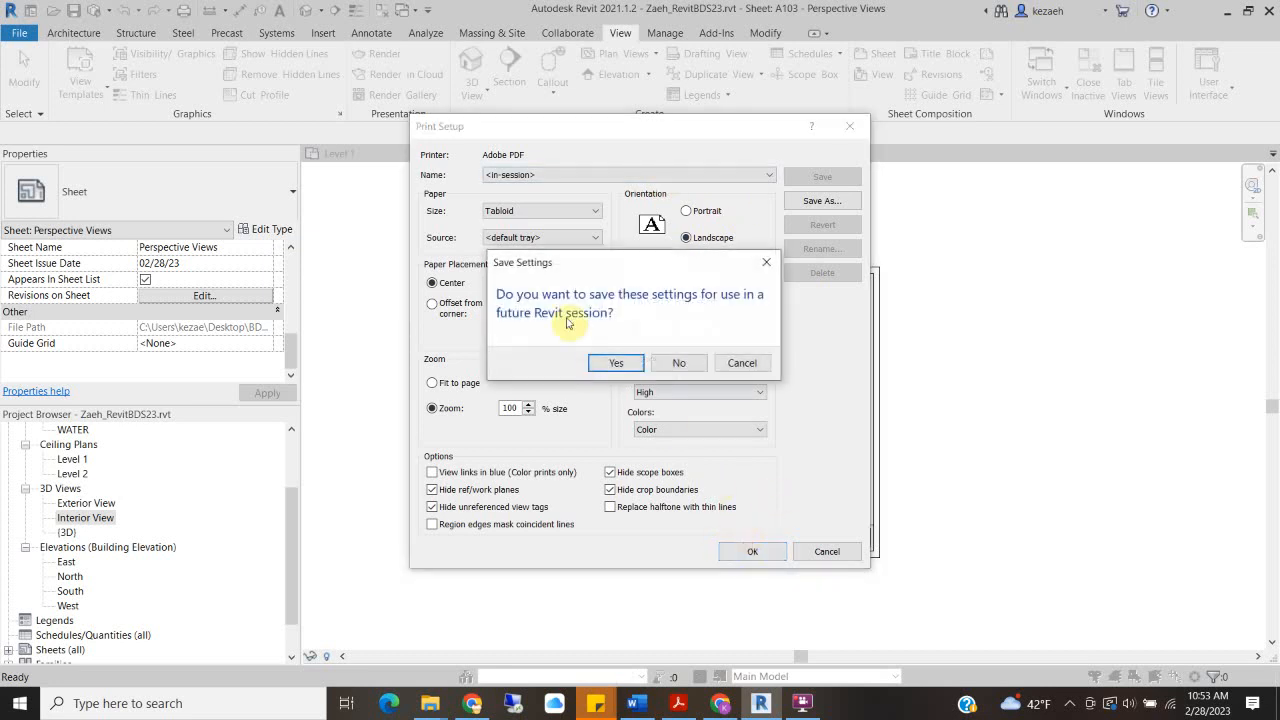
pyautogui.click(622, 364)
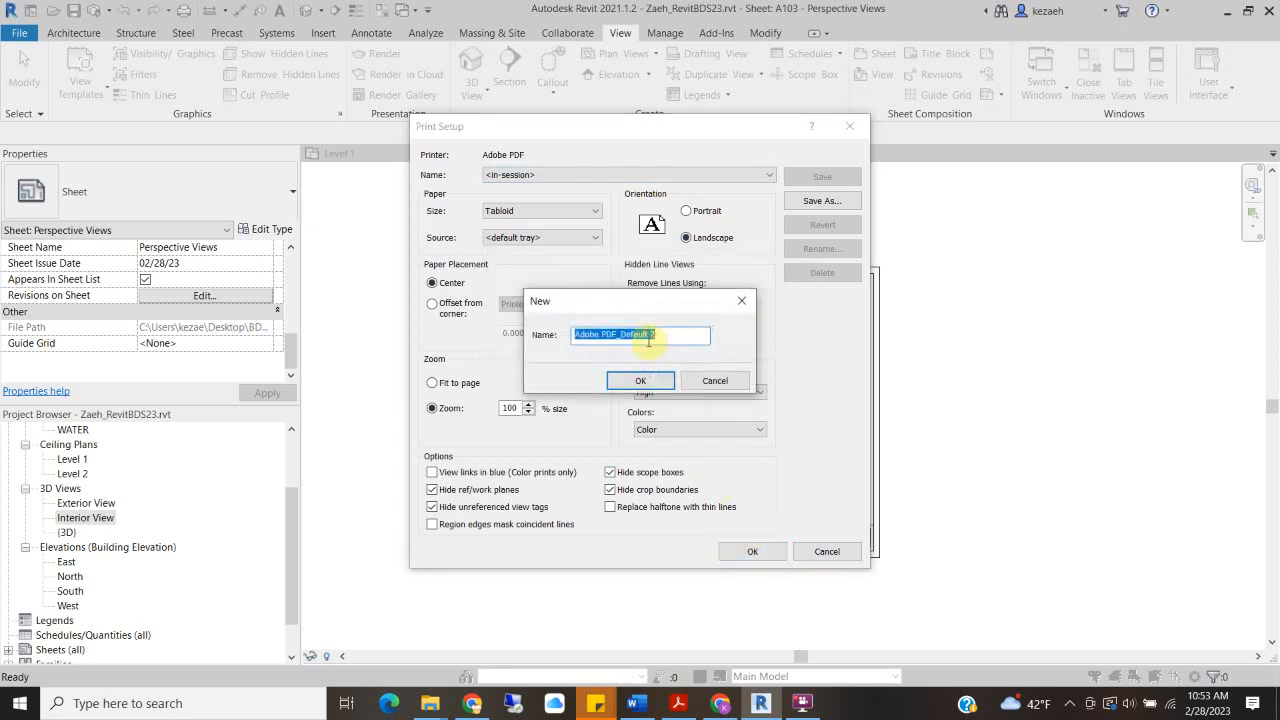
pyautogui.click(670, 333)
pyautogui.hotkey('ctrl', 'a')
pyautogui.write('Tabloid')
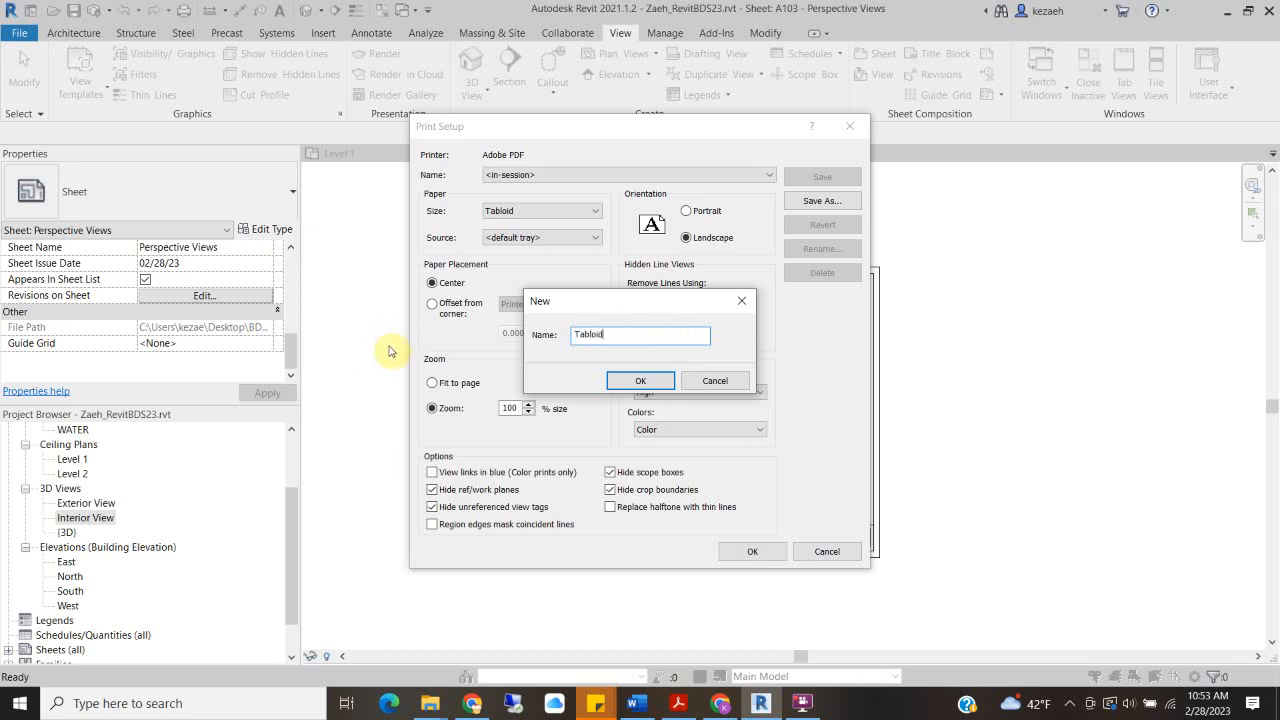
pyautogui.click(655, 385)
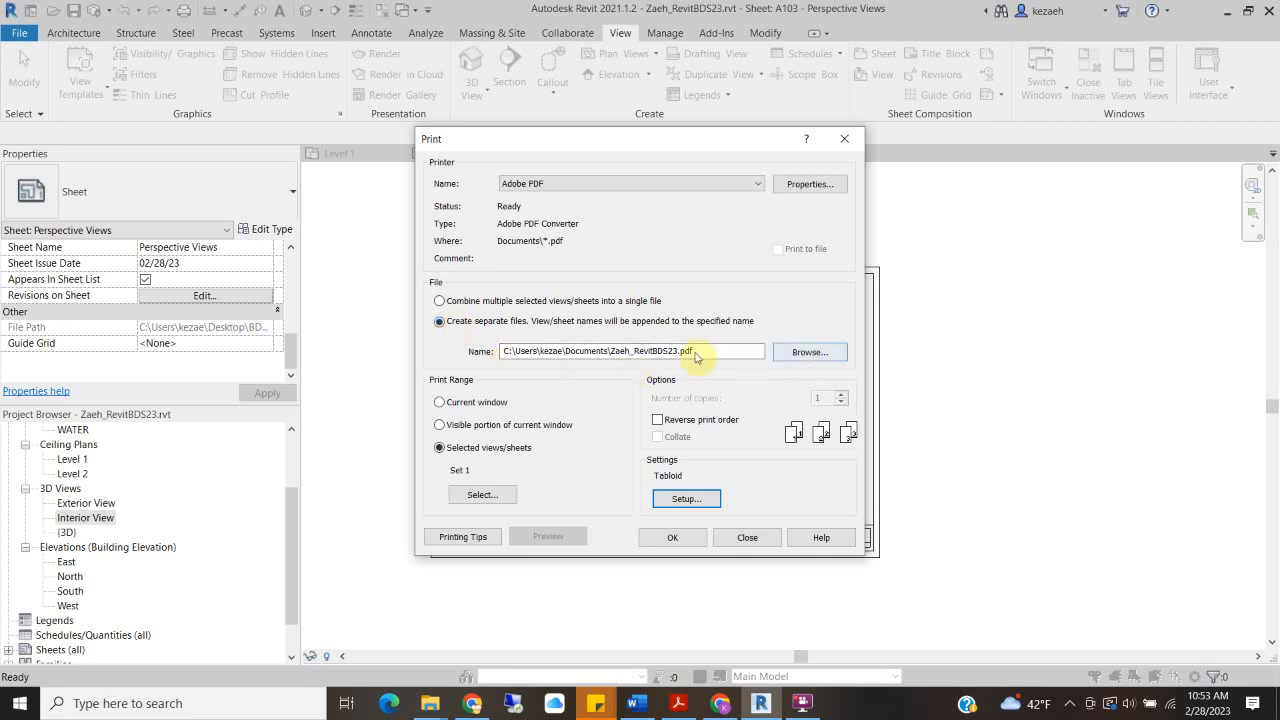
# Set the PDF output location to Downloads, keeping the surname prefix and ending the file name with PopUpShopDraft
pyautogui.click(810, 352)
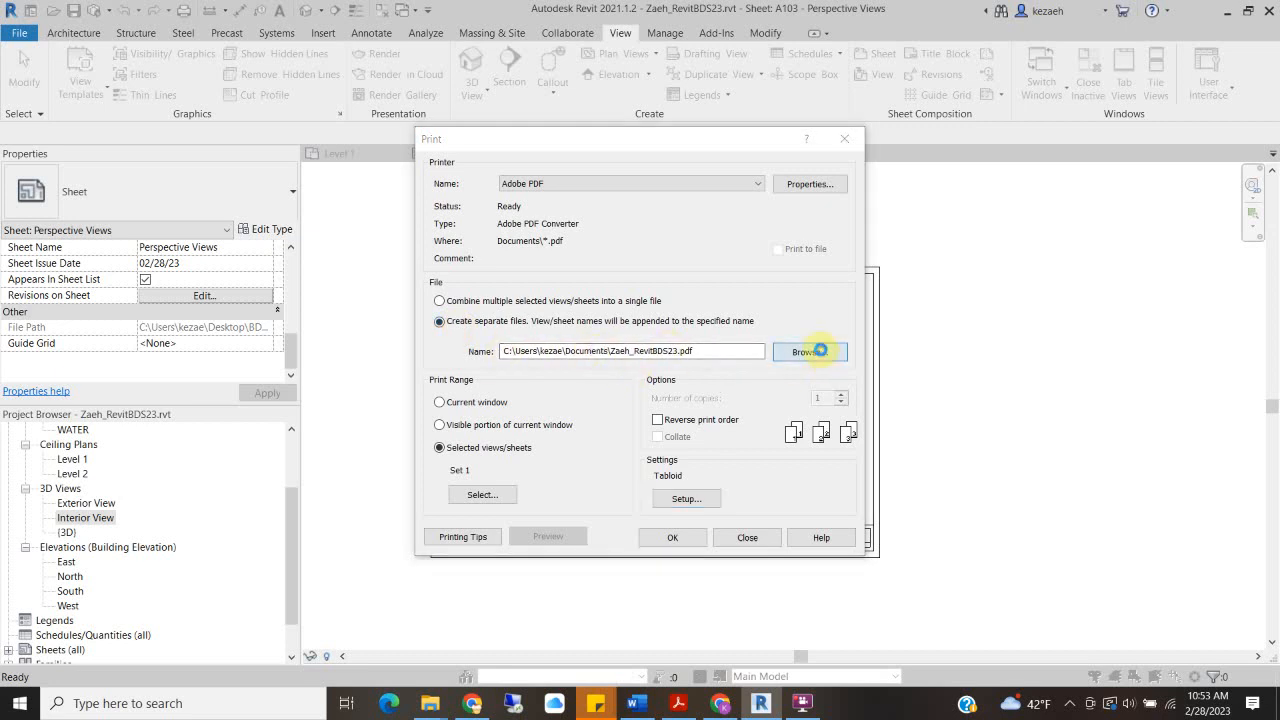
pyautogui.click(511, 400)
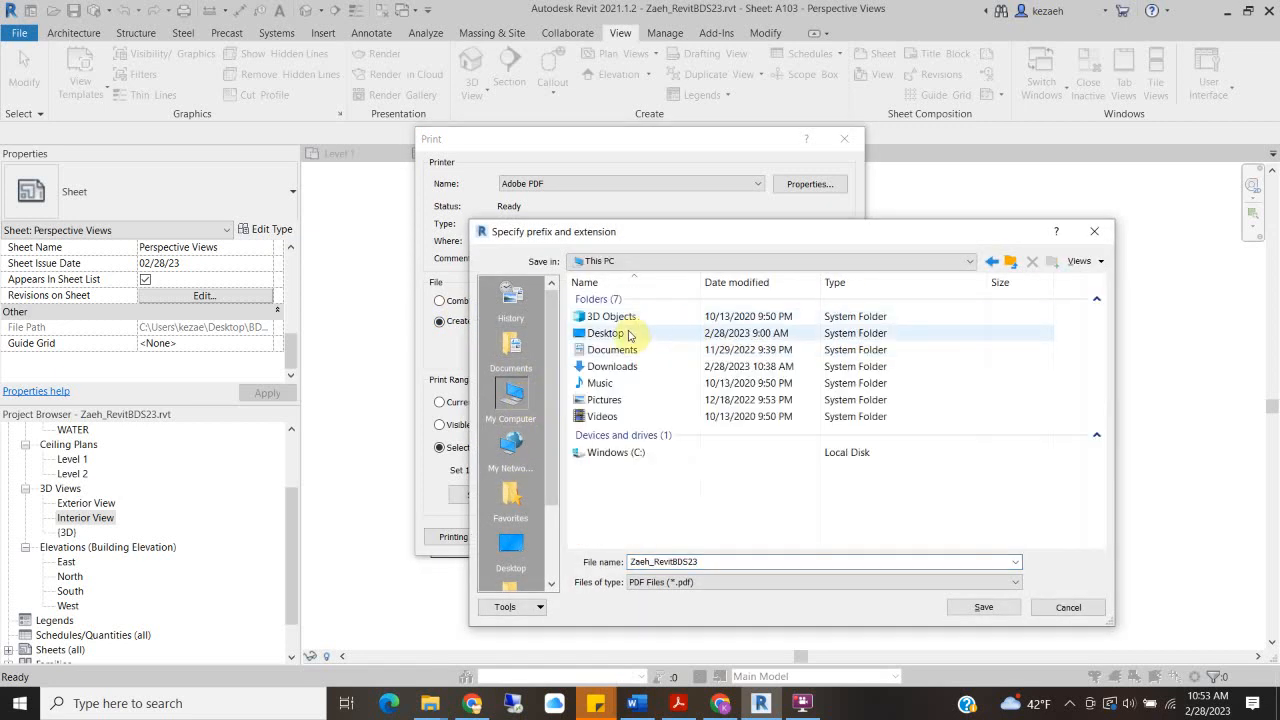
pyautogui.click(613, 368)
pyautogui.click(1003, 607)
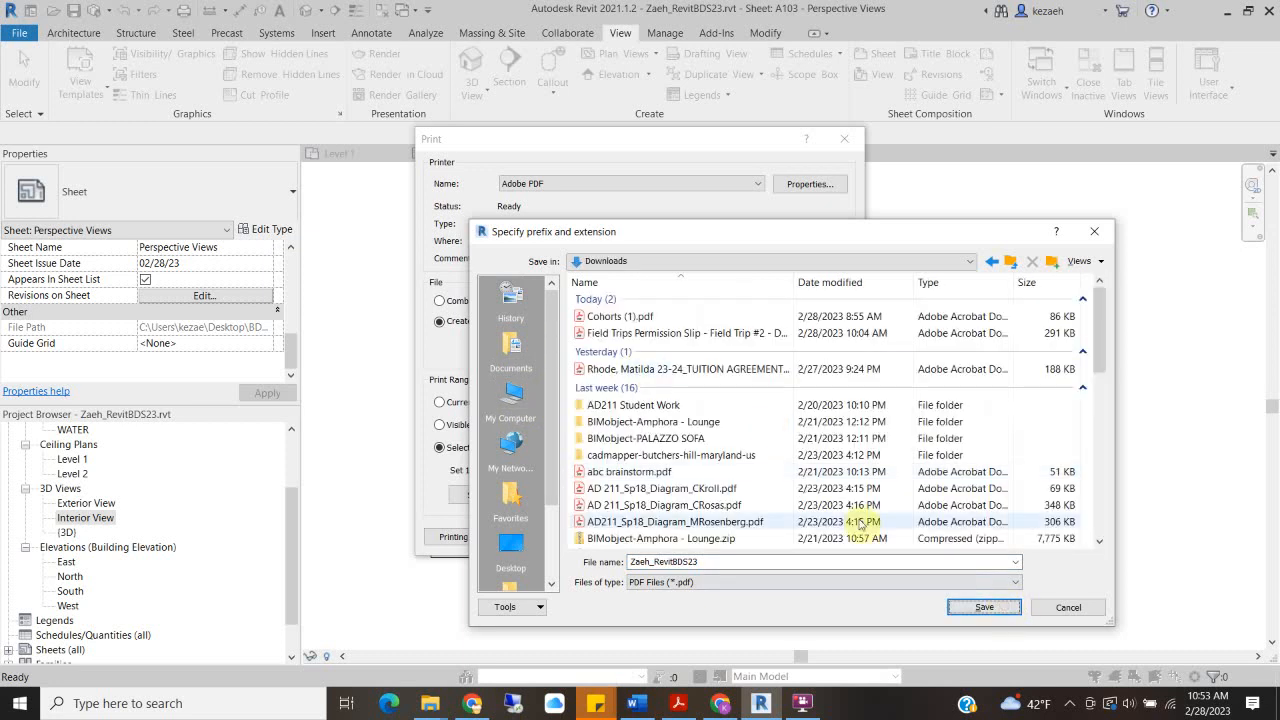
pyautogui.doubleClick(682, 562)
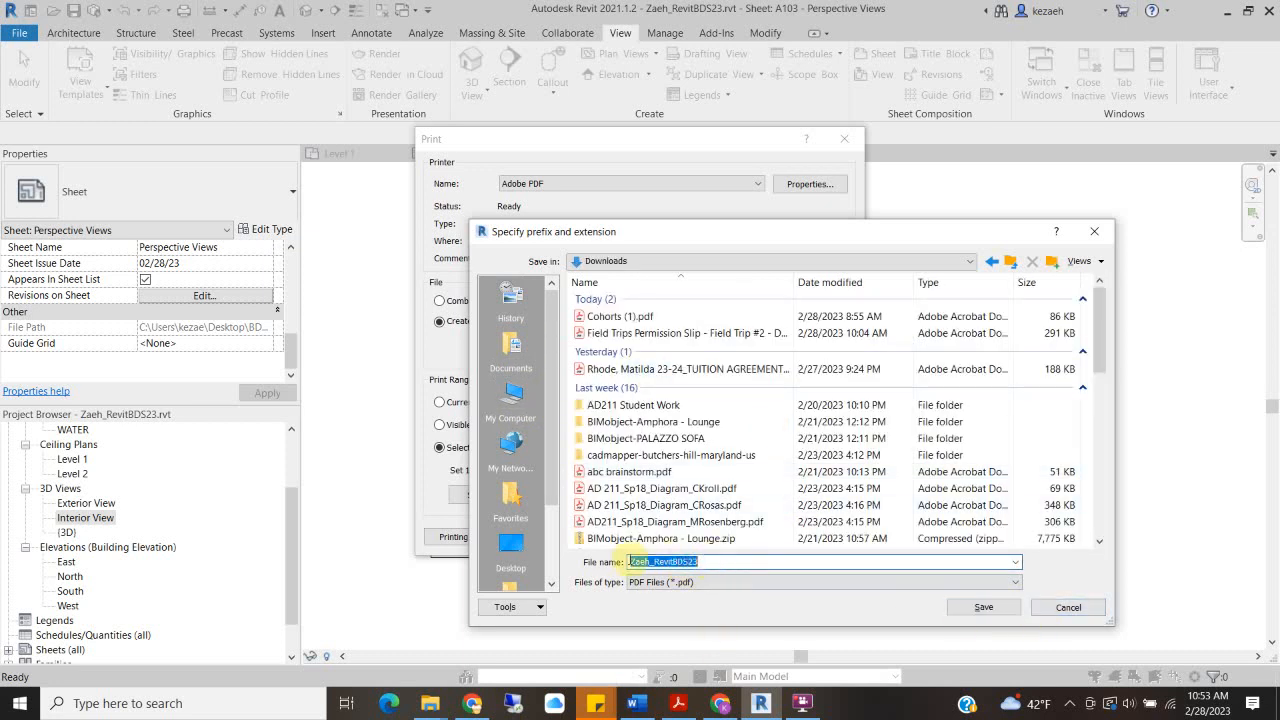
pyautogui.click(669, 562)
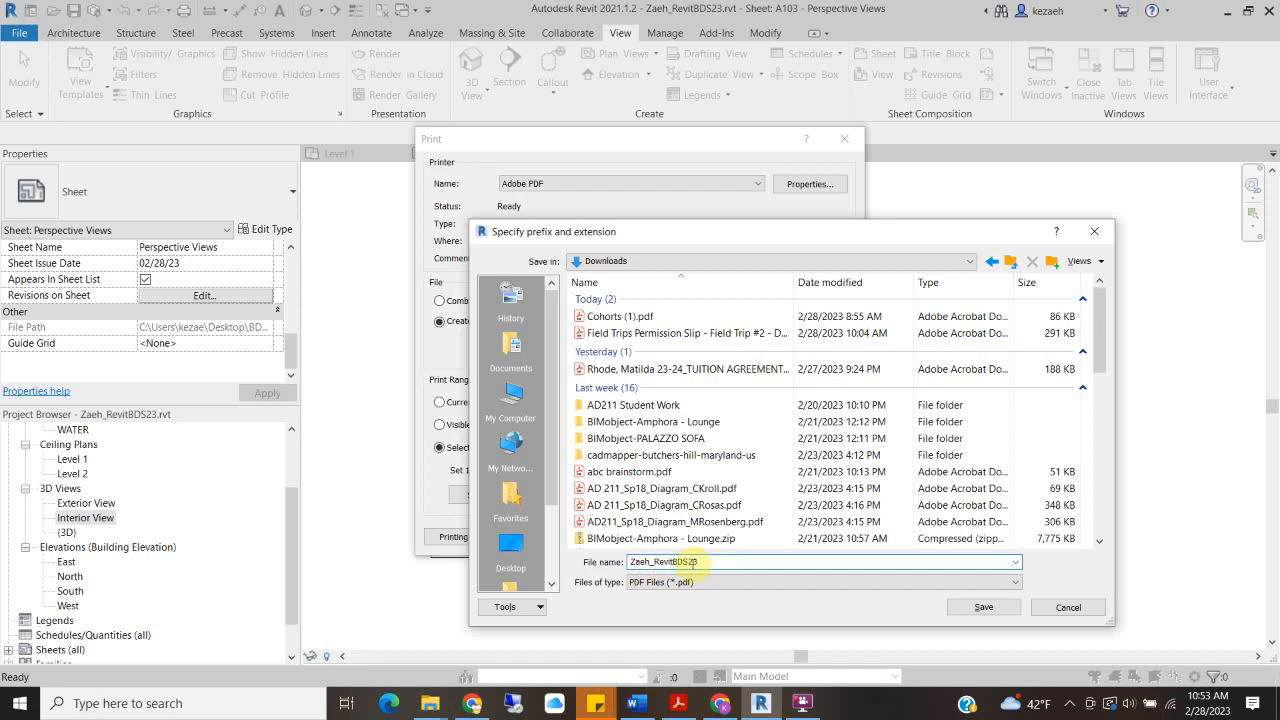
pyautogui.moveTo(701, 562); pyautogui.dragTo(653, 561)
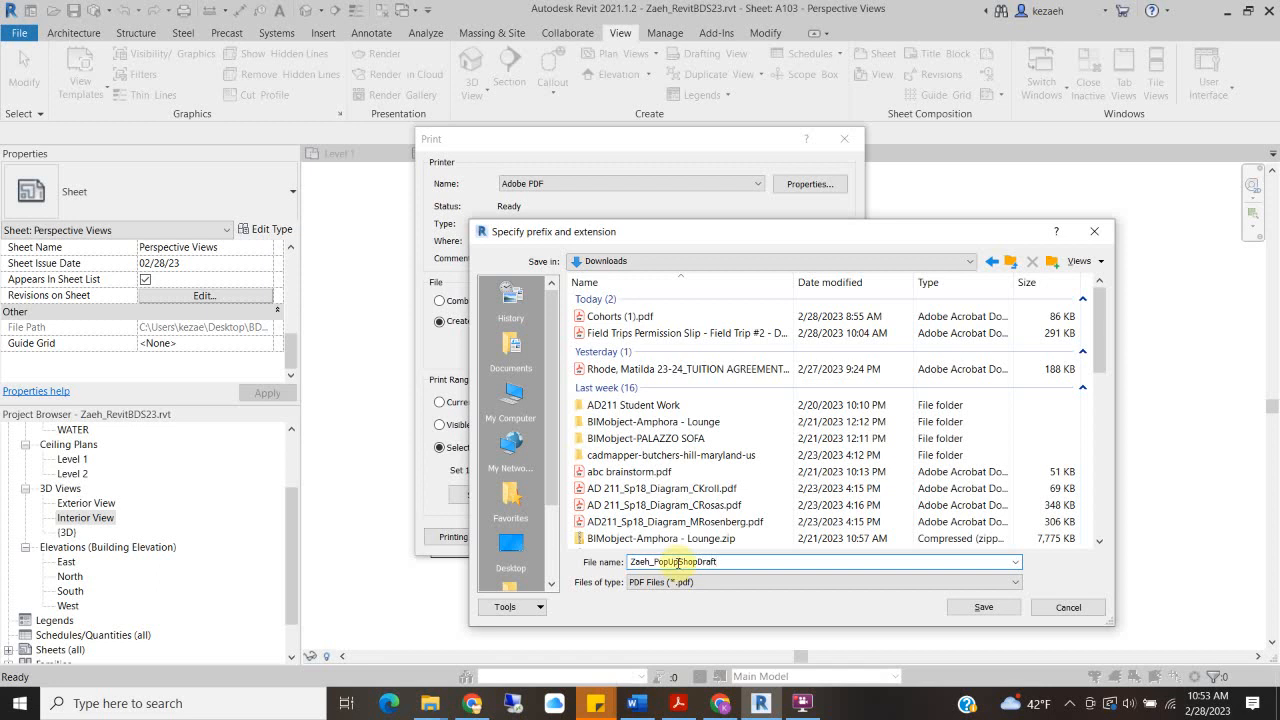
pyautogui.click(984, 607)
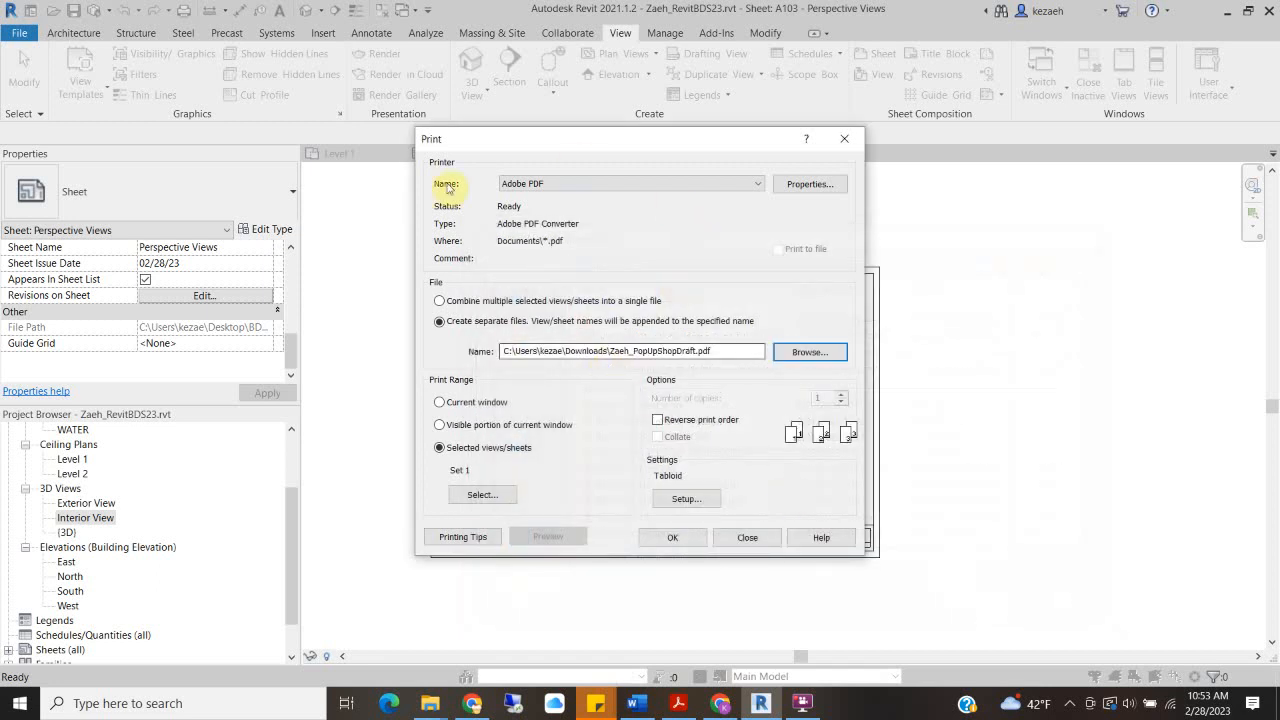
# Print the three selected sheets as separate files and save the A101 Plans PDF in Downloads under its suggested name
pyautogui.click(672, 540)
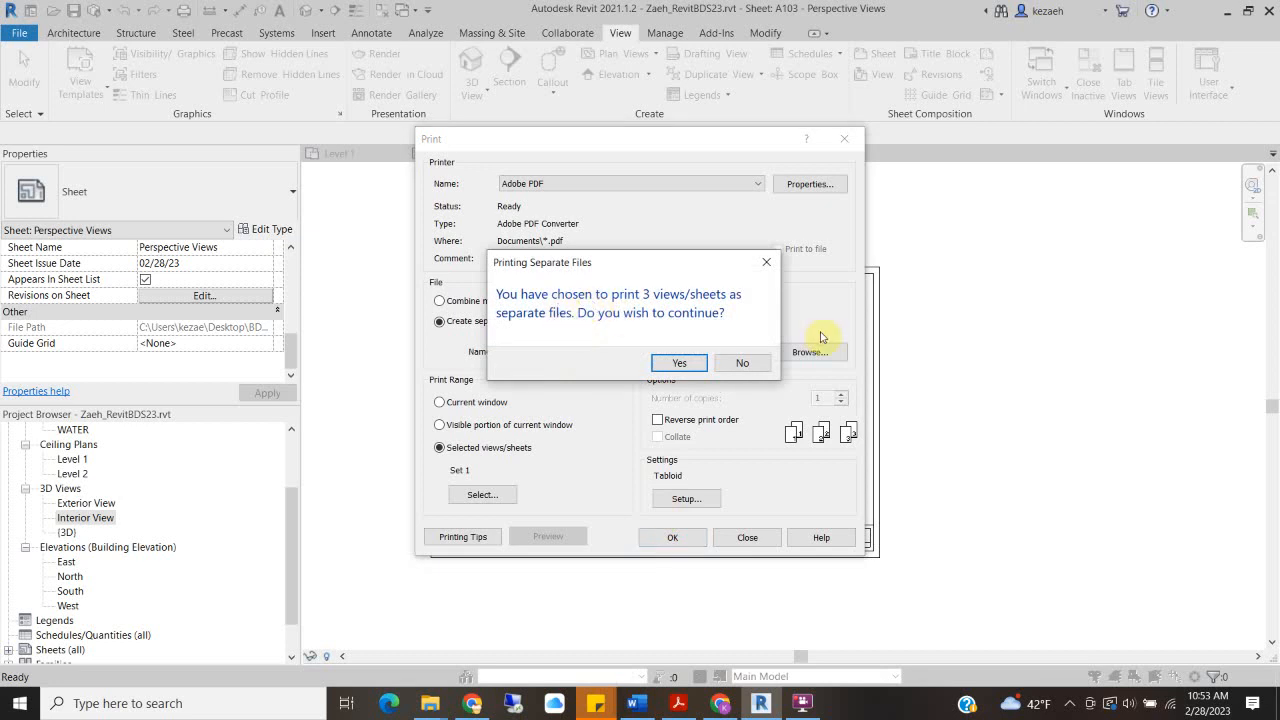
pyautogui.click(690, 362)
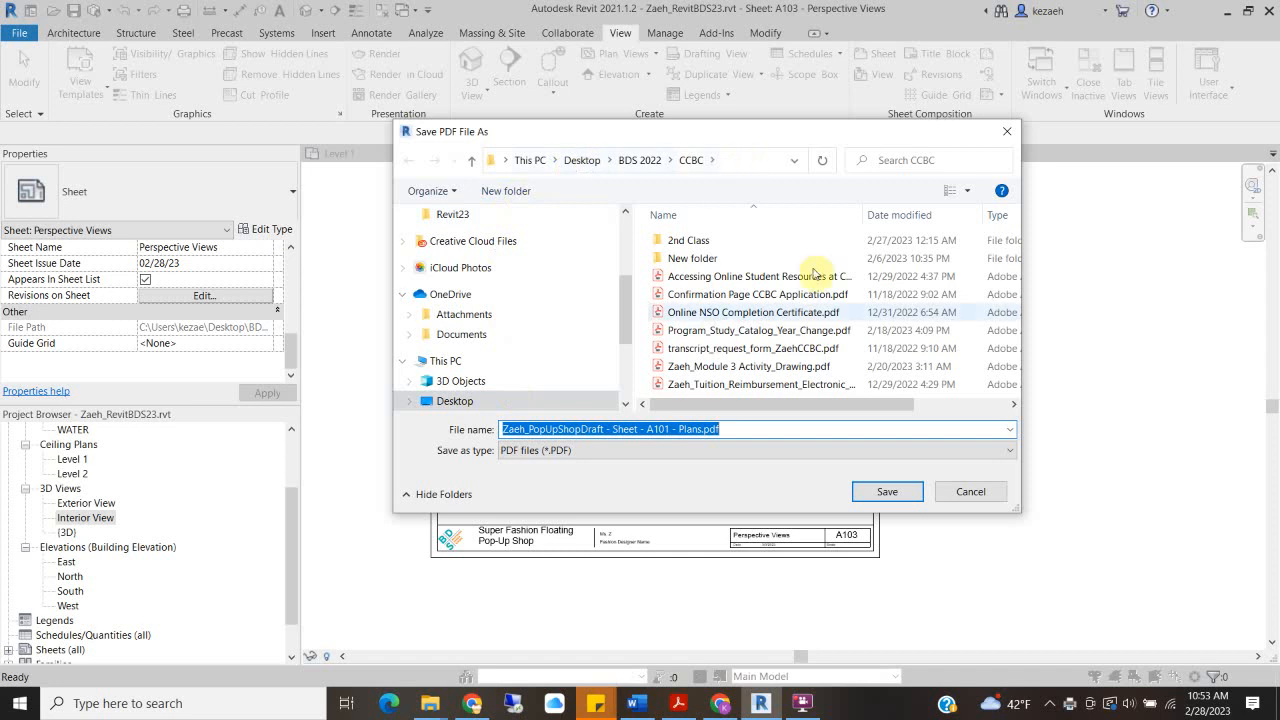
pyautogui.scroll(-1, 466, 401)
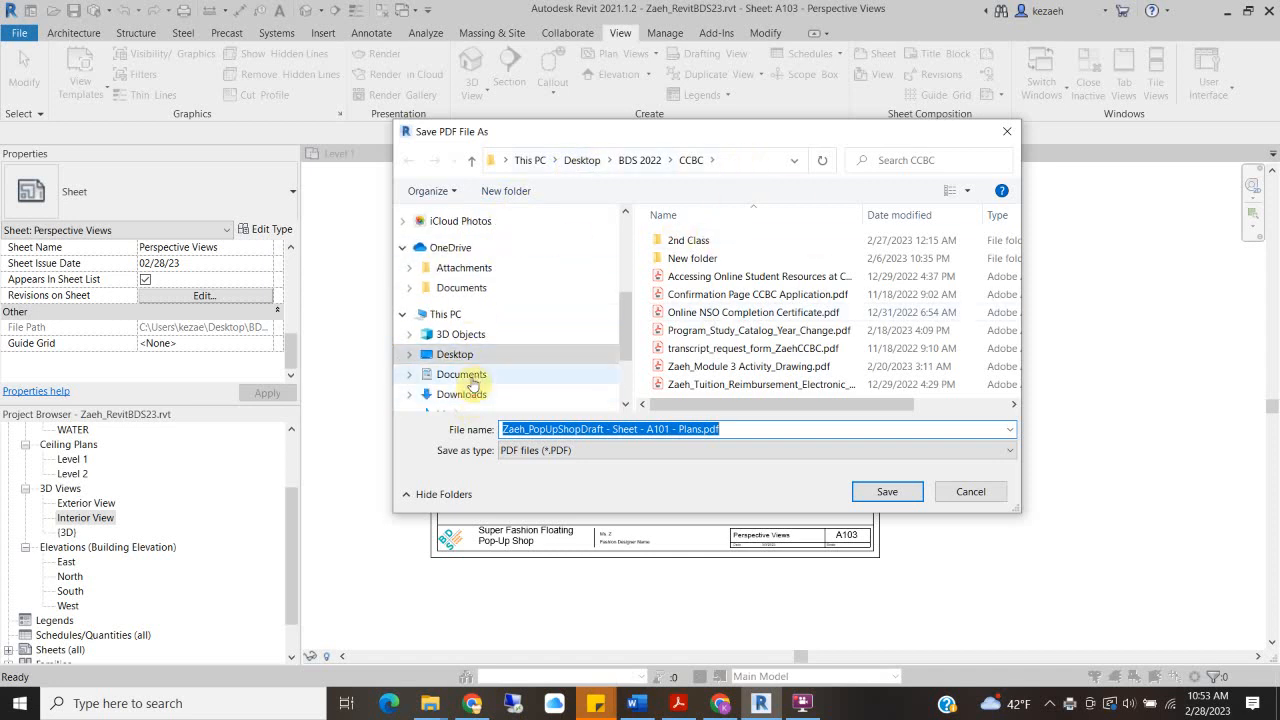
pyautogui.click(472, 395)
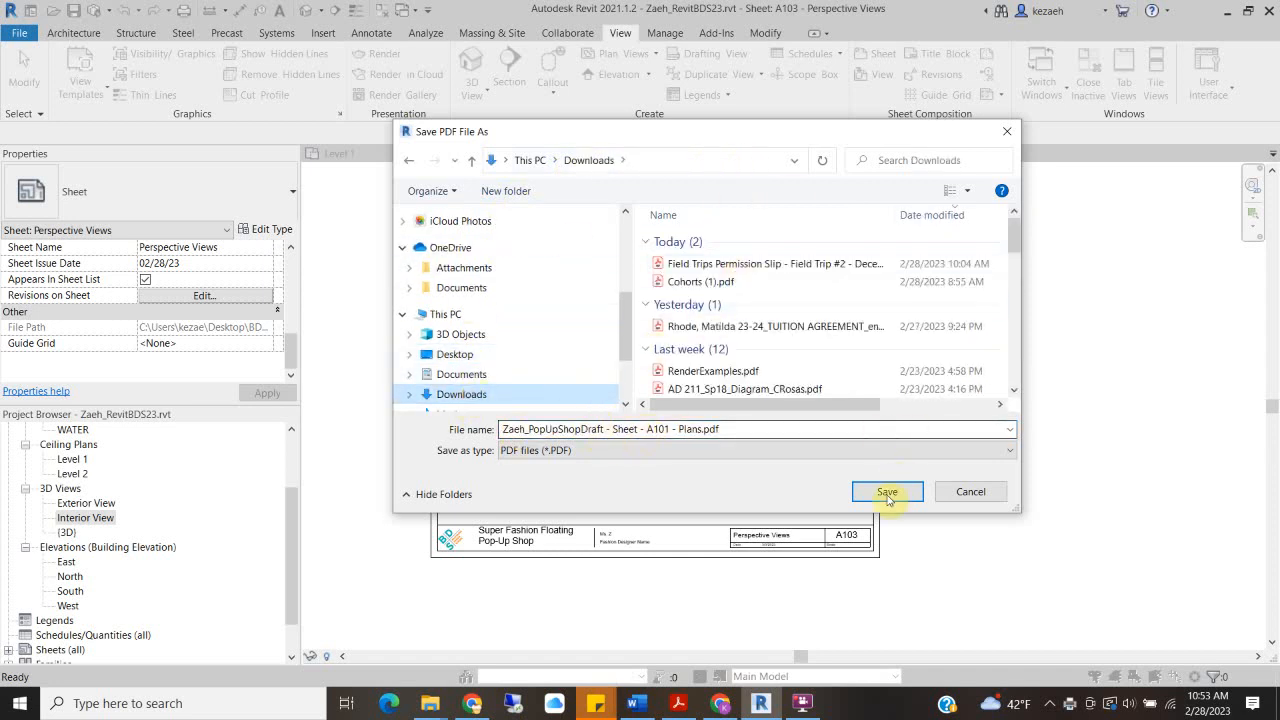
pyautogui.click(679, 429)
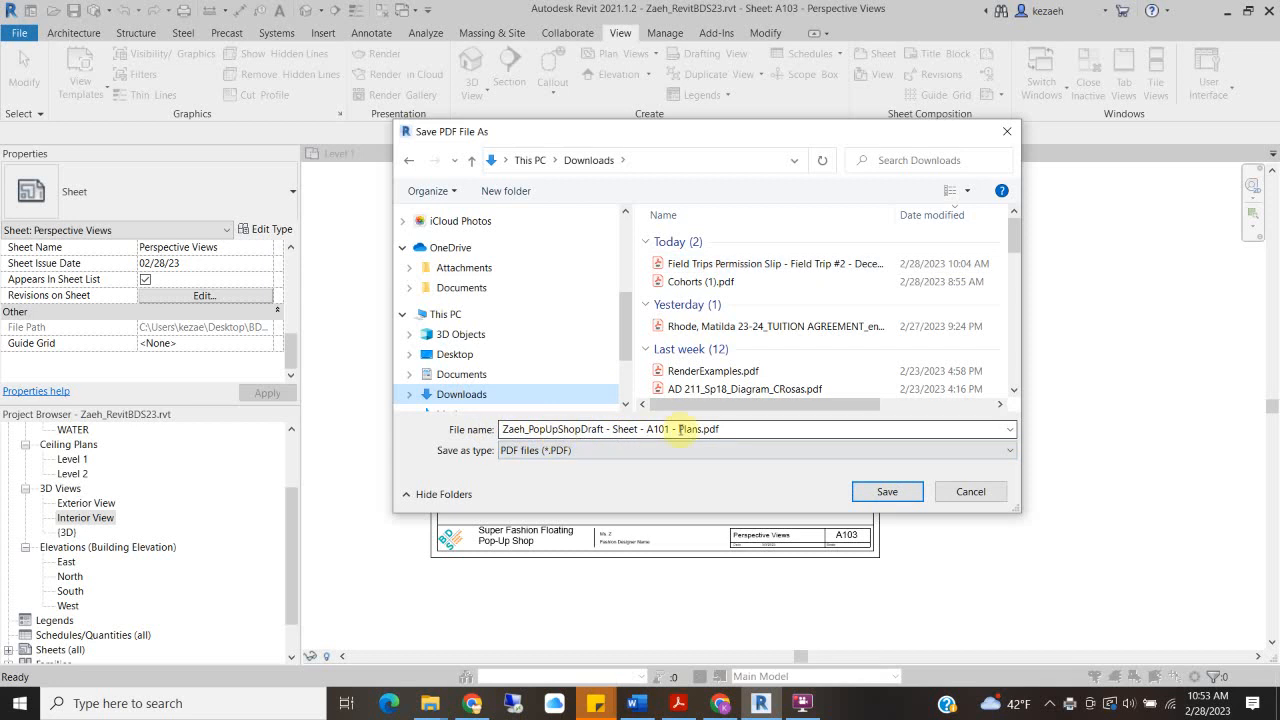
pyautogui.click(888, 491)
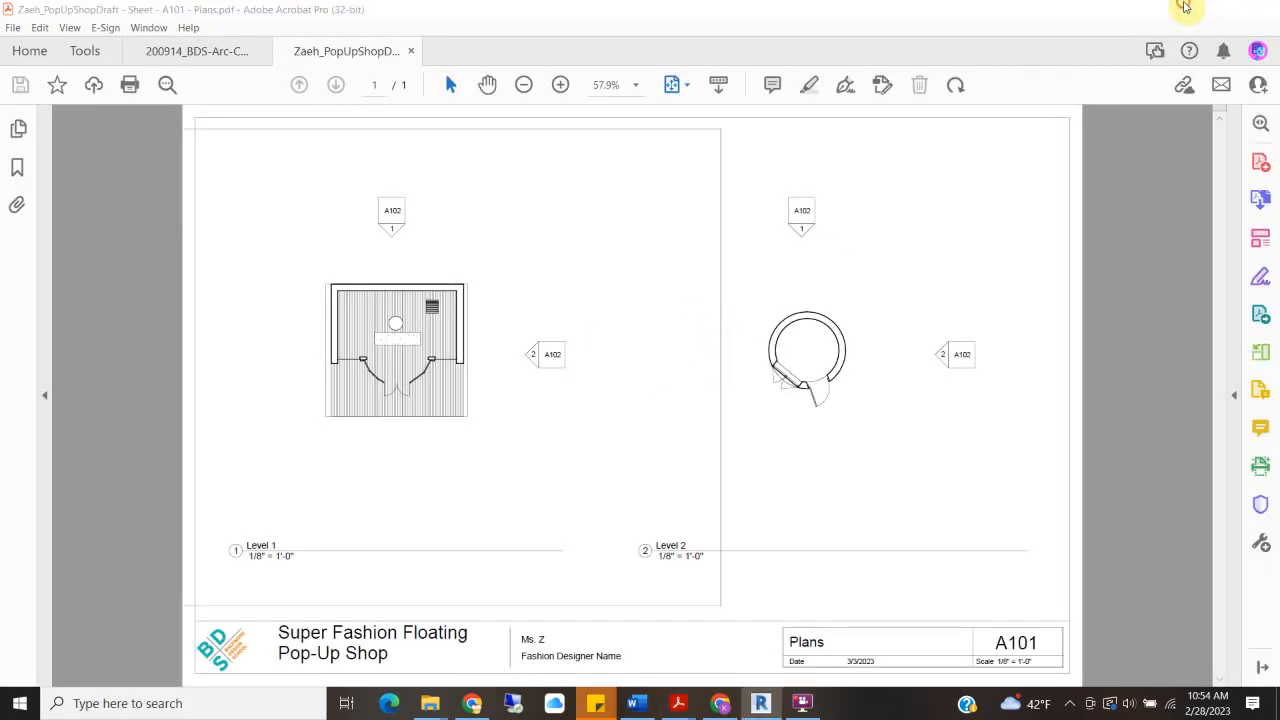
# Return to Revit, dismiss the shaded-view printing notice, and save the A102 Elevations PDF in Downloads
pyautogui.click(1184, 10)
pyautogui.click(748, 394)
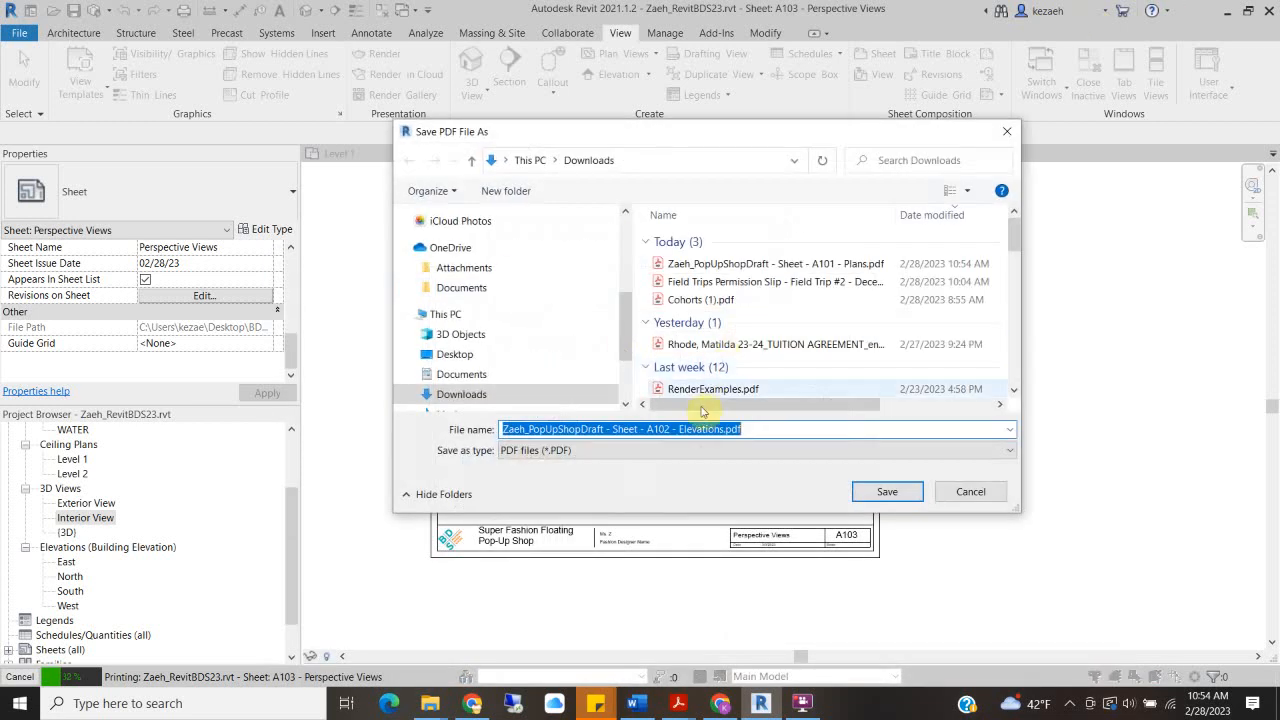
pyautogui.click(888, 491)
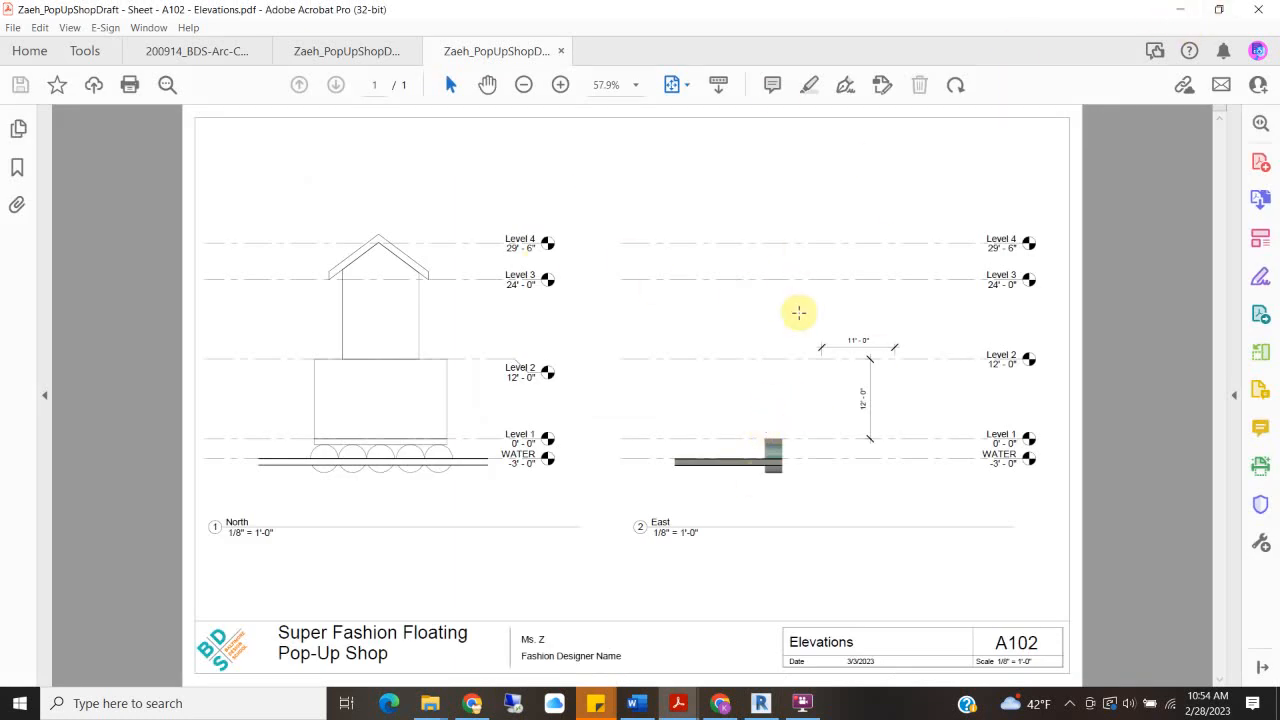
pyautogui.click(798, 311)
pyautogui.click(694, 391)
pyautogui.click(706, 270)
pyautogui.click(736, 472)
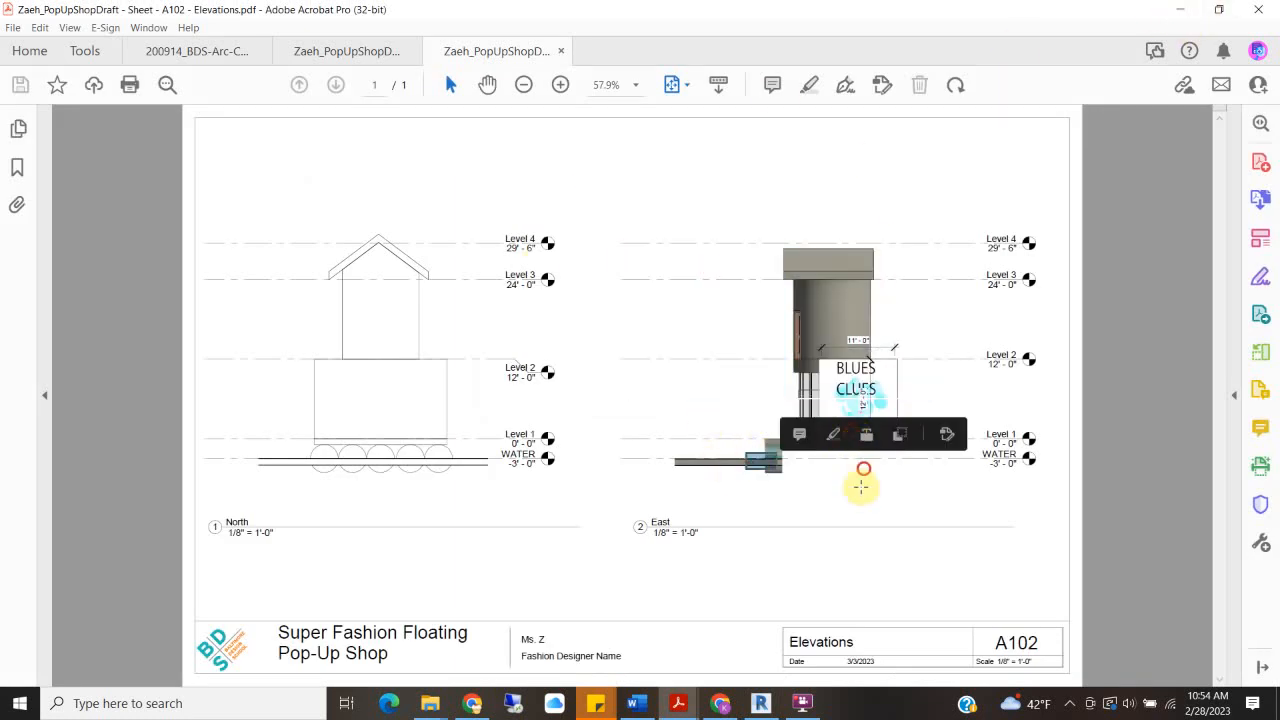
pyautogui.click(829, 480)
# Return to Revit, dismiss the shaded-view printing notice, and save the A103 Perspective Views PDF in Downloads
pyautogui.click(1182, 10)
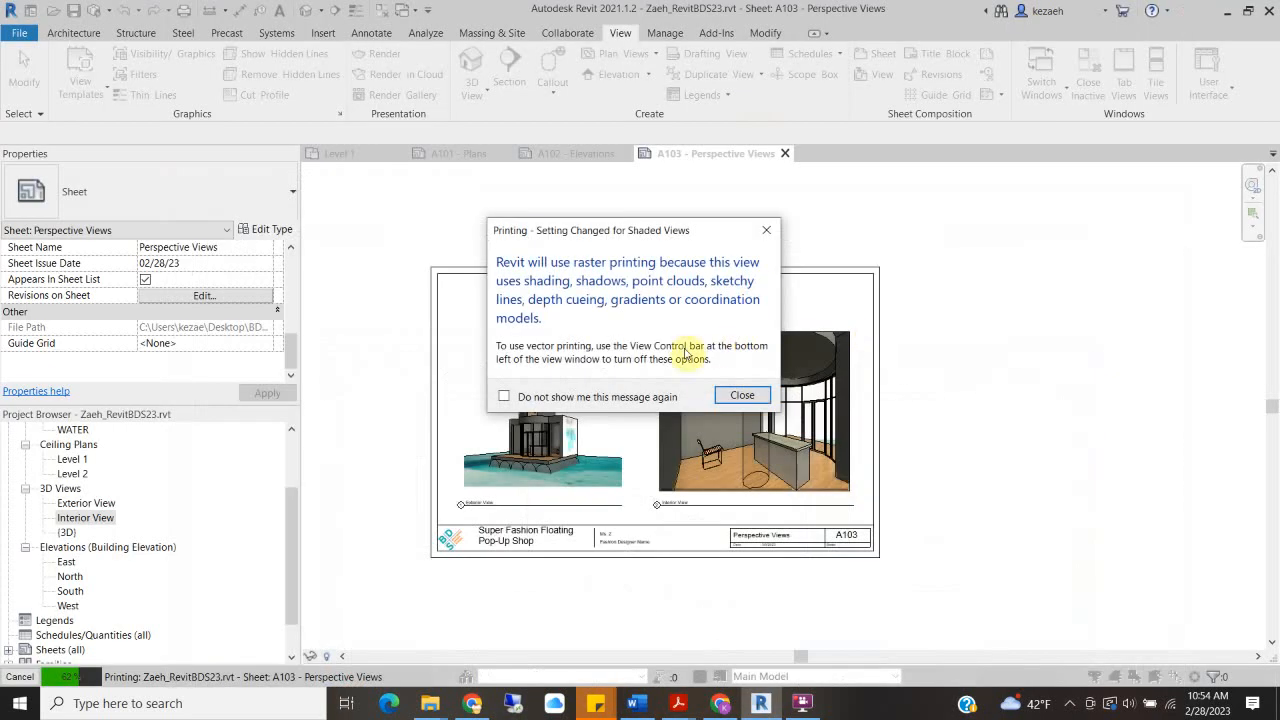
pyautogui.click(741, 396)
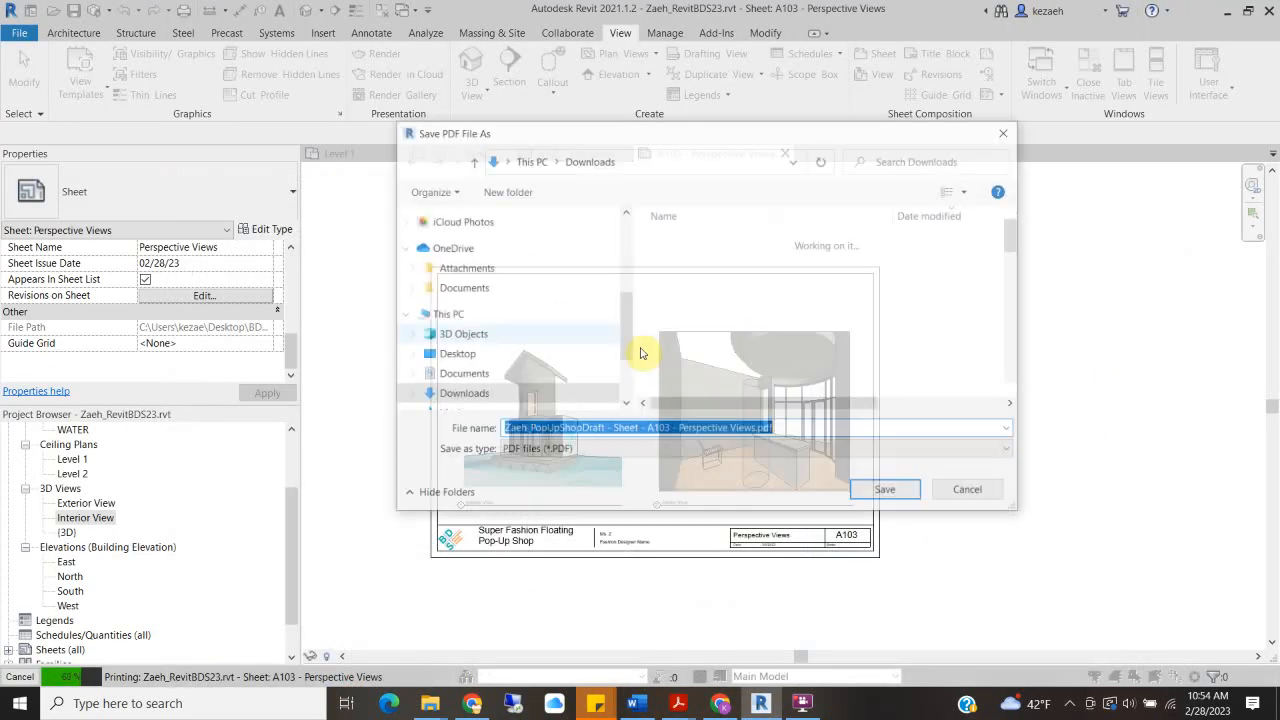
pyautogui.click(888, 491)
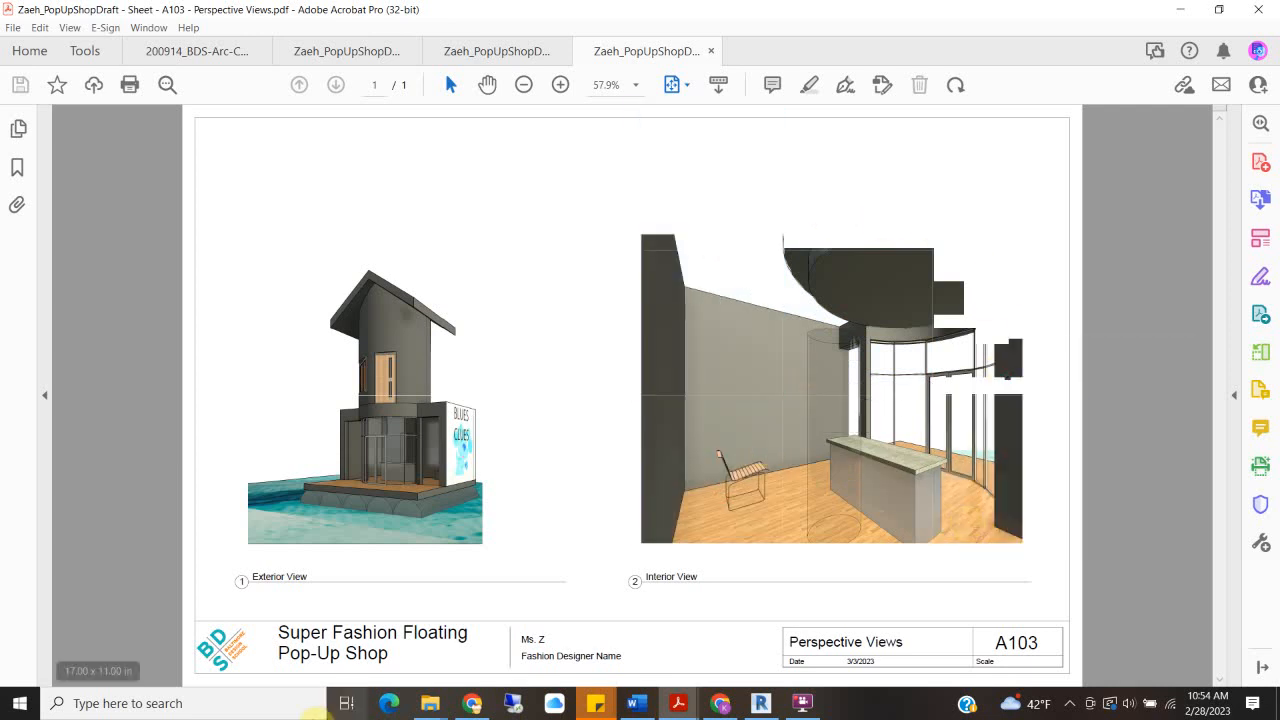
# Switch to File Explorer's Downloads folder and maximize its window to find the exported sheet PDFs
pyautogui.click(428, 703)
pyautogui.click(485, 635)
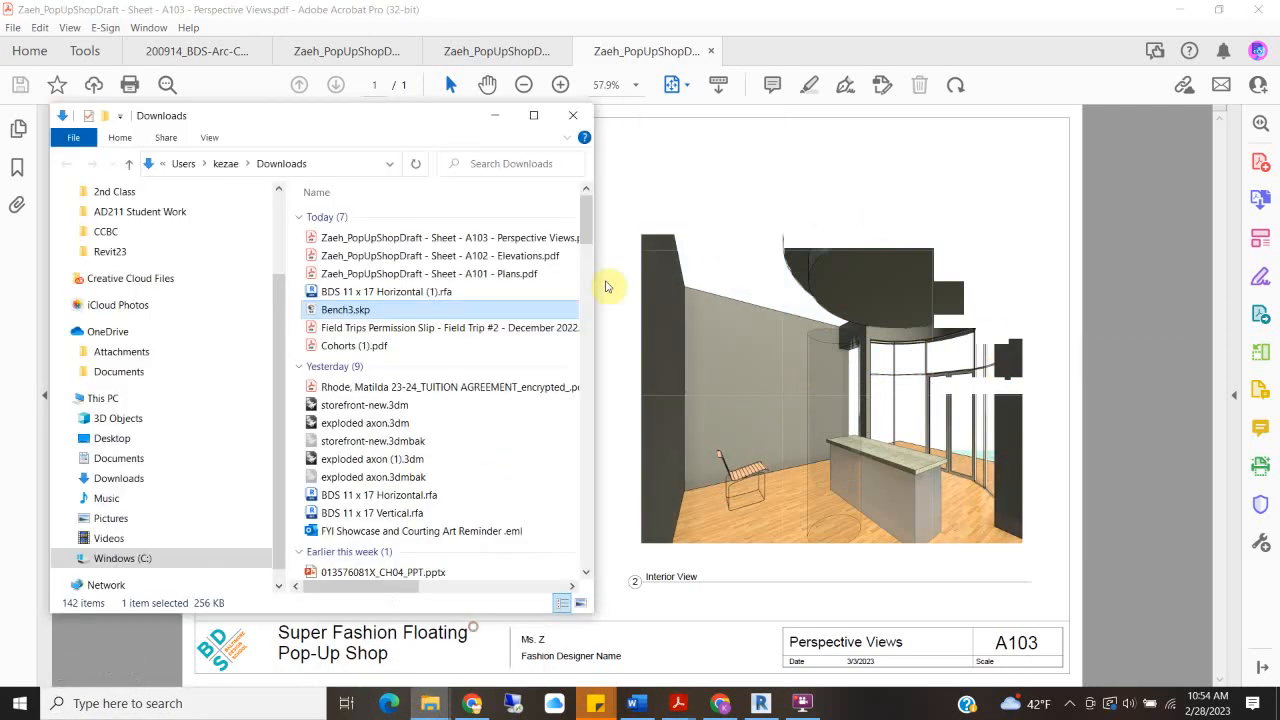
pyautogui.click(533, 115)
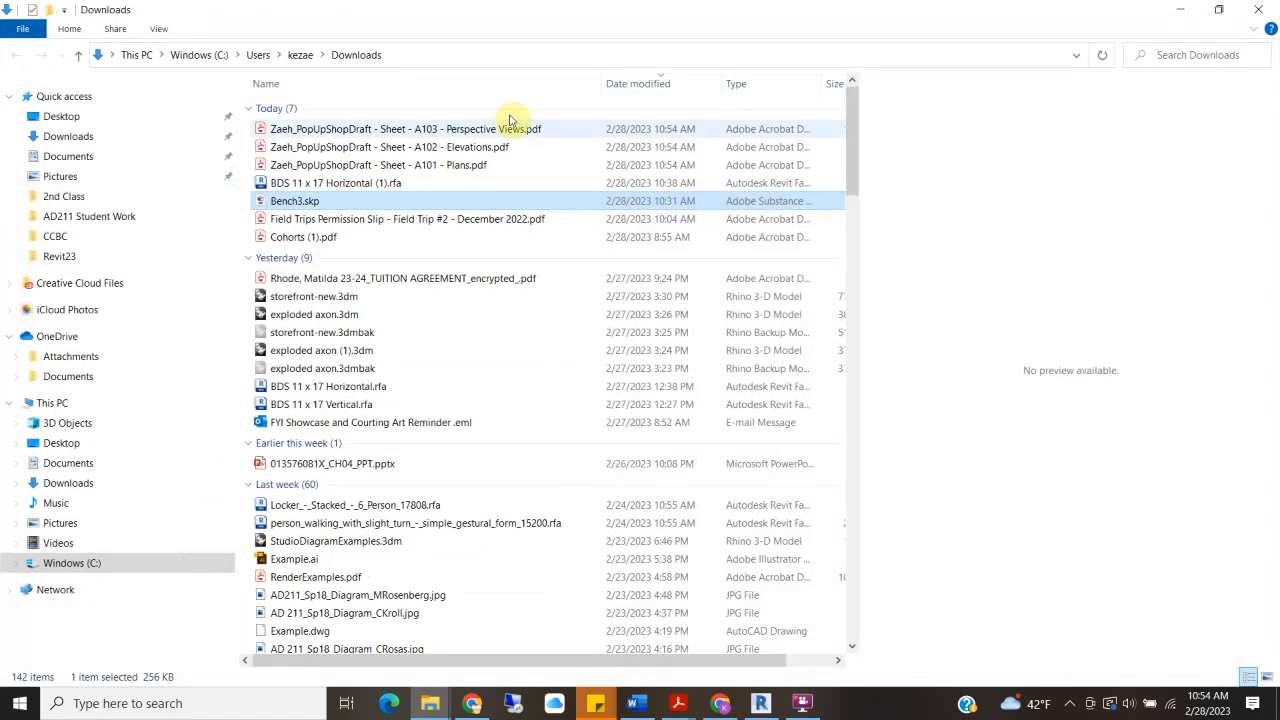
# Switch the preview pane off and on again, check the PopUpShopDraft PDFs for A103, A102 and A101, and minimize the folder window
pyautogui.click(158, 28)
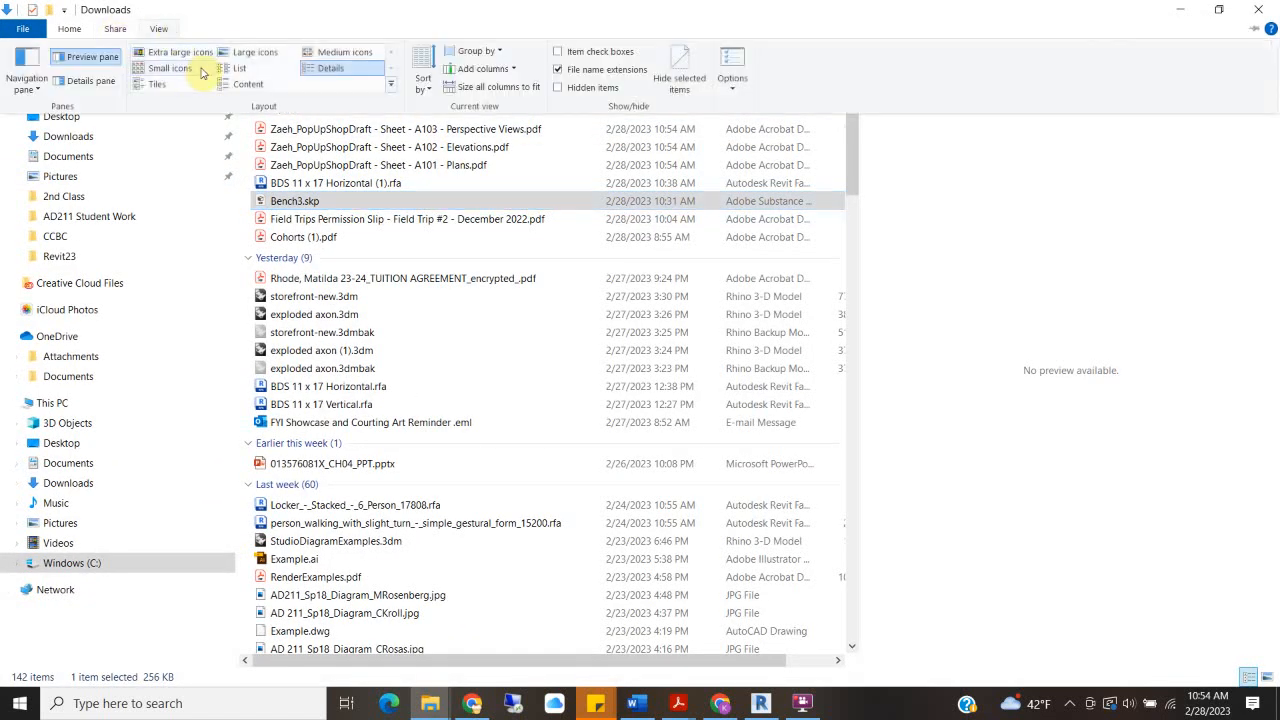
pyautogui.click(78, 58)
pyautogui.click(325, 130)
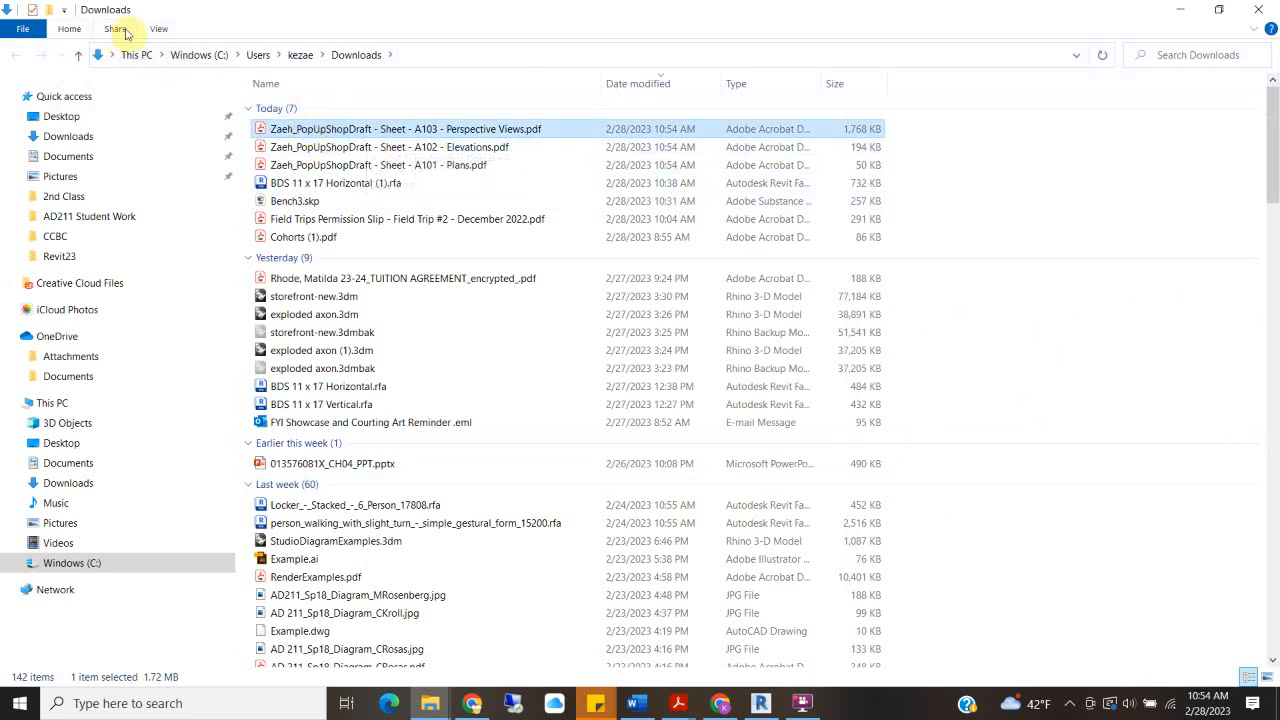
pyautogui.click(158, 28)
pyautogui.click(75, 57)
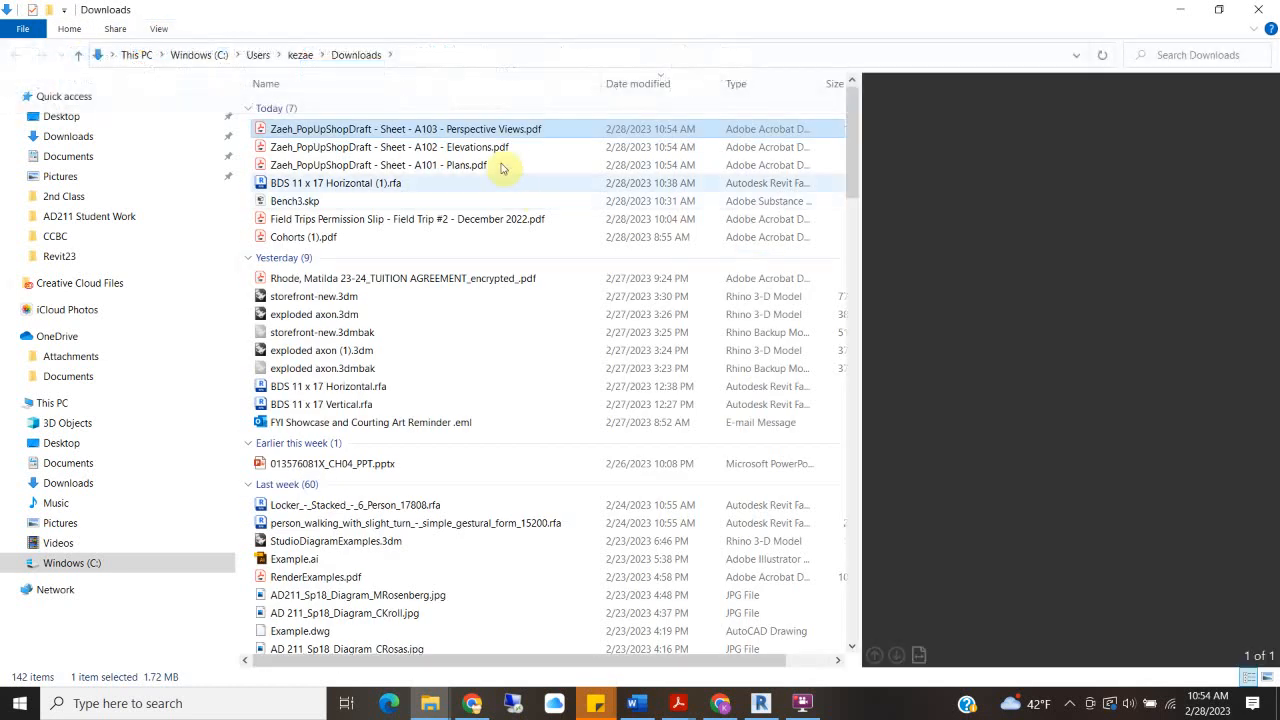
pyautogui.click(466, 147)
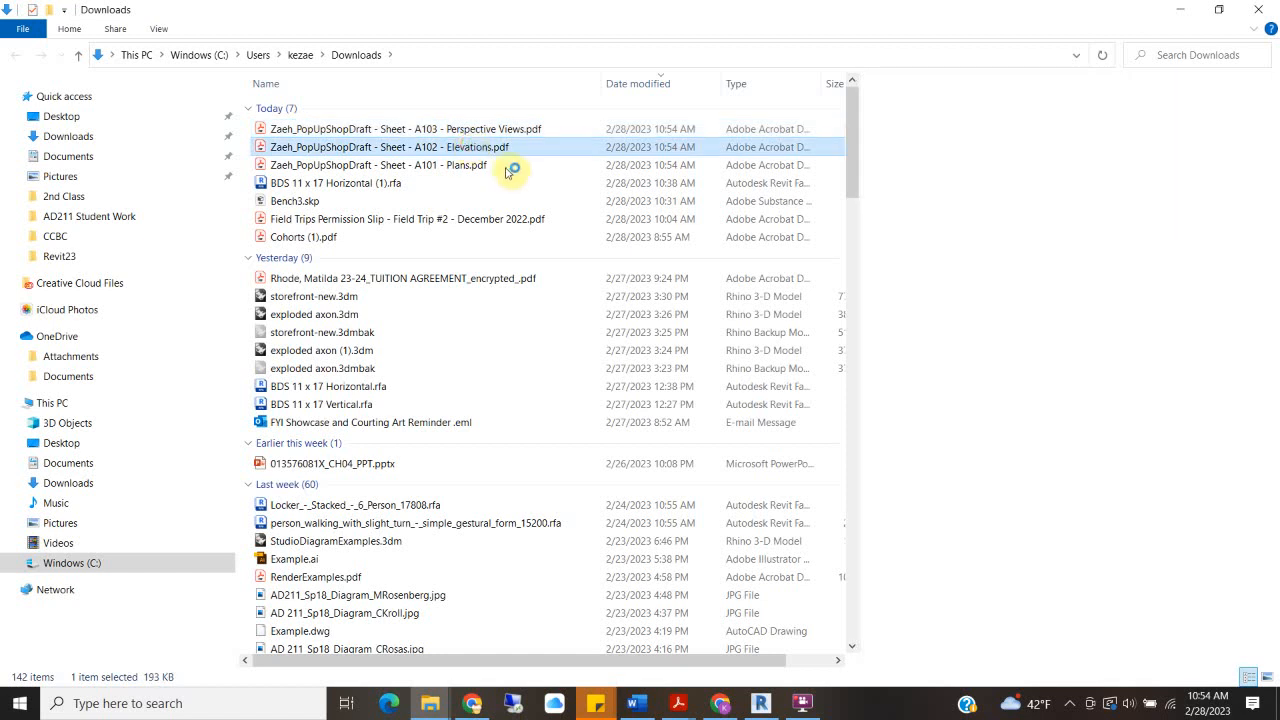
pyautogui.click(503, 166)
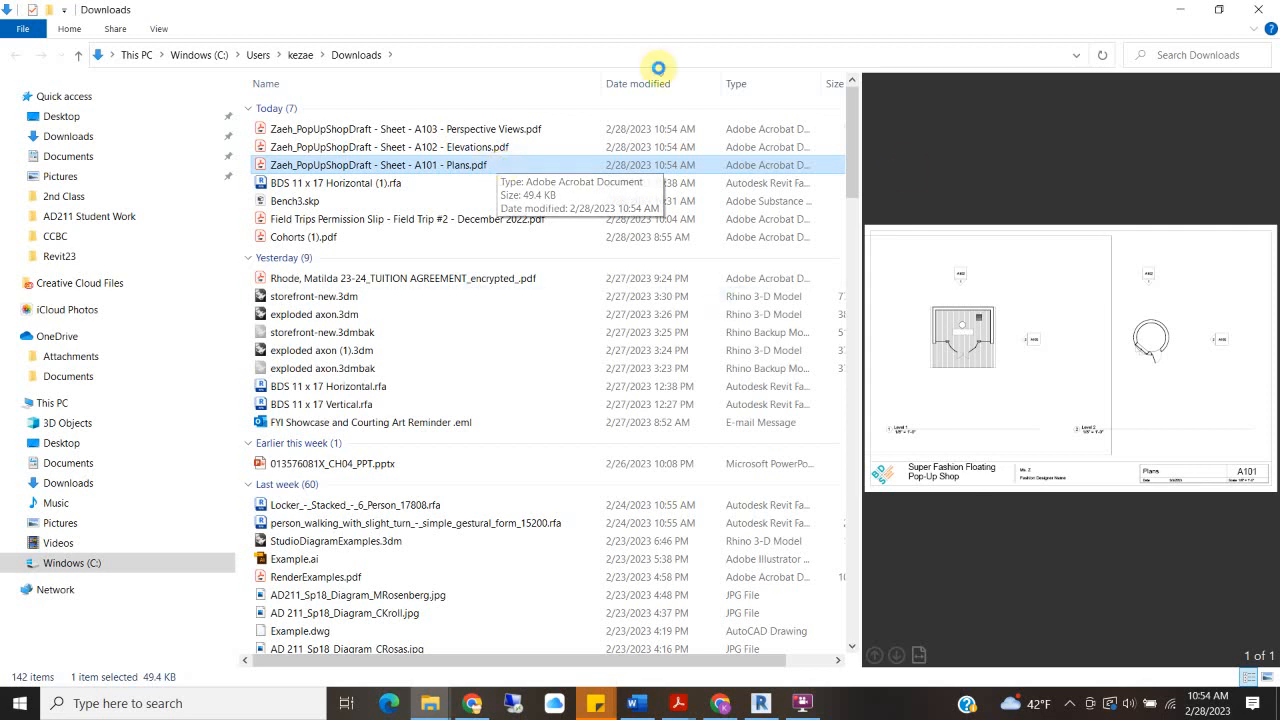
pyautogui.click(1178, 10)
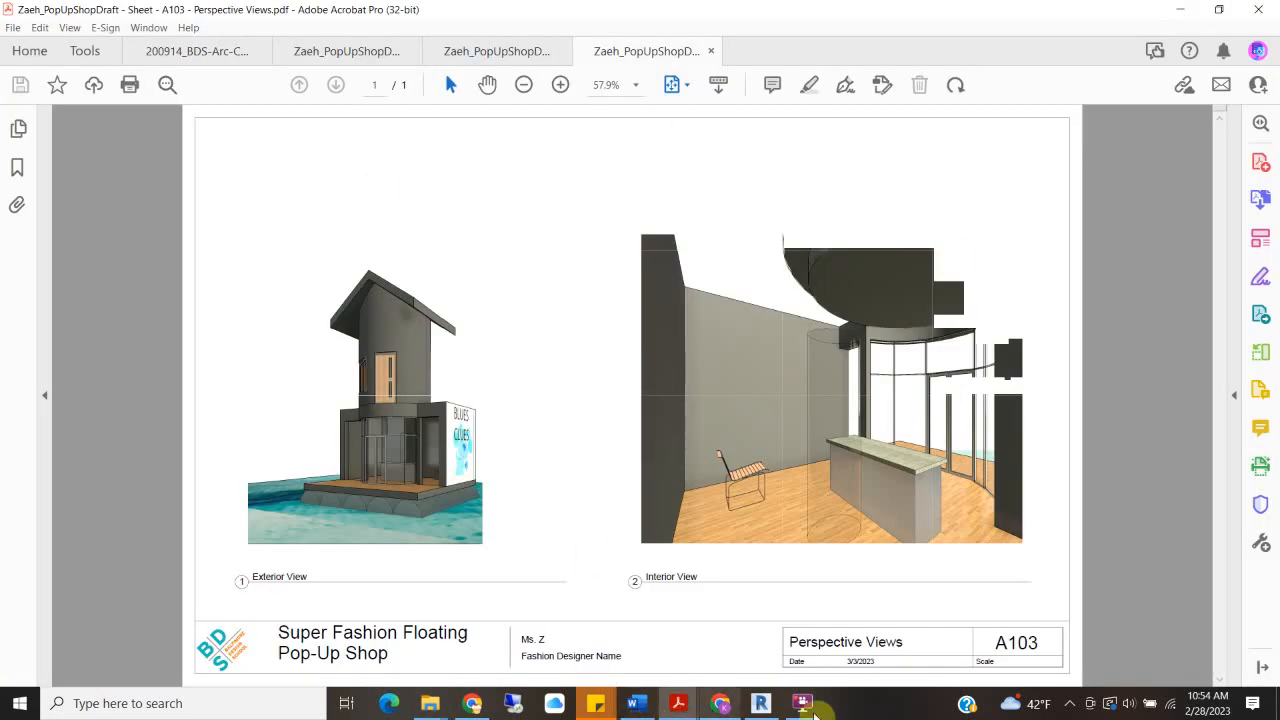